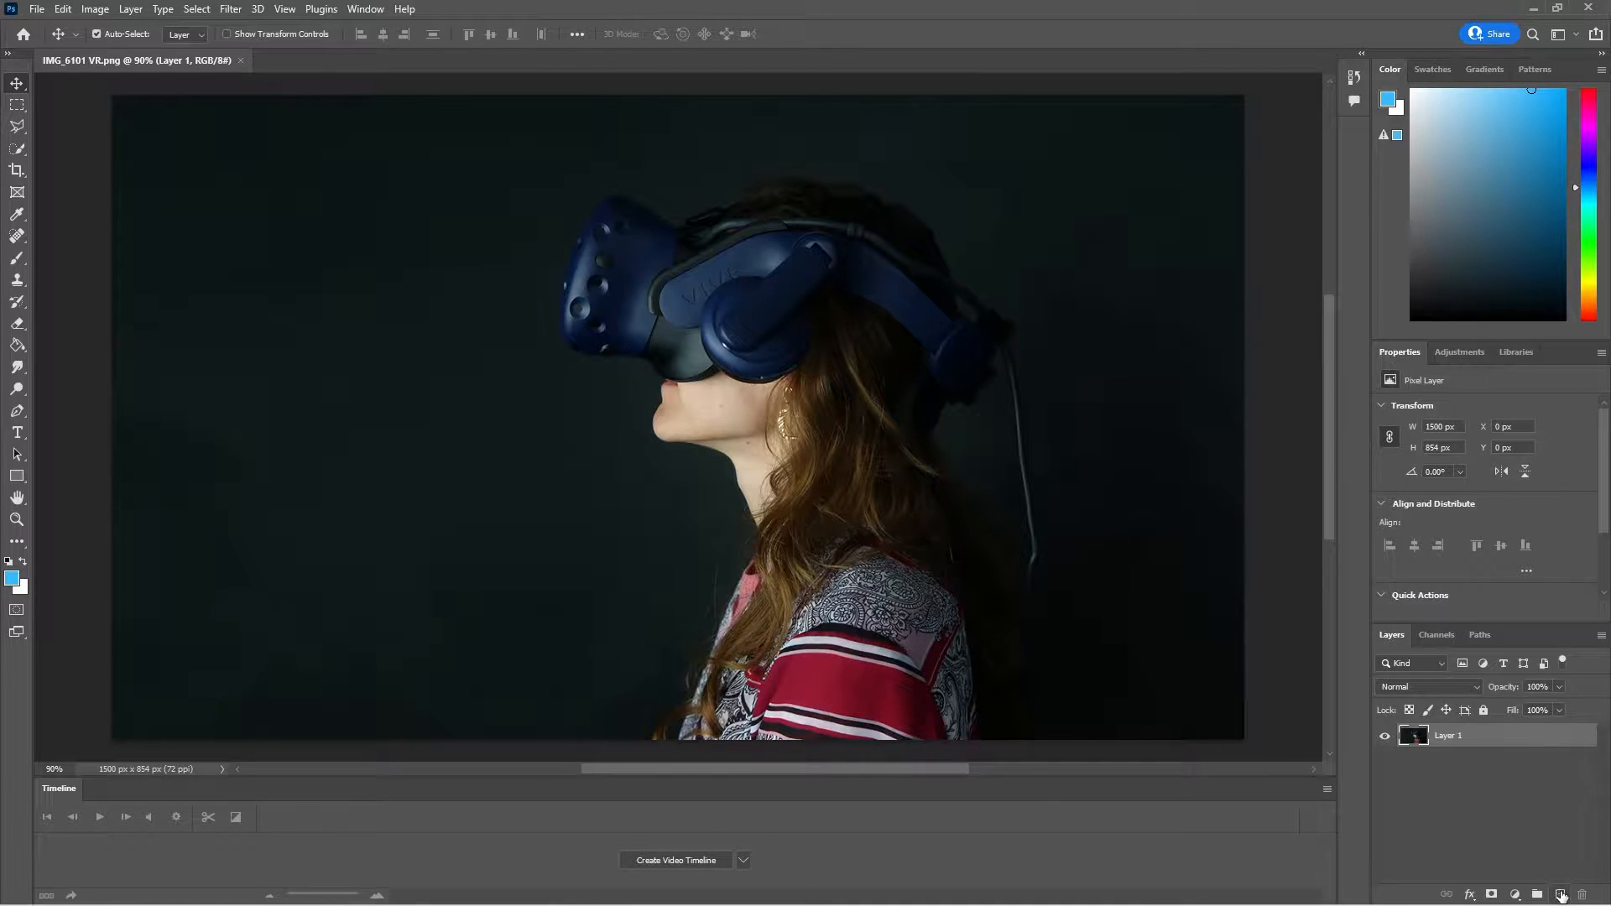
Add a new layer above the photo and set the Brush tool's size to 14 px
{"action": "left_click", "coordinate": [1559, 895]}
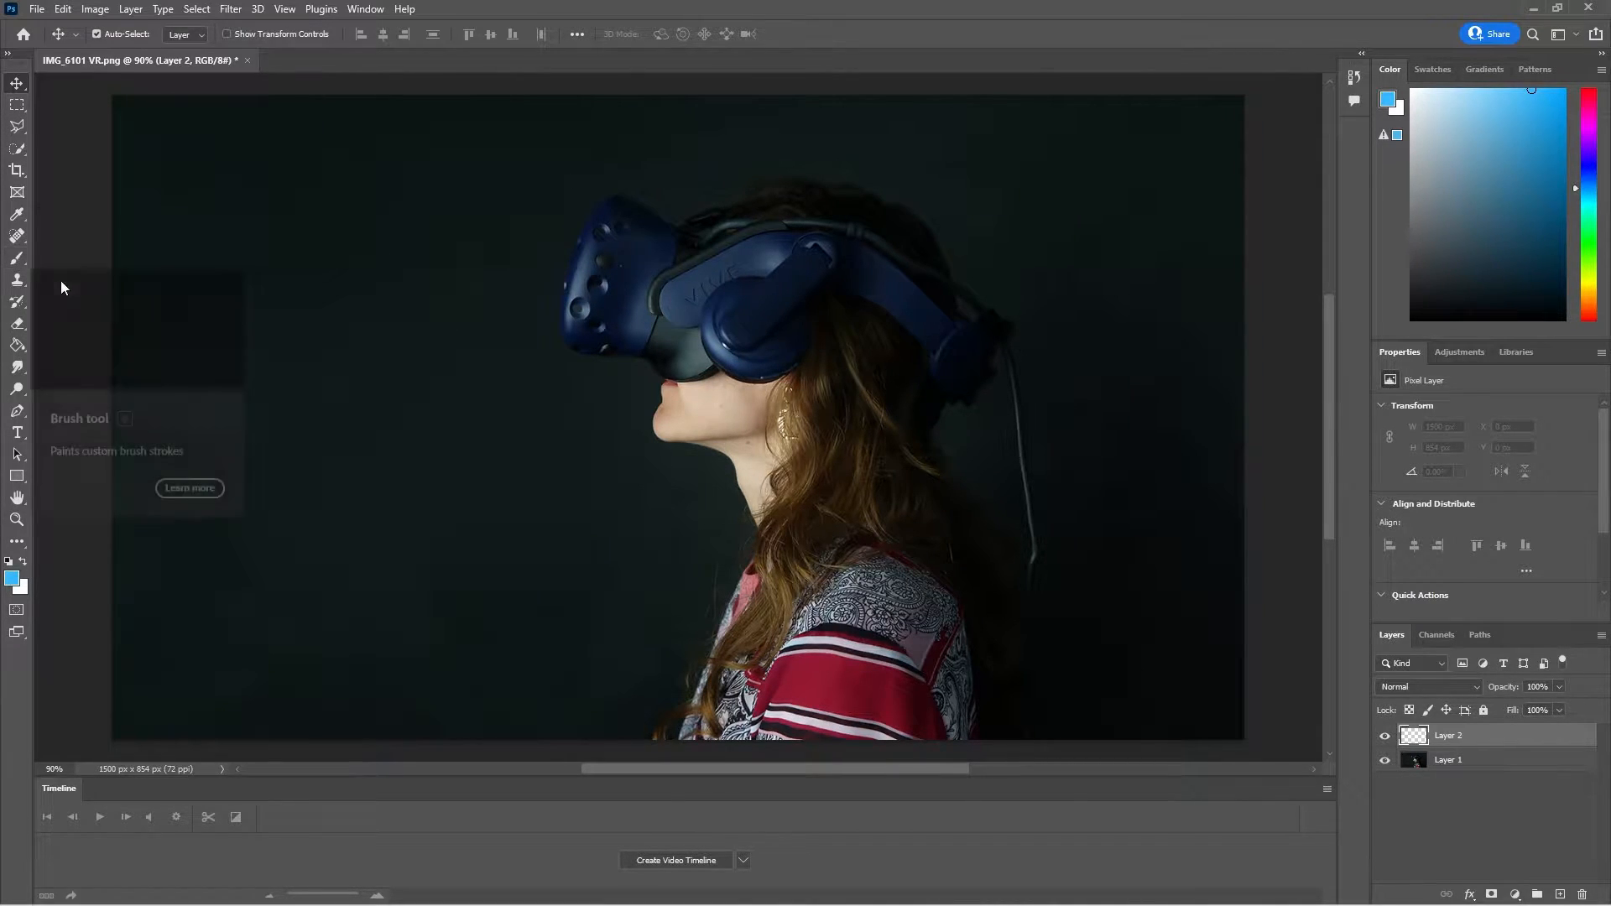
{"action": "left_click", "coordinate": [16, 258]}
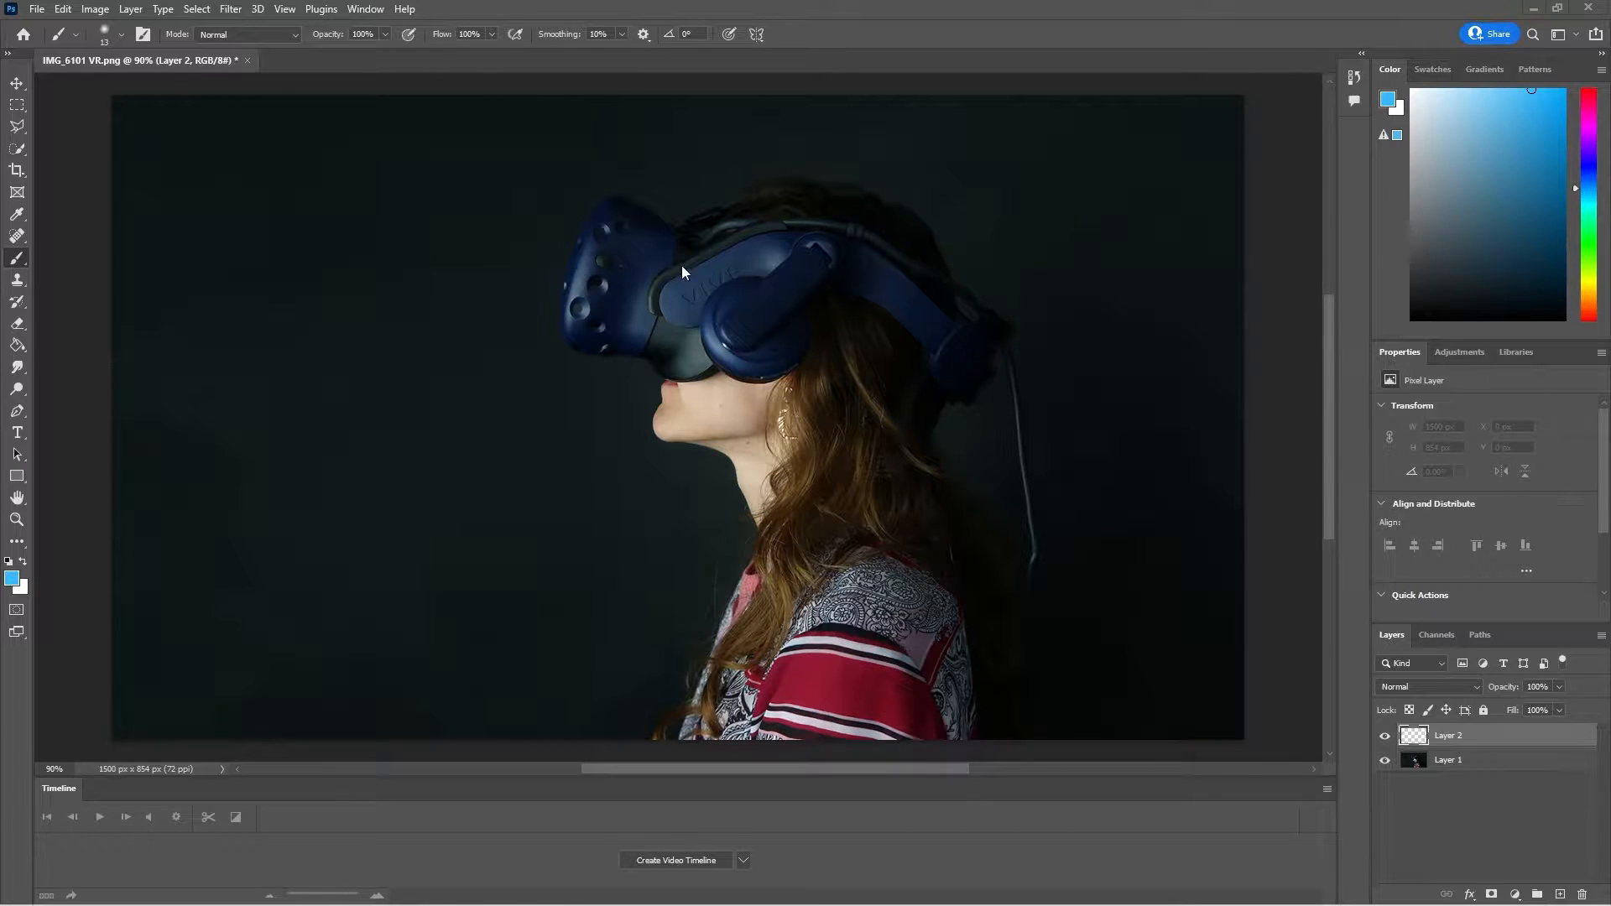
{"action": "left_click", "coordinate": [643, 382]}
{"action": "right_click", "coordinate": [619, 381]}
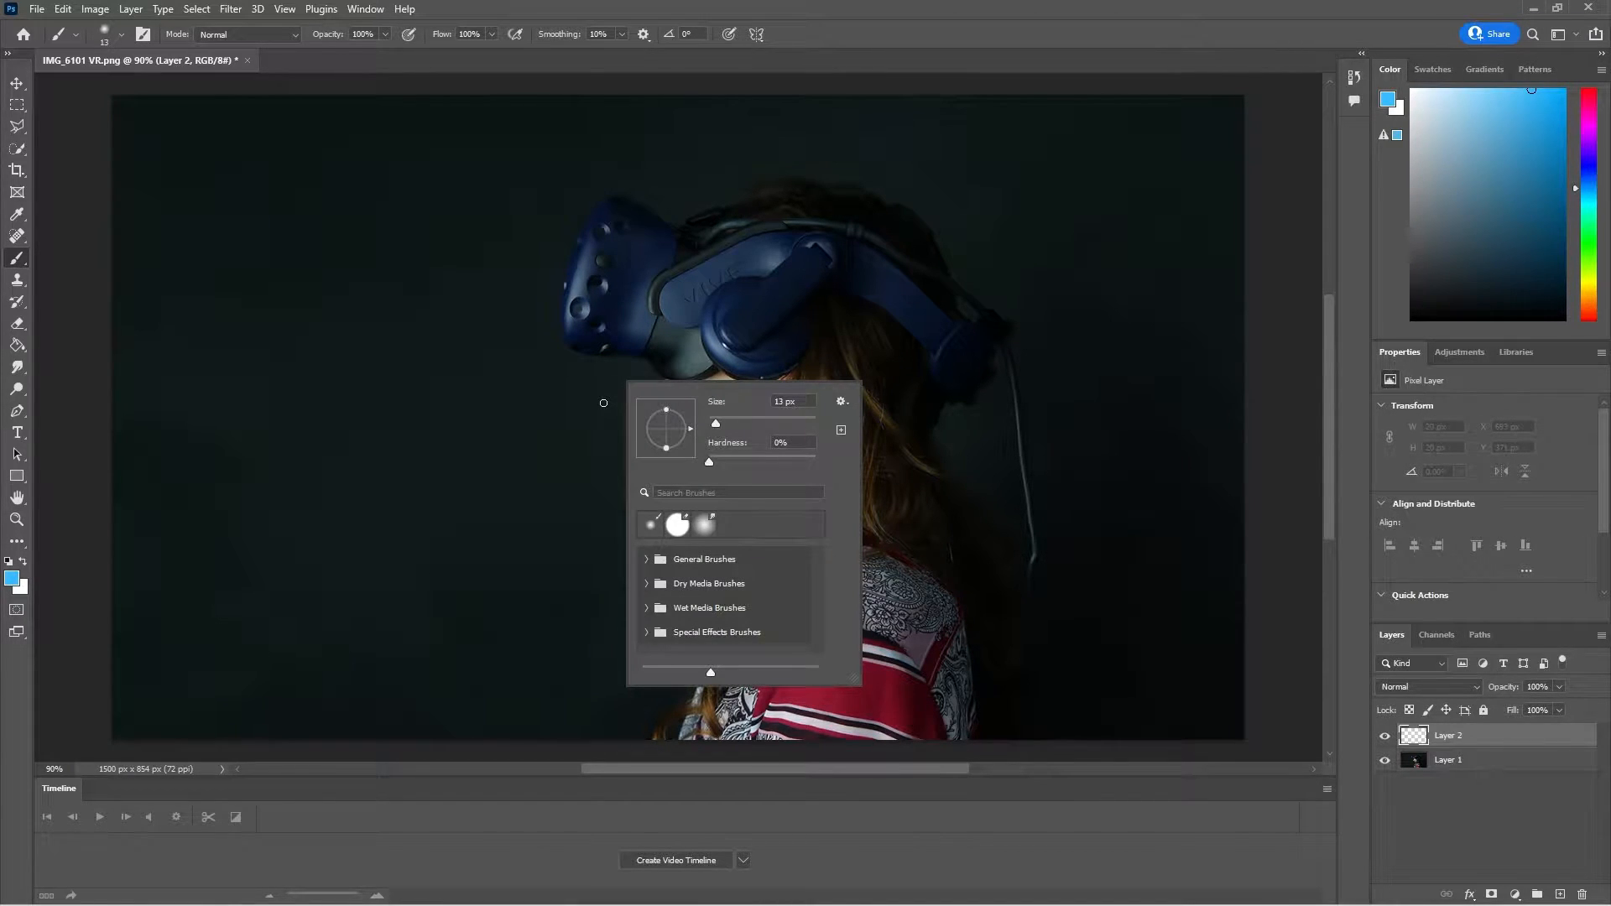
{"action": "key", "text": "Escape"}
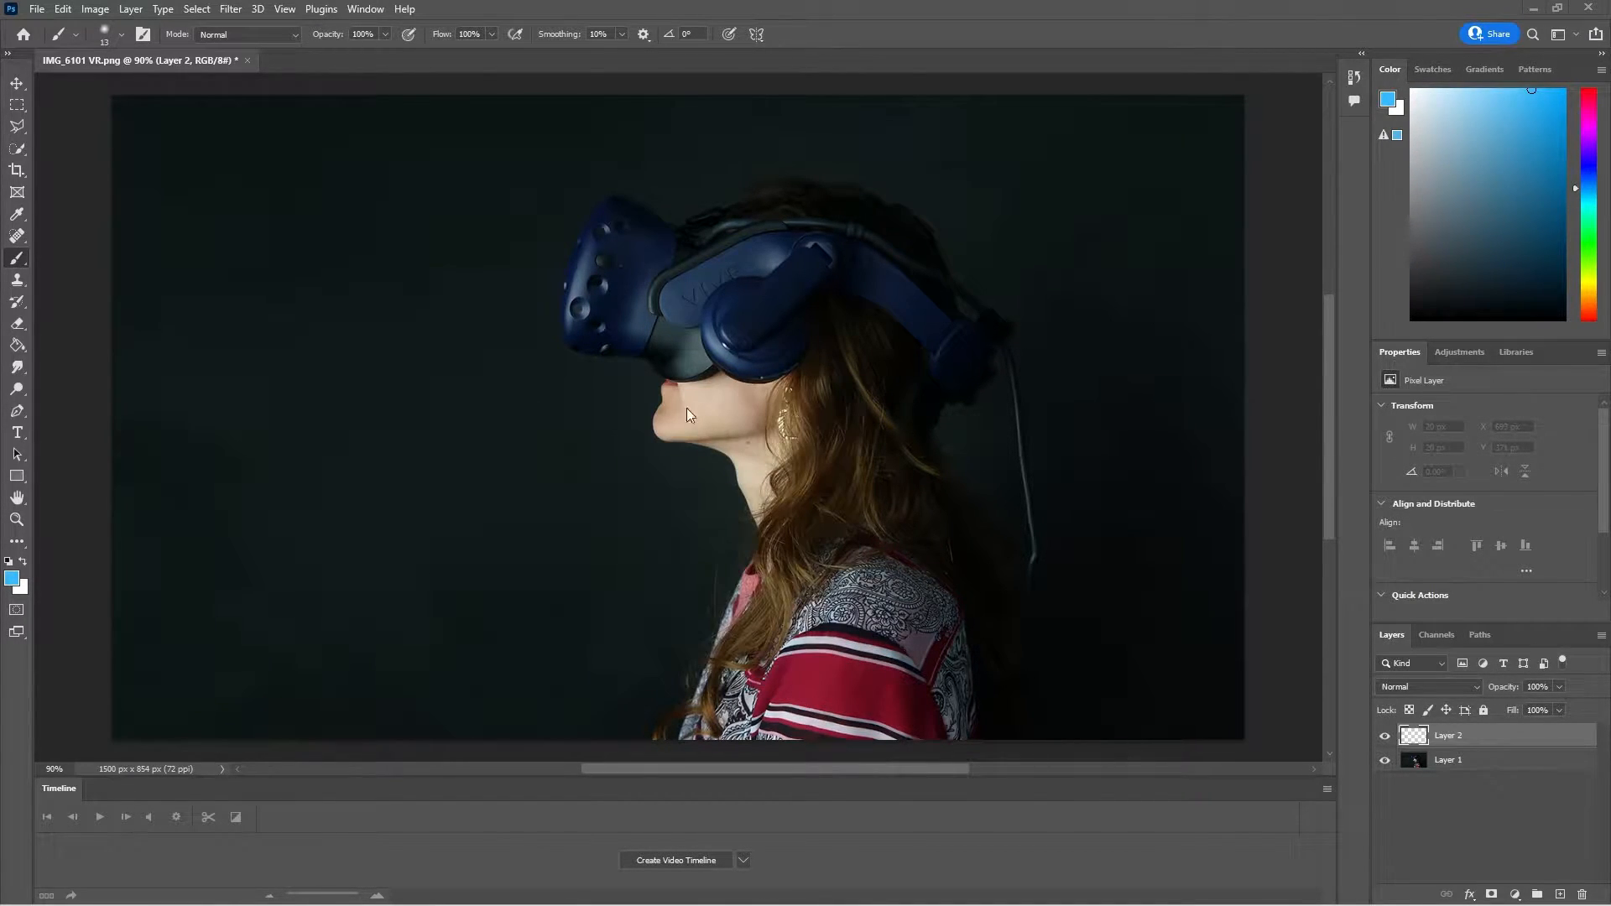
{"action": "right_click", "coordinate": [634, 384]}
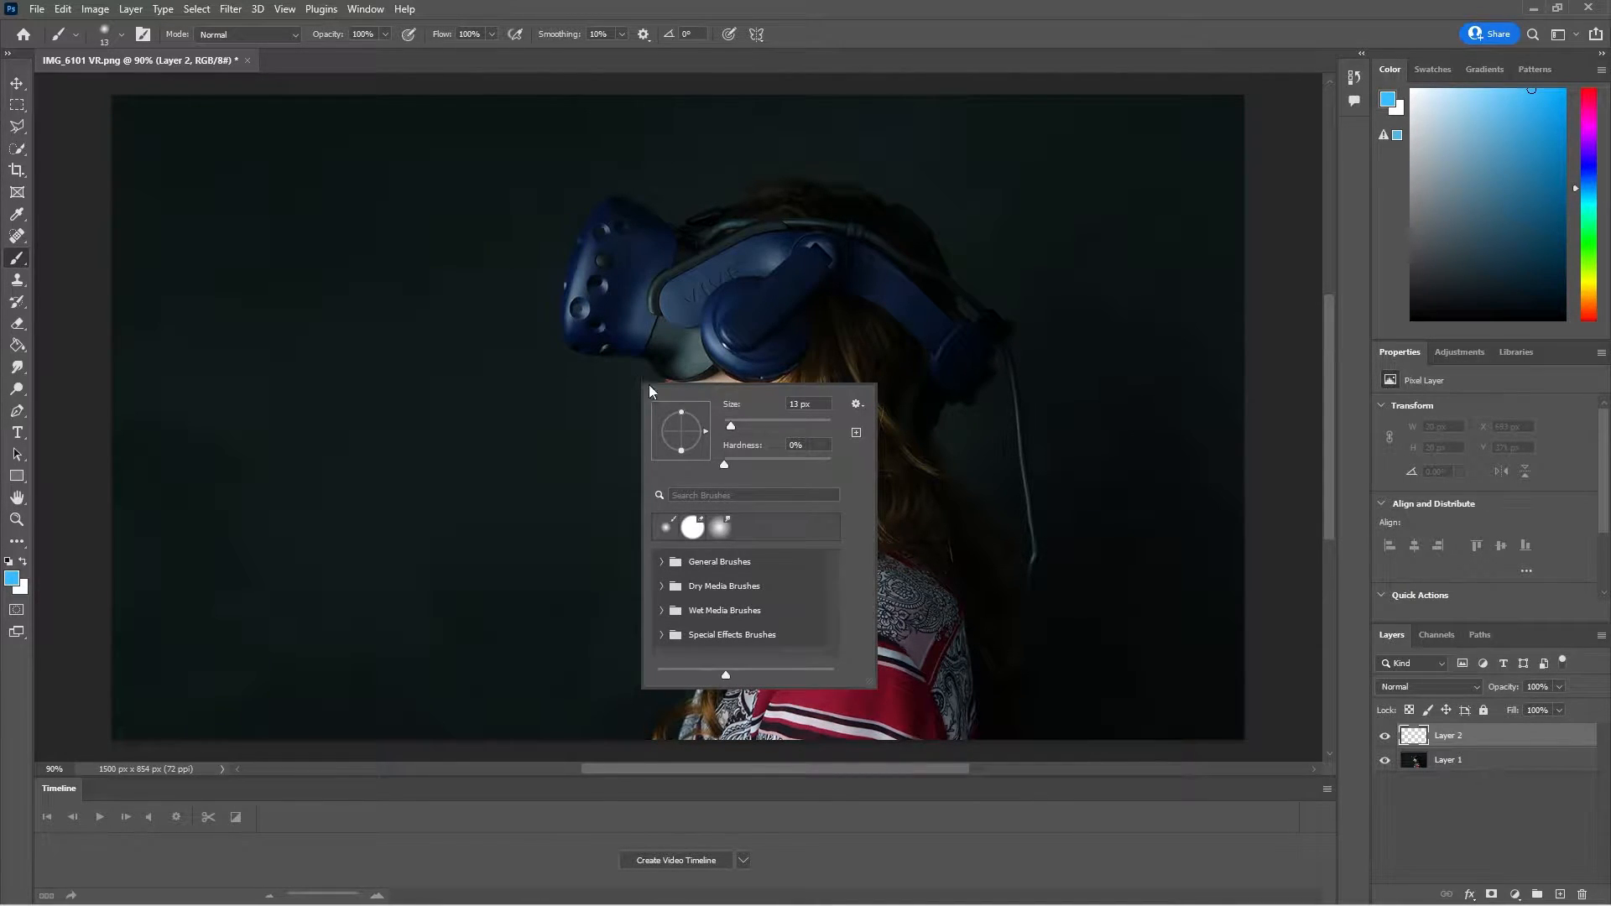
{"action": "left_click_drag", "start_coordinate": [732, 421], "coordinate": [731, 429]}
Look through the General, Dry Media, Wet Media and Special Effects brush folders
{"action": "scroll", "coordinate": [719, 607], "scroll_direction": "down", "scroll_amount": 1}
{"action": "left_click", "coordinate": [661, 562]}
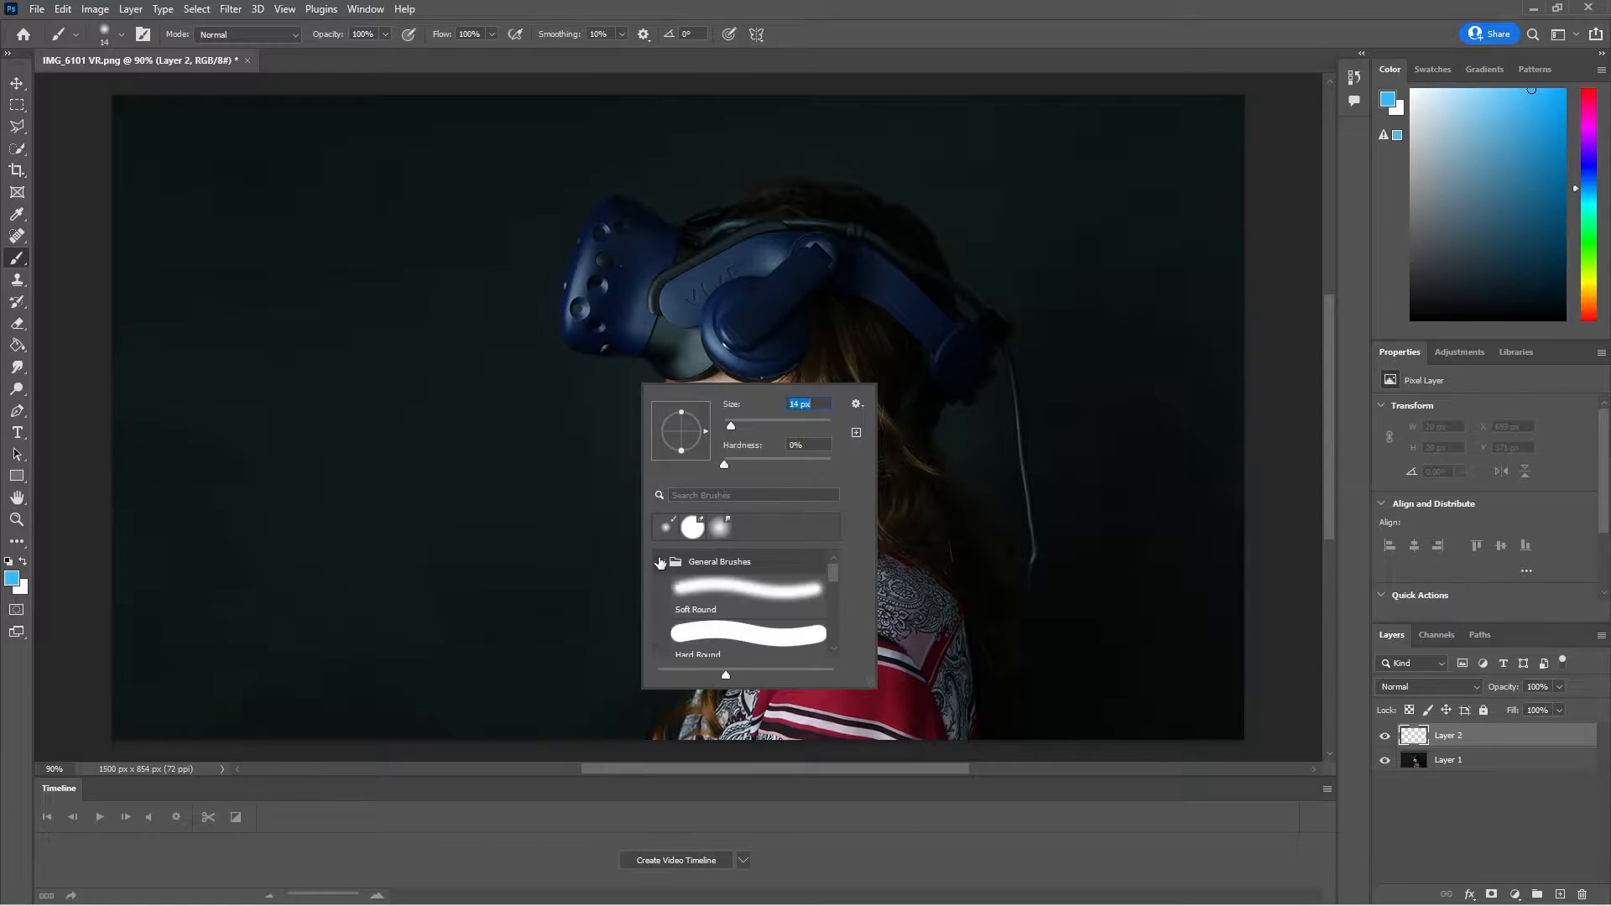
{"action": "scroll", "coordinate": [710, 613], "scroll_direction": "down", "scroll_amount": 1}
{"action": "scroll", "coordinate": [709, 613], "scroll_direction": "down", "scroll_amount": 4}
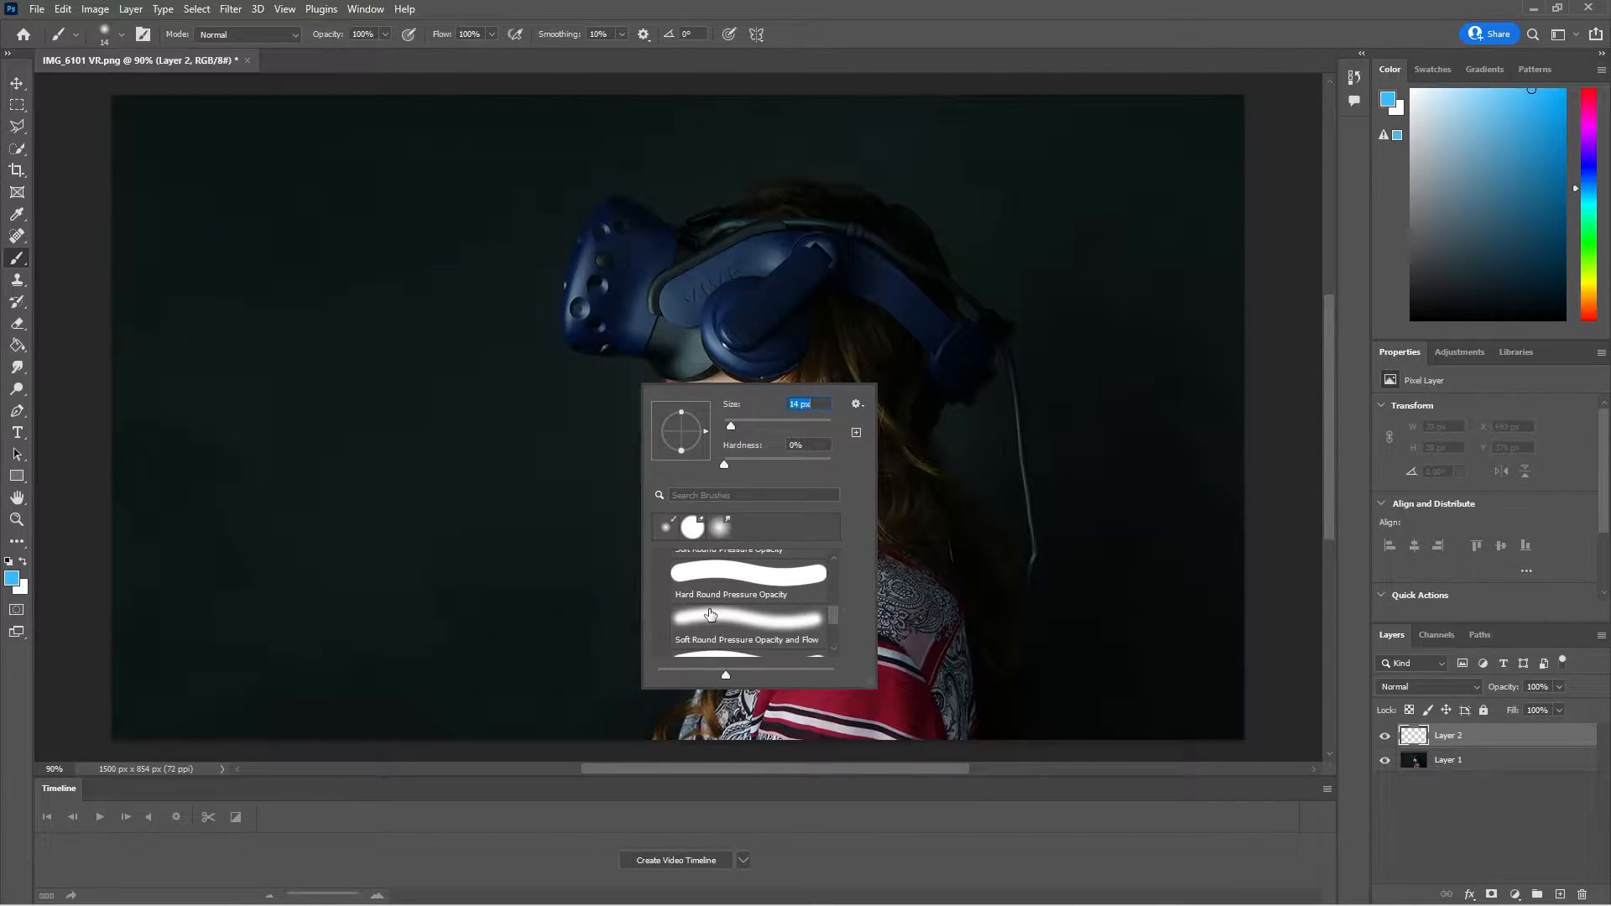
{"action": "scroll", "coordinate": [710, 613], "scroll_direction": "down", "scroll_amount": 4}
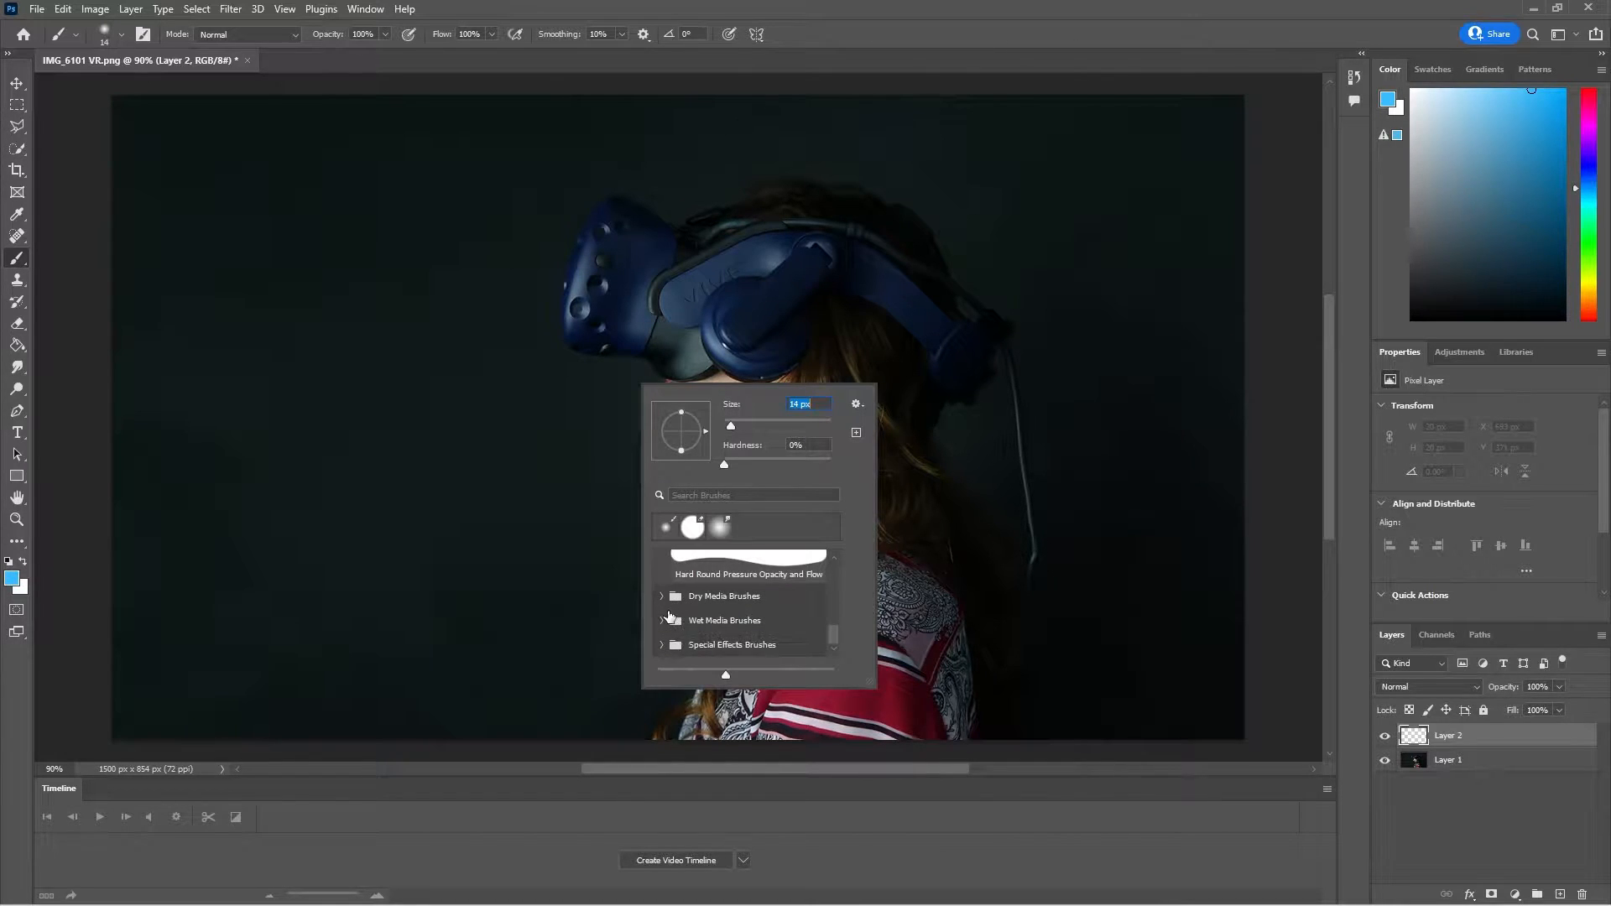
{"action": "left_click", "coordinate": [661, 645]}
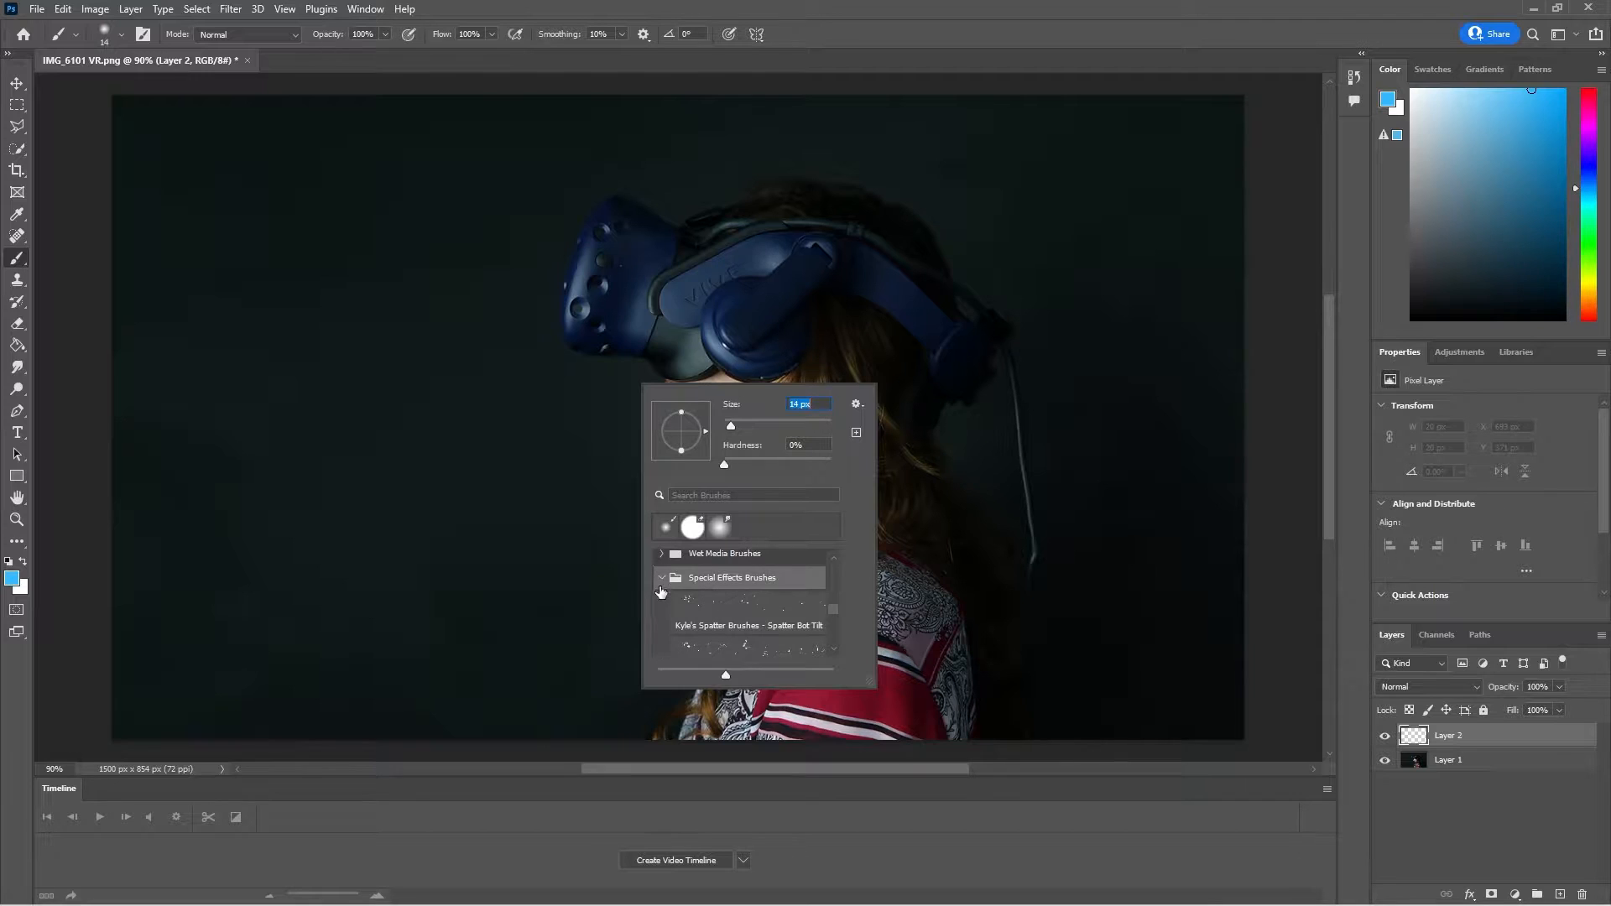
{"action": "left_click", "coordinate": [661, 591]}
{"action": "left_click", "coordinate": [661, 621]}
{"action": "scroll", "coordinate": [662, 621], "scroll_direction": "down", "scroll_amount": 4}
{"action": "scroll", "coordinate": [663, 620], "scroll_direction": "up", "scroll_amount": 3}
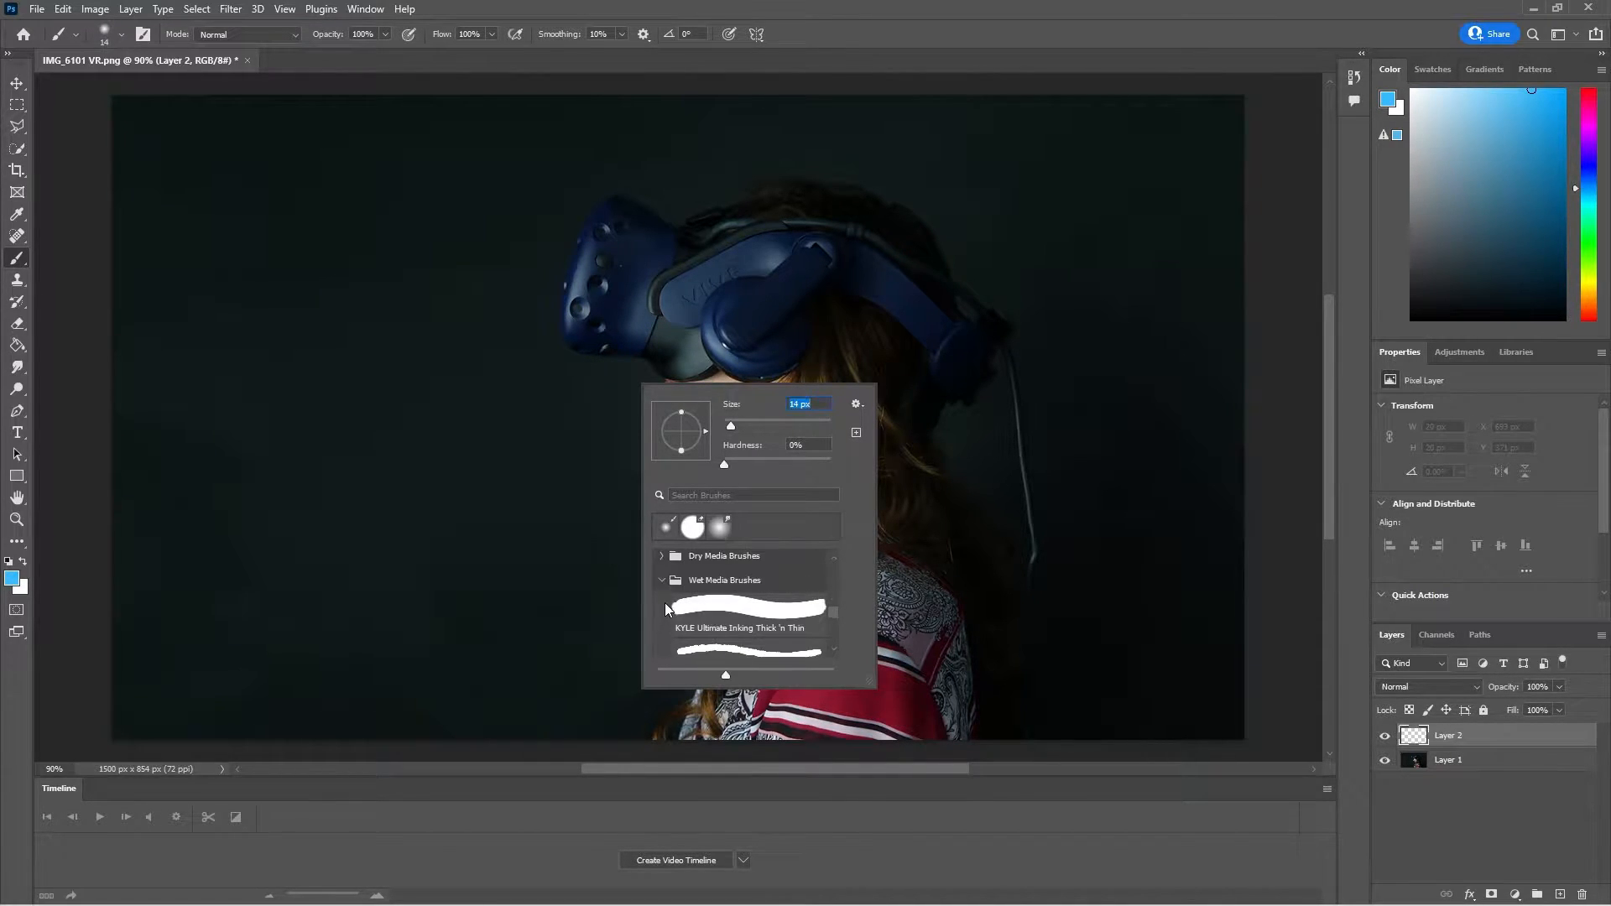
{"action": "scroll", "coordinate": [665, 609], "scroll_direction": "down", "scroll_amount": 3}
{"action": "scroll", "coordinate": [696, 622], "scroll_direction": "up", "scroll_amount": 3}
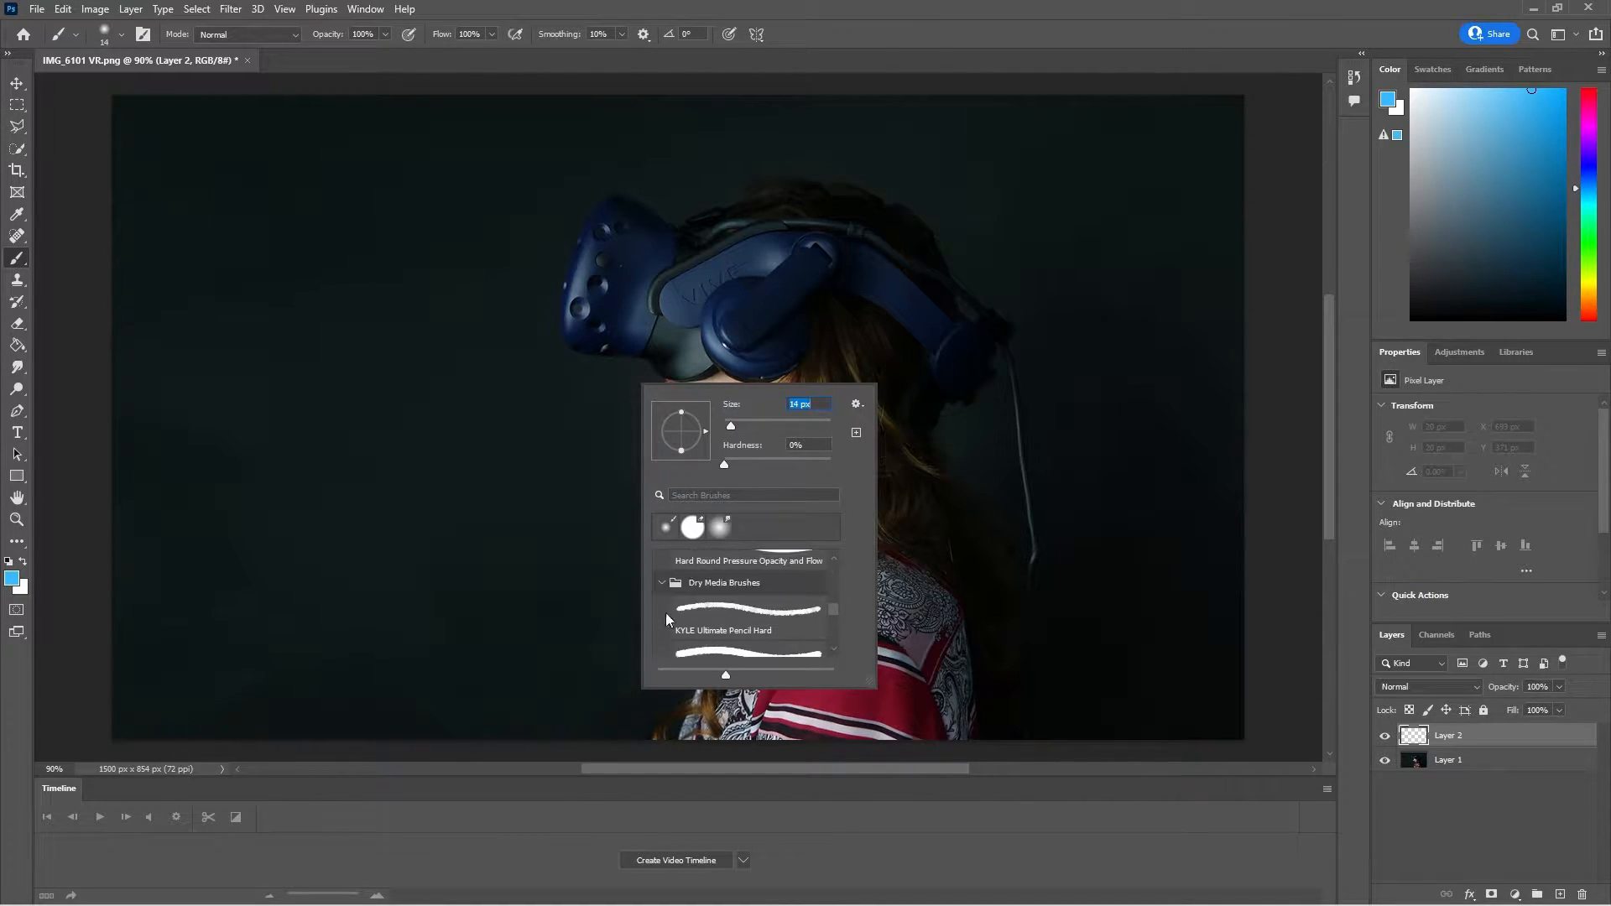
{"action": "scroll", "coordinate": [664, 584], "scroll_direction": "up", "scroll_amount": 4}
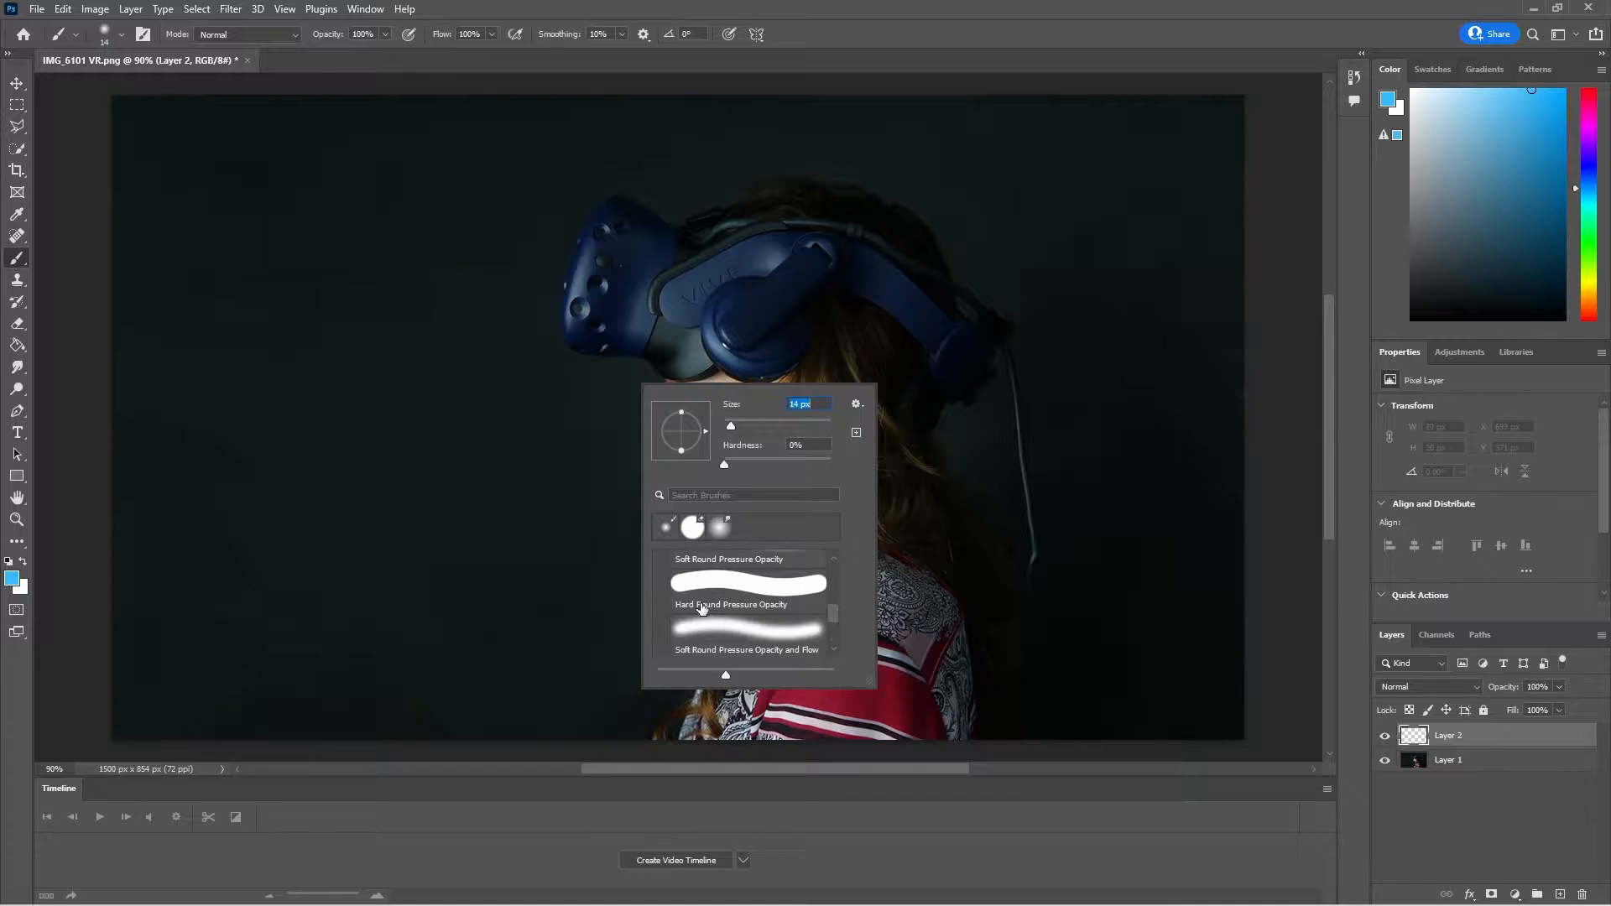
{"action": "scroll", "coordinate": [703, 610], "scroll_direction": "up", "scroll_amount": 4}
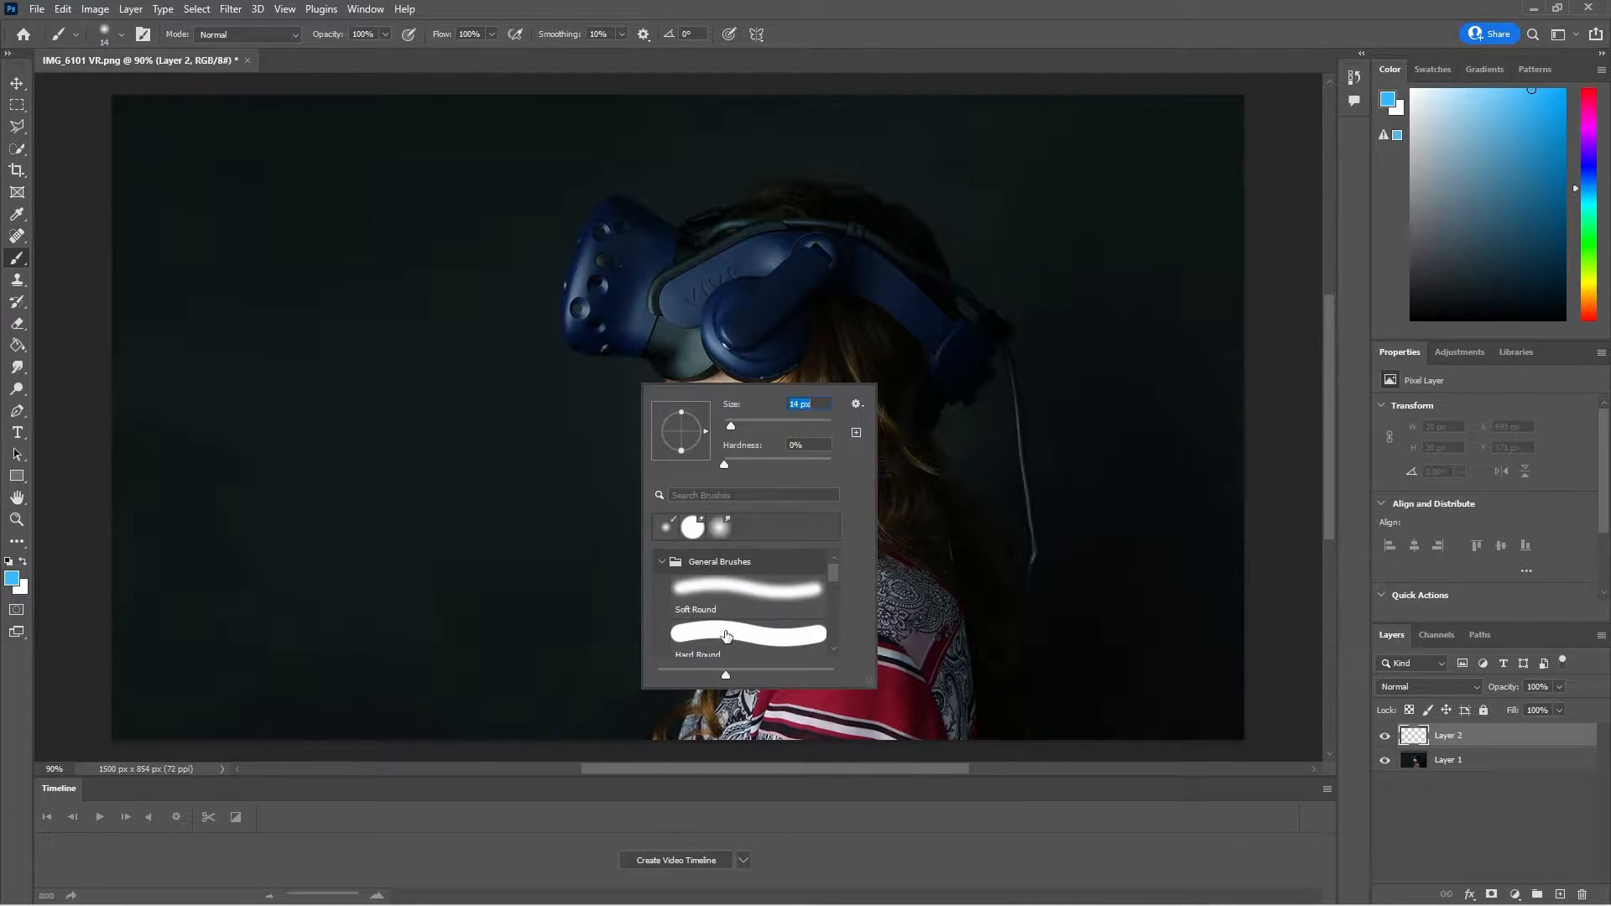
Search the brush presets for "hard round"
{"action": "left_click", "coordinate": [718, 494]}
{"action": "type", "text": "hard round"}
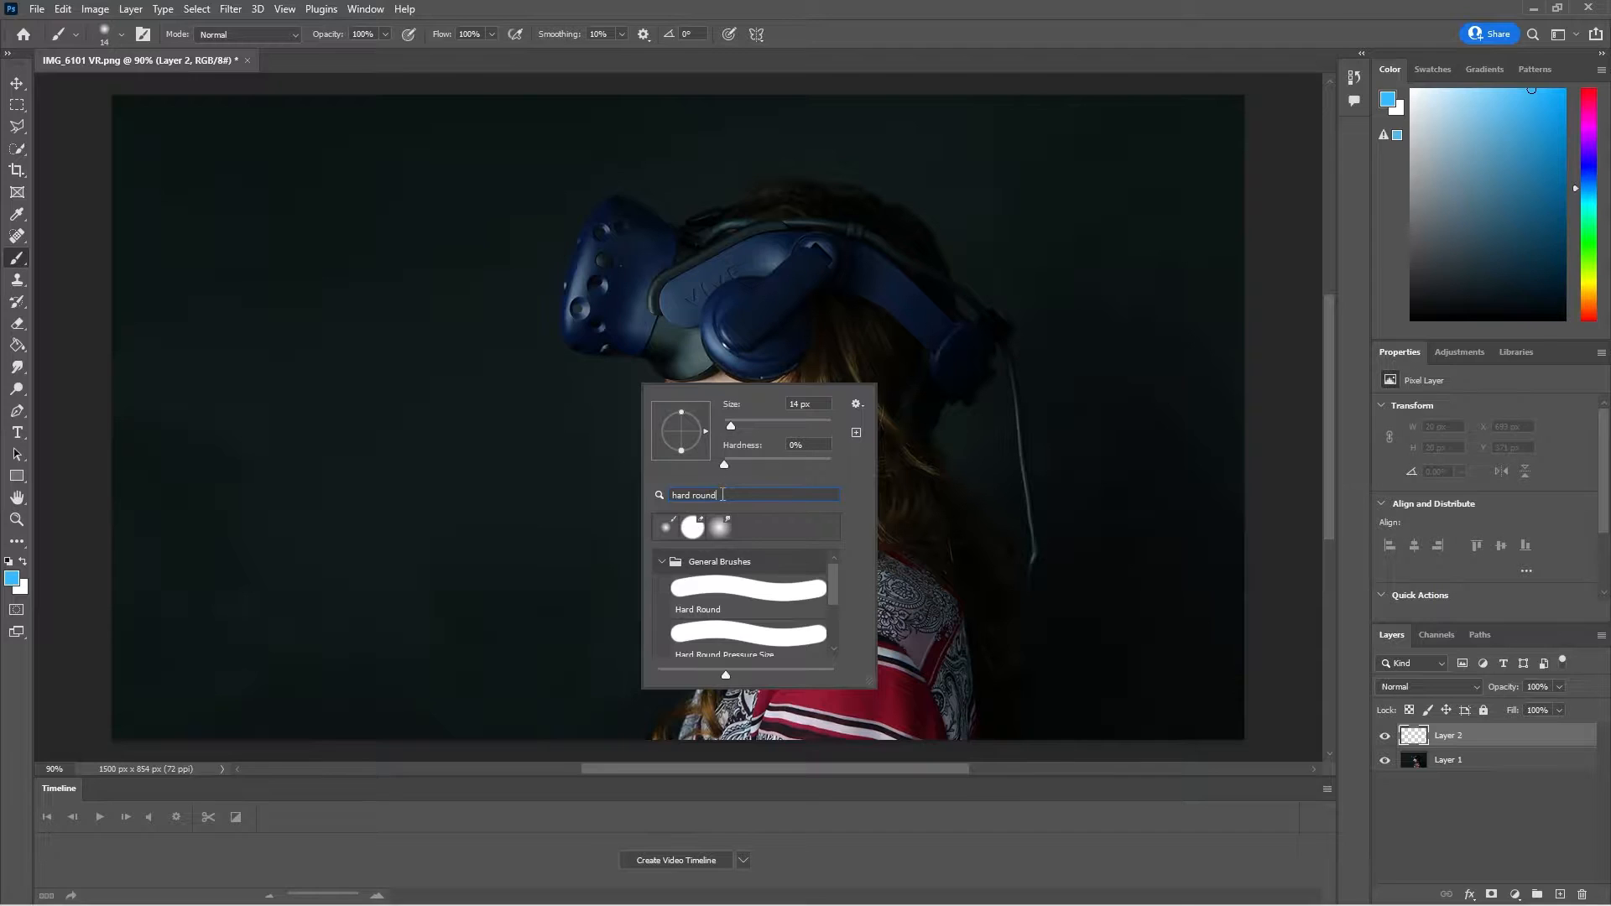
{"action": "key", "text": "Return"}
Choose the Soft Round Pressure Opacity preset from the General Brushes
{"action": "right_click", "coordinate": [721, 494]}
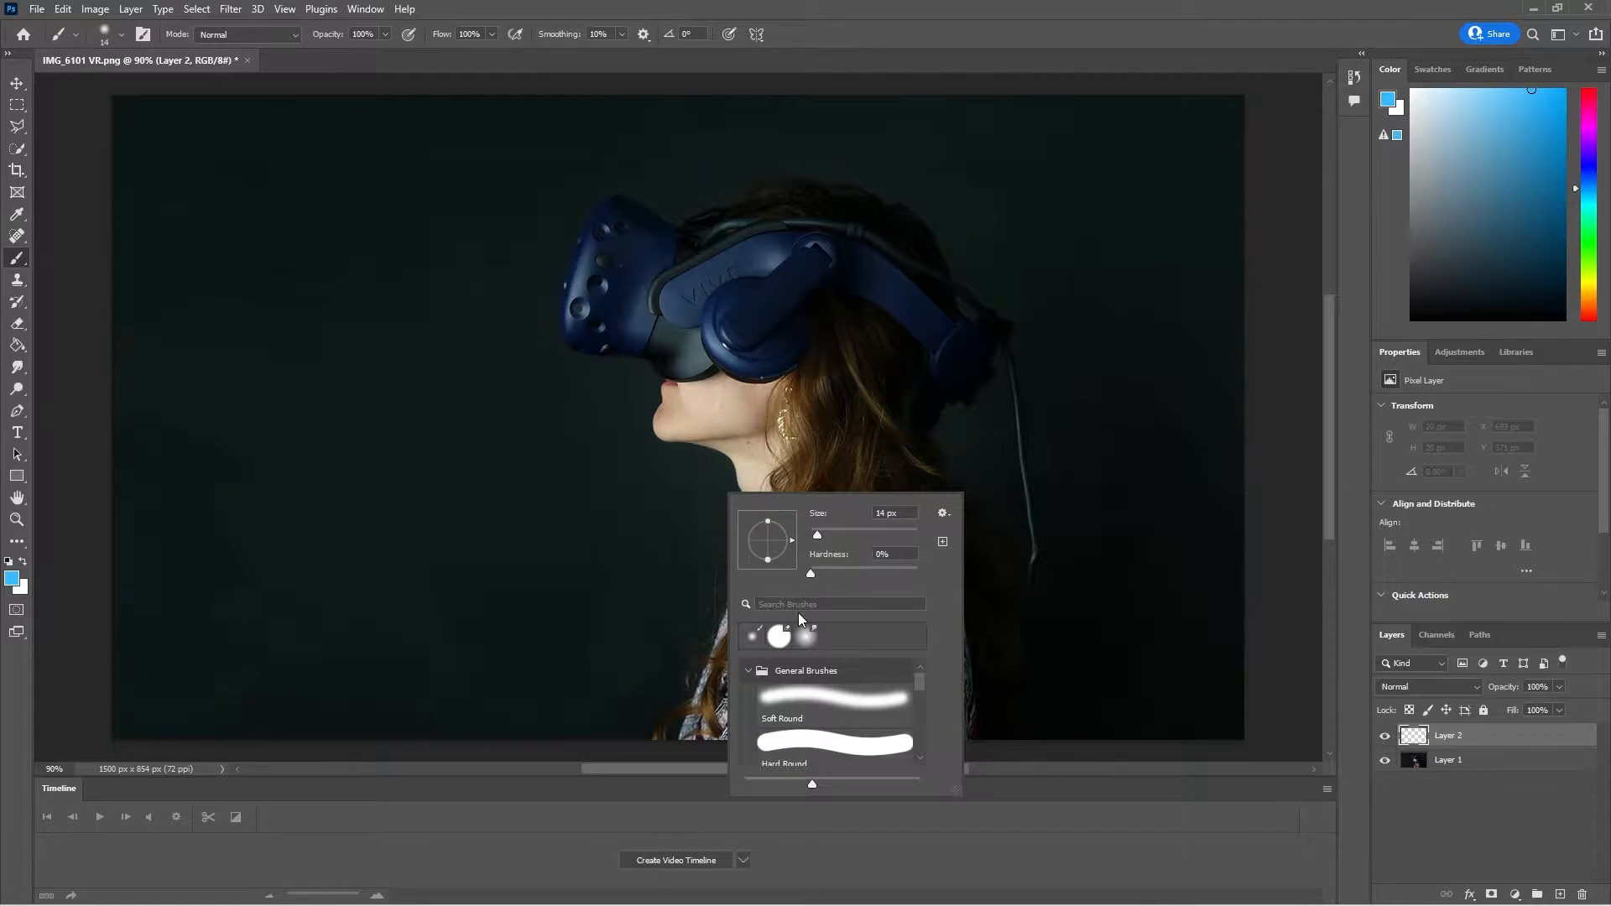
{"action": "left_click", "coordinate": [799, 605]}
{"action": "scroll", "coordinate": [831, 738], "scroll_direction": "down", "scroll_amount": 1}
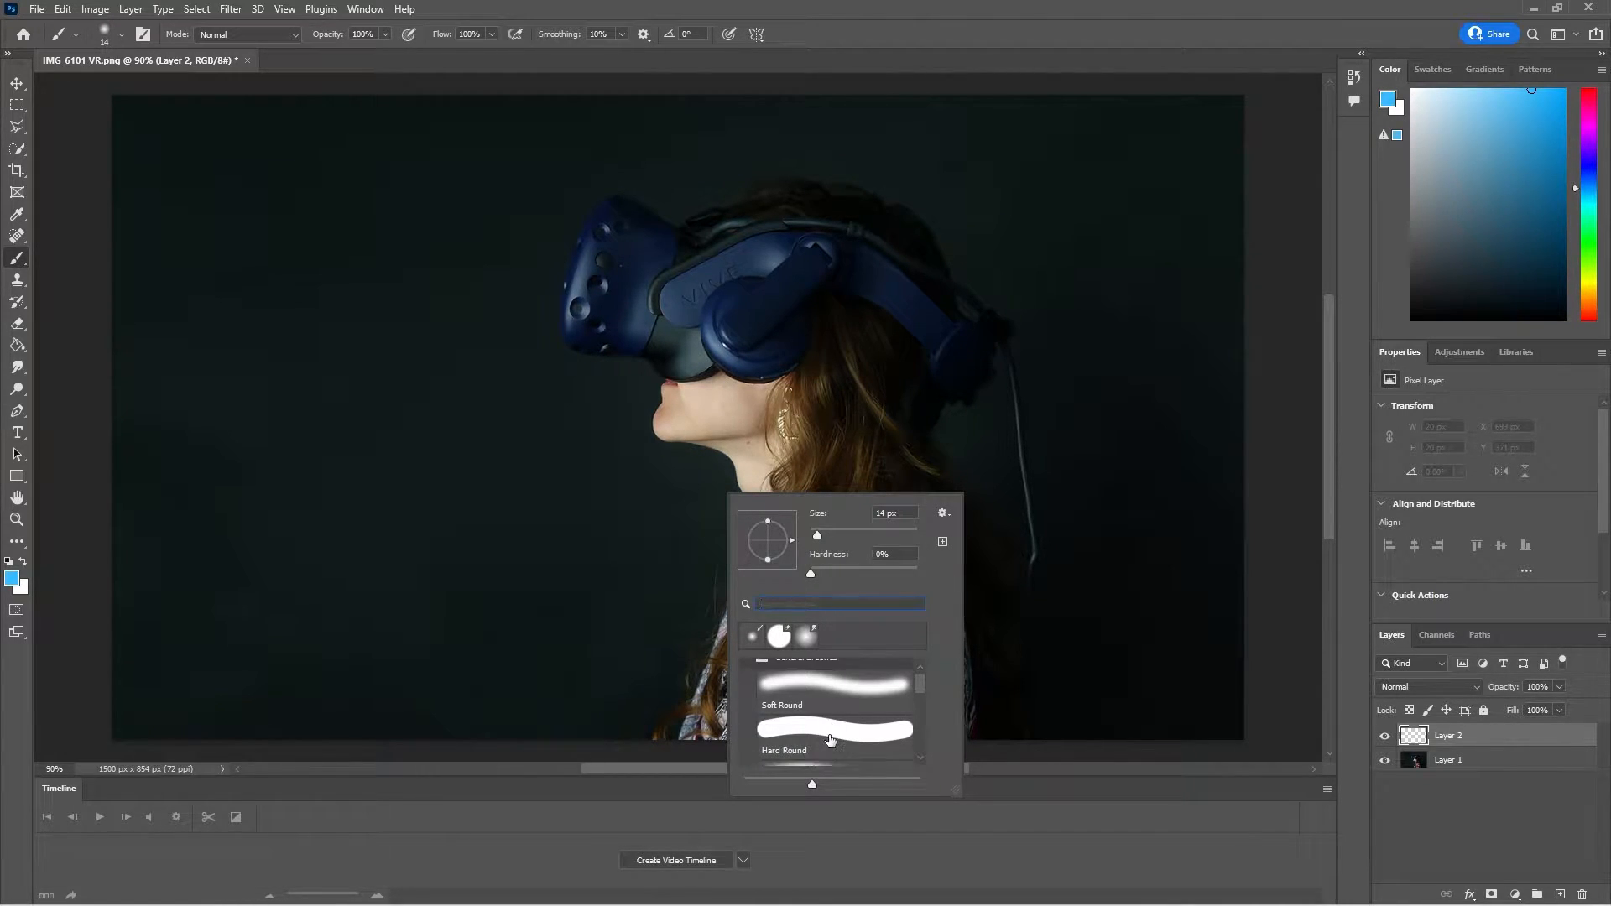
{"action": "scroll", "coordinate": [831, 740], "scroll_direction": "down", "scroll_amount": 1}
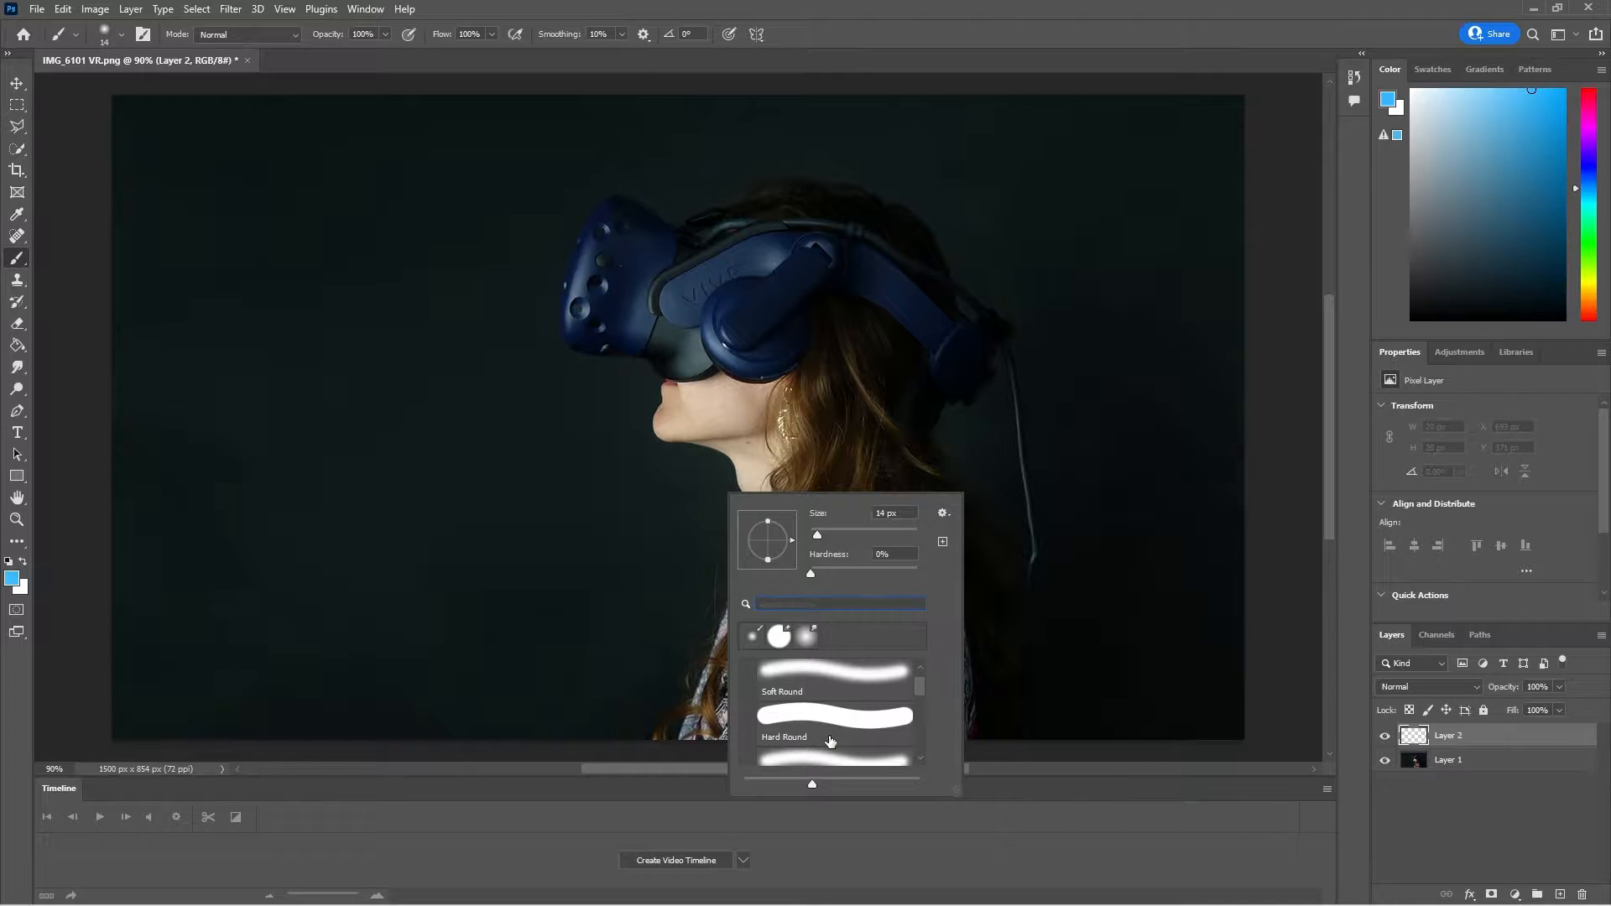
{"action": "scroll", "coordinate": [831, 742], "scroll_direction": "down", "scroll_amount": 2}
{"action": "scroll", "coordinate": [832, 735], "scroll_direction": "down", "scroll_amount": 2}
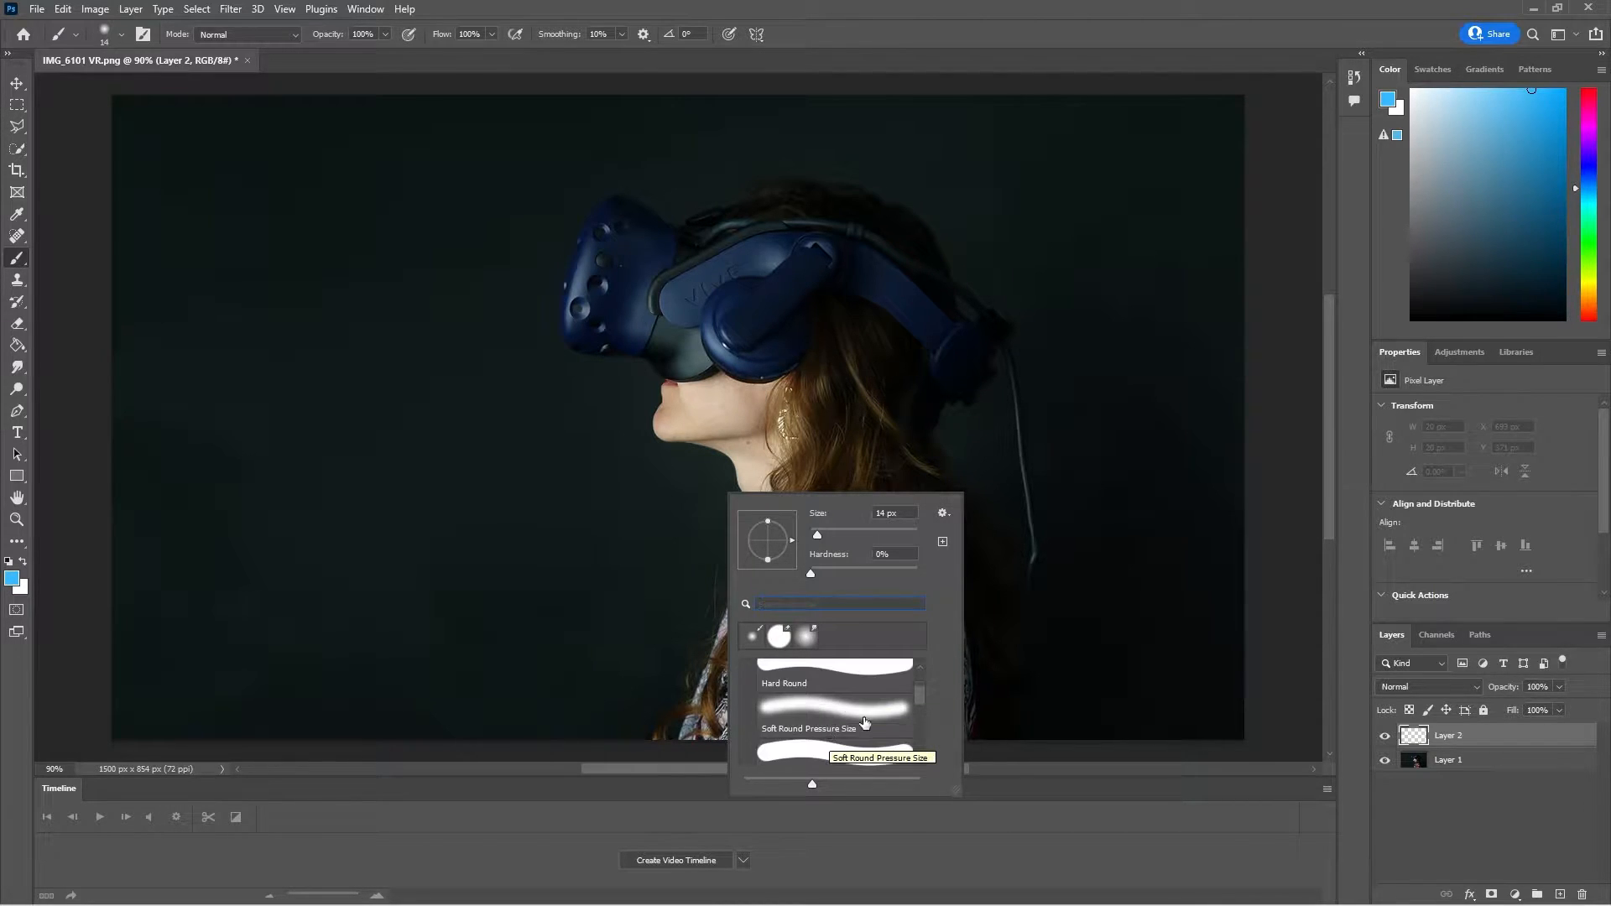
{"action": "scroll", "coordinate": [849, 728], "scroll_direction": "down", "scroll_amount": 2}
{"action": "scroll", "coordinate": [867, 722], "scroll_direction": "down", "scroll_amount": 3}
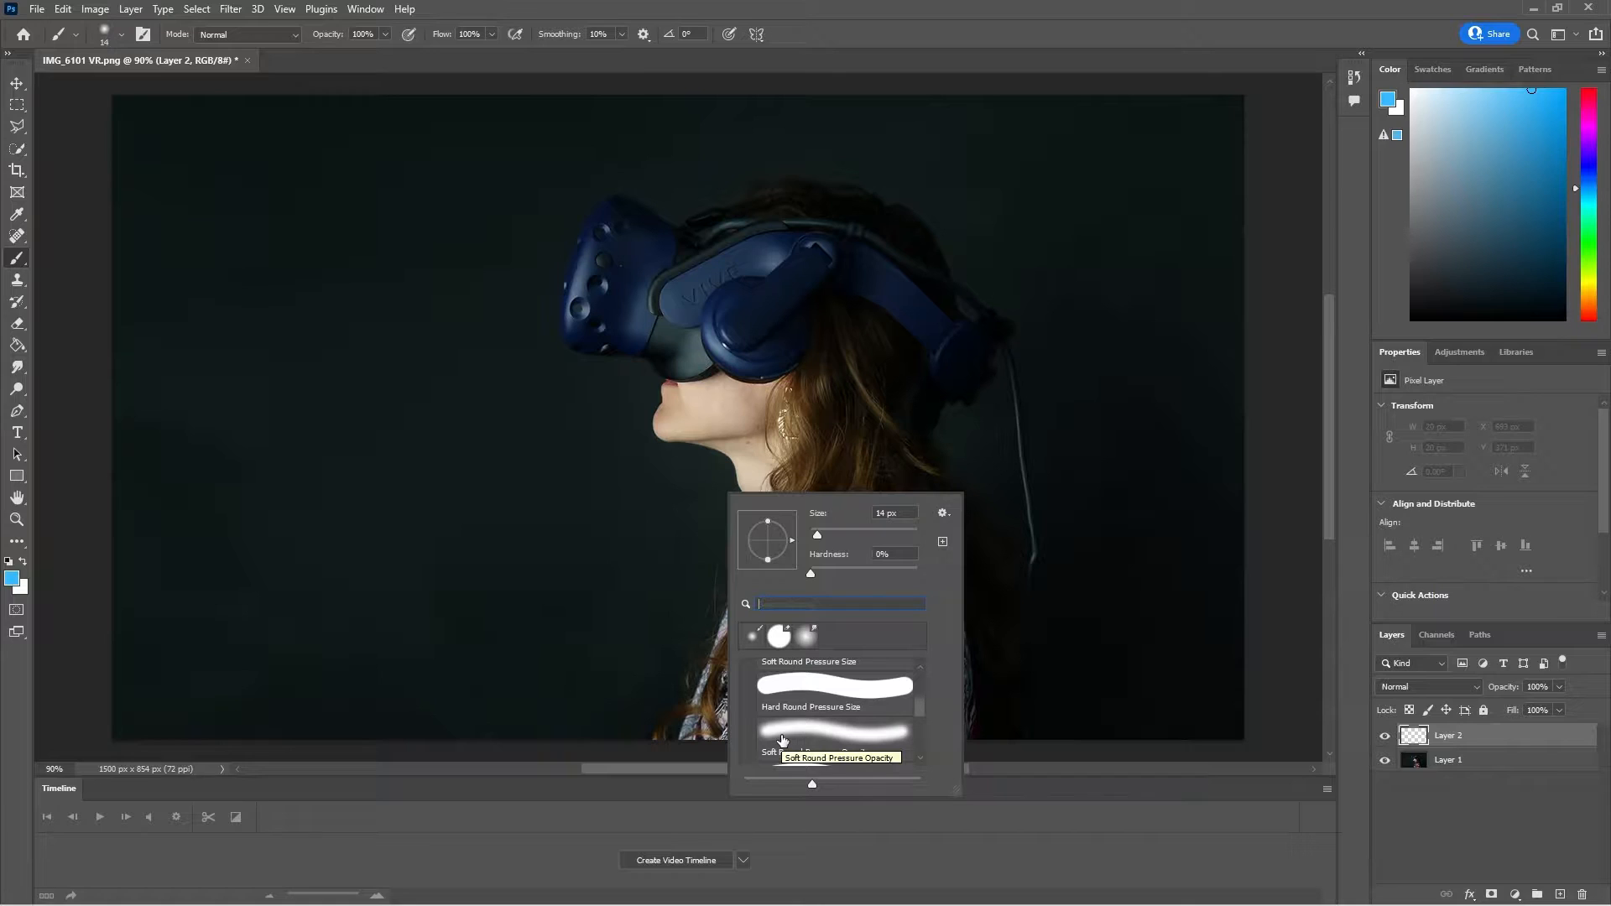
{"action": "double_click", "coordinate": [839, 732]}
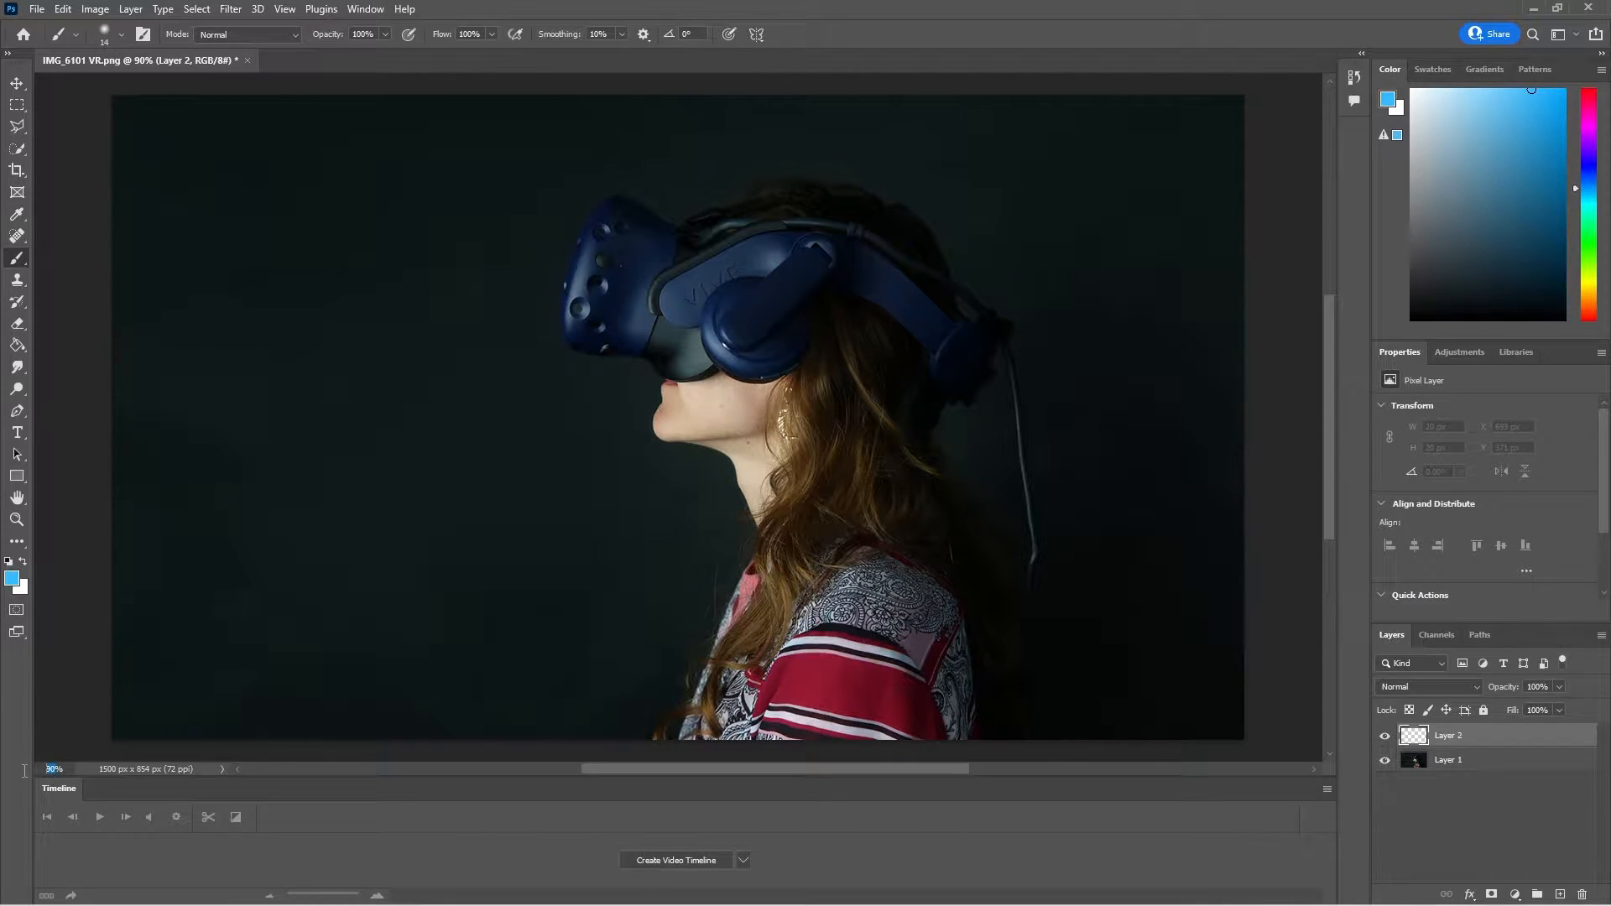
Try a light blue brush stroke along the front of the lips and chin, and undo it
{"action": "key", "text": "Return"}
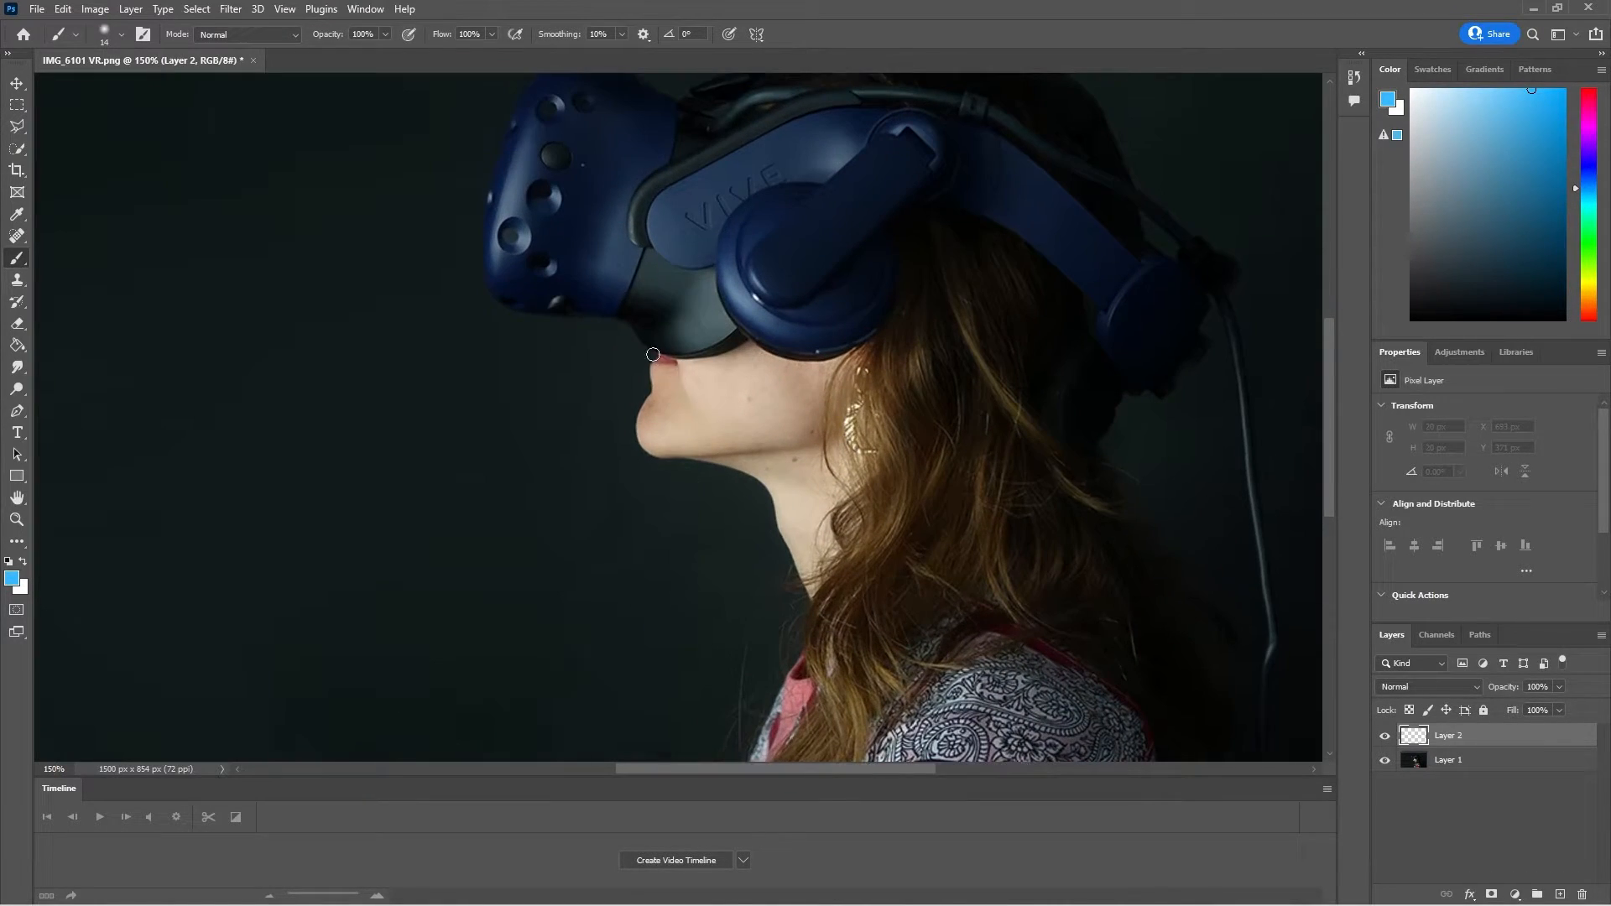
{"action": "left_click_drag", "start_coordinate": [651, 358], "coordinate": [635, 428]}
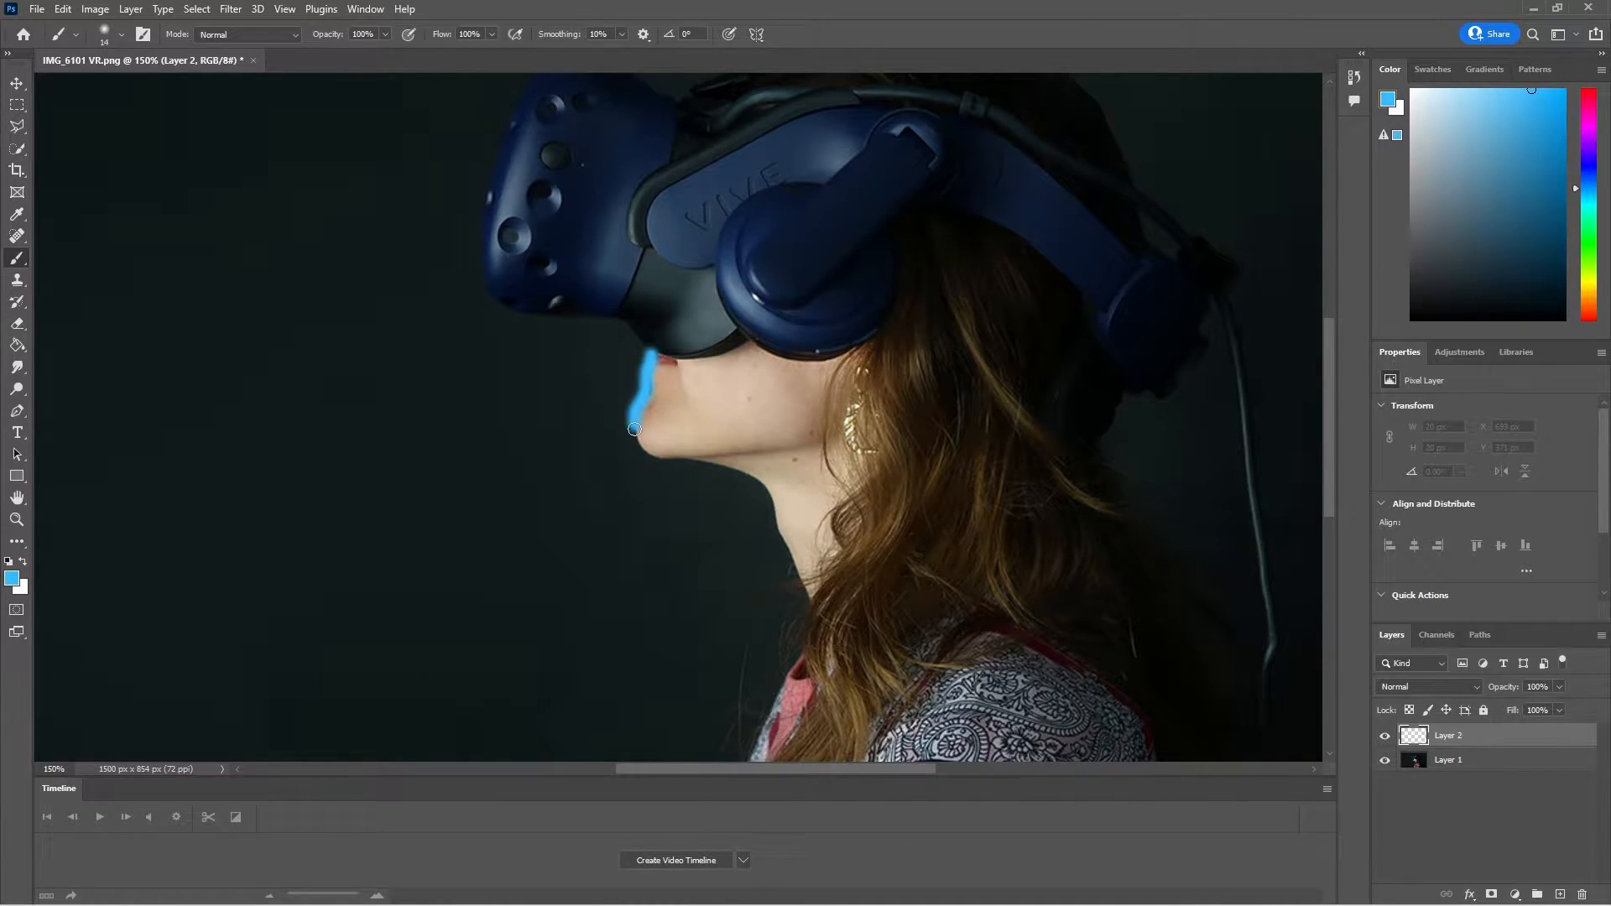
{"action": "key", "text": "ctrl+z"}
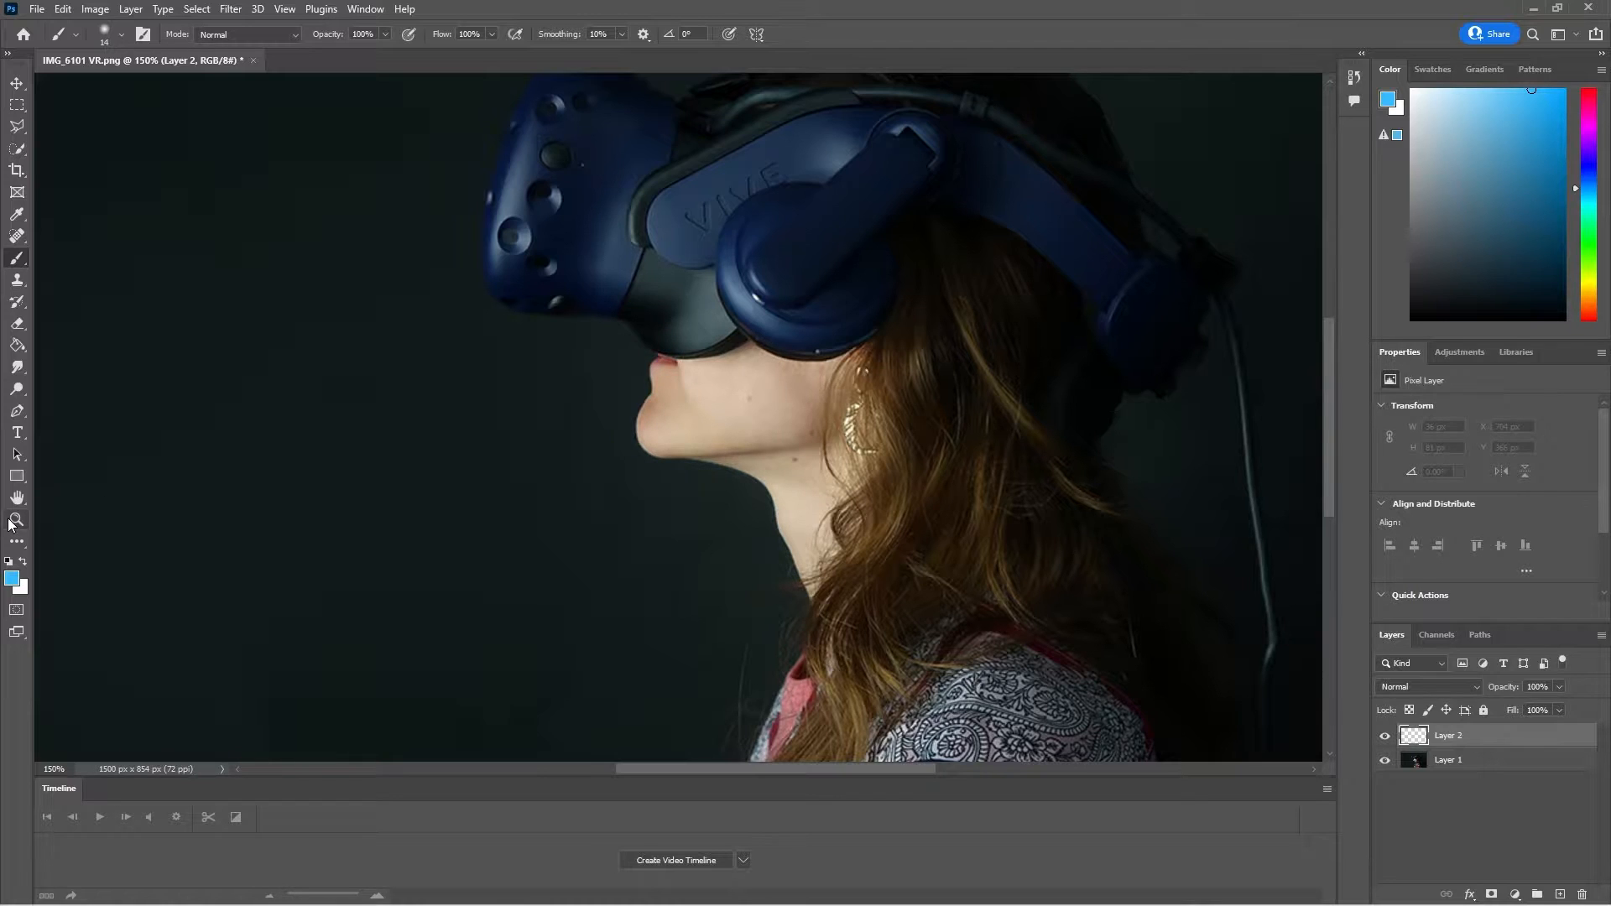
Start a Pen path at the lips just below the headset and trace the chin and the underside of the jaw
{"action": "left_click", "coordinate": [19, 412]}
{"action": "left_click", "coordinate": [655, 356]}
{"action": "left_click", "coordinate": [651, 370]}
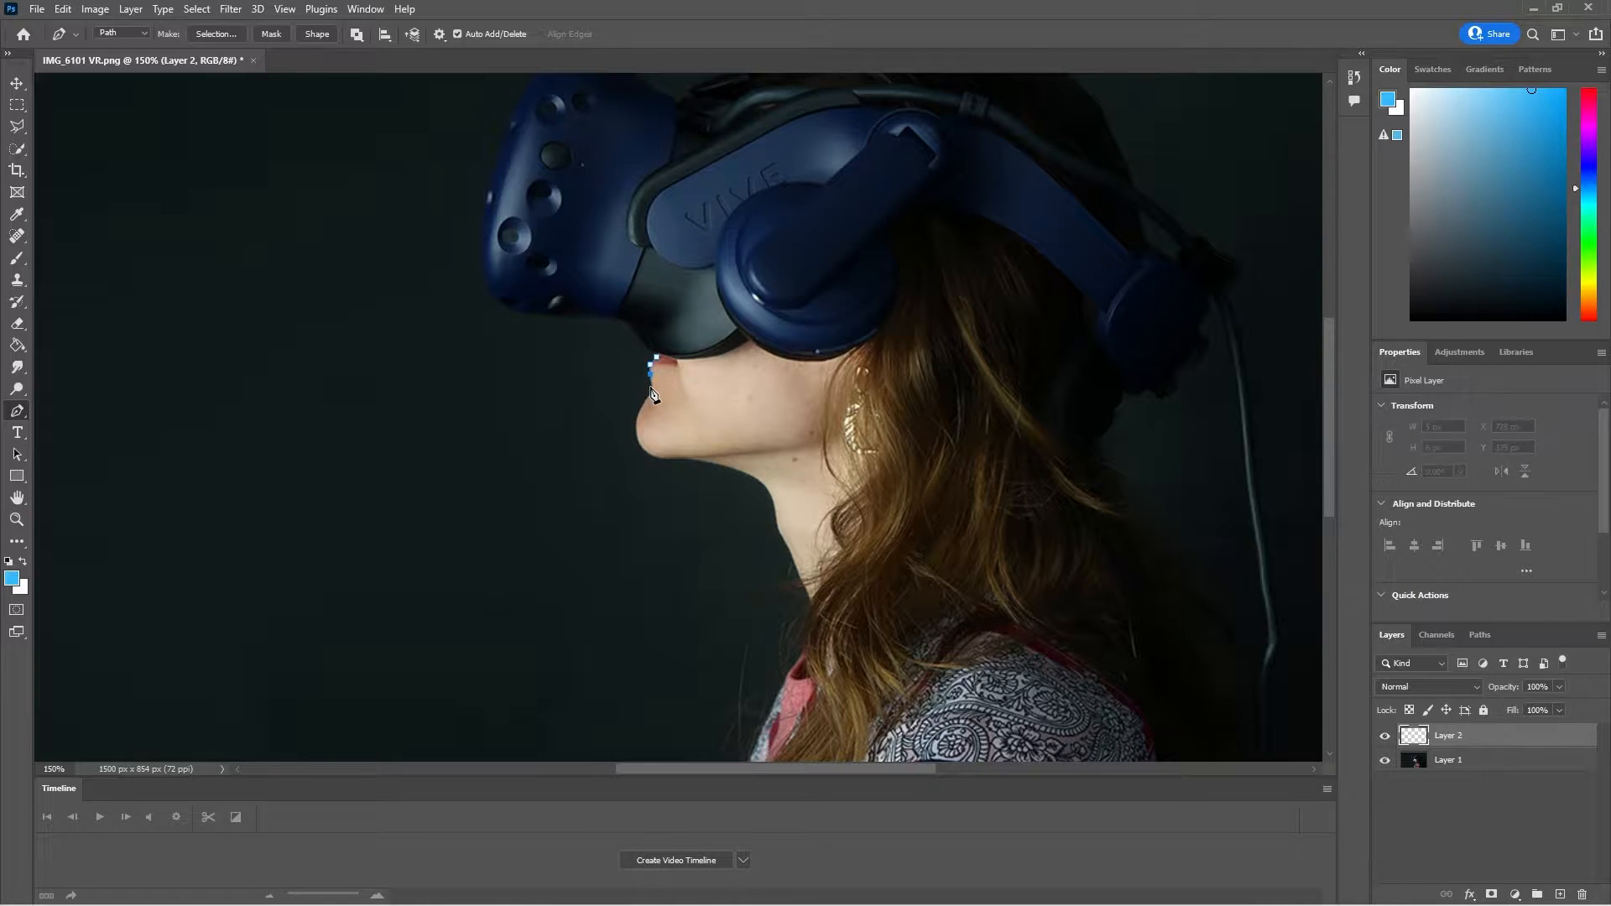
{"action": "left_click", "coordinate": [653, 391]}
{"action": "left_click", "coordinate": [645, 400]}
{"action": "left_click", "coordinate": [637, 428]}
{"action": "left_click", "coordinate": [638, 437]}
{"action": "left_click", "coordinate": [658, 458]}
{"action": "left_click", "coordinate": [677, 459]}
{"action": "left_click", "coordinate": [707, 464]}
{"action": "left_click", "coordinate": [745, 476]}
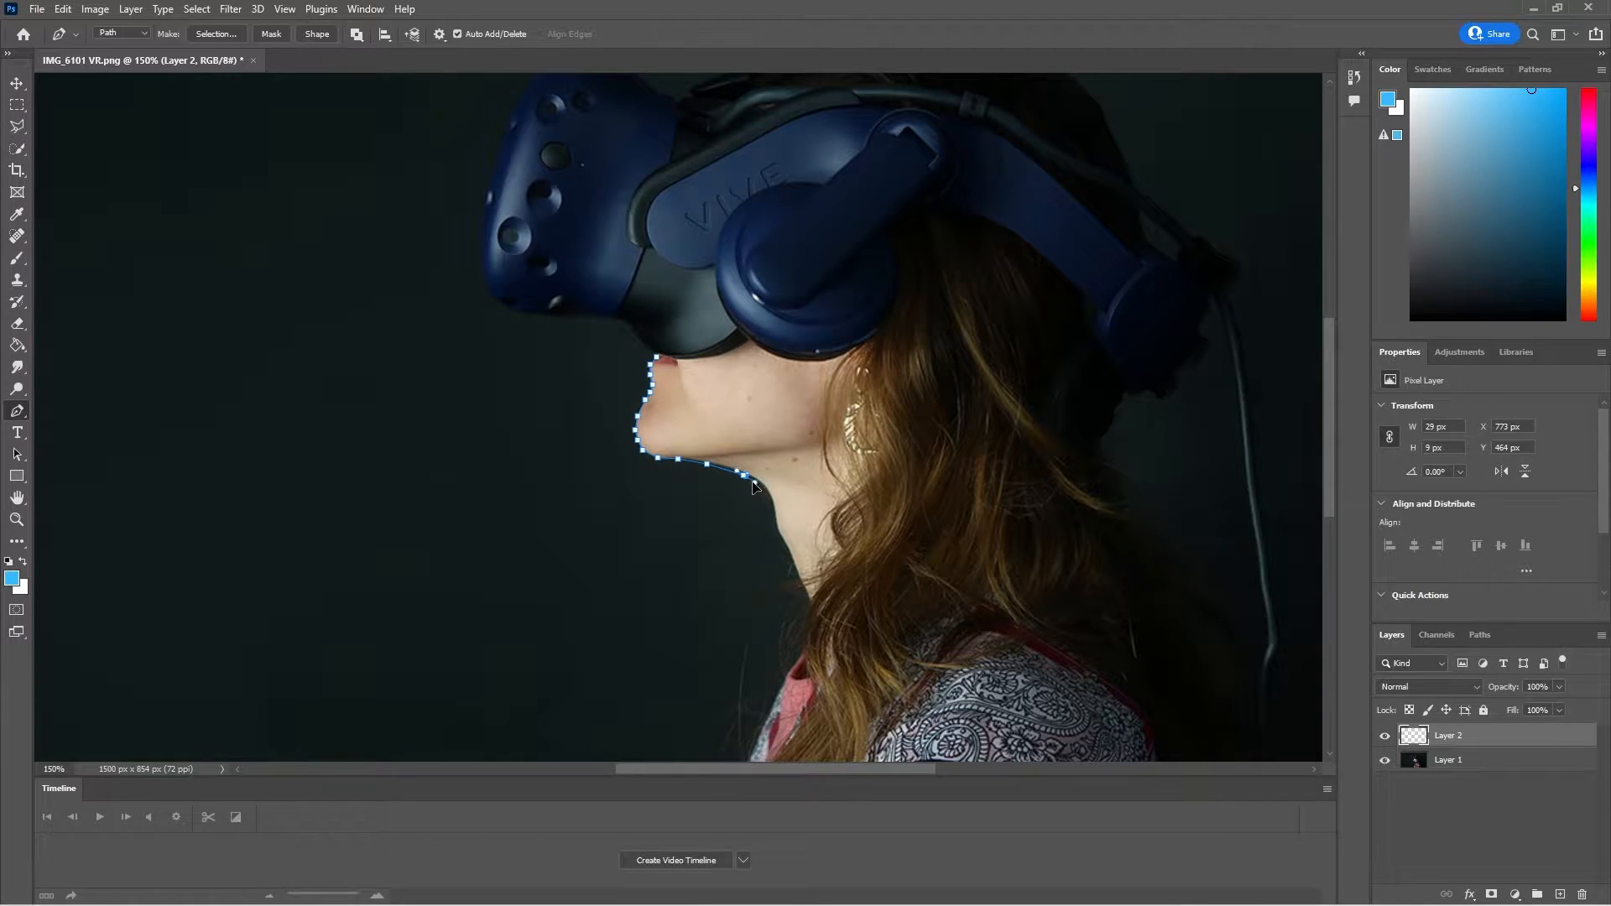
Continue the Pen path down the front of the throat and along the hair to the shirt collar
{"action": "left_click", "coordinate": [760, 481]}
{"action": "left_click", "coordinate": [767, 490]}
{"action": "left_click", "coordinate": [774, 501]}
{"action": "left_click", "coordinate": [774, 517]}
{"action": "left_click", "coordinate": [776, 530]}
{"action": "left_click", "coordinate": [785, 543]}
{"action": "left_click", "coordinate": [790, 555]}
{"action": "left_click", "coordinate": [801, 581]}
{"action": "left_click", "coordinate": [810, 597]}
{"action": "left_click", "coordinate": [806, 620]}
{"action": "left_click", "coordinate": [803, 646]}
{"action": "left_click", "coordinate": [792, 665]}
Extend the Pen path from the collar down the front of the chest to the bottom edge of the photo
{"action": "scroll", "coordinate": [793, 669], "scroll_direction": "down", "scroll_amount": 3}
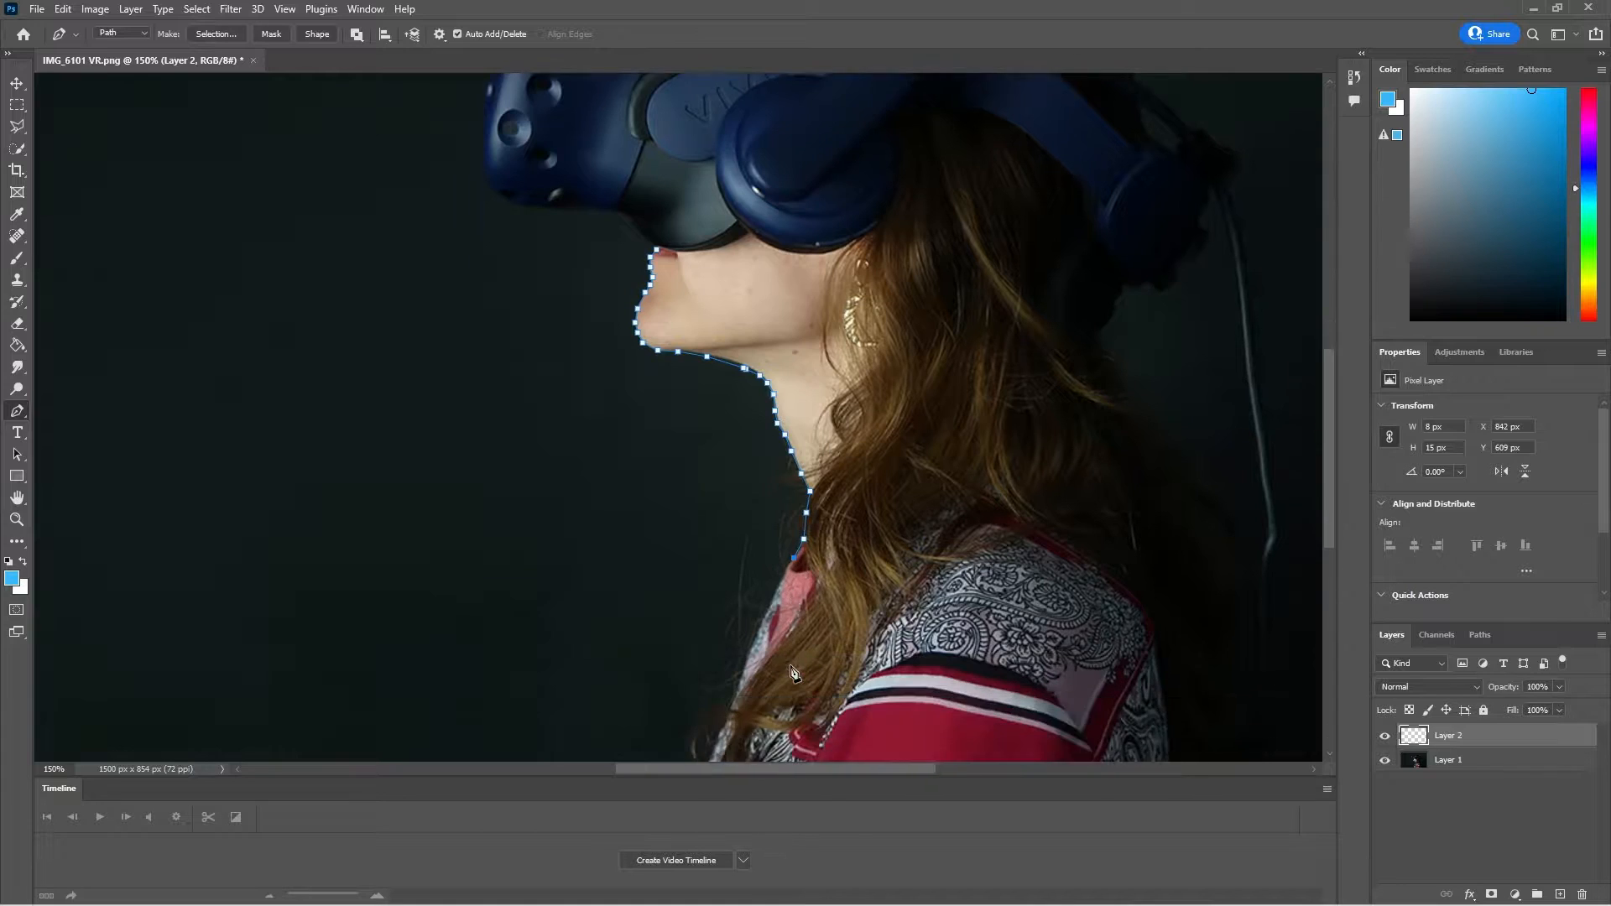
{"action": "left_click", "coordinate": [778, 560]}
{"action": "left_click", "coordinate": [754, 614]}
{"action": "left_click", "coordinate": [740, 655]}
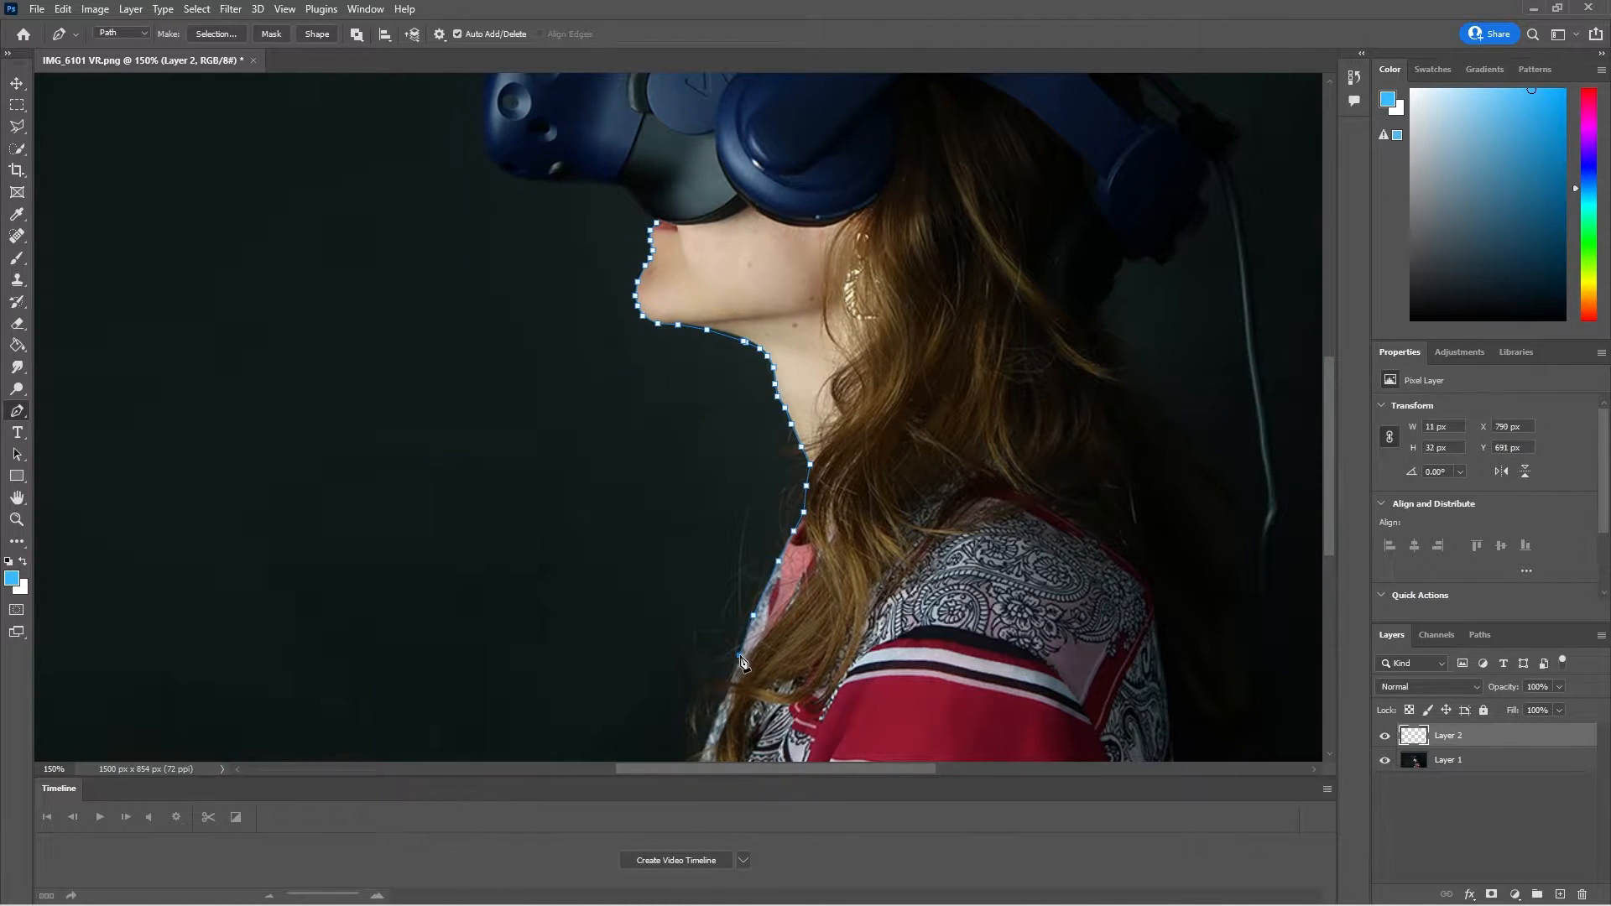
{"action": "left_click", "coordinate": [731, 684]}
{"action": "scroll", "coordinate": [732, 692], "scroll_direction": "down", "scroll_amount": 2}
{"action": "scroll", "coordinate": [731, 693], "scroll_direction": "down", "scroll_amount": 1}
{"action": "left_click", "coordinate": [703, 644]}
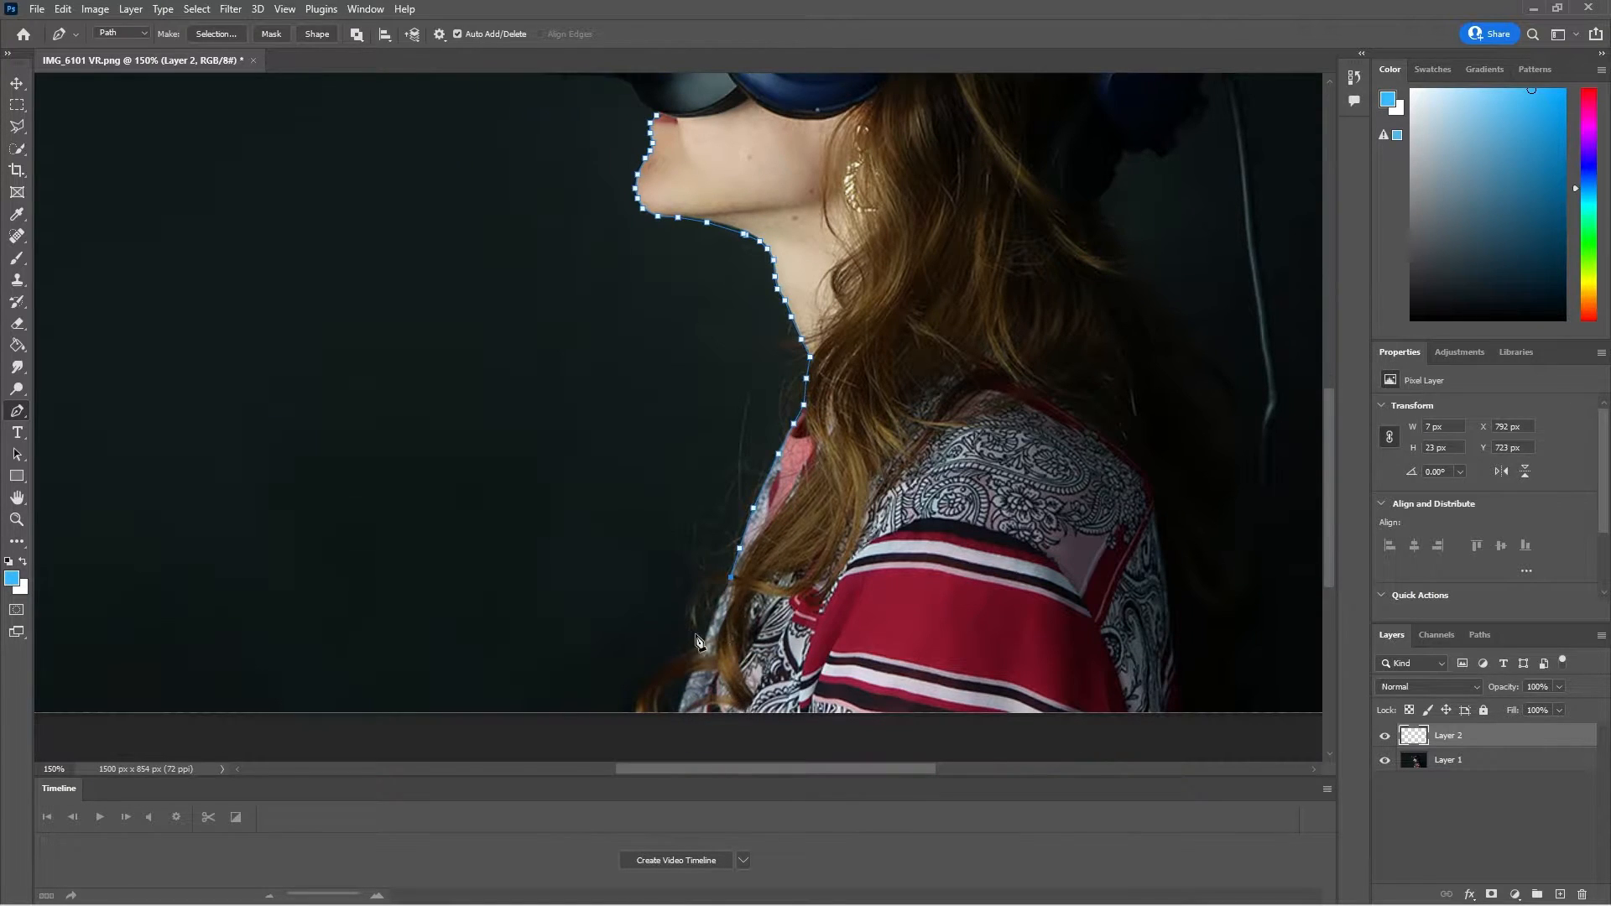
{"action": "left_click", "coordinate": [677, 712]}
Run the Pen path below the photo's bottom edge and up along the woman's back to the hair behind her neck
{"action": "left_click", "coordinate": [766, 734]}
{"action": "left_click", "coordinate": [1116, 734]}
{"action": "left_click", "coordinate": [1182, 717]}
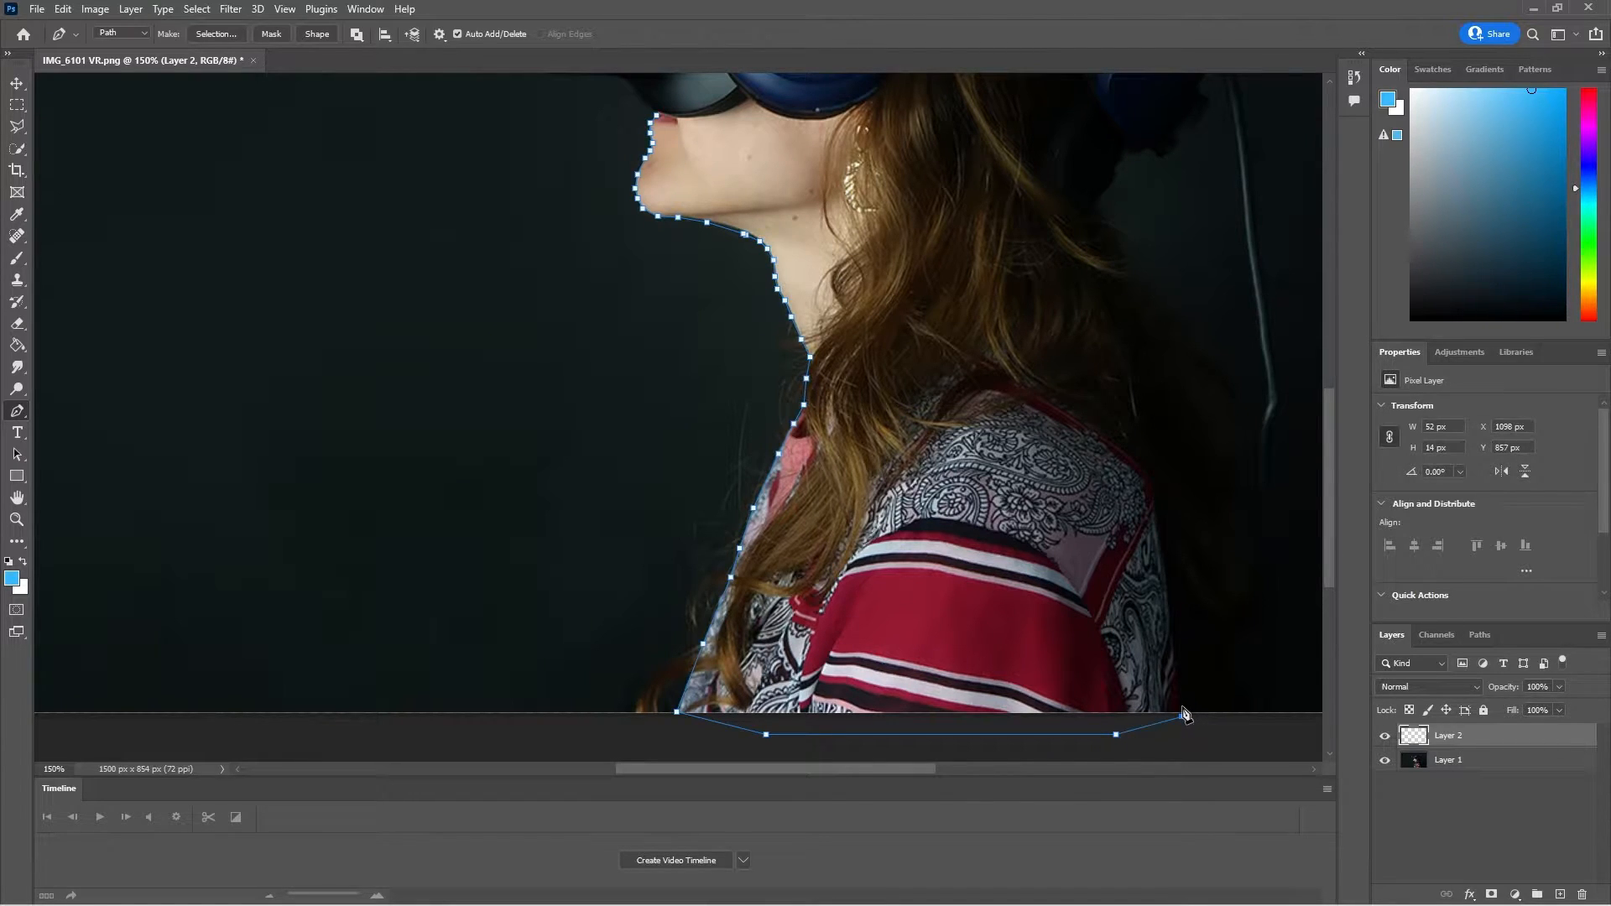
{"action": "left_click", "coordinate": [1169, 613]}
{"action": "left_click", "coordinate": [1151, 480]}
{"action": "left_click", "coordinate": [1131, 407]}
{"action": "left_click", "coordinate": [1115, 318]}
{"action": "left_click", "coordinate": [1106, 281]}
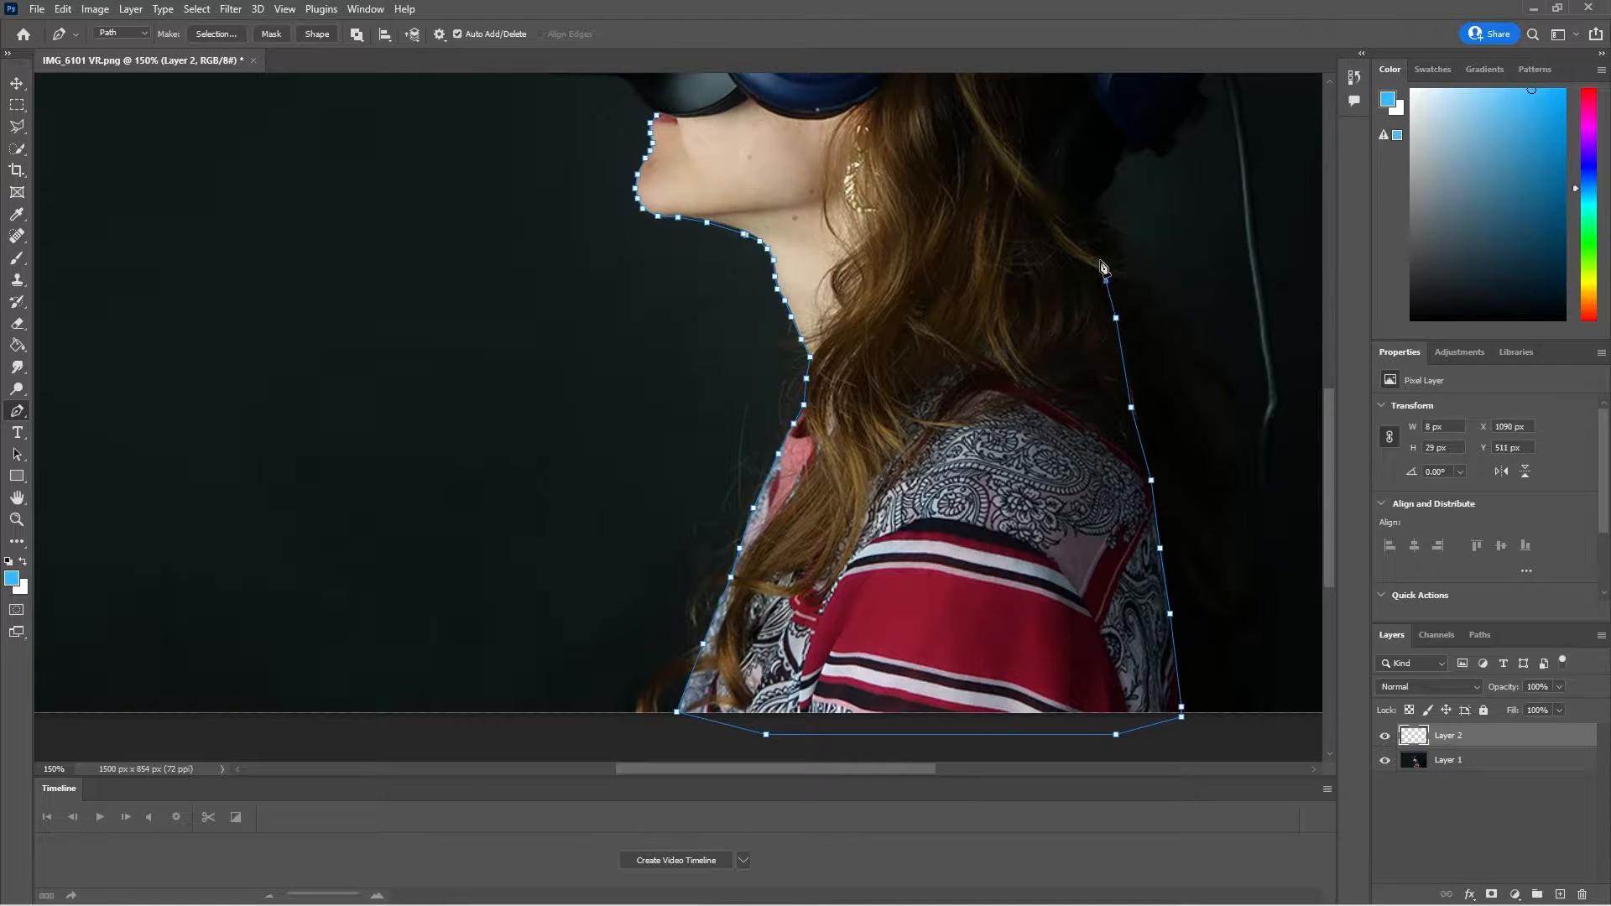
{"action": "left_click", "coordinate": [1089, 211]}
Trace the Pen path around the lower and rear edges of the headset's back strap, past the cable
{"action": "scroll", "coordinate": [1099, 277], "scroll_direction": "up", "scroll_amount": 3}
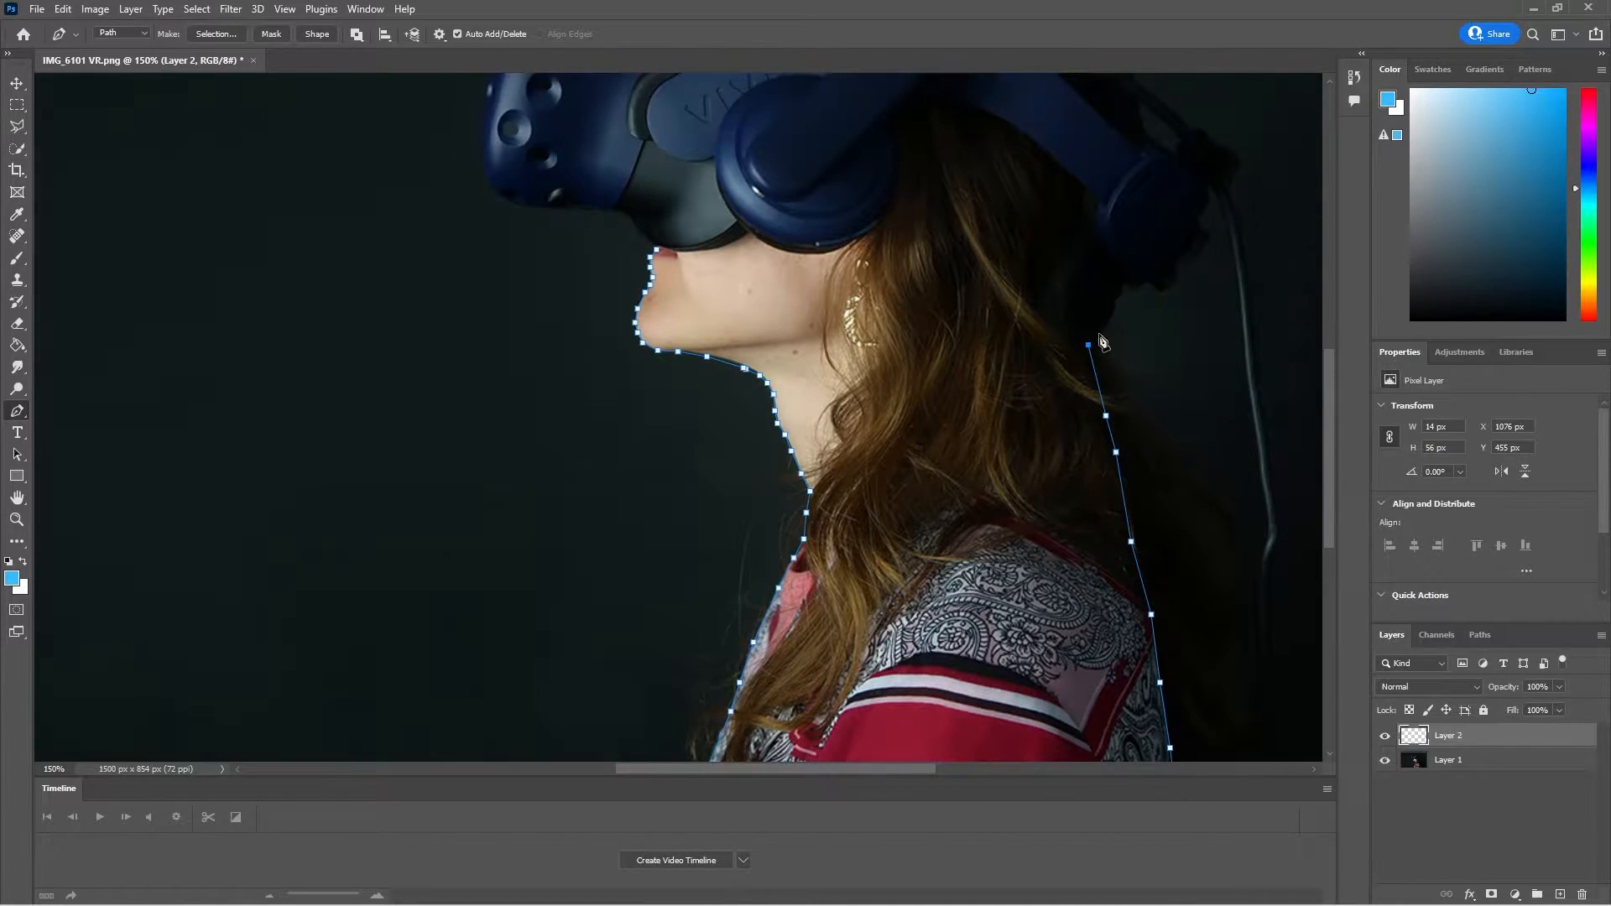
{"action": "left_click", "coordinate": [1101, 334]}
{"action": "left_click", "coordinate": [1115, 299]}
{"action": "left_click", "coordinate": [1125, 284]}
{"action": "left_click", "coordinate": [1136, 289]}
{"action": "left_click", "coordinate": [1149, 281]}
{"action": "left_click", "coordinate": [1166, 290]}
{"action": "left_click", "coordinate": [1193, 266]}
{"action": "left_click", "coordinate": [1209, 238]}
{"action": "left_click", "coordinate": [1210, 200]}
{"action": "left_click", "coordinate": [1207, 183]}
{"action": "left_click", "coordinate": [1217, 192]}
{"action": "left_click", "coordinate": [1225, 188]}
{"action": "left_click", "coordinate": [1238, 171]}
{"action": "left_click", "coordinate": [1236, 155]}
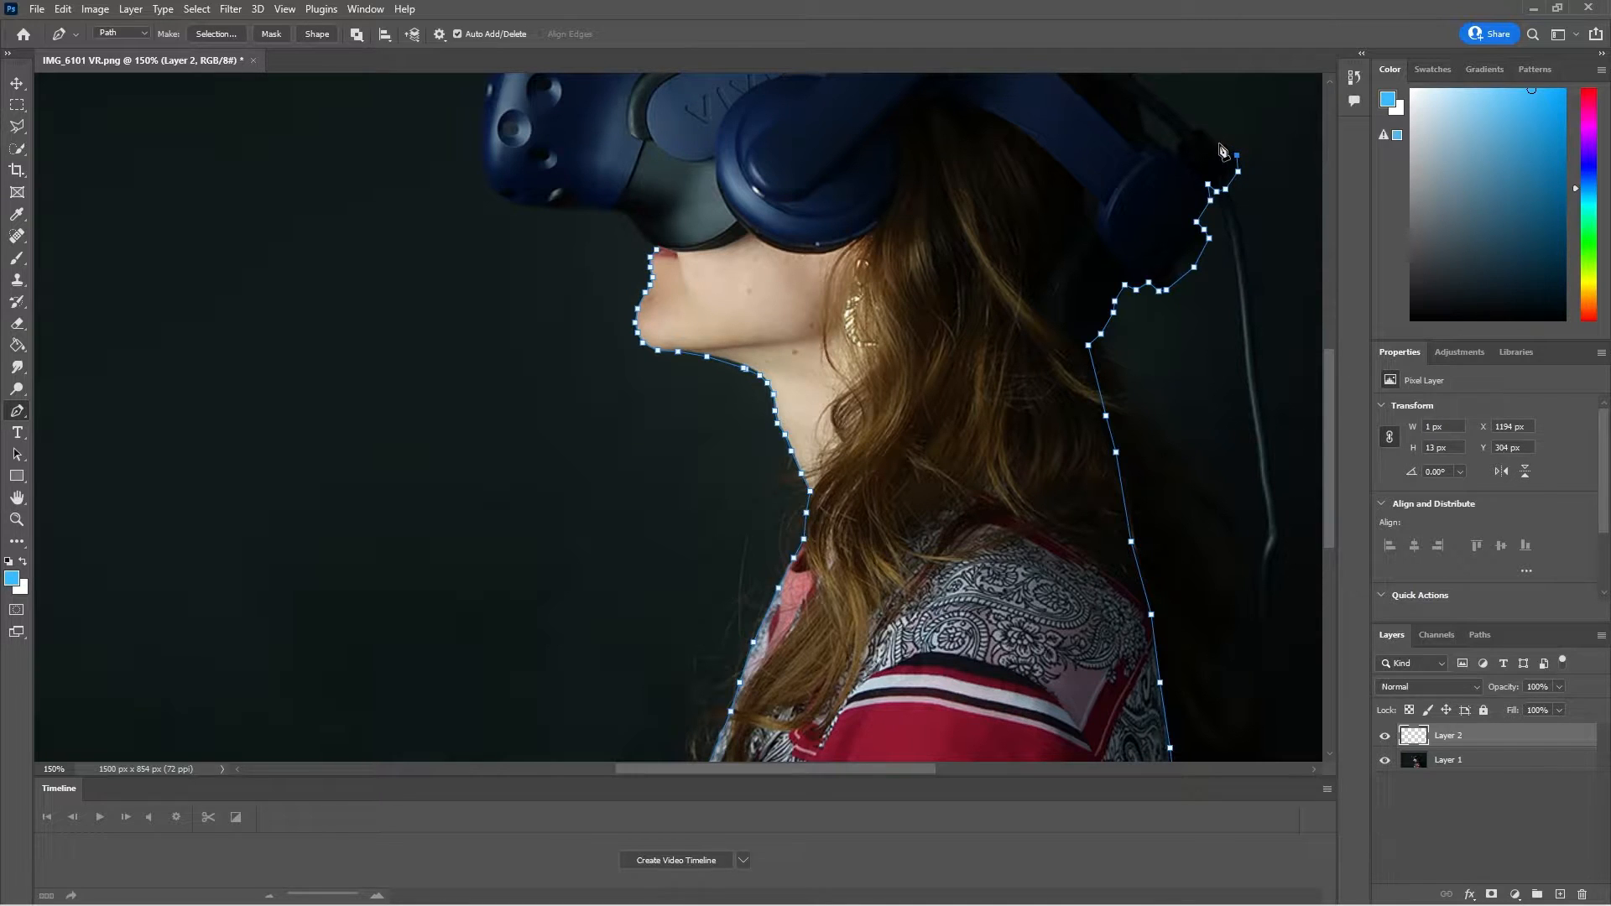
Continue the Pen path from the top of the back strap up along the cable and the back of the head
{"action": "scroll", "coordinate": [1208, 242], "scroll_direction": "up", "scroll_amount": 3}
{"action": "scroll", "coordinate": [1208, 245], "scroll_direction": "up", "scroll_amount": 4}
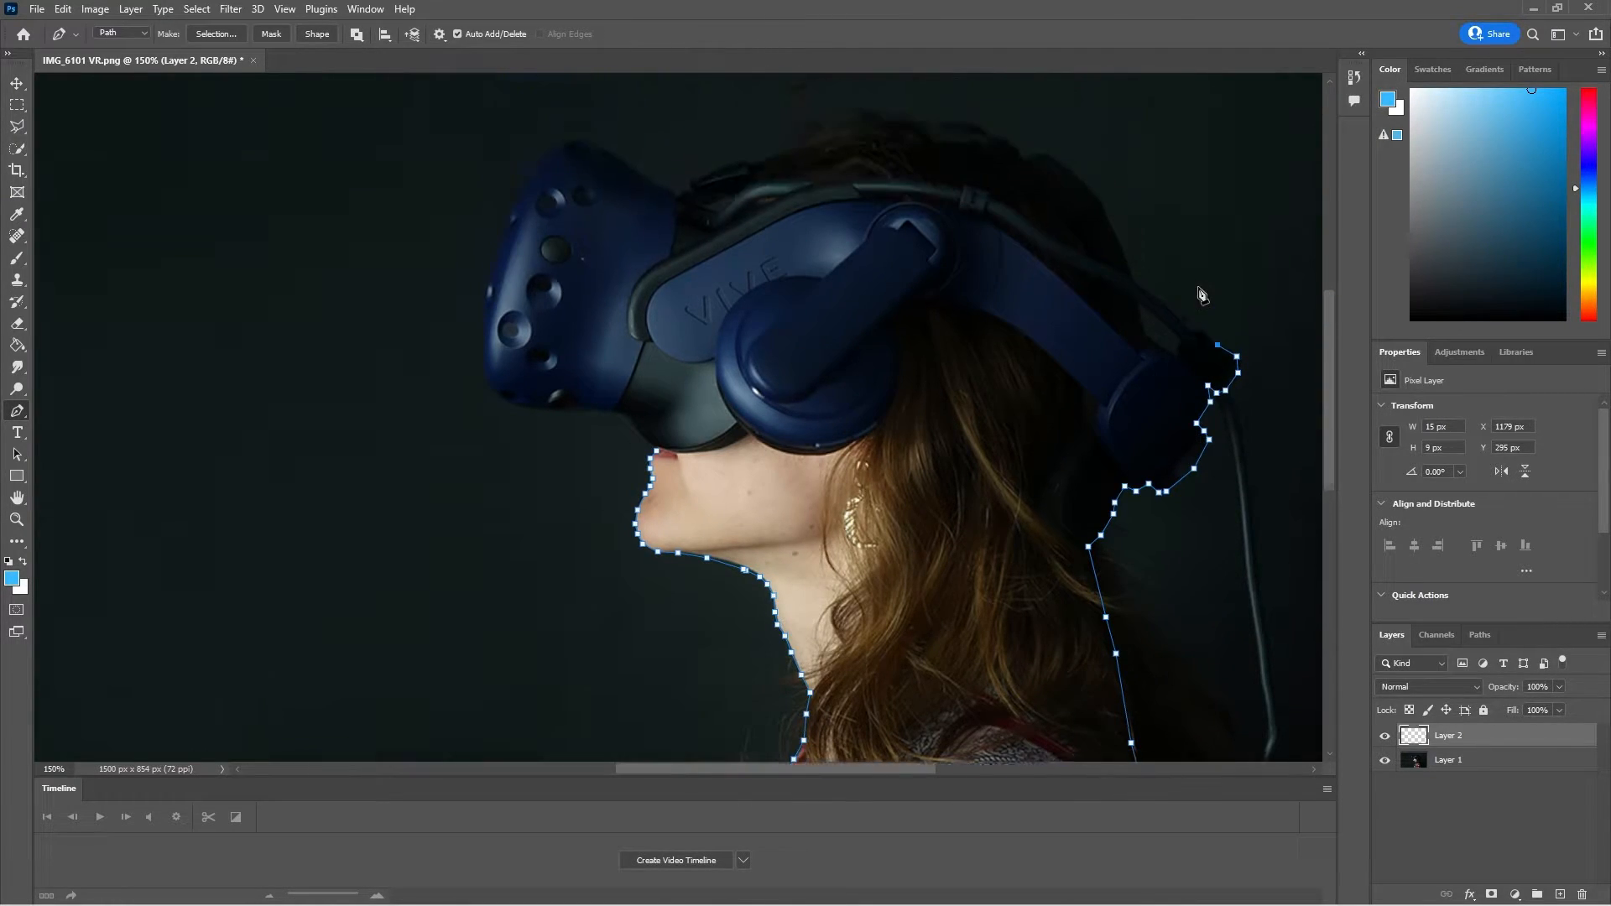
{"action": "left_click", "coordinate": [1192, 383]}
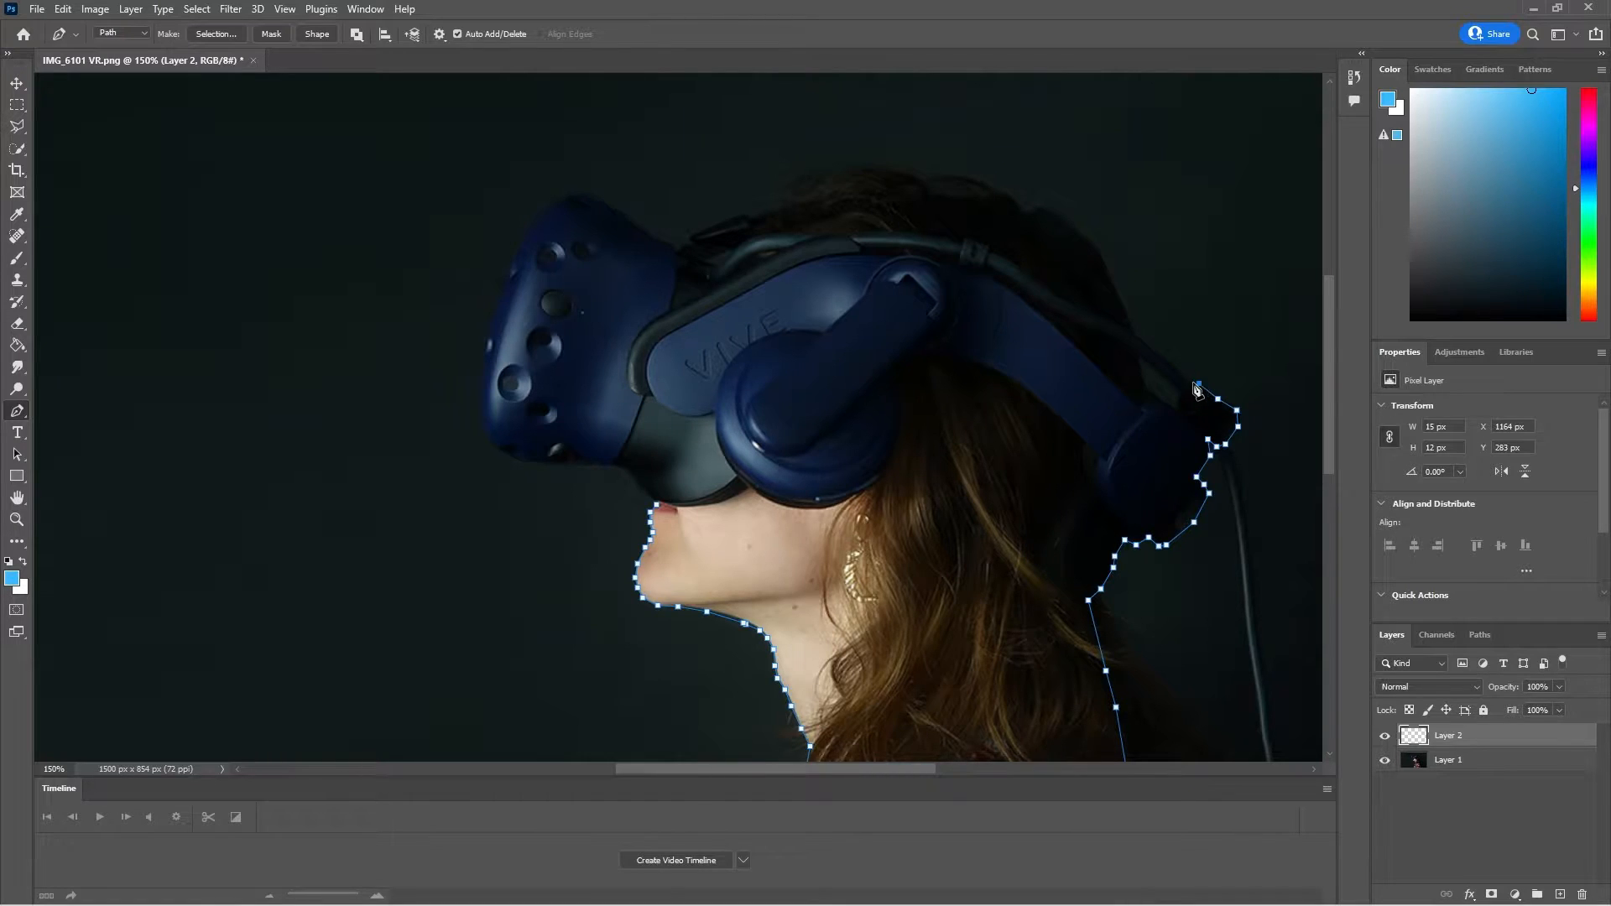
{"action": "left_click", "coordinate": [1161, 352]}
{"action": "left_click", "coordinate": [1136, 336]}
{"action": "left_click", "coordinate": [1101, 254]}
{"action": "left_click", "coordinate": [1050, 210]}
Continue the Pen path forward over the crown of the head to the cable above the woman's forehead
{"action": "left_click", "coordinate": [1027, 213]}
{"action": "left_click", "coordinate": [1010, 193]}
{"action": "left_click", "coordinate": [989, 194]}
{"action": "left_click", "coordinate": [951, 195]}
{"action": "left_click", "coordinate": [925, 186]}
{"action": "left_click", "coordinate": [898, 174]}
{"action": "left_click", "coordinate": [854, 174]}
{"action": "left_click", "coordinate": [842, 181]}
{"action": "left_click", "coordinate": [804, 198]}
{"action": "left_click", "coordinate": [770, 210]}
{"action": "left_click", "coordinate": [751, 218]}
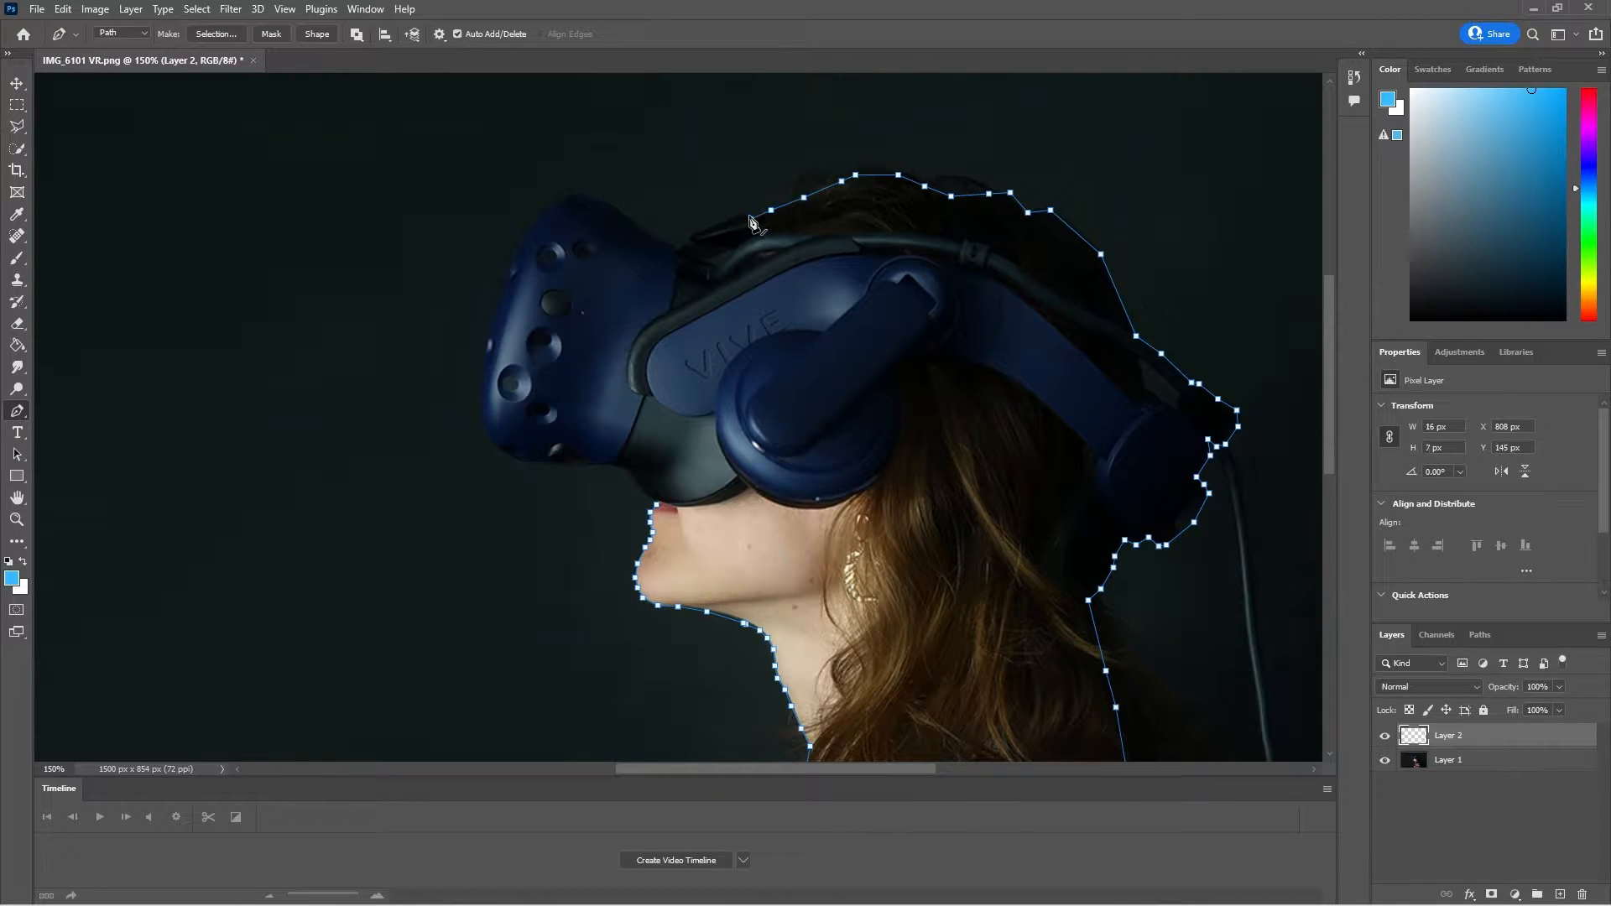
Trace the Pen path through the notch behind the headset's visor and over the visor's top edge
{"action": "left_click", "coordinate": [702, 233]}
{"action": "left_click", "coordinate": [695, 236]}
{"action": "left_click", "coordinate": [689, 245]}
{"action": "left_click", "coordinate": [678, 248]}
{"action": "left_click", "coordinate": [661, 238]}
{"action": "left_click", "coordinate": [617, 210]}
{"action": "left_click", "coordinate": [592, 198]}
{"action": "left_click", "coordinate": [577, 198]}
{"action": "left_click", "coordinate": [560, 199]}
{"action": "left_click", "coordinate": [547, 210]}
{"action": "left_click", "coordinate": [533, 226]}
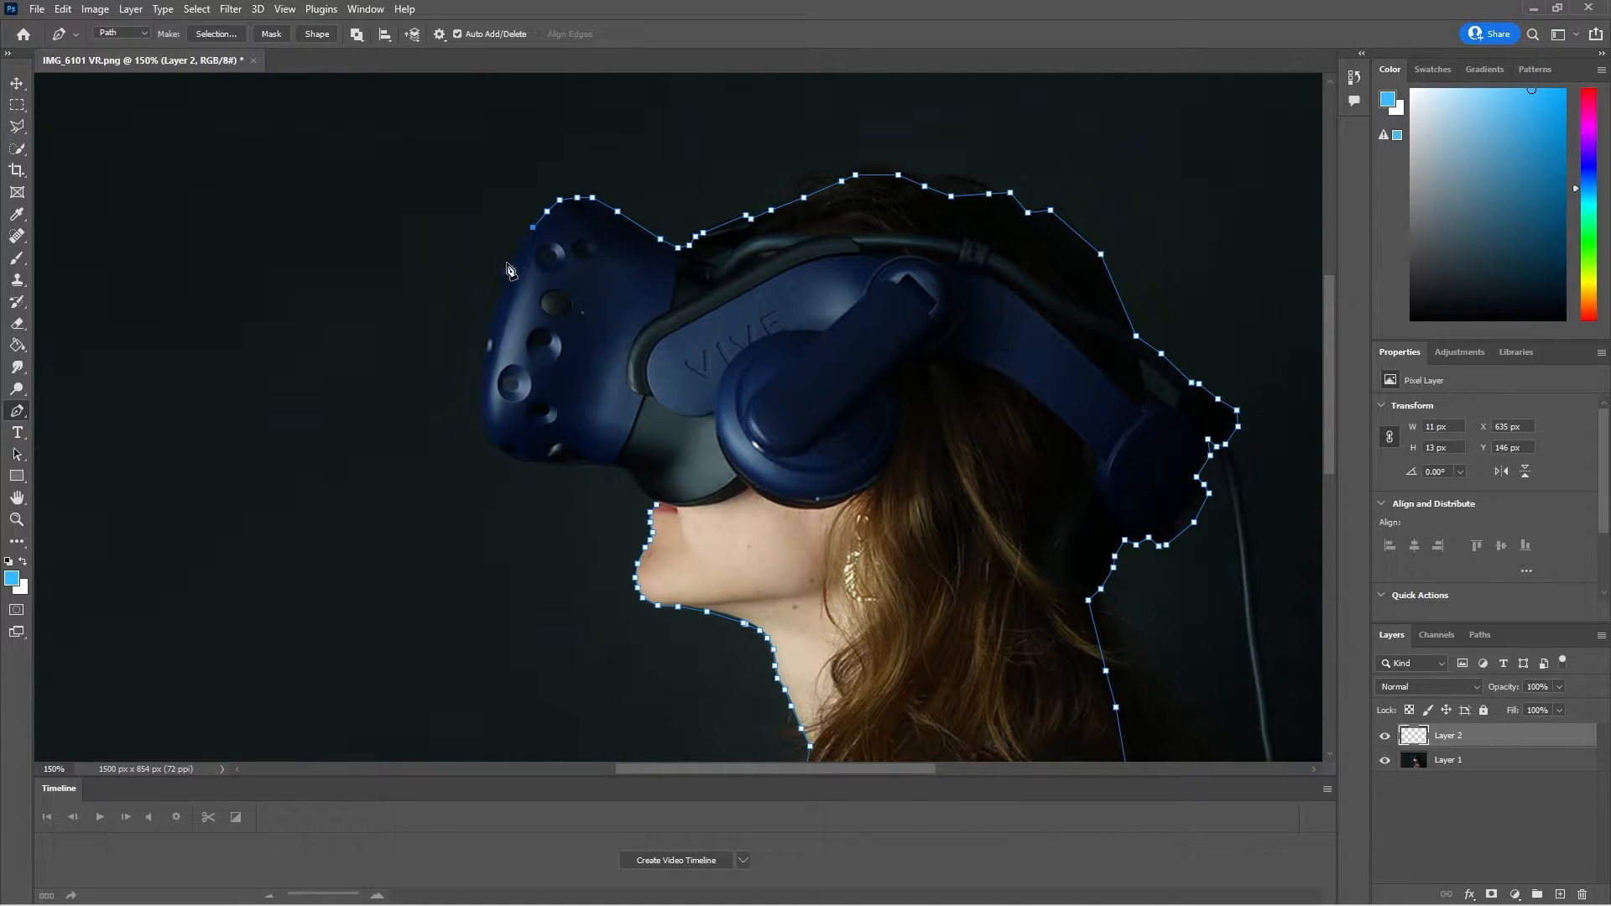
Run the Pen path down the visor's front face and around its lower front corner
{"action": "left_click", "coordinate": [511, 267]}
{"action": "left_click", "coordinate": [500, 308]}
{"action": "left_click", "coordinate": [489, 335]}
{"action": "left_click", "coordinate": [484, 368]}
{"action": "left_click", "coordinate": [483, 401]}
{"action": "left_click", "coordinate": [491, 438]}
{"action": "left_click", "coordinate": [507, 456]}
Trace the underside of the headset and close the Pen path at its starting point by the lips
{"action": "left_click", "coordinate": [547, 464]}
{"action": "left_click", "coordinate": [590, 463]}
{"action": "left_click", "coordinate": [622, 470]}
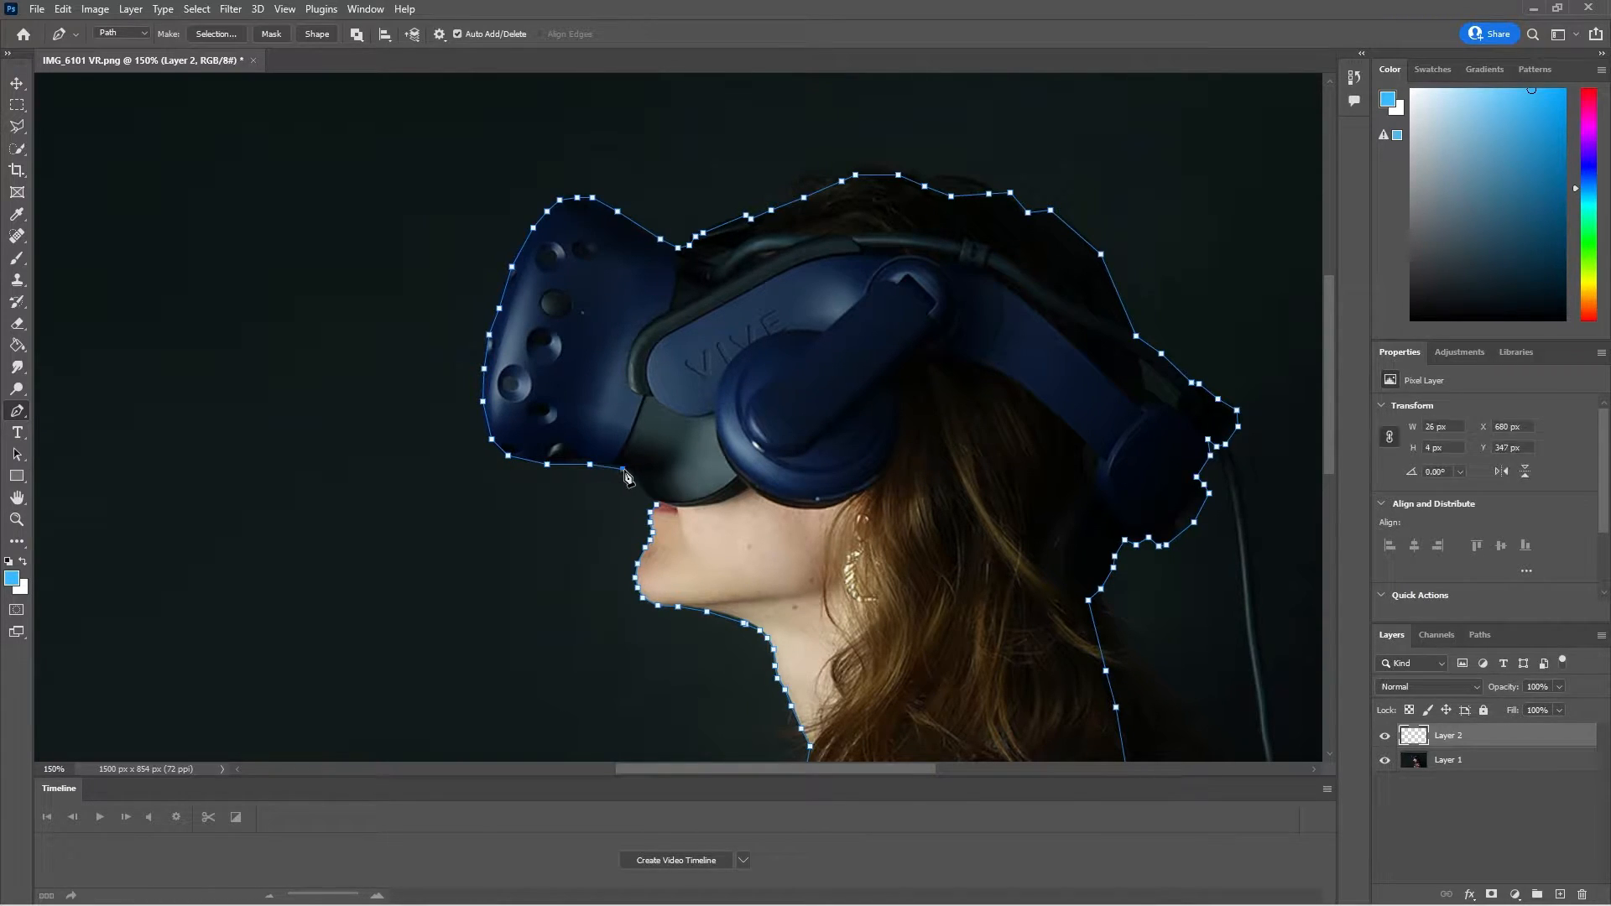
{"action": "left_click", "coordinate": [634, 481]}
{"action": "left_click", "coordinate": [644, 493]}
{"action": "left_click", "coordinate": [654, 506]}
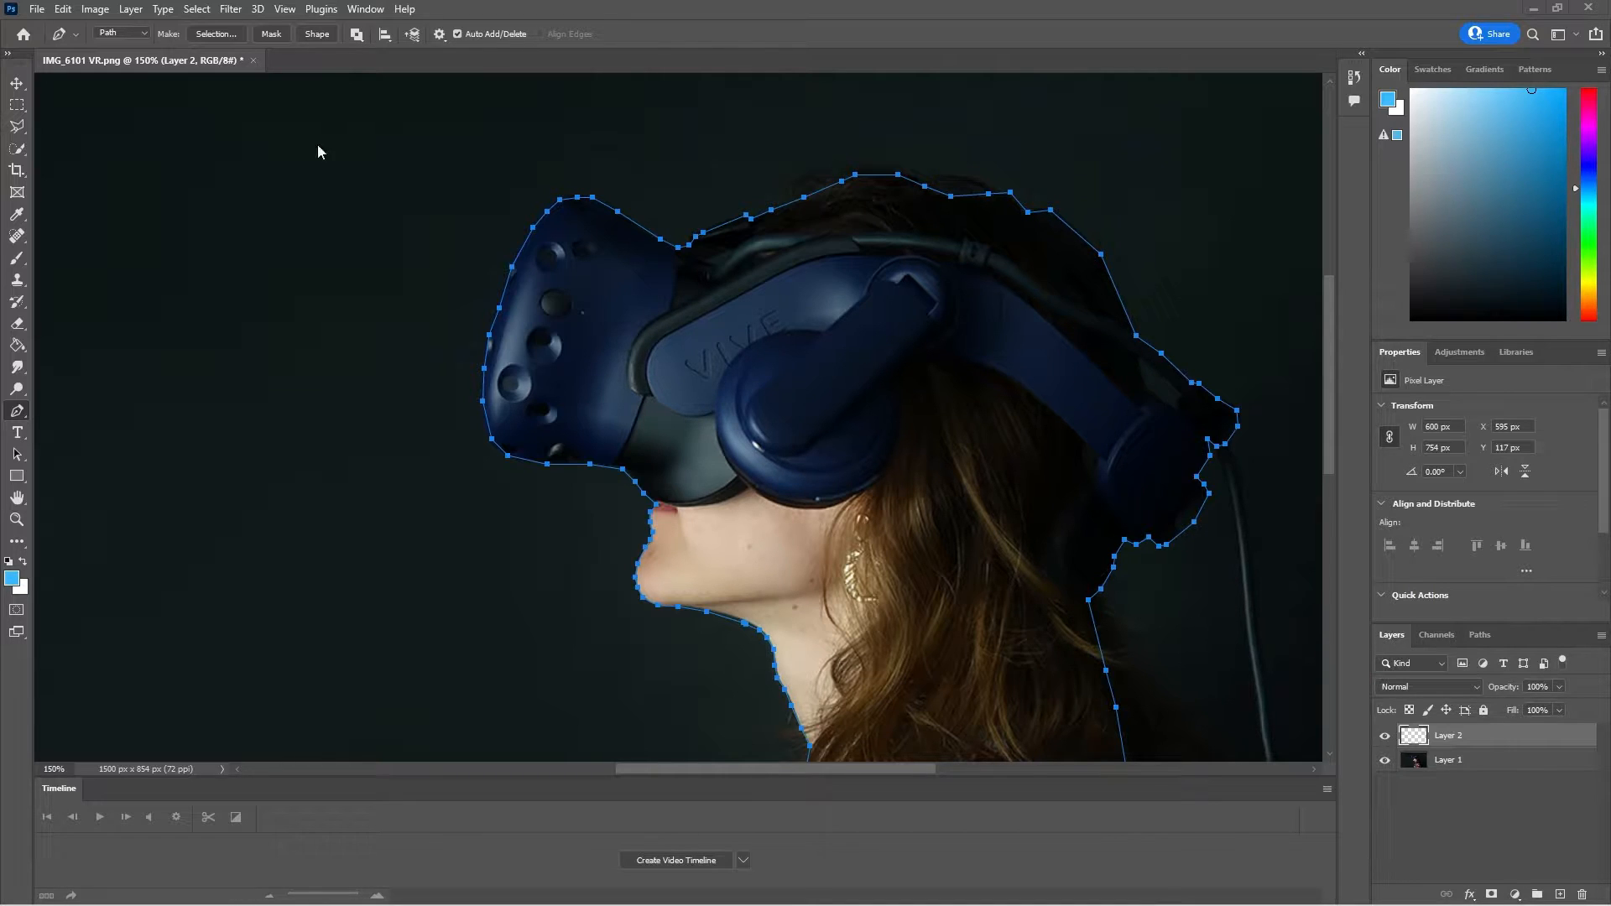
Stroke the closed path around the woman with the Brush in the current light blue
{"action": "right_click", "coordinate": [735, 391]}
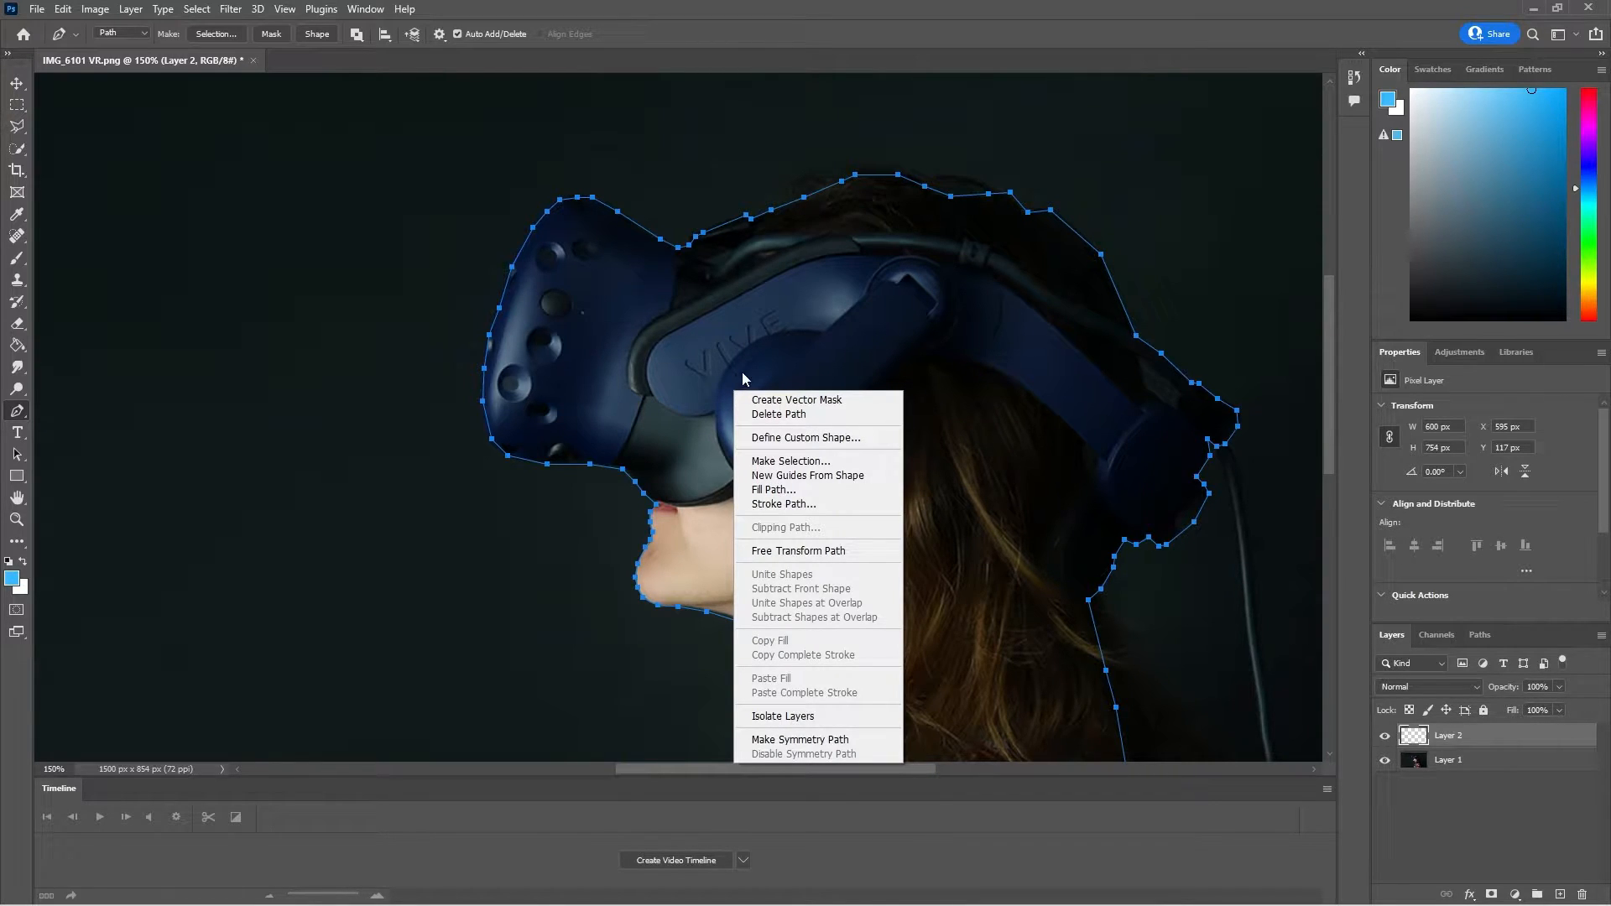
{"action": "key", "text": "Escape"}
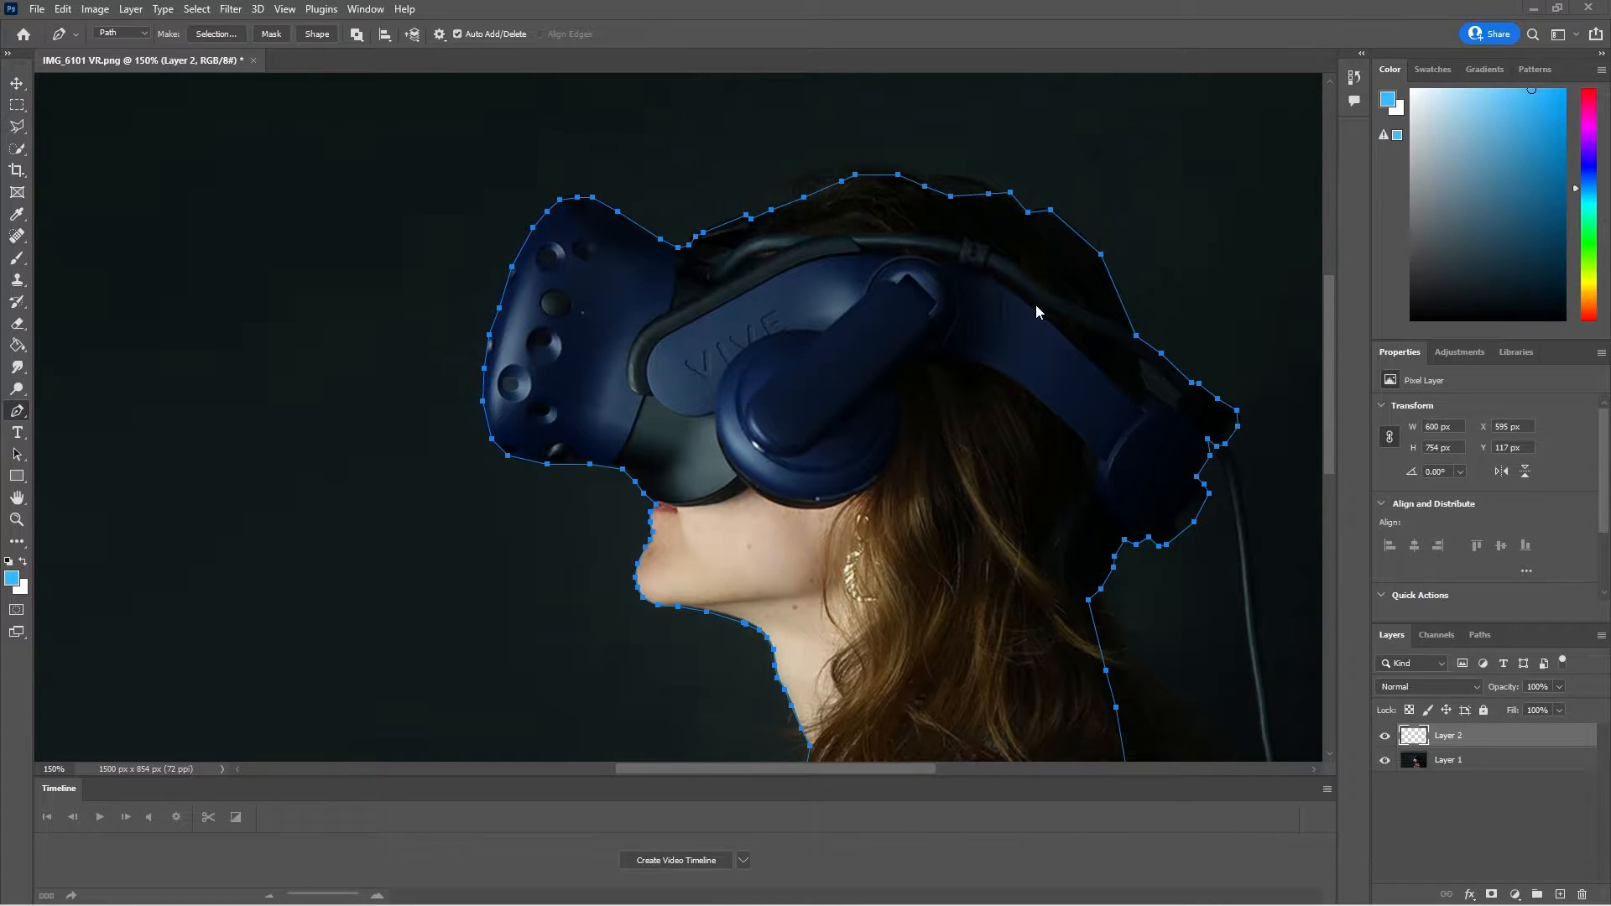
{"action": "right_click", "coordinate": [824, 379]}
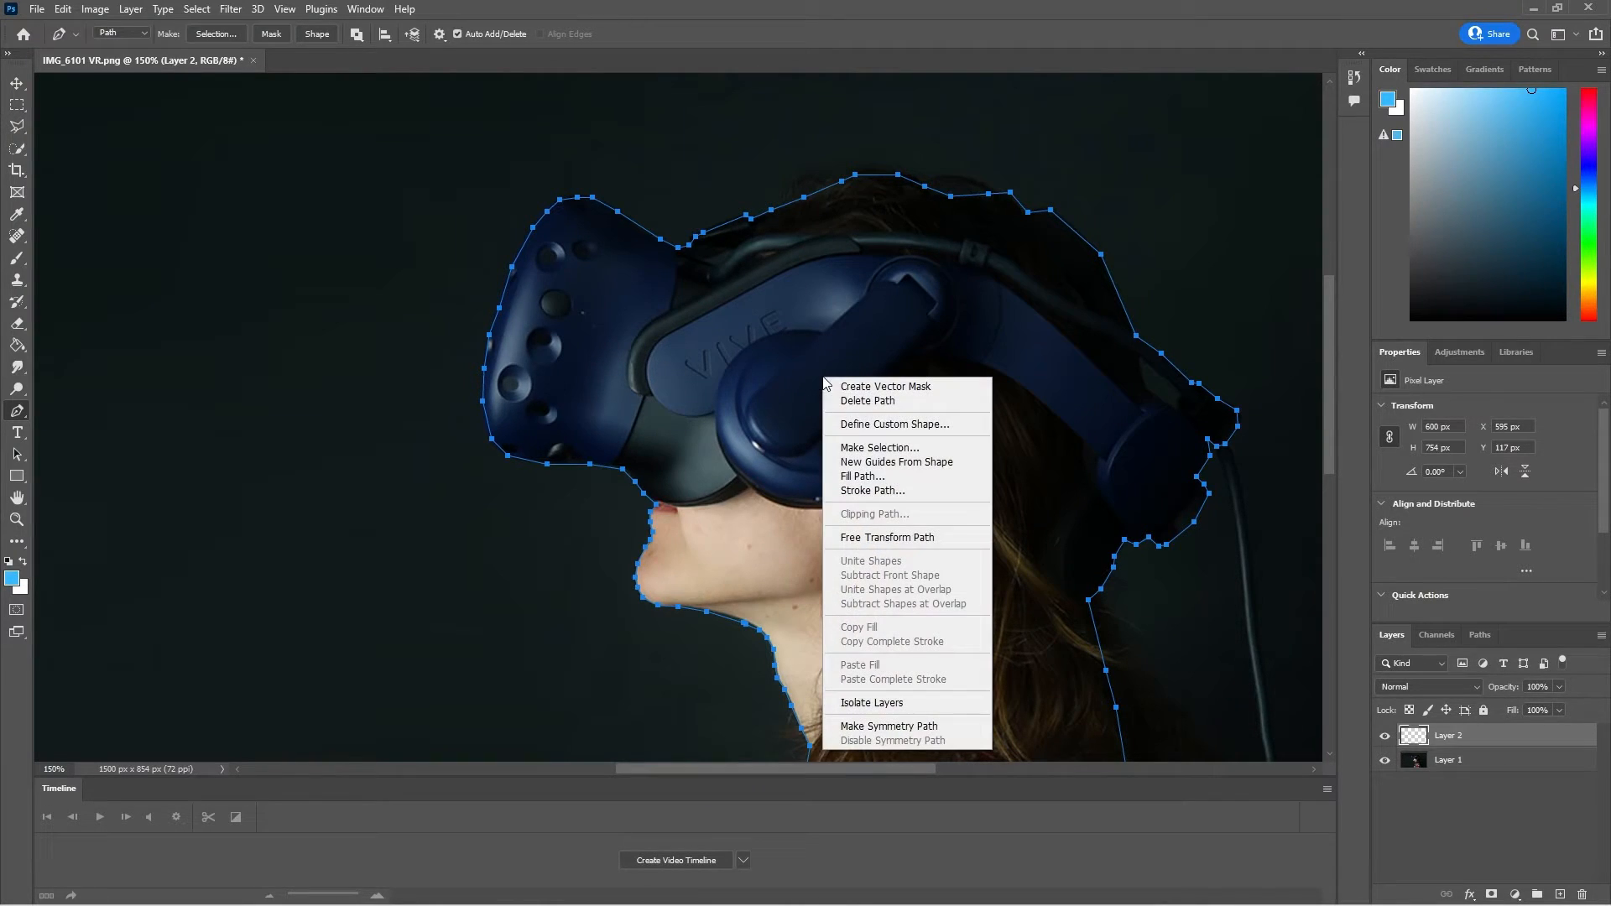
{"action": "left_click", "coordinate": [873, 490]}
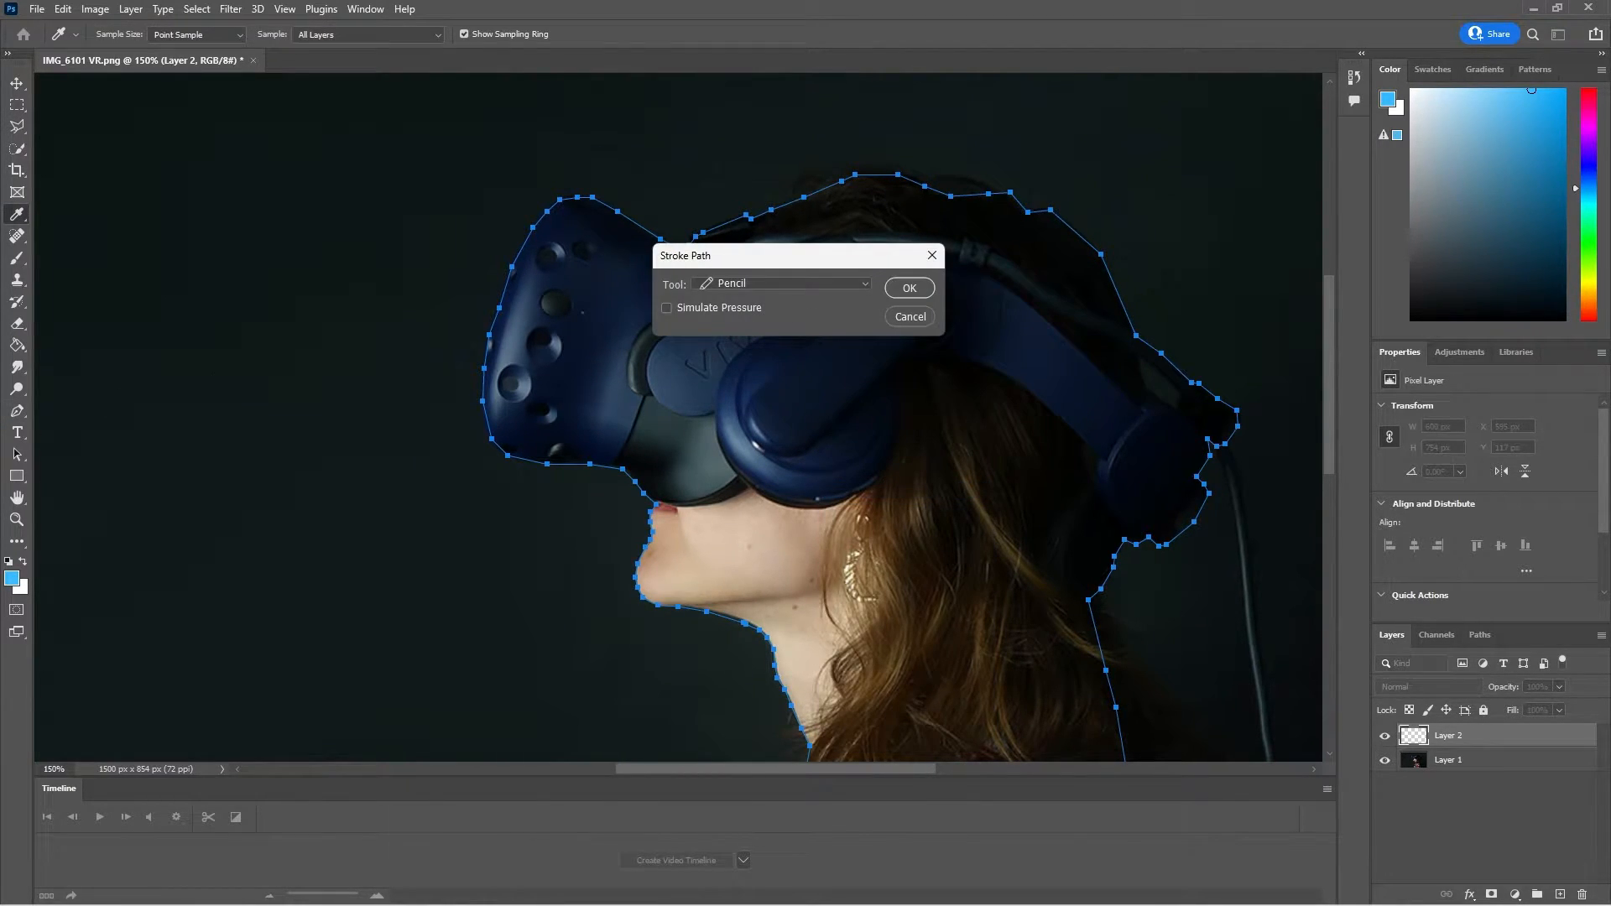
{"action": "left_click", "coordinate": [794, 285]}
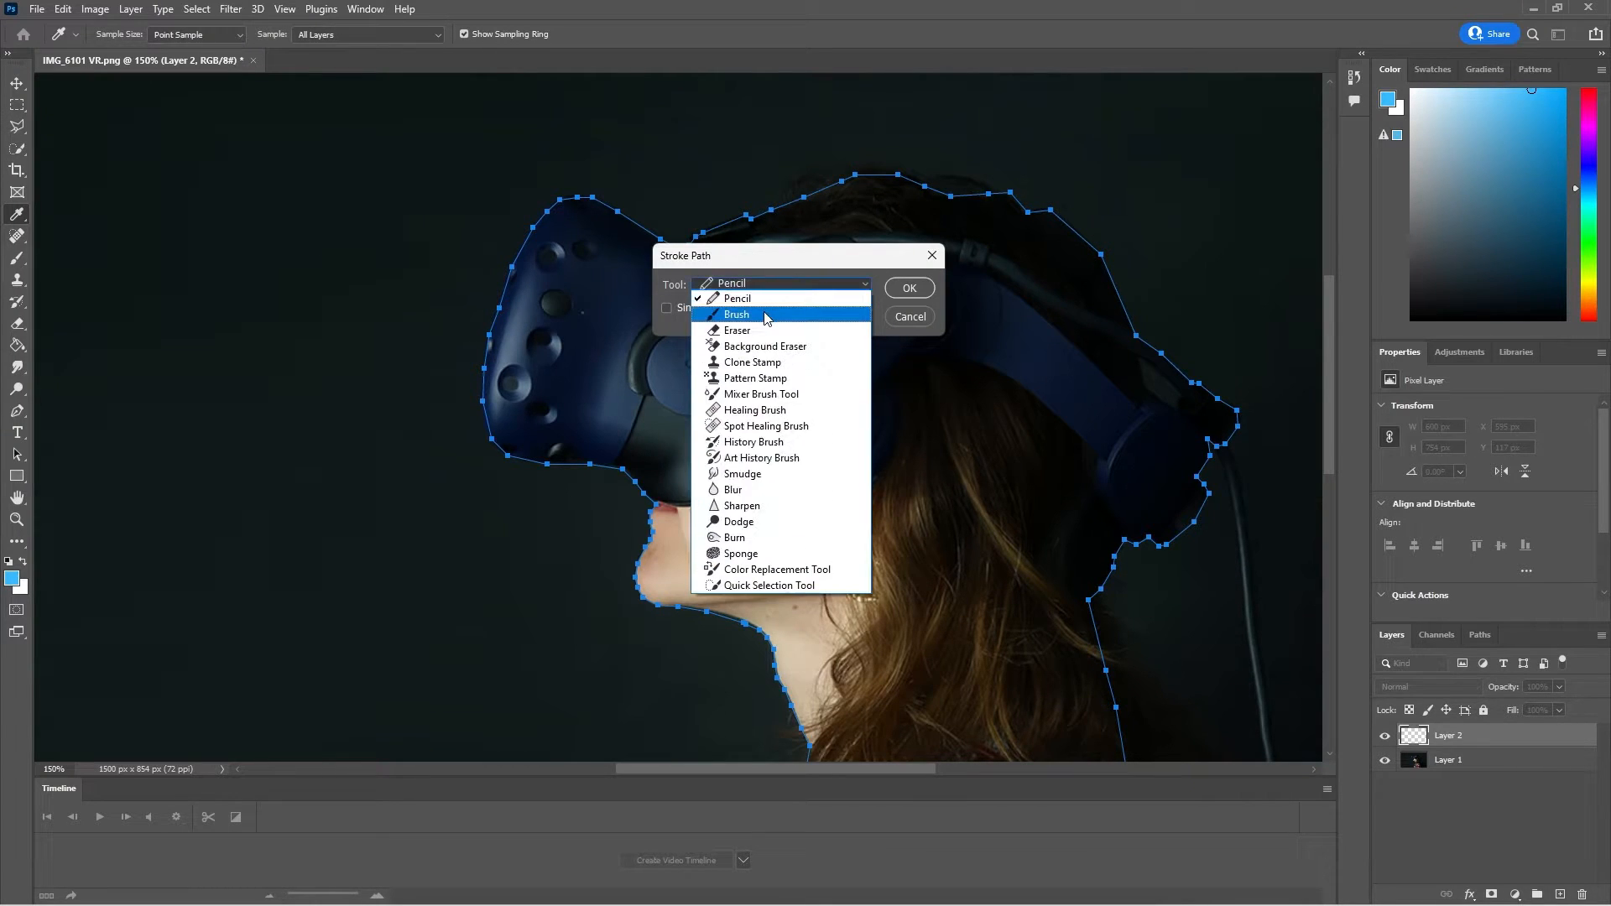
{"action": "left_click", "coordinate": [829, 303]}
{"action": "left_click", "coordinate": [909, 288]}
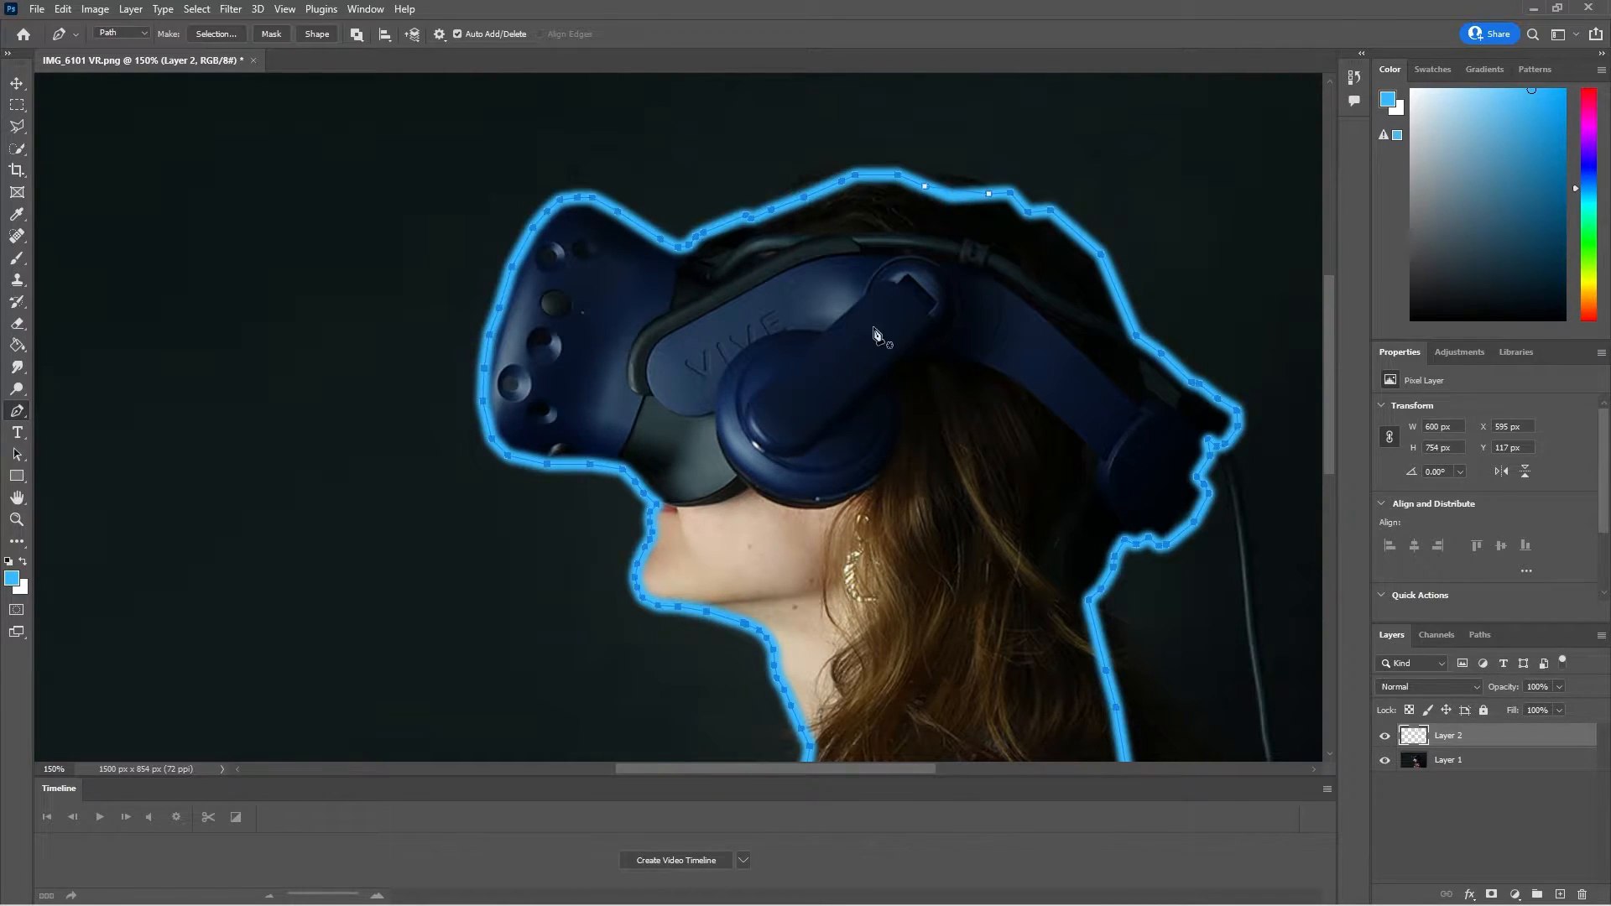
{"action": "scroll", "coordinate": [883, 336], "scroll_direction": "down", "scroll_amount": 3}
{"action": "scroll", "coordinate": [904, 526], "scroll_direction": "down", "scroll_amount": 3}
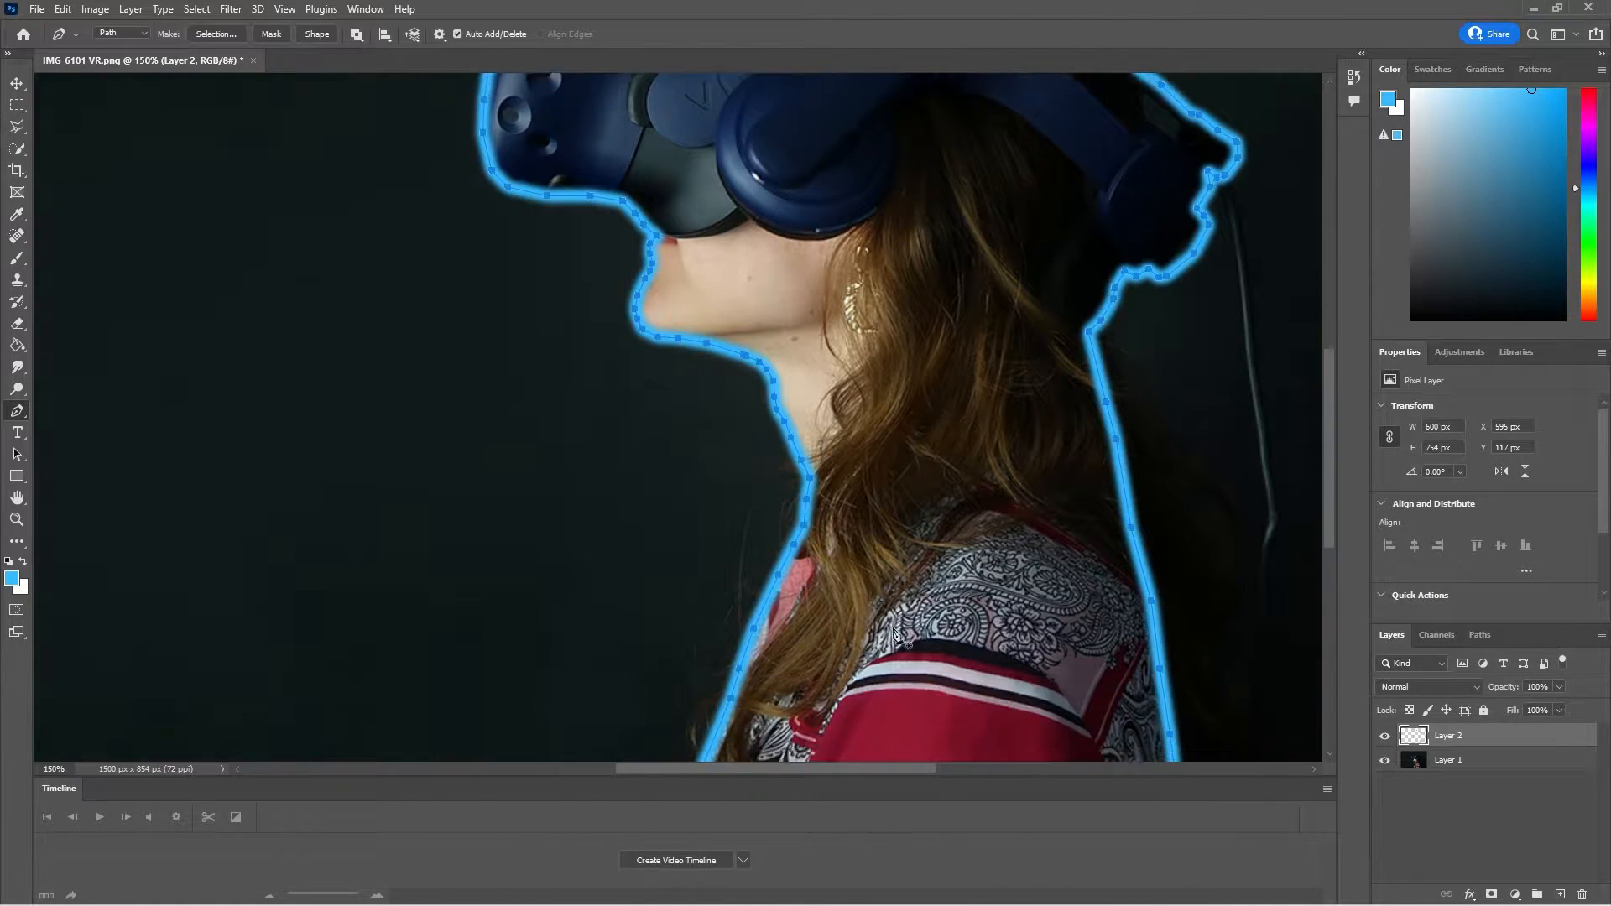
{"action": "scroll", "coordinate": [872, 625], "scroll_direction": "up", "scroll_amount": 6}
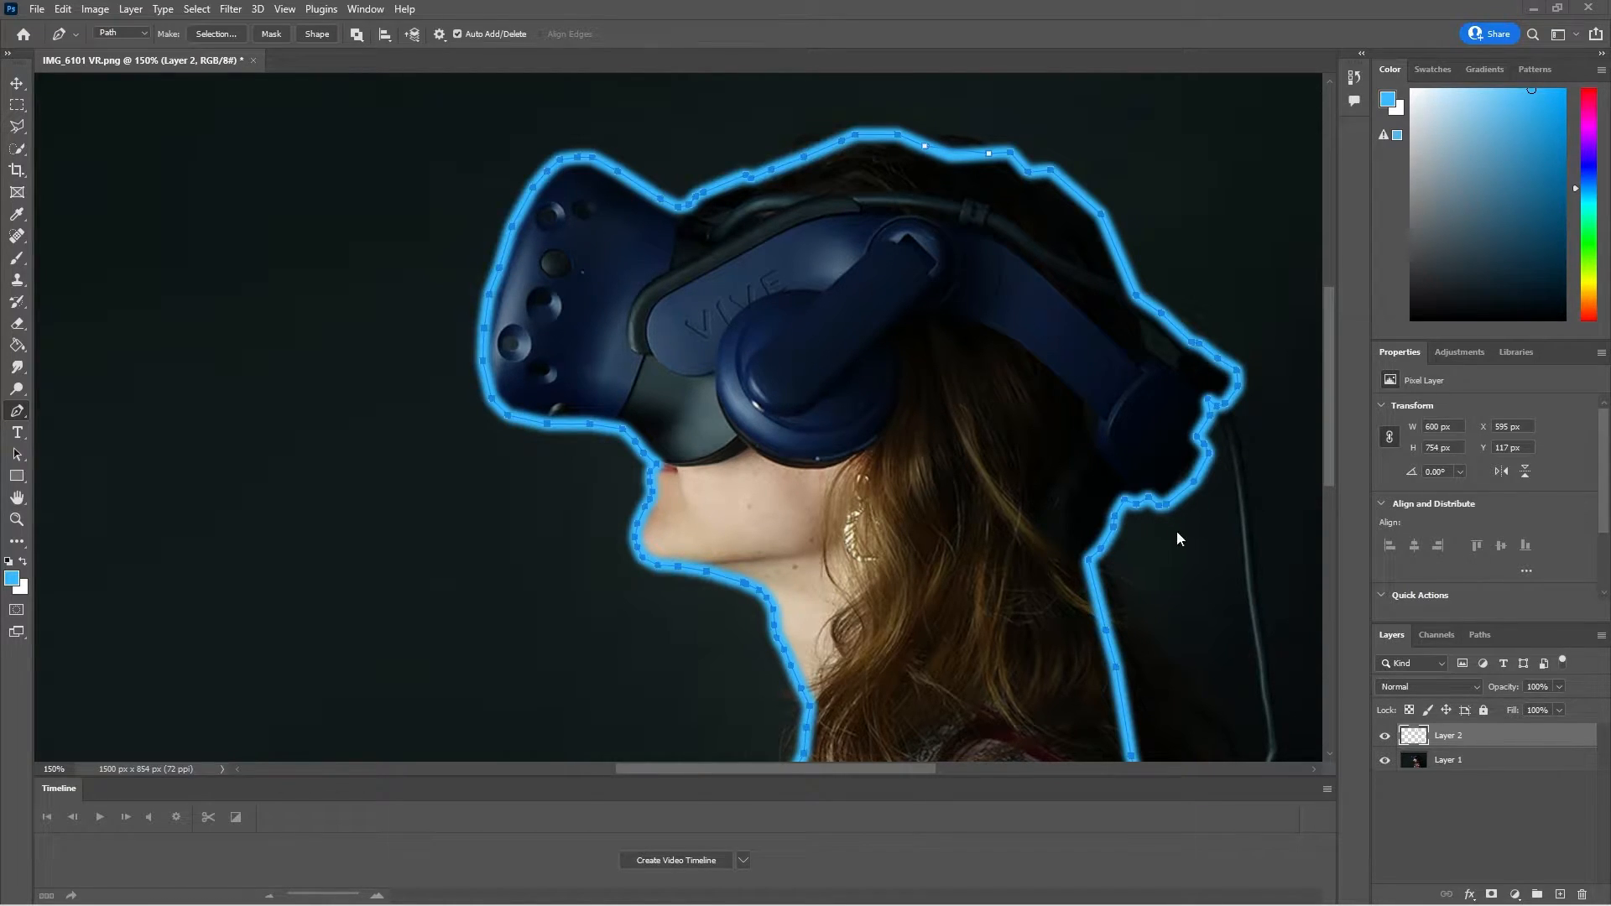
Add a new layer above the blue outline and set its blend mode to Linear Dodge (Add)
{"action": "left_click", "coordinate": [1558, 896]}
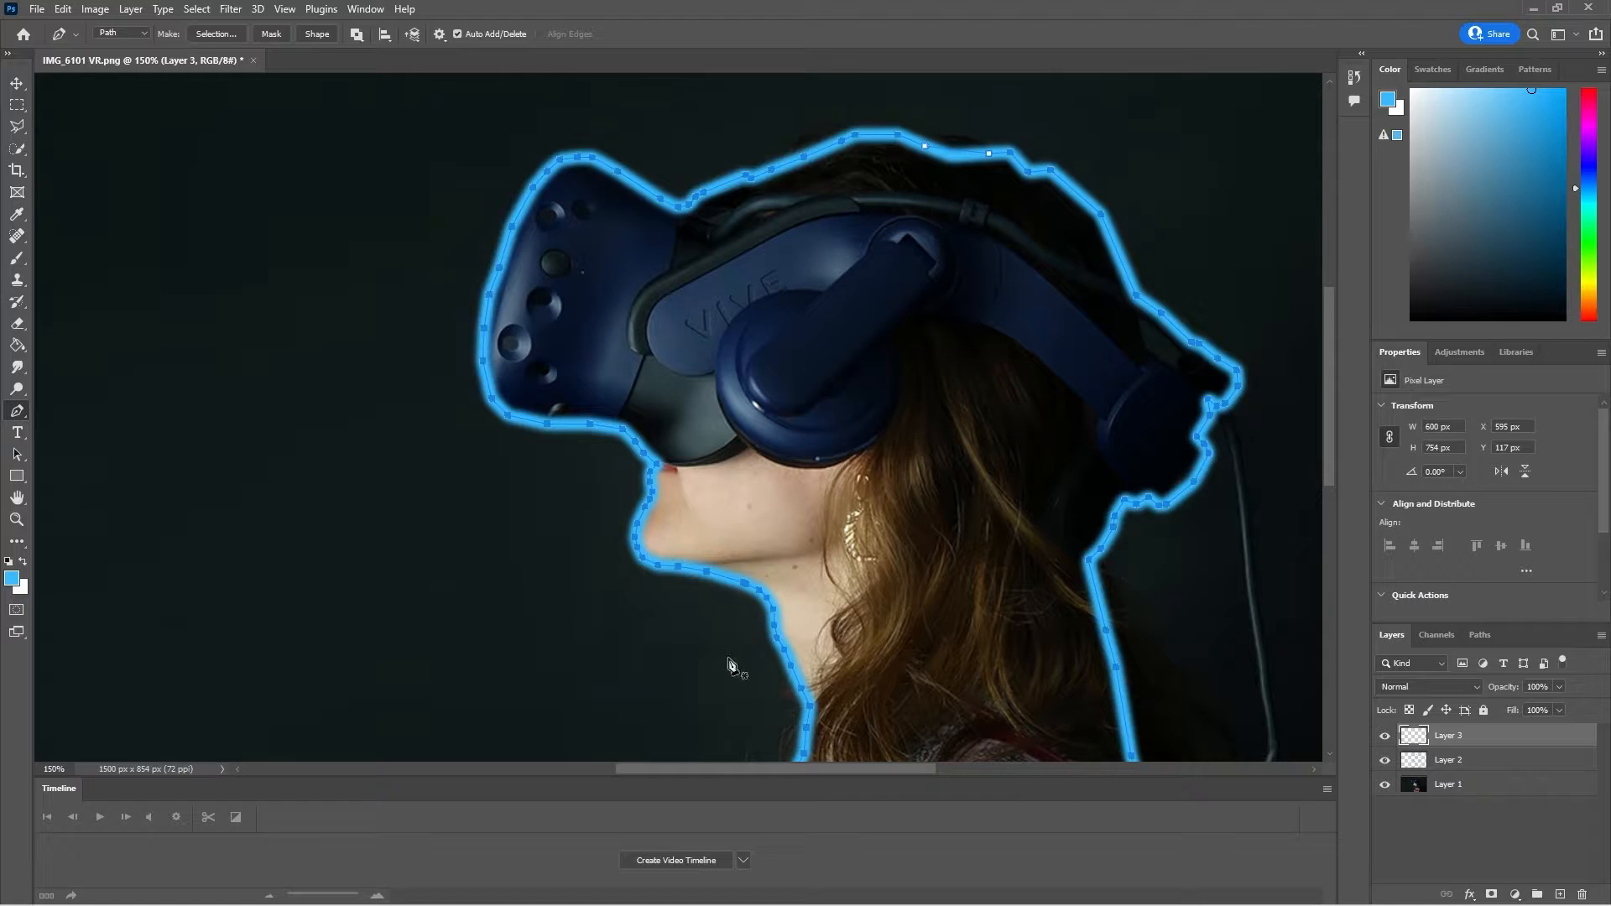
{"action": "left_click", "coordinate": [1451, 686]}
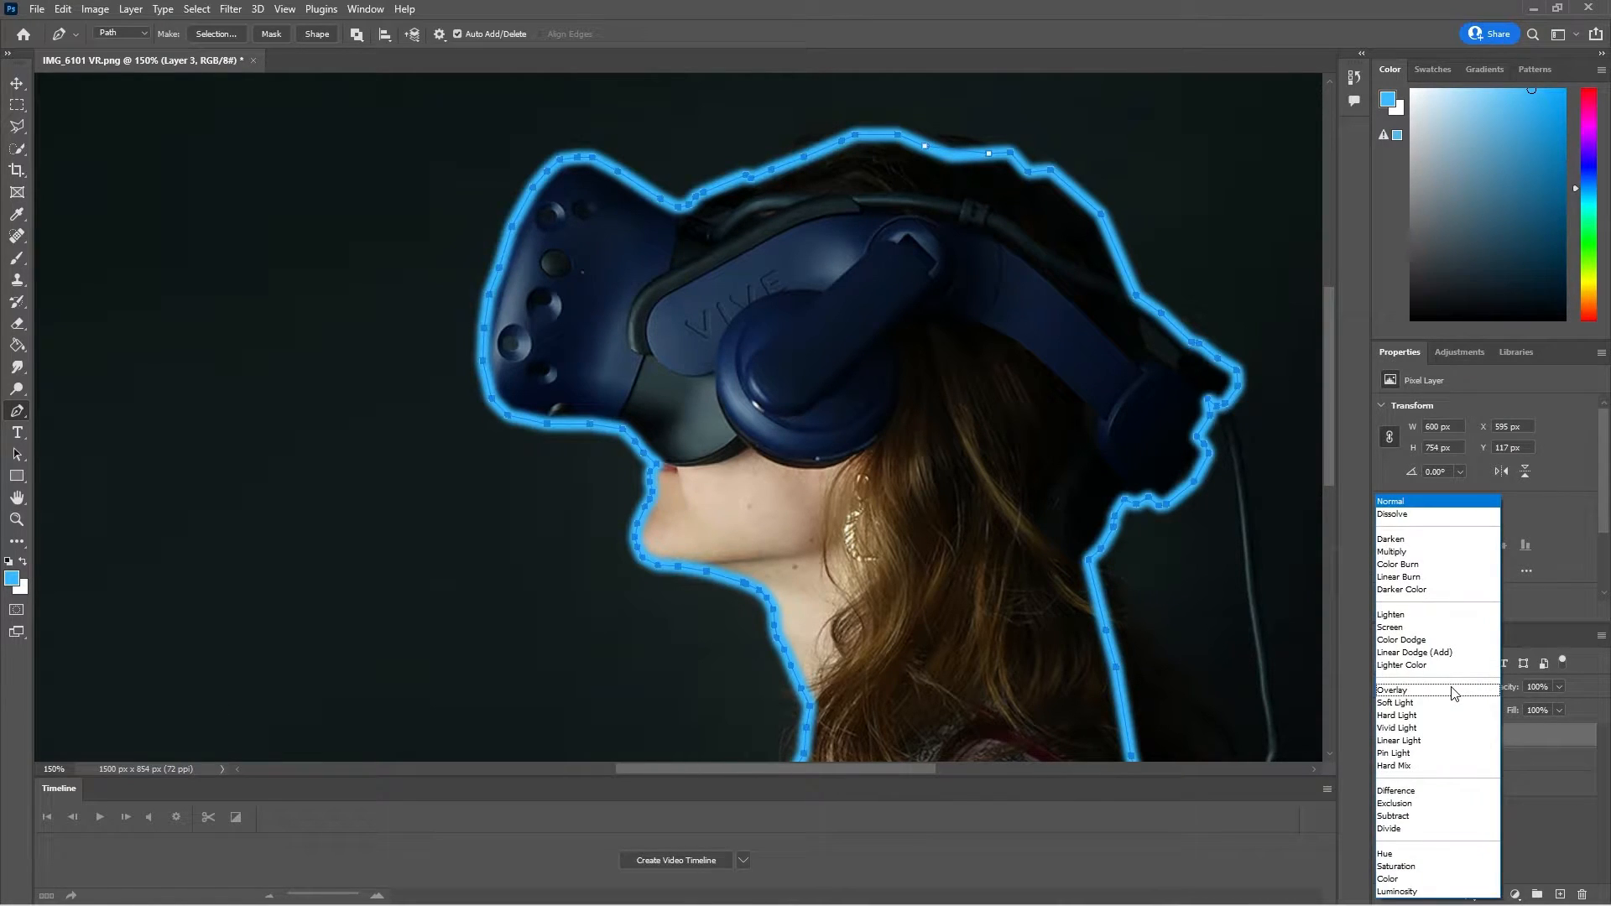
{"action": "left_click", "coordinate": [1438, 643]}
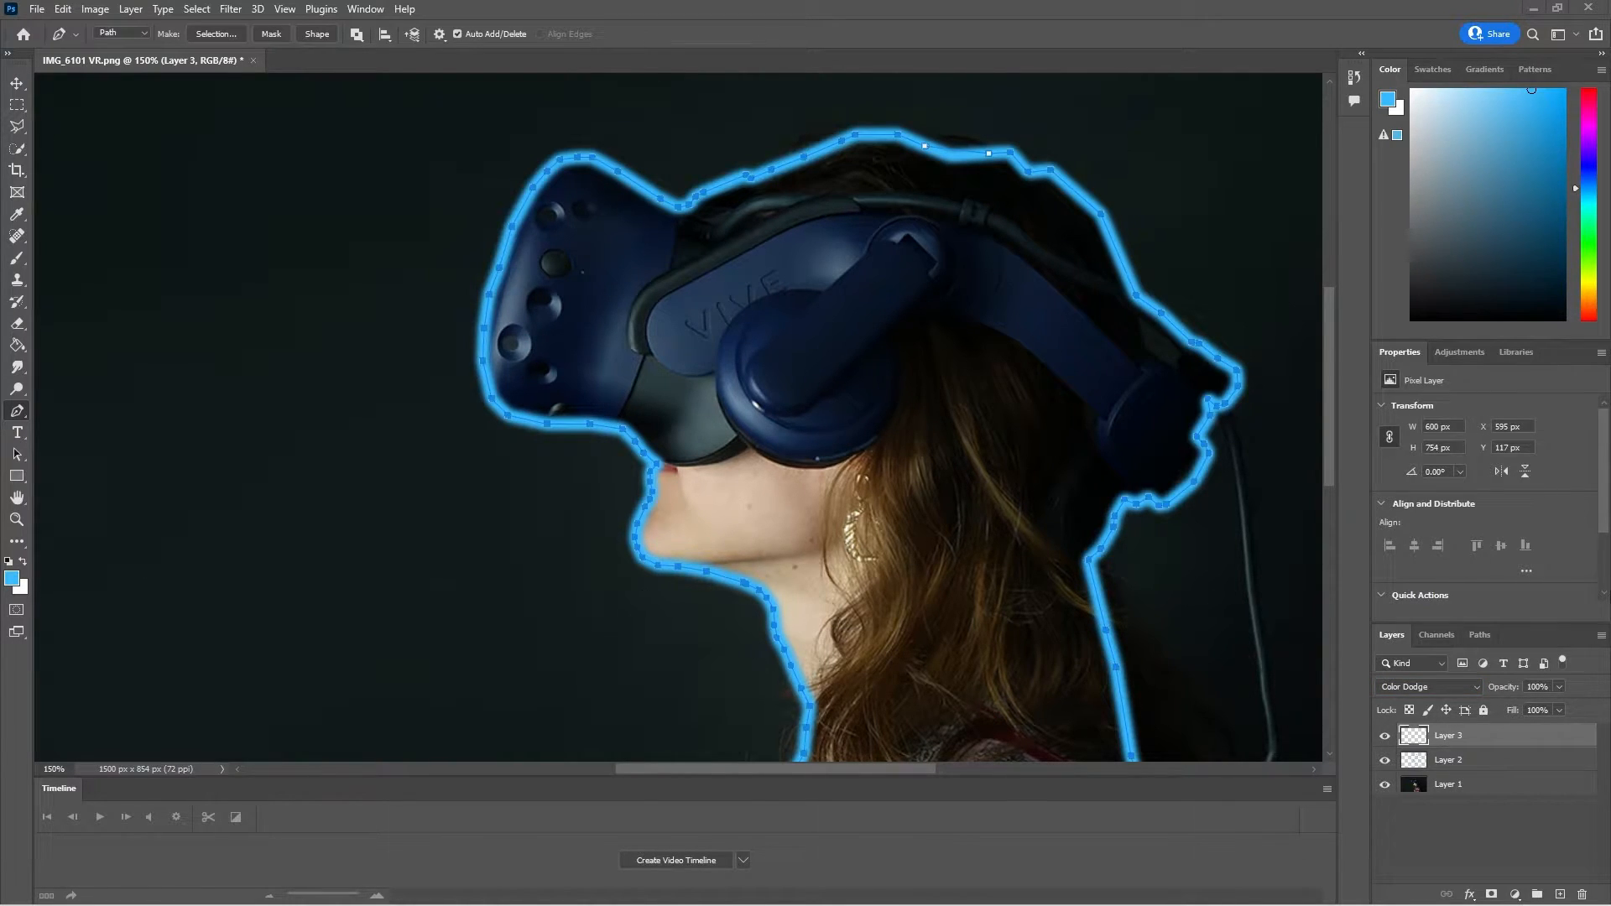
{"action": "left_click", "coordinate": [1426, 688]}
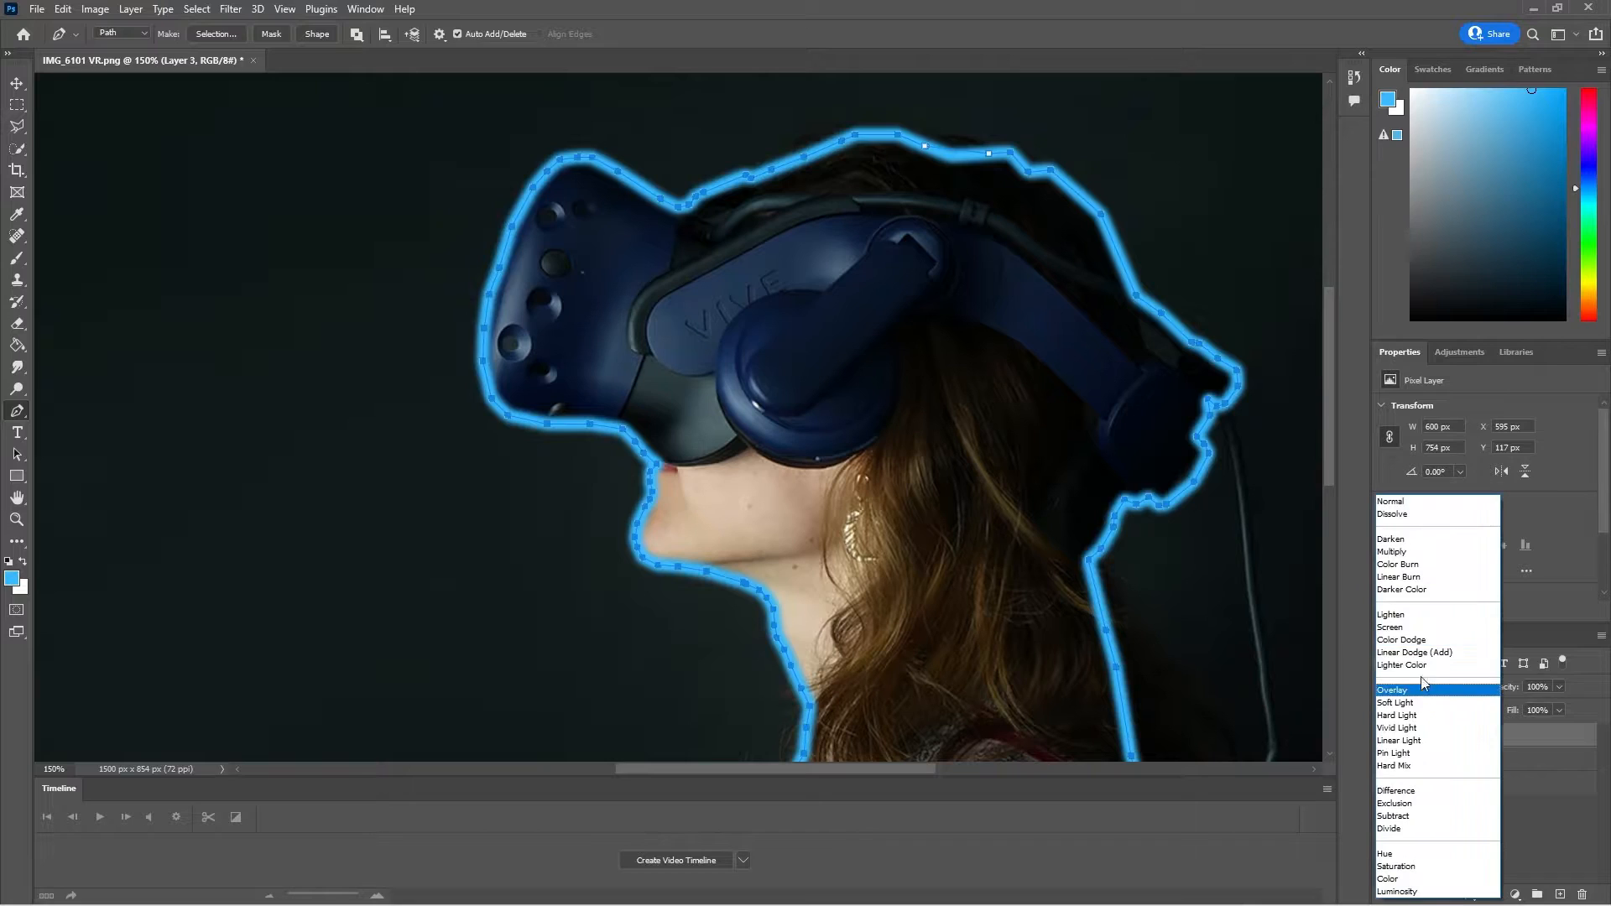
{"action": "left_click", "coordinate": [1426, 654]}
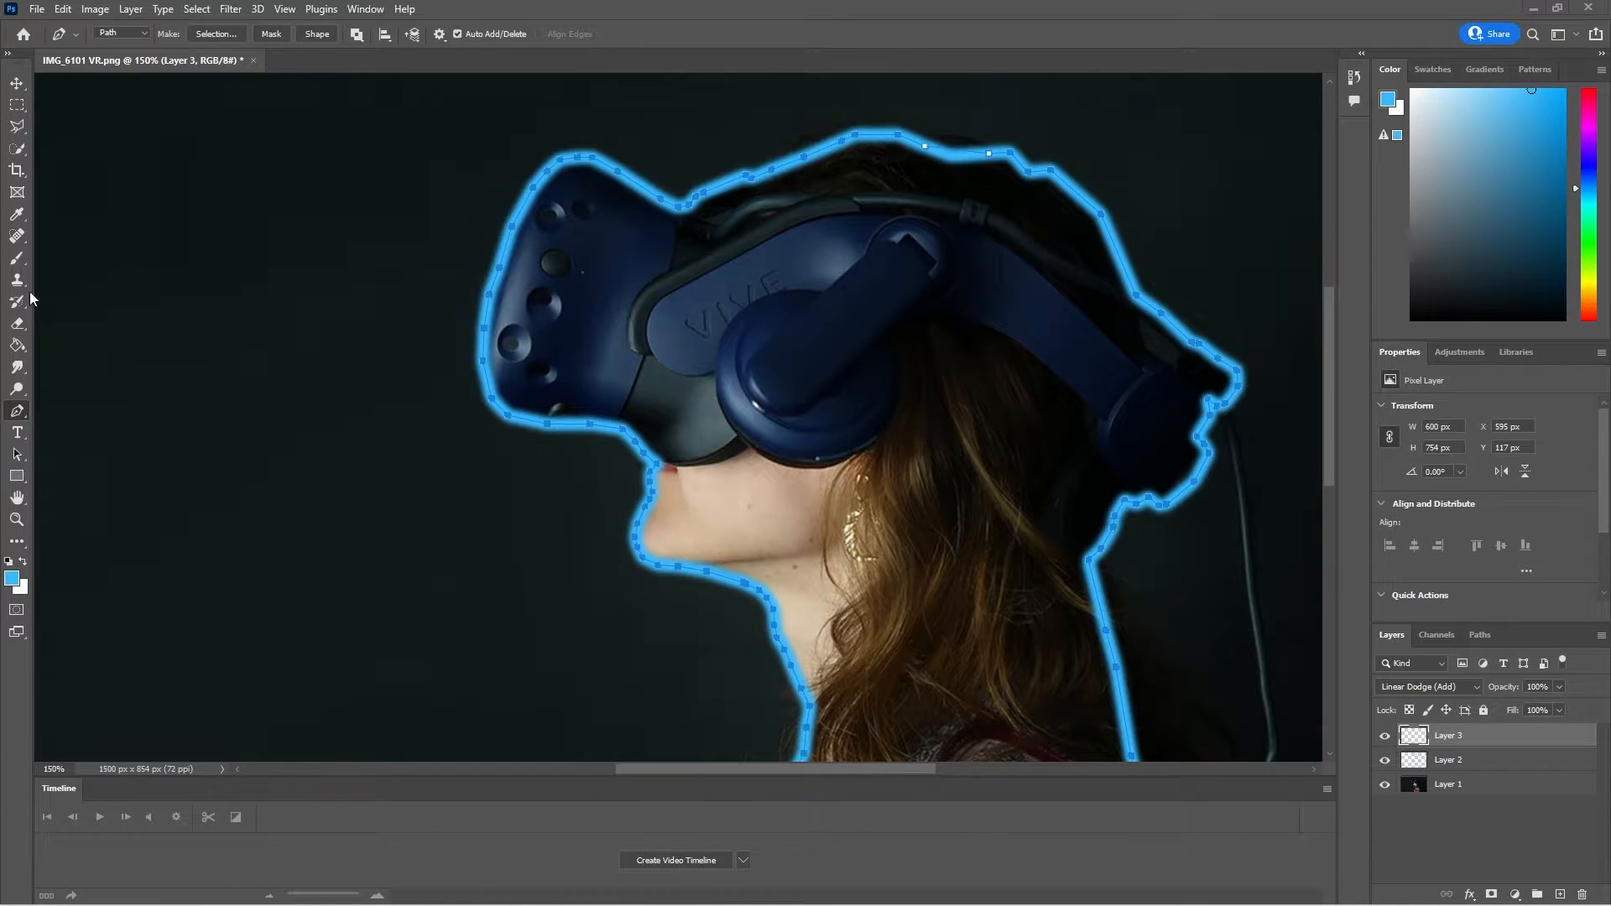
Set the foreground color to purple #9d48fd for the Brush tool
{"action": "key", "text": "i"}
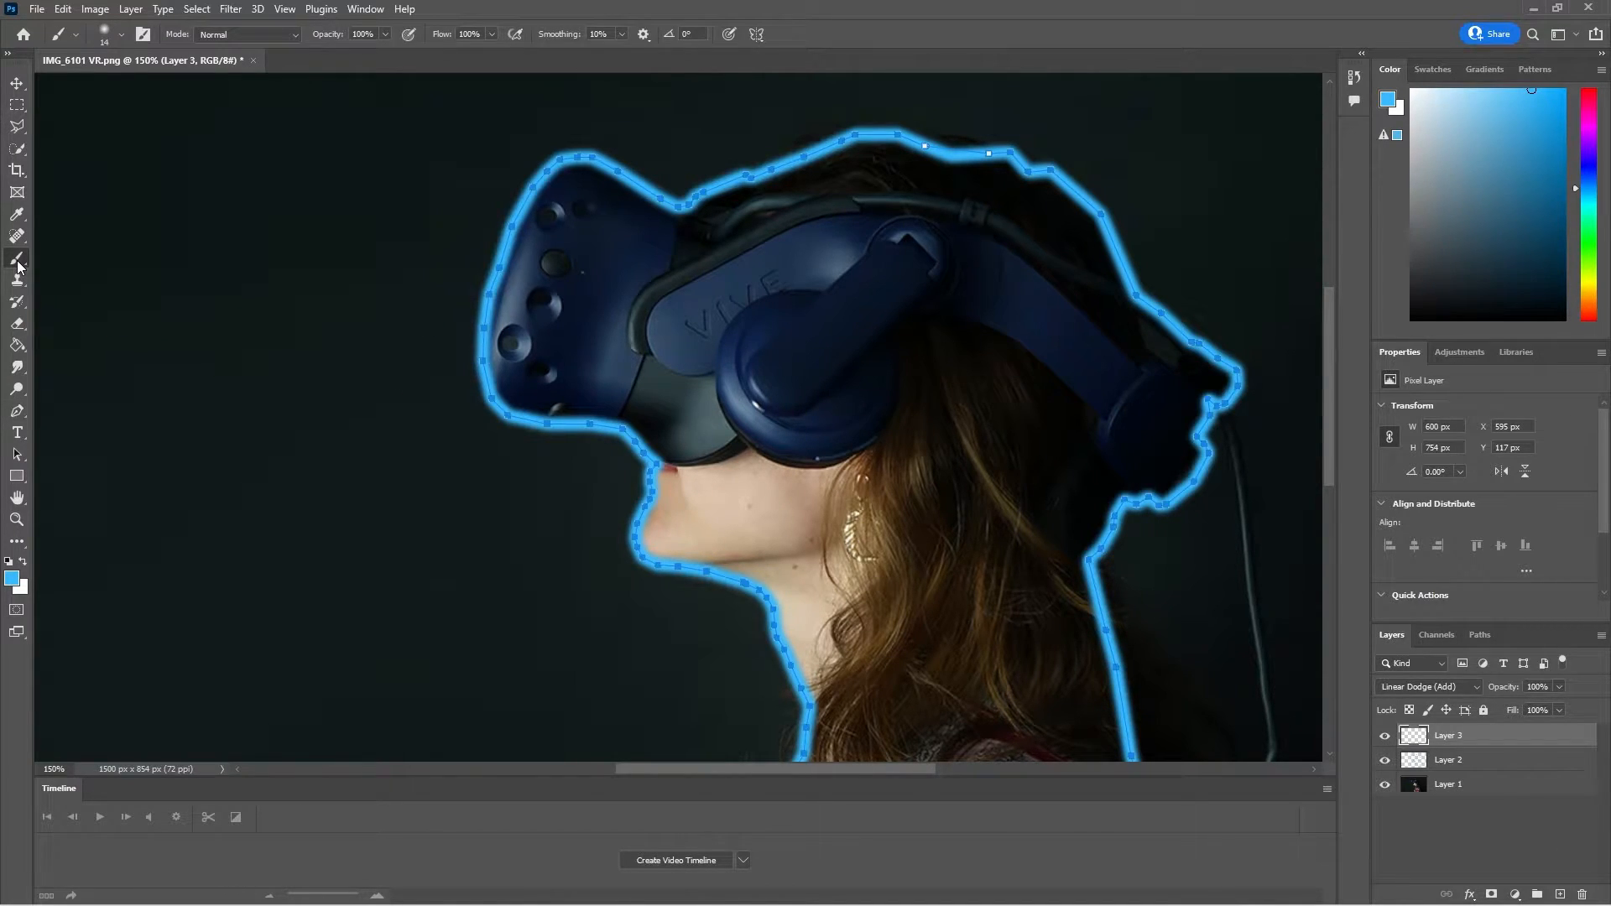
{"action": "left_click", "coordinate": [12, 578]}
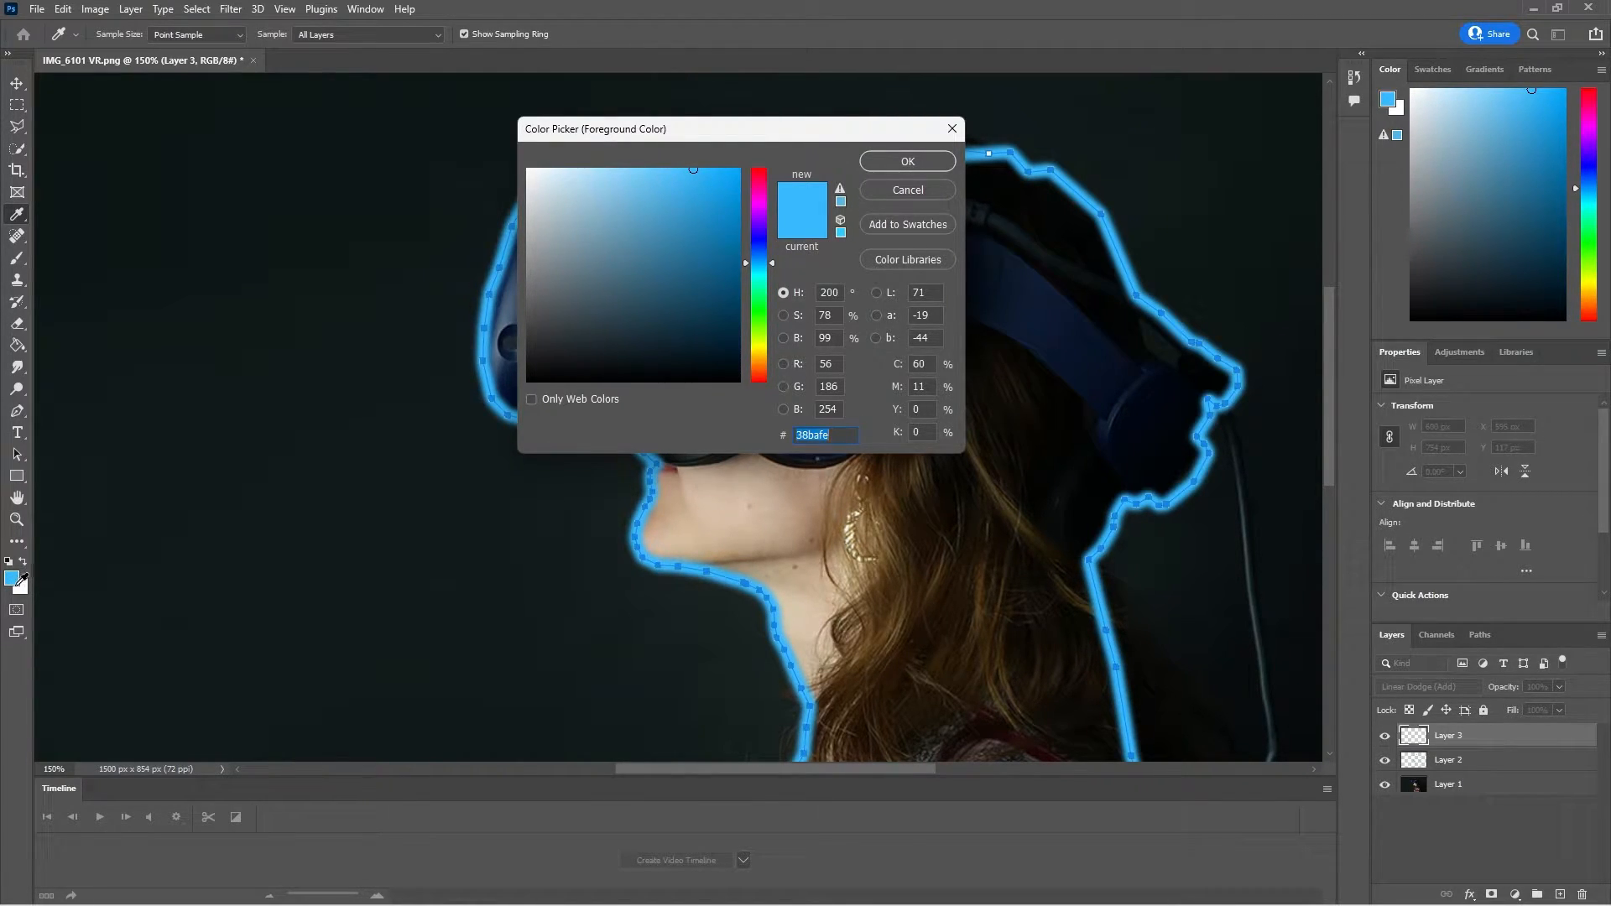
{"action": "left_click", "coordinate": [758, 244]}
{"action": "mouse_move", "coordinate": [763, 225]}
{"action": "left_mouse_down"}
{"action": "mouse_move", "coordinate": [758, 210]}
{"action": "mouse_move", "coordinate": [759, 223]}
{"action": "left_mouse_up"}
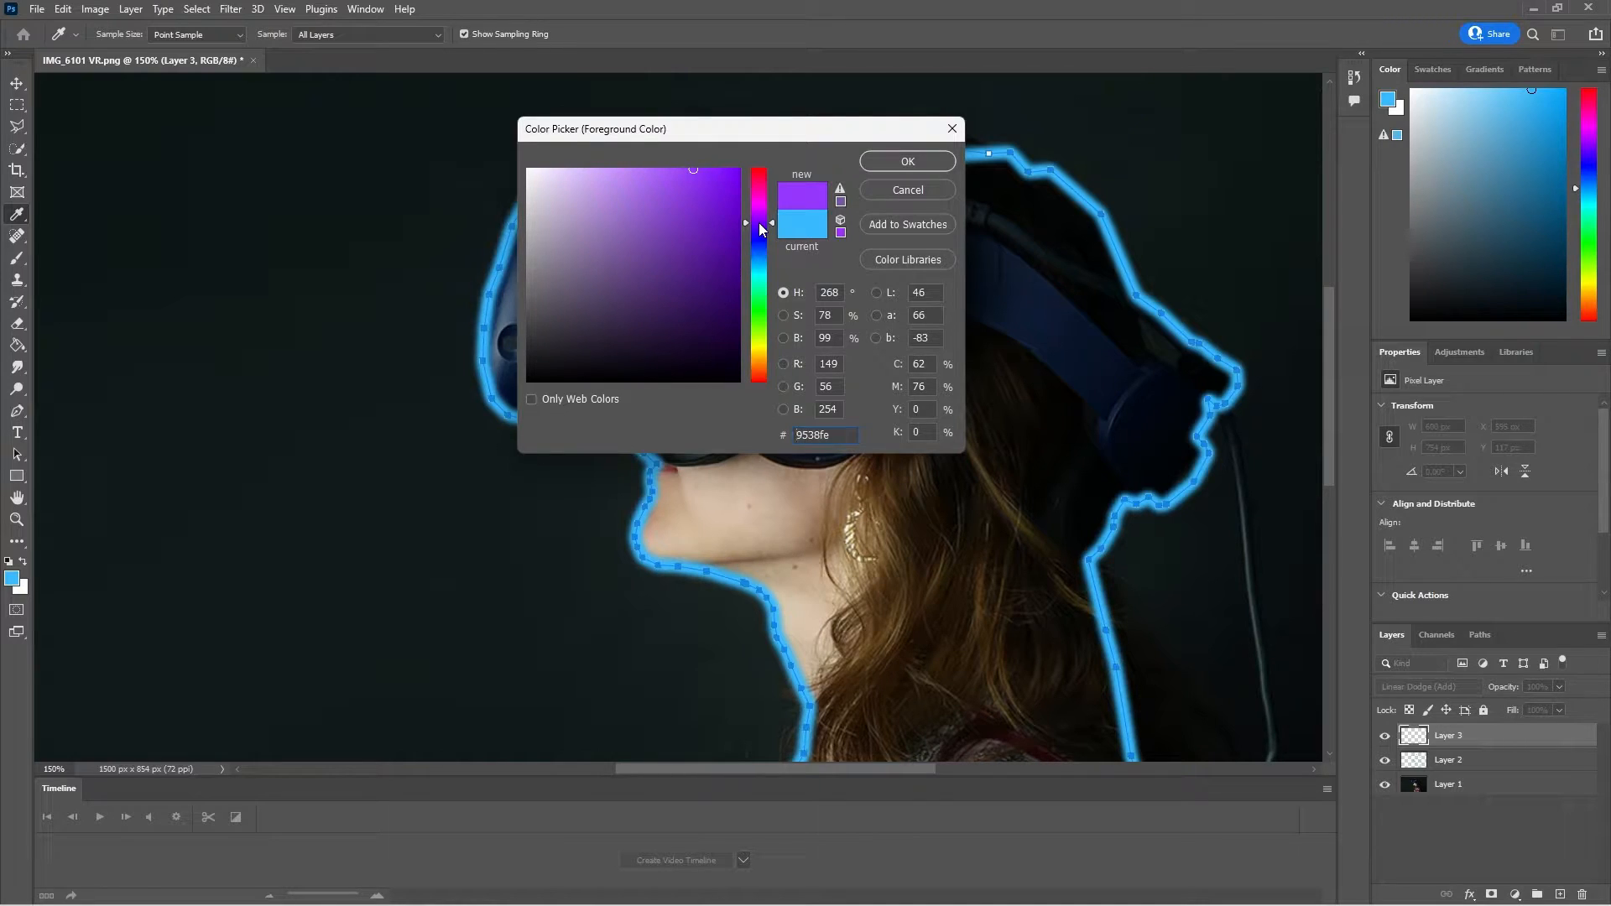
{"action": "left_click", "coordinate": [719, 173]}
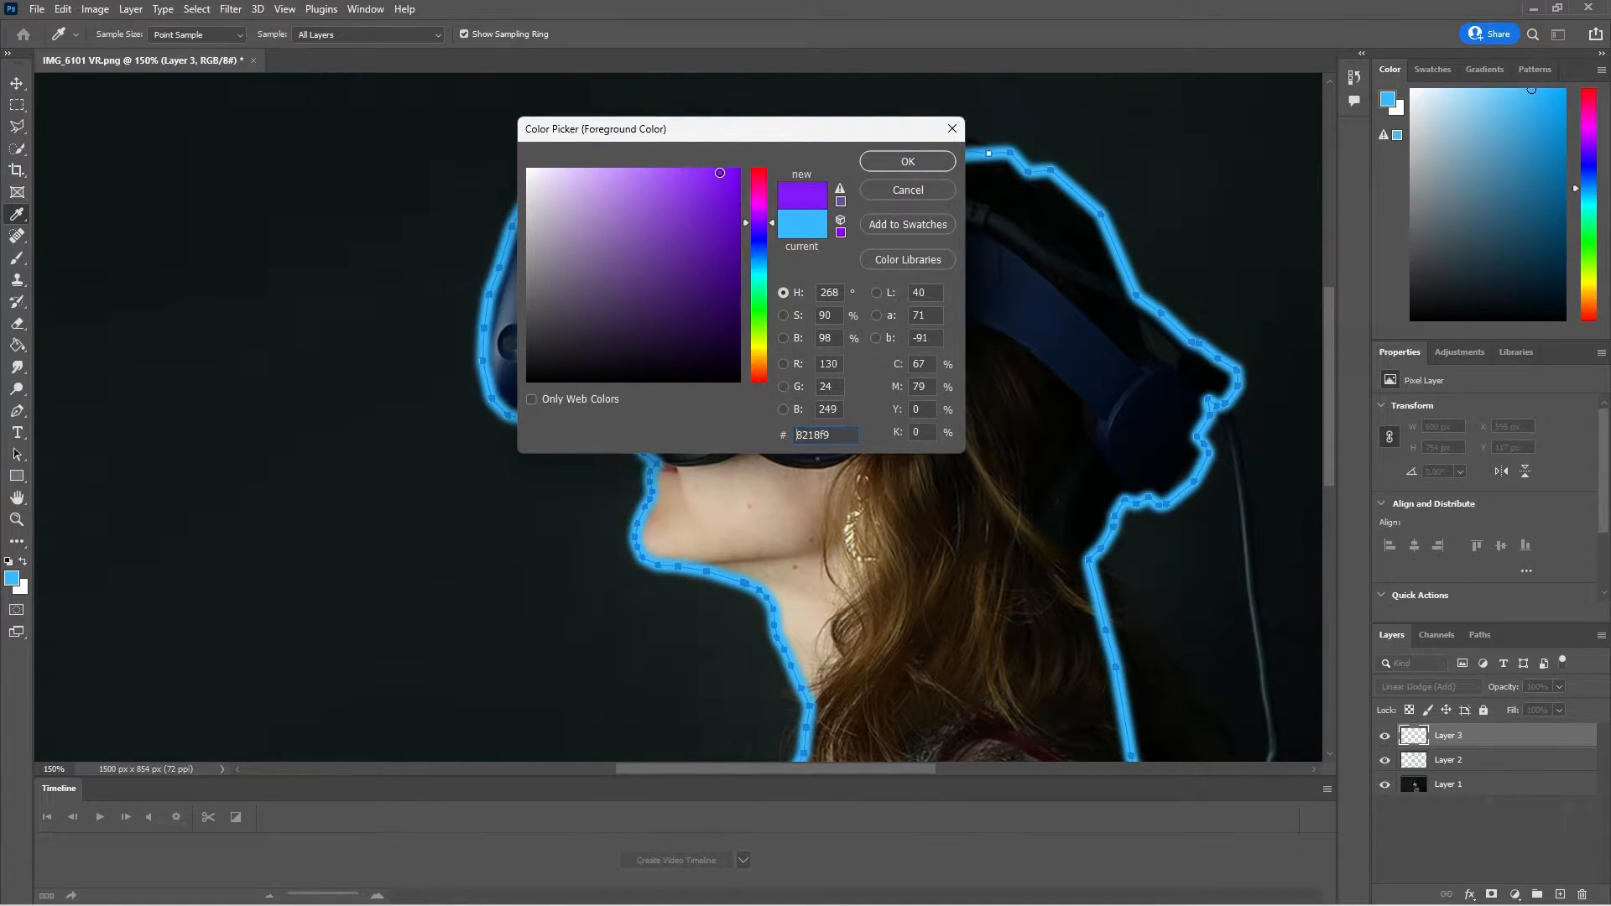
{"action": "mouse_move", "coordinate": [719, 171]}
{"action": "left_mouse_down"}
{"action": "mouse_move", "coordinate": [661, 171]}
{"action": "mouse_move", "coordinate": [679, 170]}
{"action": "left_mouse_up"}
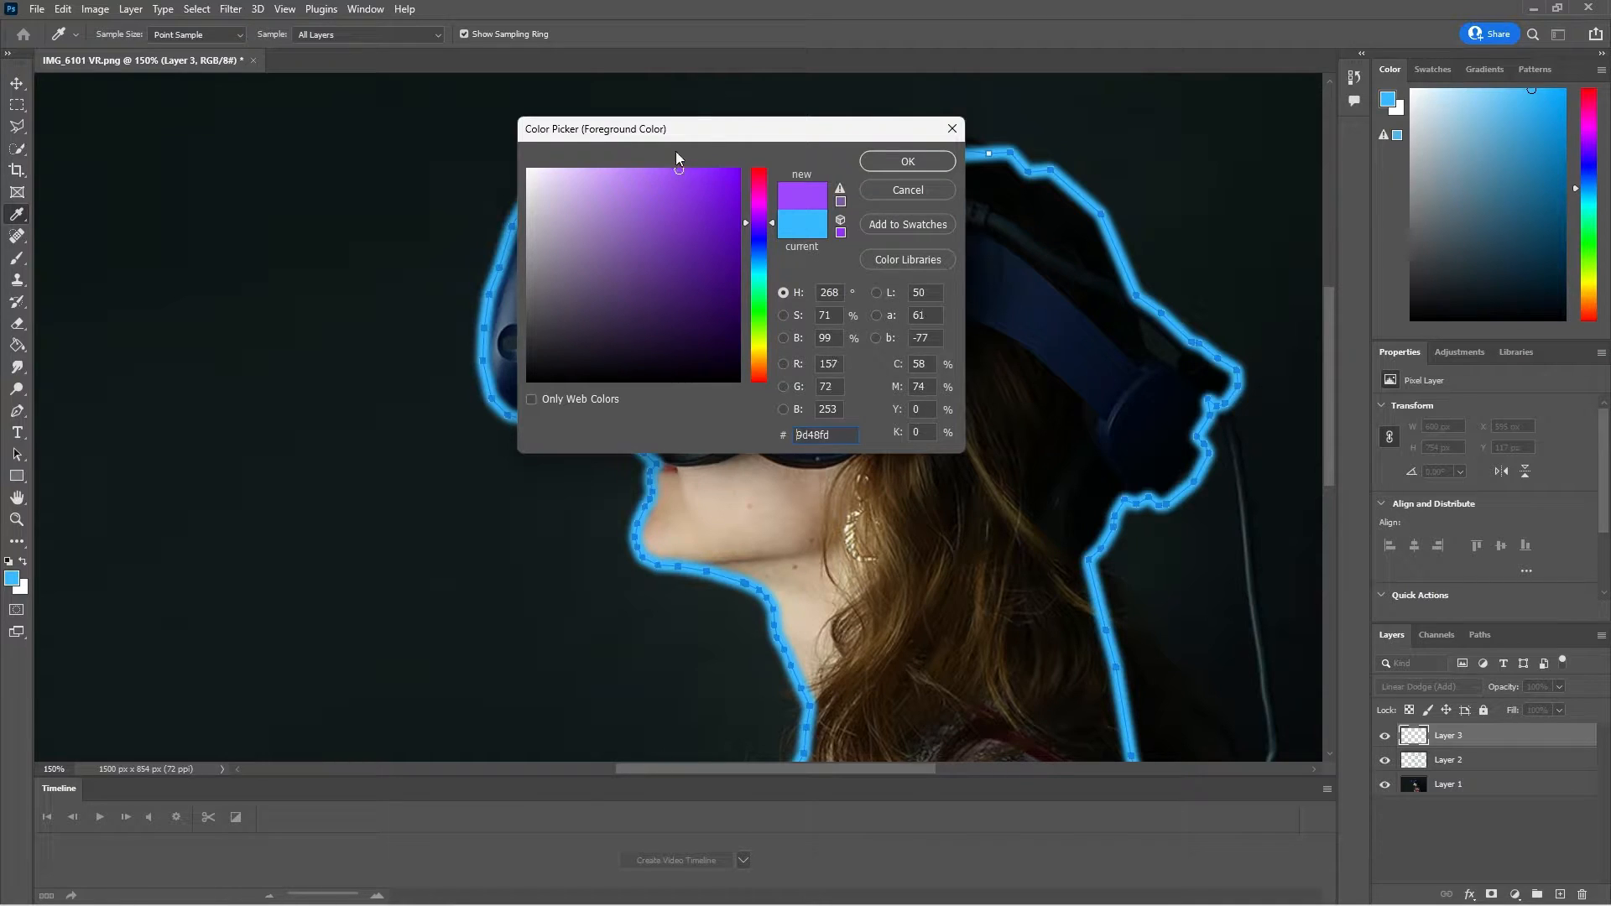
{"action": "left_click", "coordinate": [910, 161]}
{"action": "key", "text": "b"}
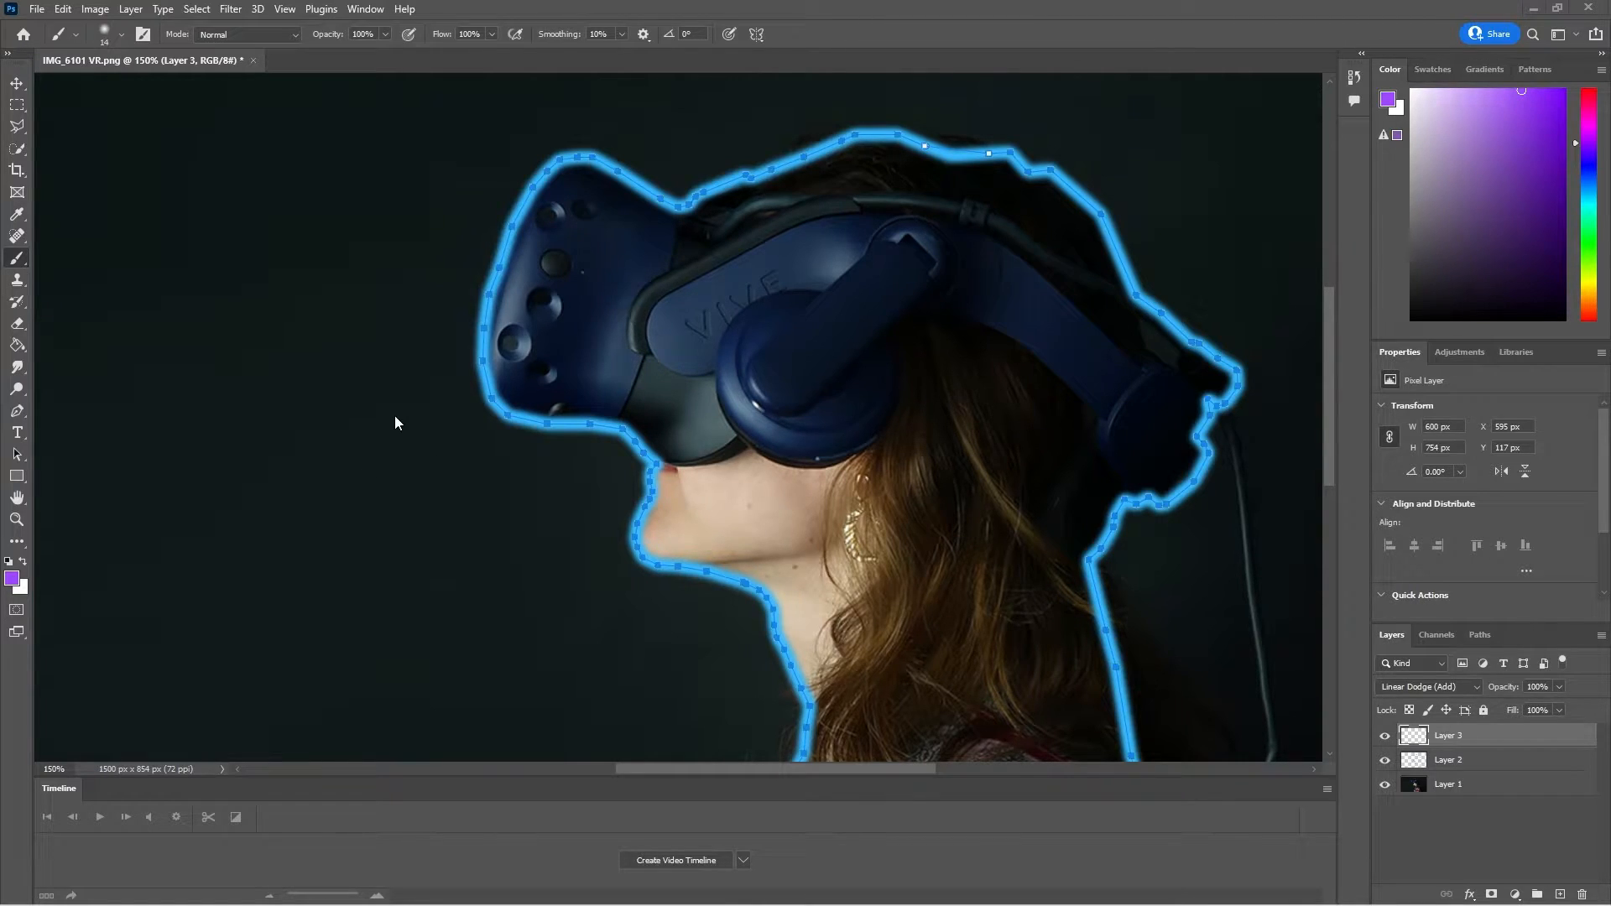
Choose the Soft Round Pressure Opacity and Flow brush and dab purple on the outline above the back of the head
{"action": "right_click", "coordinate": [388, 326]}
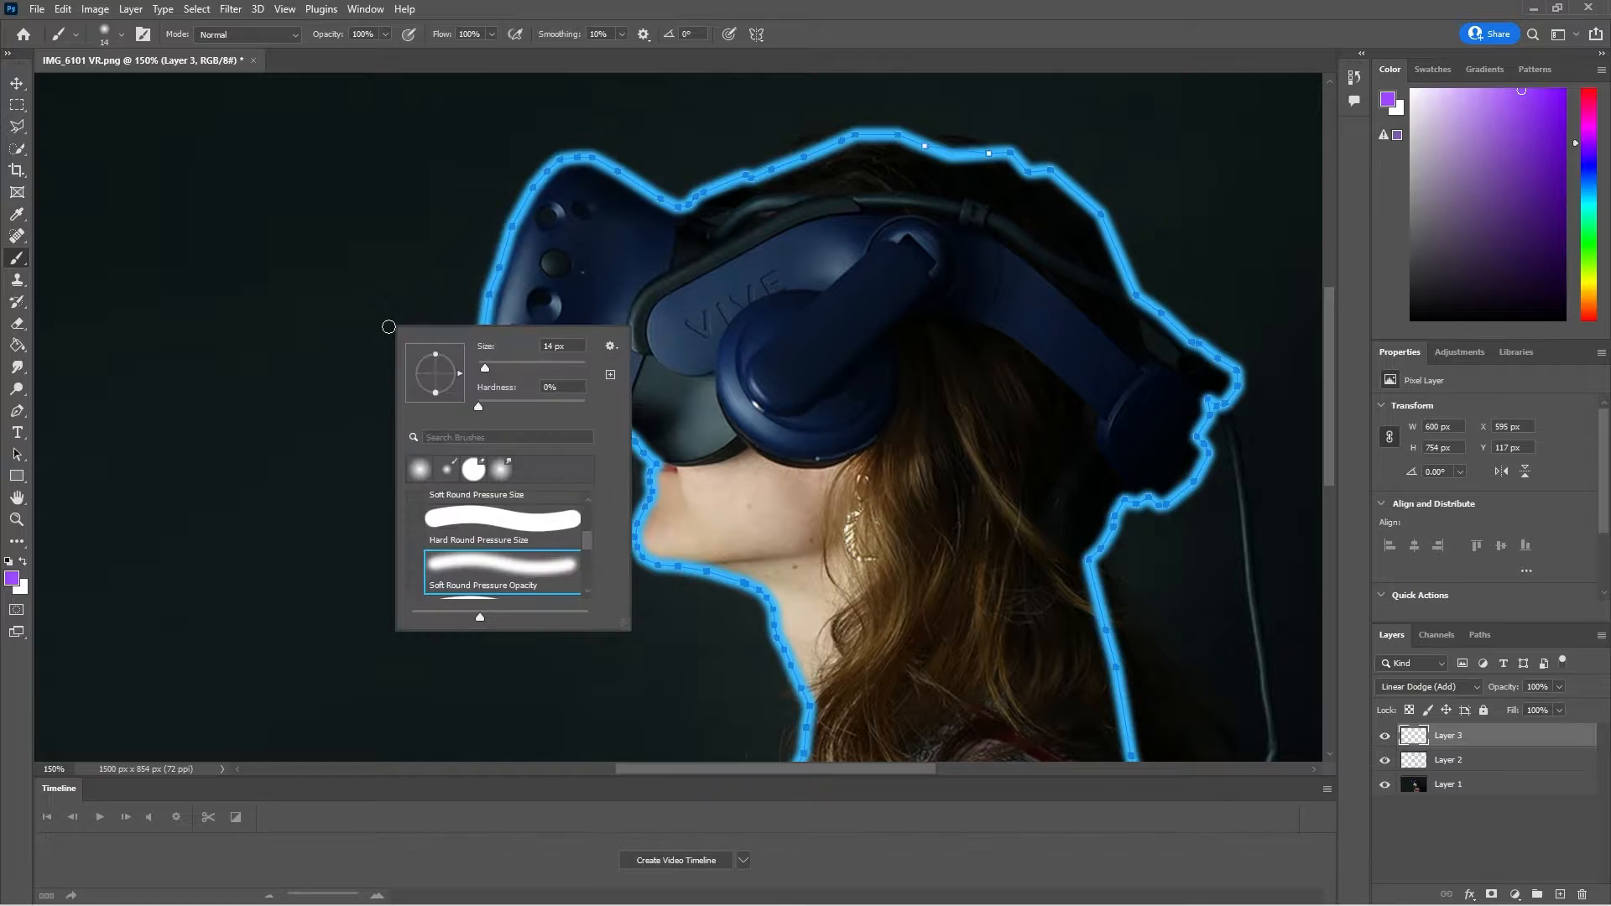
{"action": "scroll", "coordinate": [550, 557], "scroll_direction": "down", "scroll_amount": 3}
{"action": "scroll", "coordinate": [549, 563], "scroll_direction": "down", "scroll_amount": 5}
{"action": "scroll", "coordinate": [550, 563], "scroll_direction": "up", "scroll_amount": 6}
{"action": "left_click", "coordinate": [549, 560]}
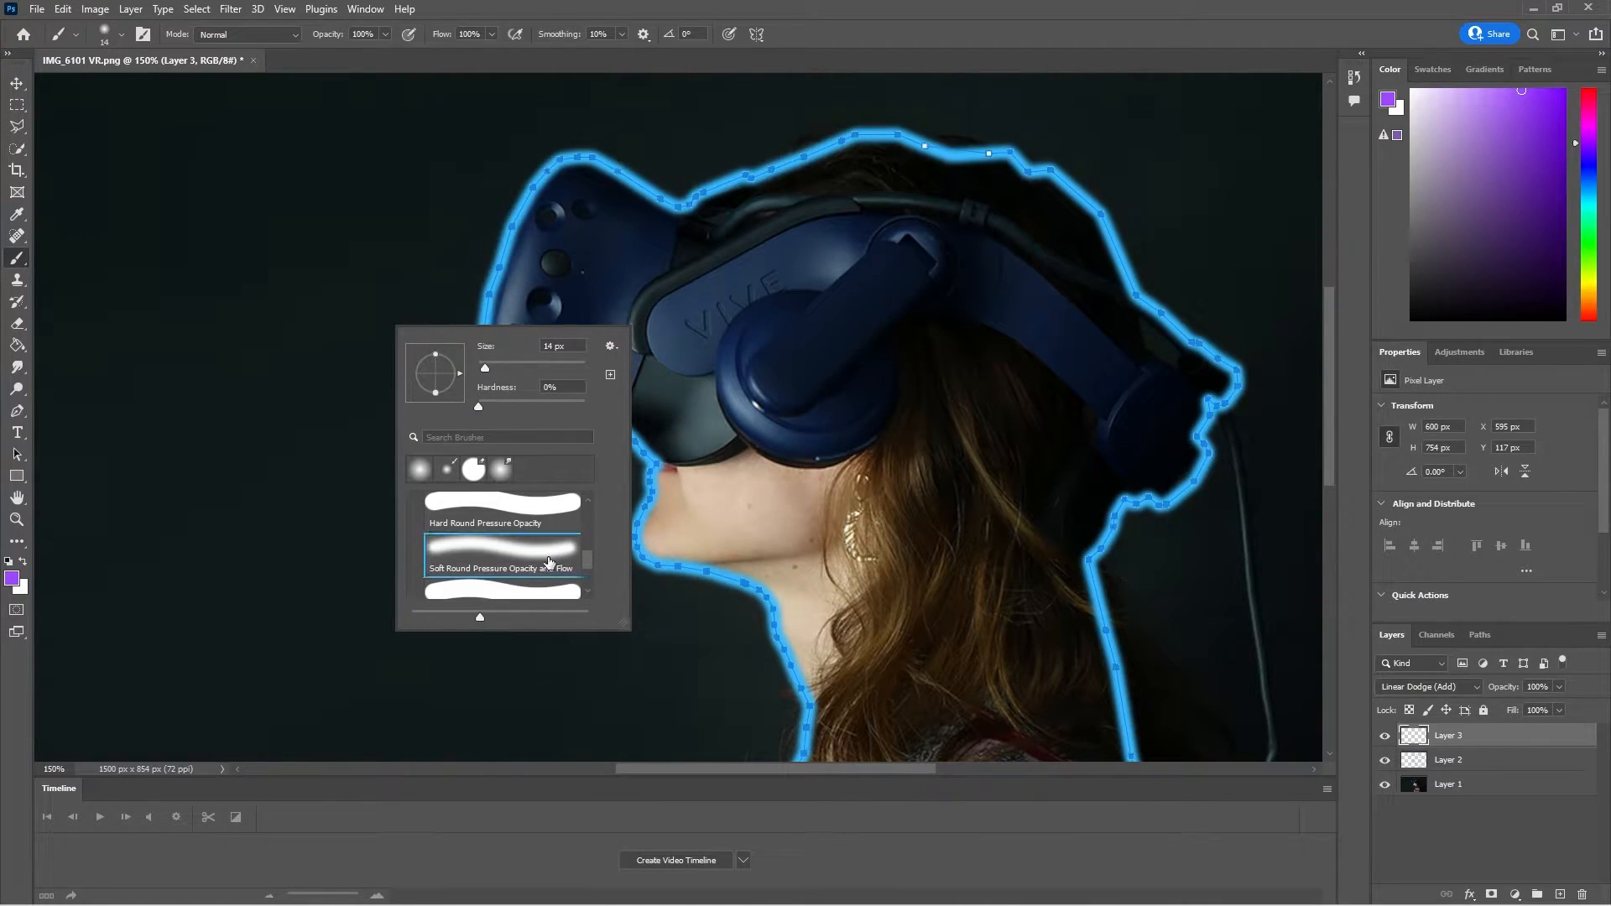
{"action": "left_click", "coordinate": [1027, 172]}
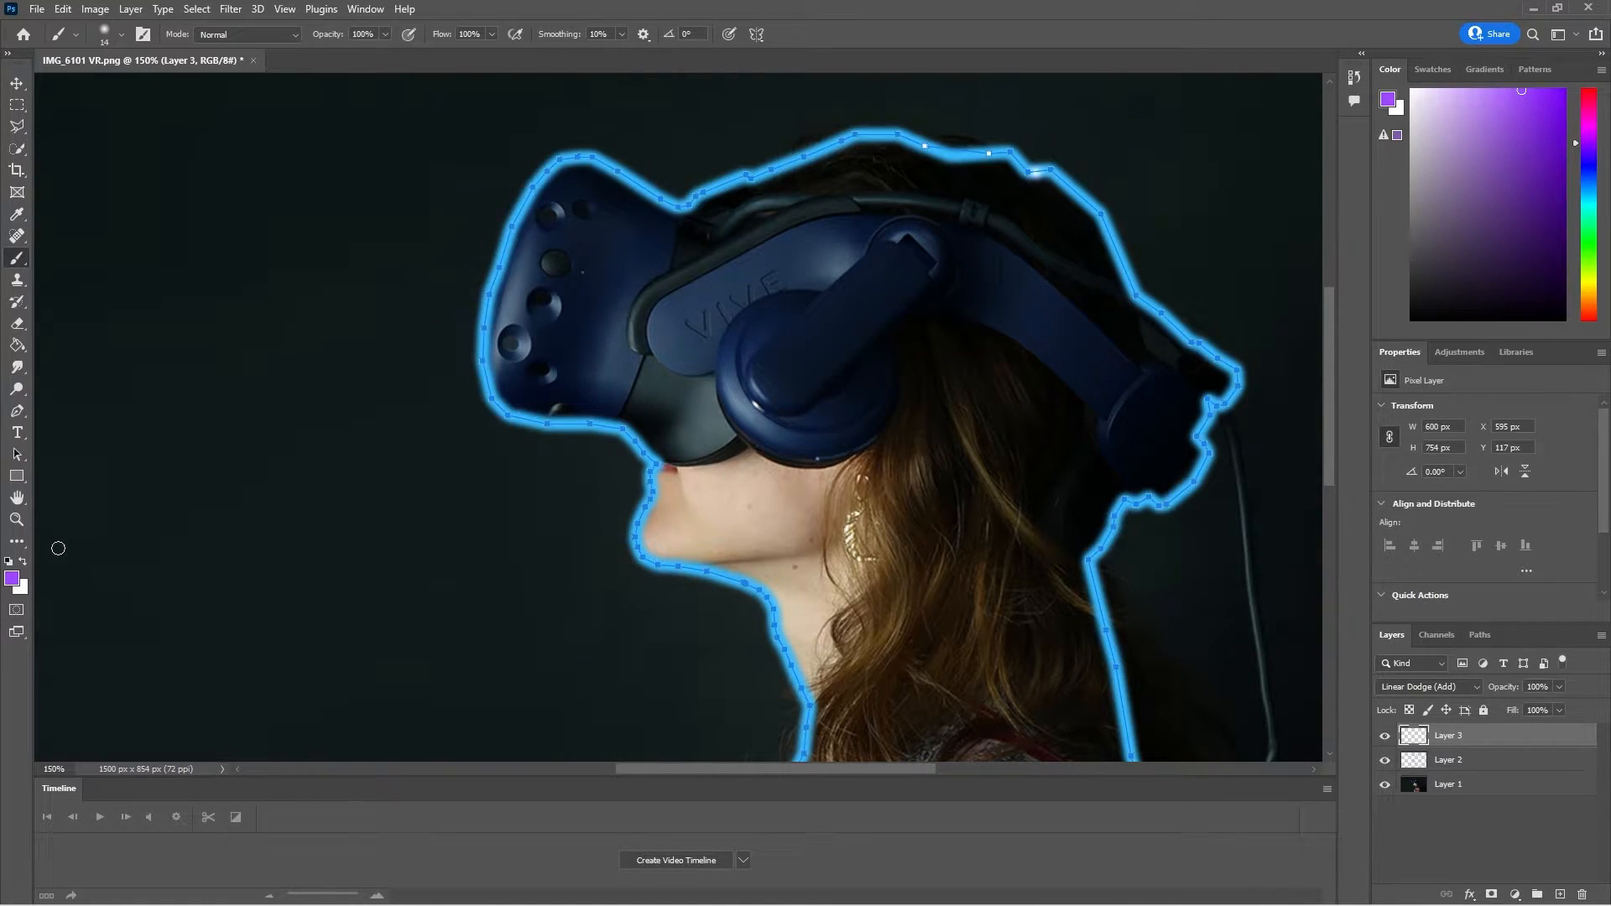
Set the background color to magenta #d350f4 and try a purple stroke along the outline over the crown
{"action": "left_click", "coordinate": [764, 217]}
{"action": "left_click", "coordinate": [669, 177]}
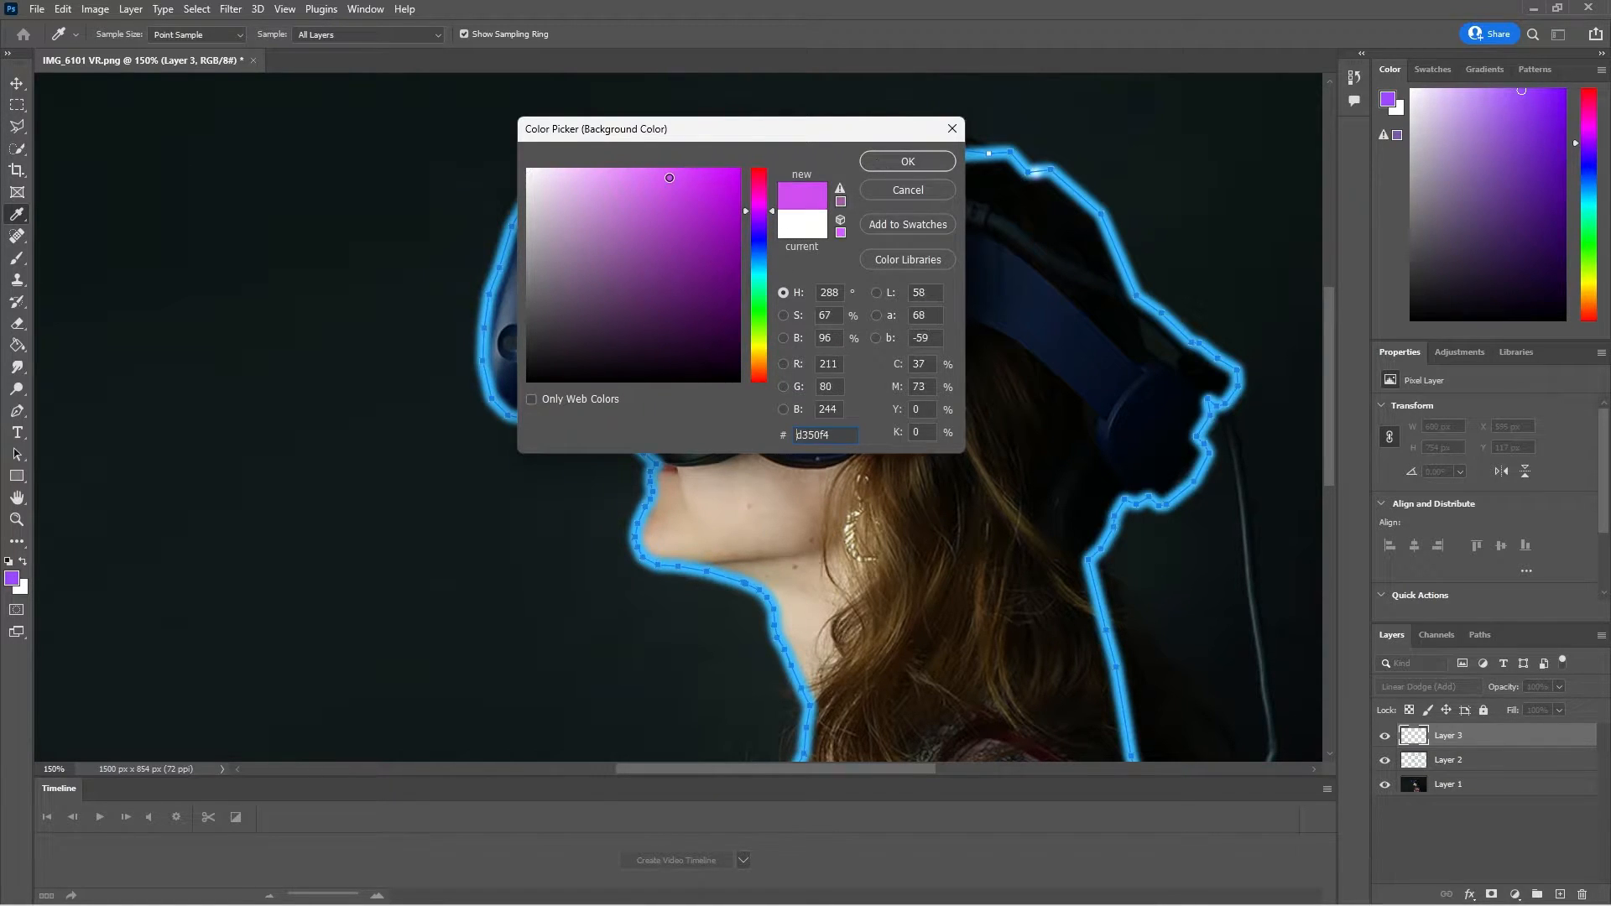
{"action": "left_click", "coordinate": [908, 160]}
{"action": "left_click_drag", "start_coordinate": [971, 156], "coordinate": [1028, 163]}
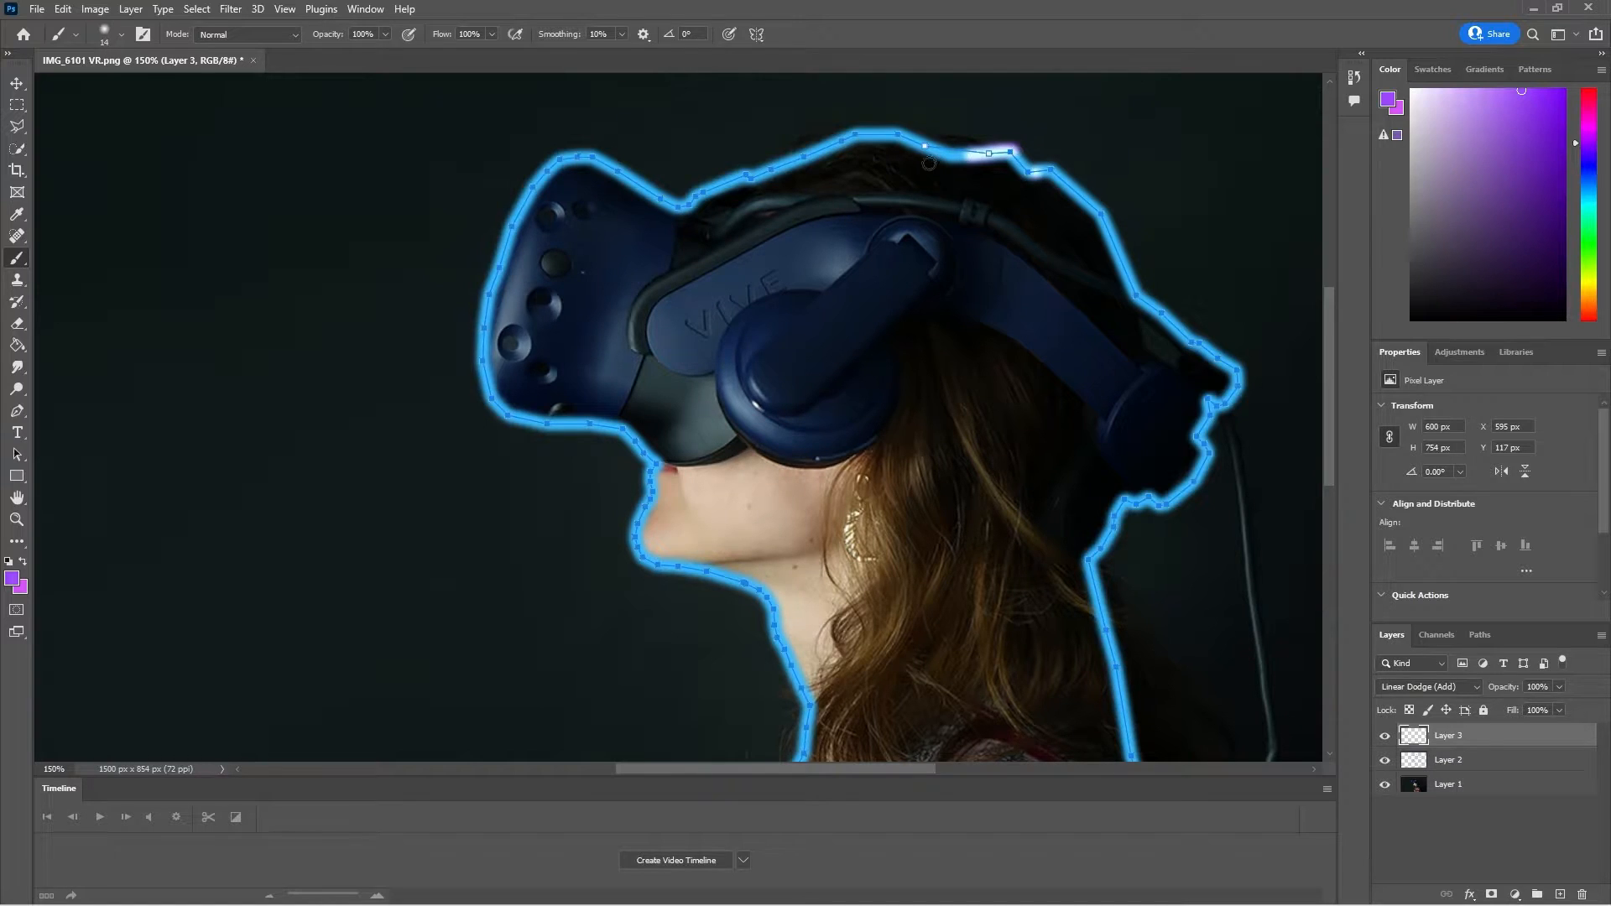
{"action": "key", "text": "ctrl+z"}
Enlarge the brush to 23 px and try a purple stroke along the outline at the upper back of the head
{"action": "right_click", "coordinate": [14, 259]}
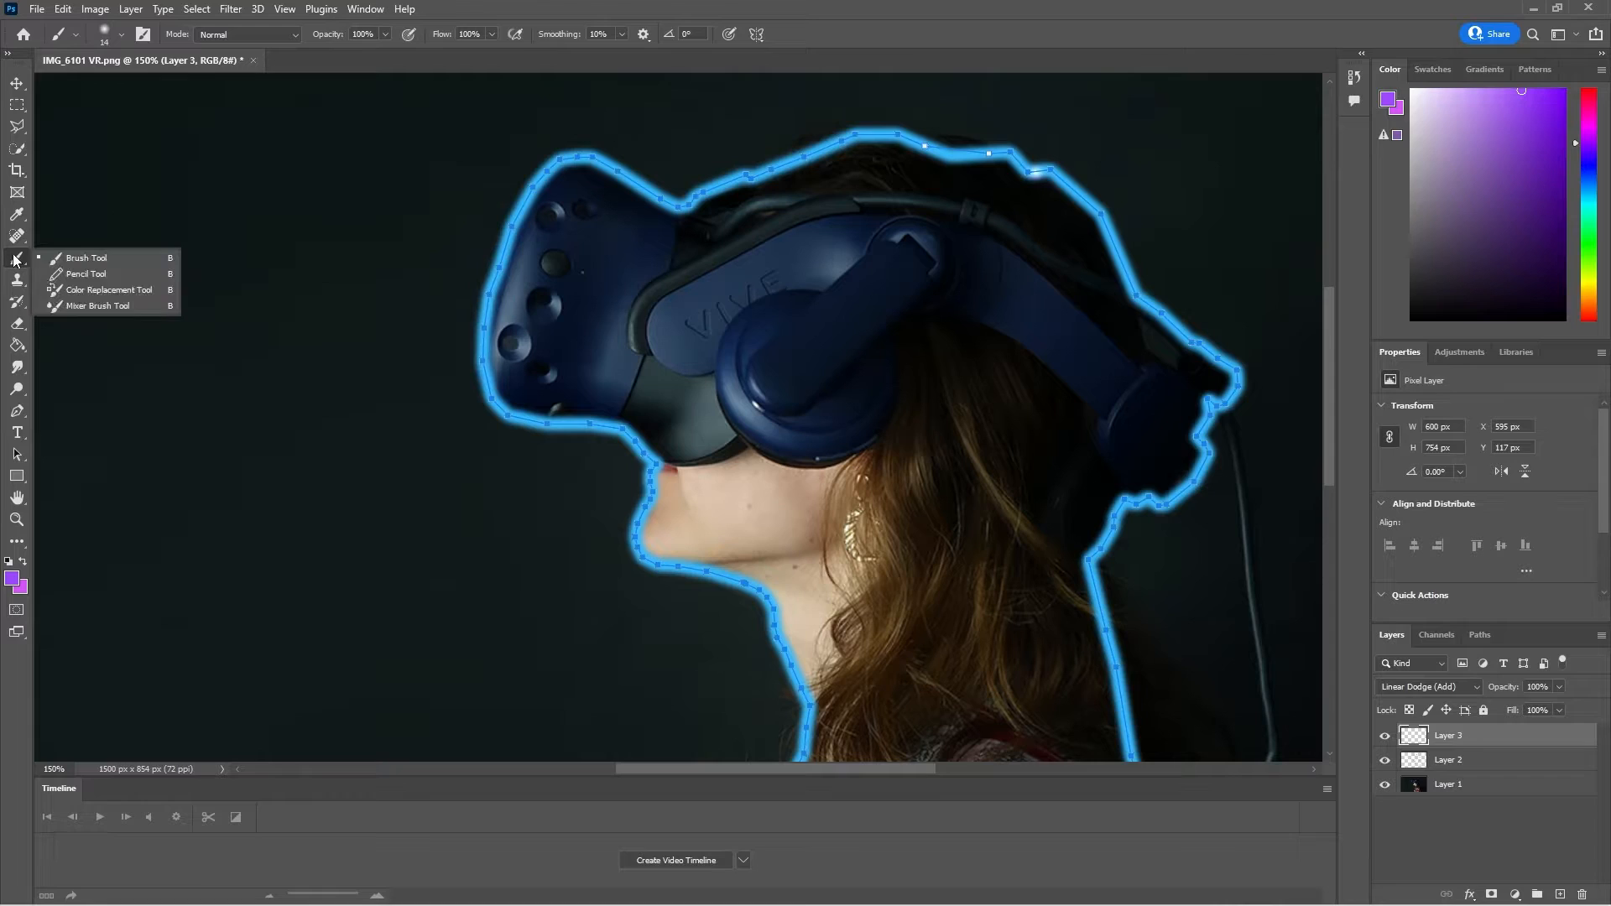
{"action": "left_click", "coordinate": [120, 34]}
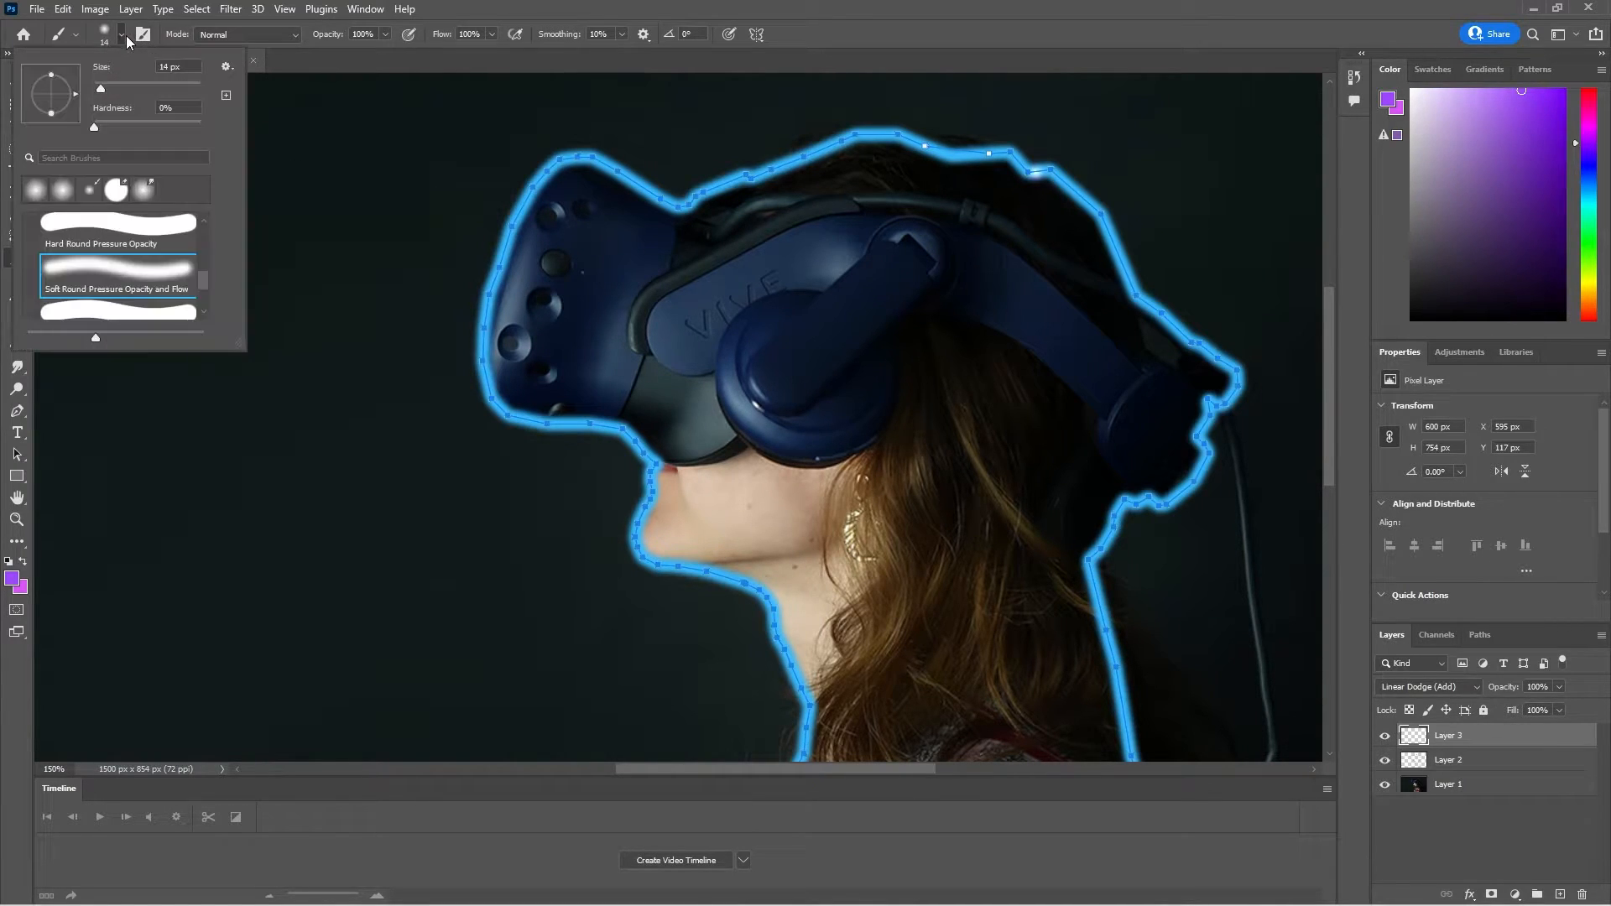
{"action": "left_click_drag", "start_coordinate": [100, 92], "coordinate": [107, 93]}
{"action": "left_click", "coordinate": [5, 678]}
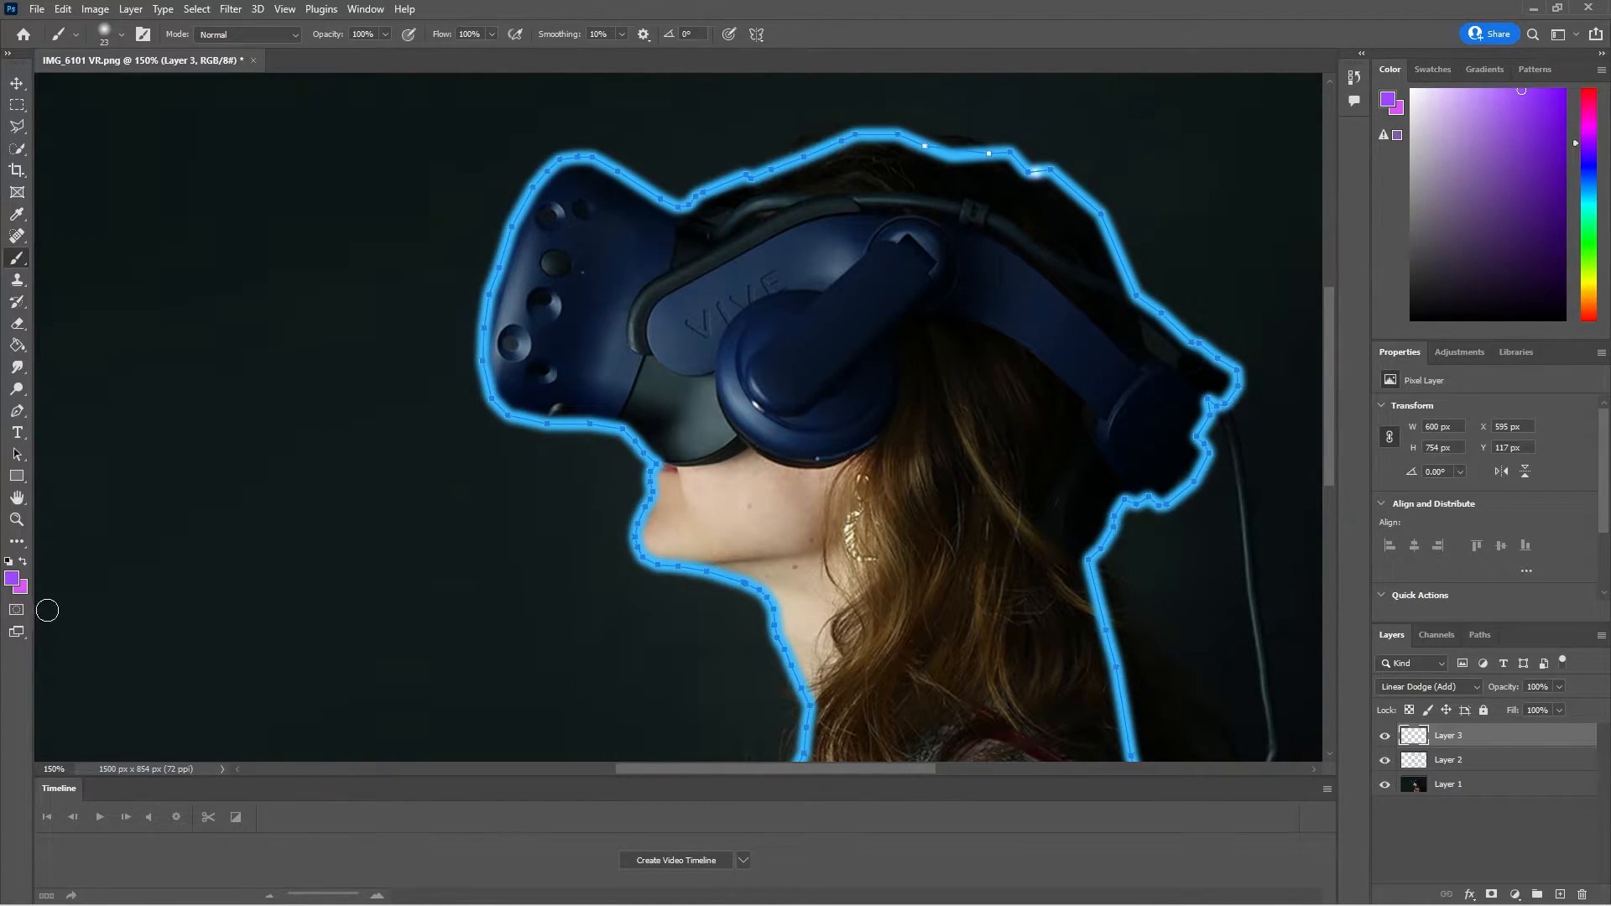
{"action": "left_click_drag", "start_coordinate": [1025, 172], "coordinate": [1086, 187]}
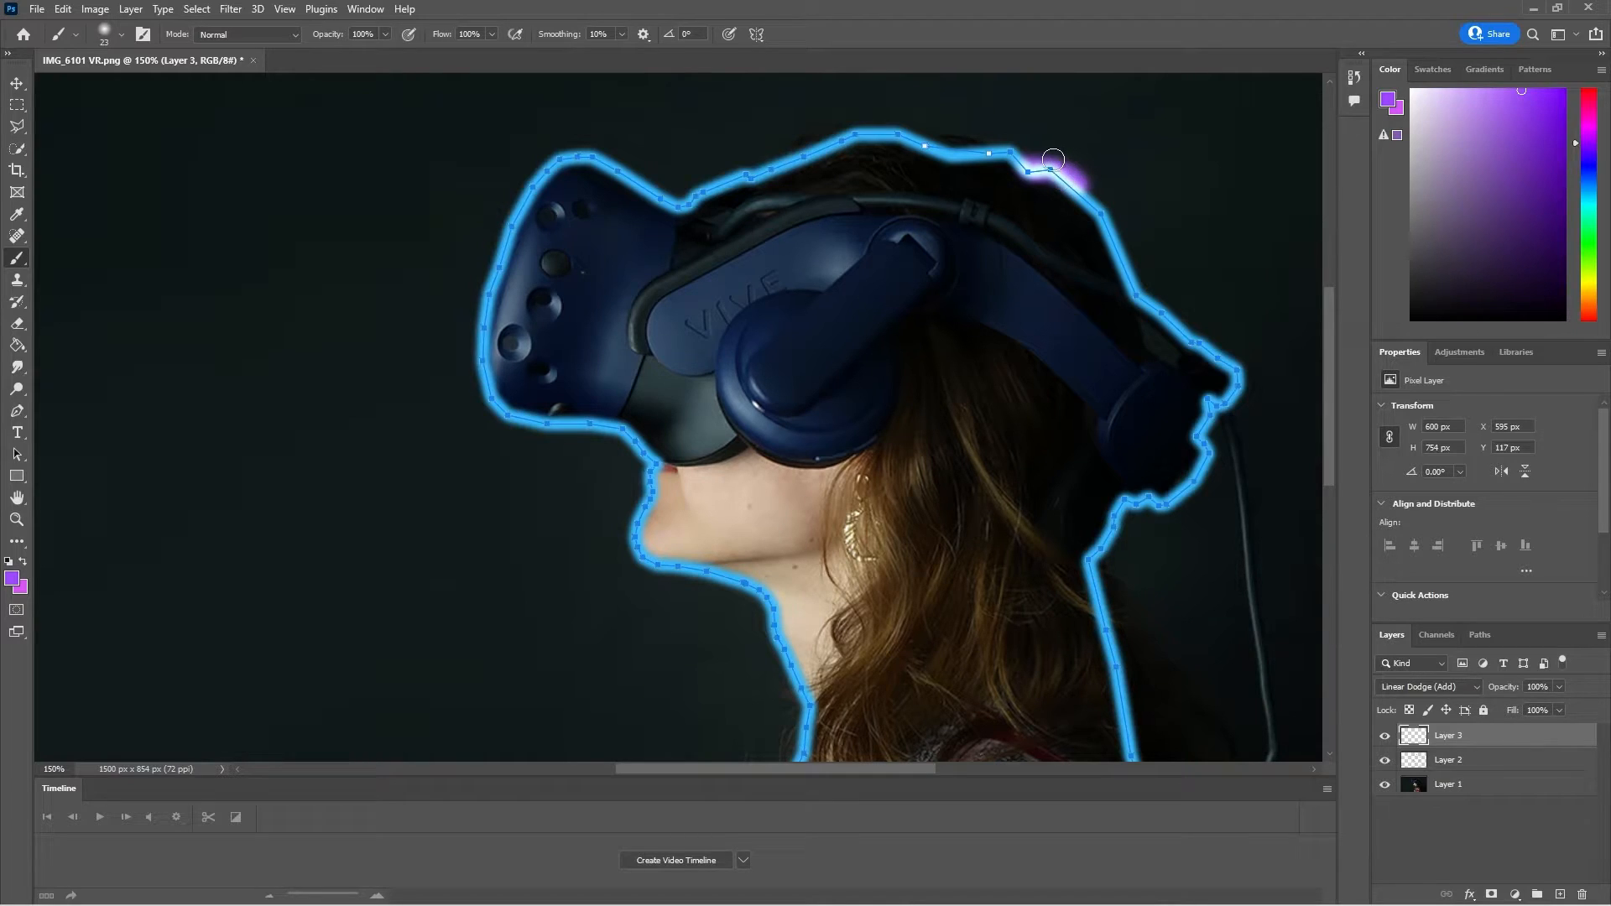
{"action": "key", "text": "ctrl+z"}
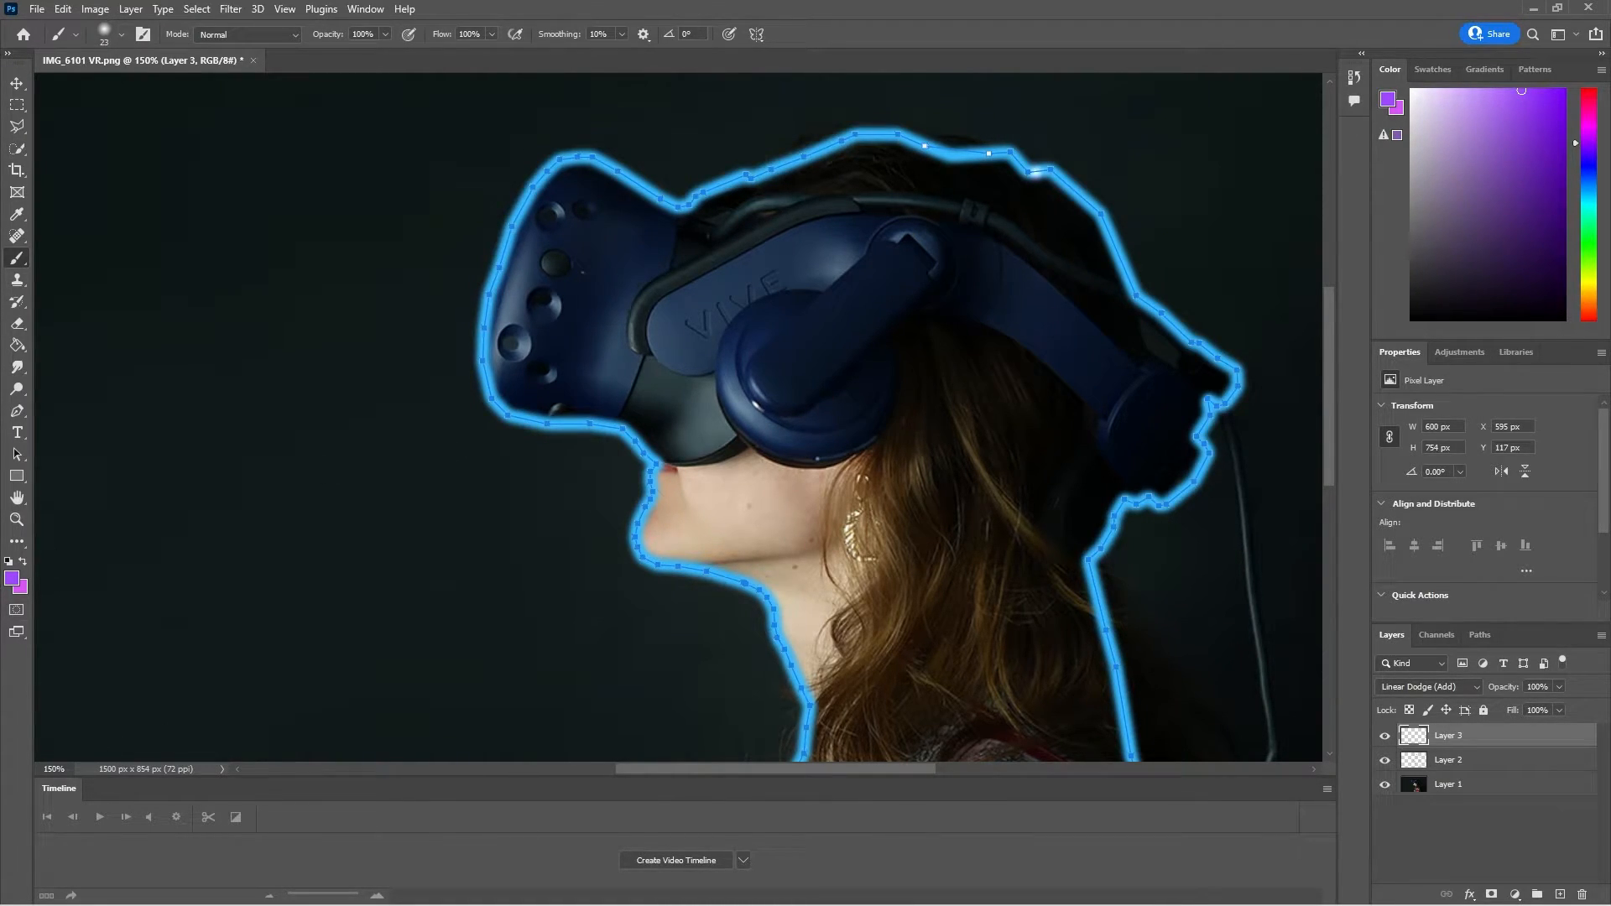
Change the foreground color to a saturated bright blue and return to the Brush tool
{"action": "left_click", "coordinate": [12, 579]}
{"action": "left_click", "coordinate": [759, 255]}
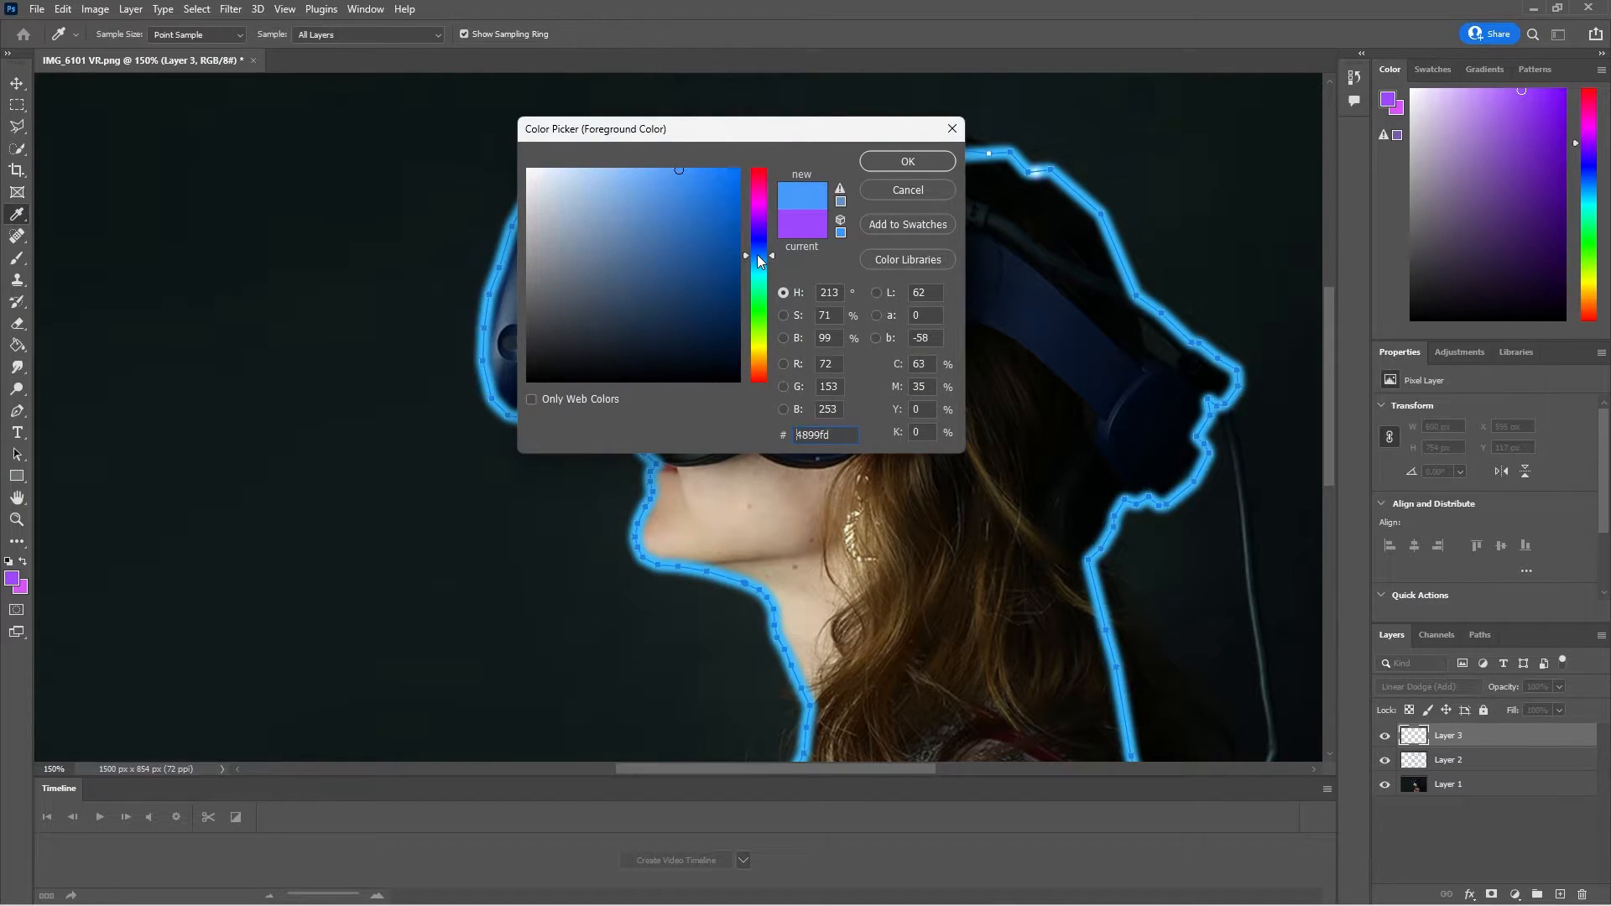
{"action": "mouse_move", "coordinate": [707, 178]}
{"action": "left_mouse_down"}
{"action": "mouse_move", "coordinate": [638, 167]}
{"action": "mouse_move", "coordinate": [733, 167]}
{"action": "left_mouse_up"}
{"action": "left_click", "coordinate": [882, 165]}
{"action": "key", "text": "b"}
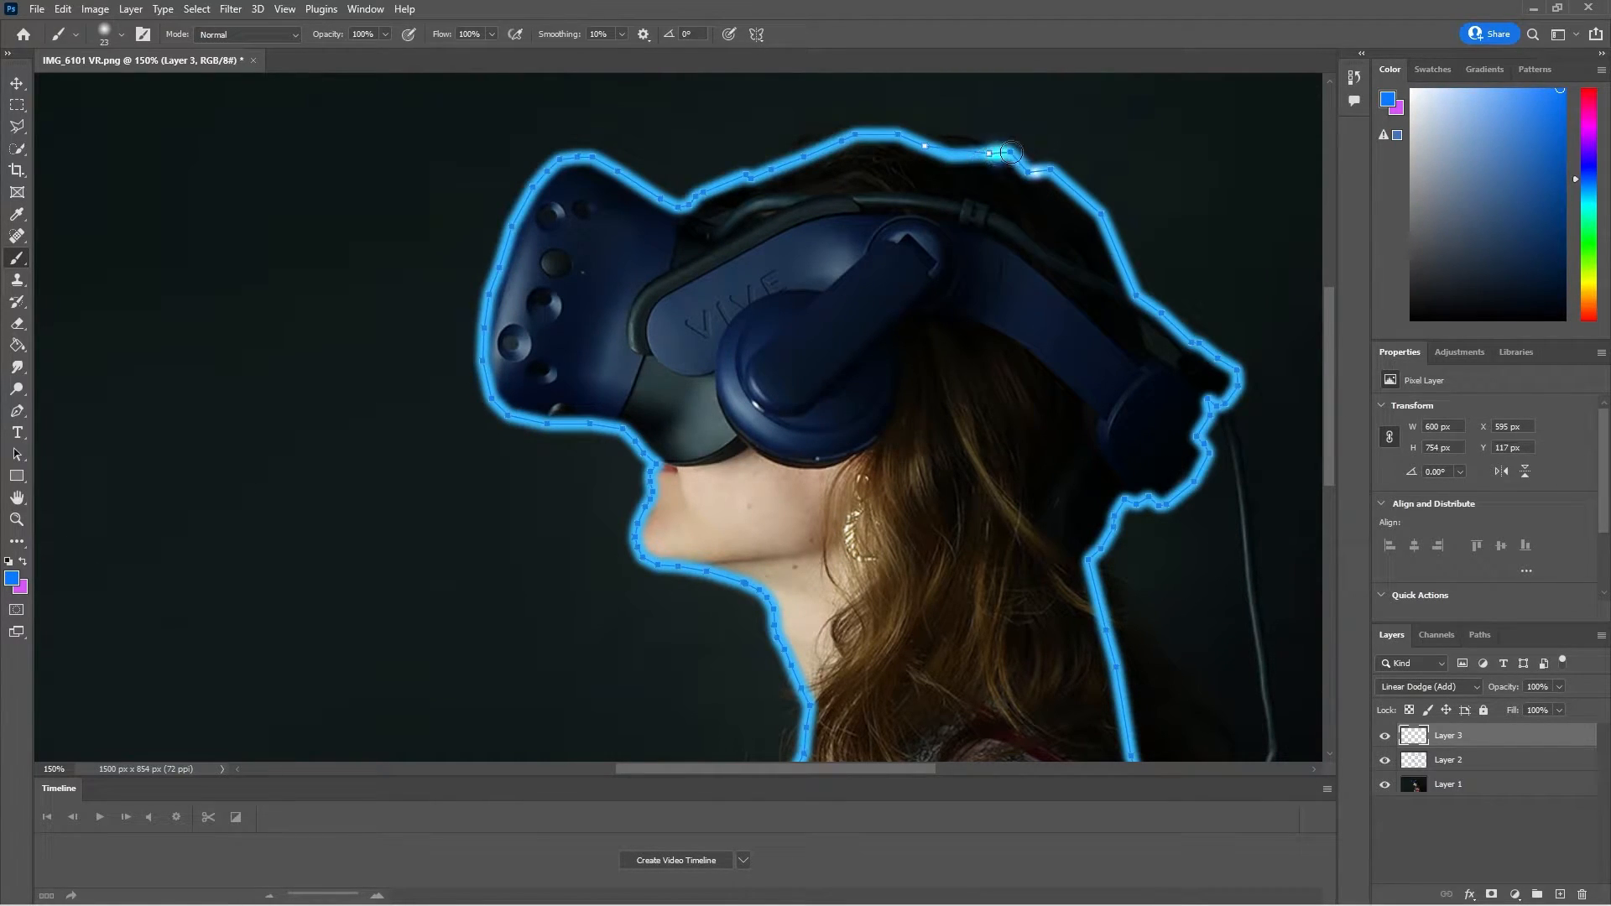
Paint bright blue glow along the outline from the crown over the back of the head and down the back to the image's lower edge
{"action": "mouse_move", "coordinate": [1017, 151]}
{"action": "left_mouse_down"}
{"action": "mouse_move", "coordinate": [1089, 196]}
{"action": "mouse_move", "coordinate": [1112, 247]}
{"action": "mouse_move", "coordinate": [1105, 213]}
{"action": "mouse_move", "coordinate": [1141, 301]}
{"action": "mouse_move", "coordinate": [1242, 391]}
{"action": "mouse_move", "coordinate": [1209, 408]}
{"action": "mouse_move", "coordinate": [1183, 495]}
{"action": "mouse_move", "coordinate": [1123, 500]}
{"action": "mouse_move", "coordinate": [1091, 562]}
{"action": "left_mouse_up"}
{"action": "scroll", "coordinate": [1090, 562], "scroll_direction": "down", "scroll_amount": 5}
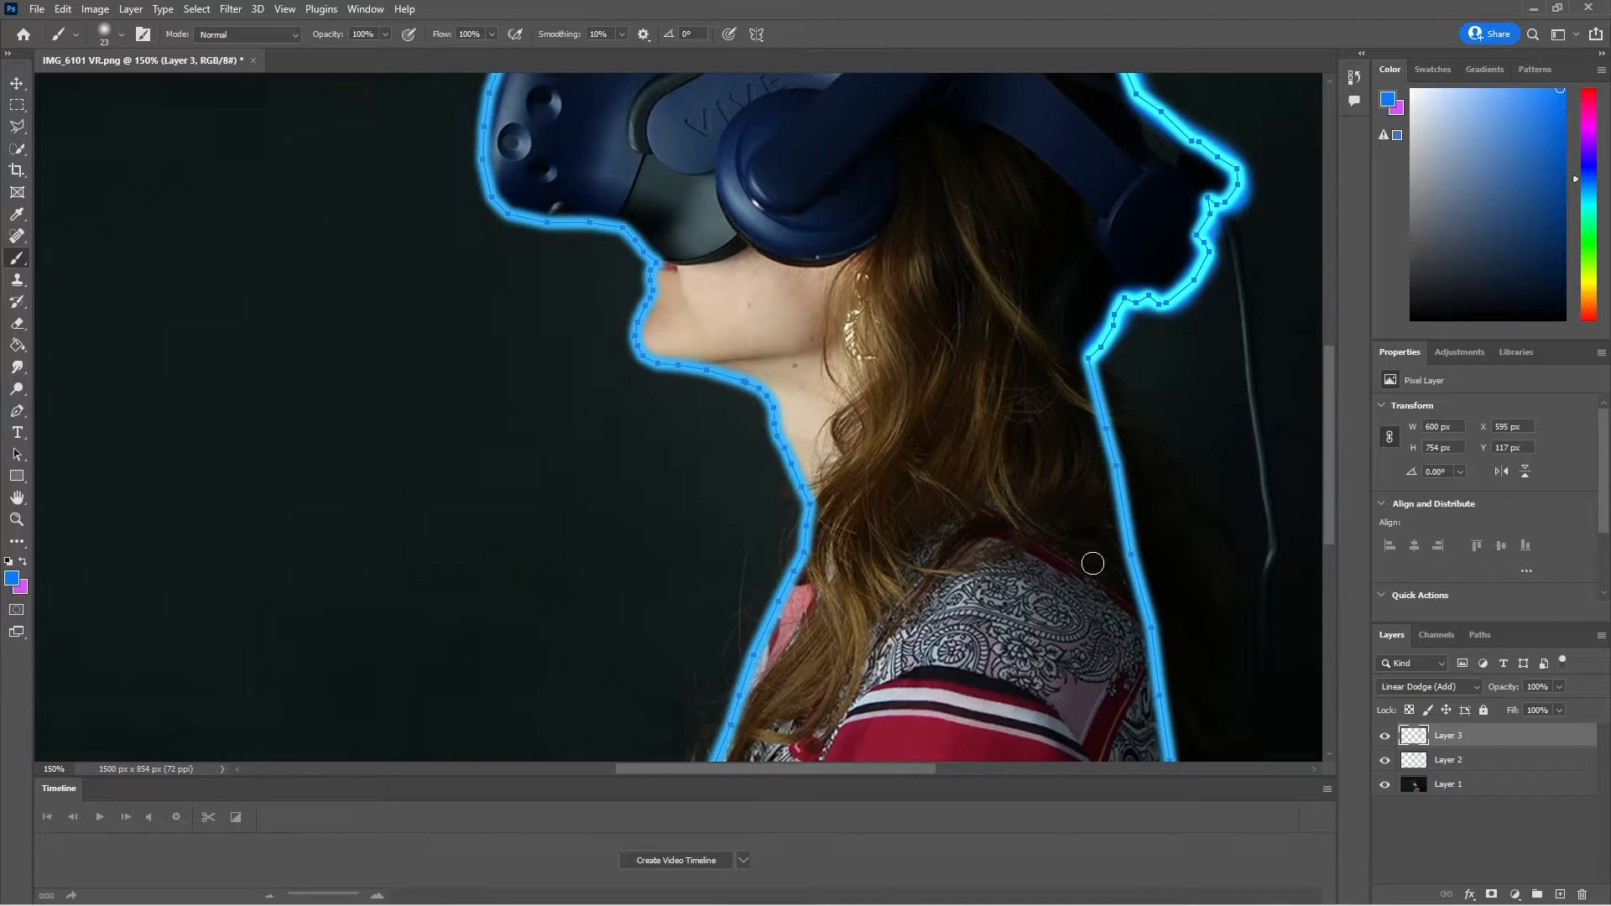
{"action": "scroll", "coordinate": [1093, 563], "scroll_direction": "down", "scroll_amount": 5}
{"action": "left_click_drag", "start_coordinate": [1115, 270], "coordinate": [1197, 677]}
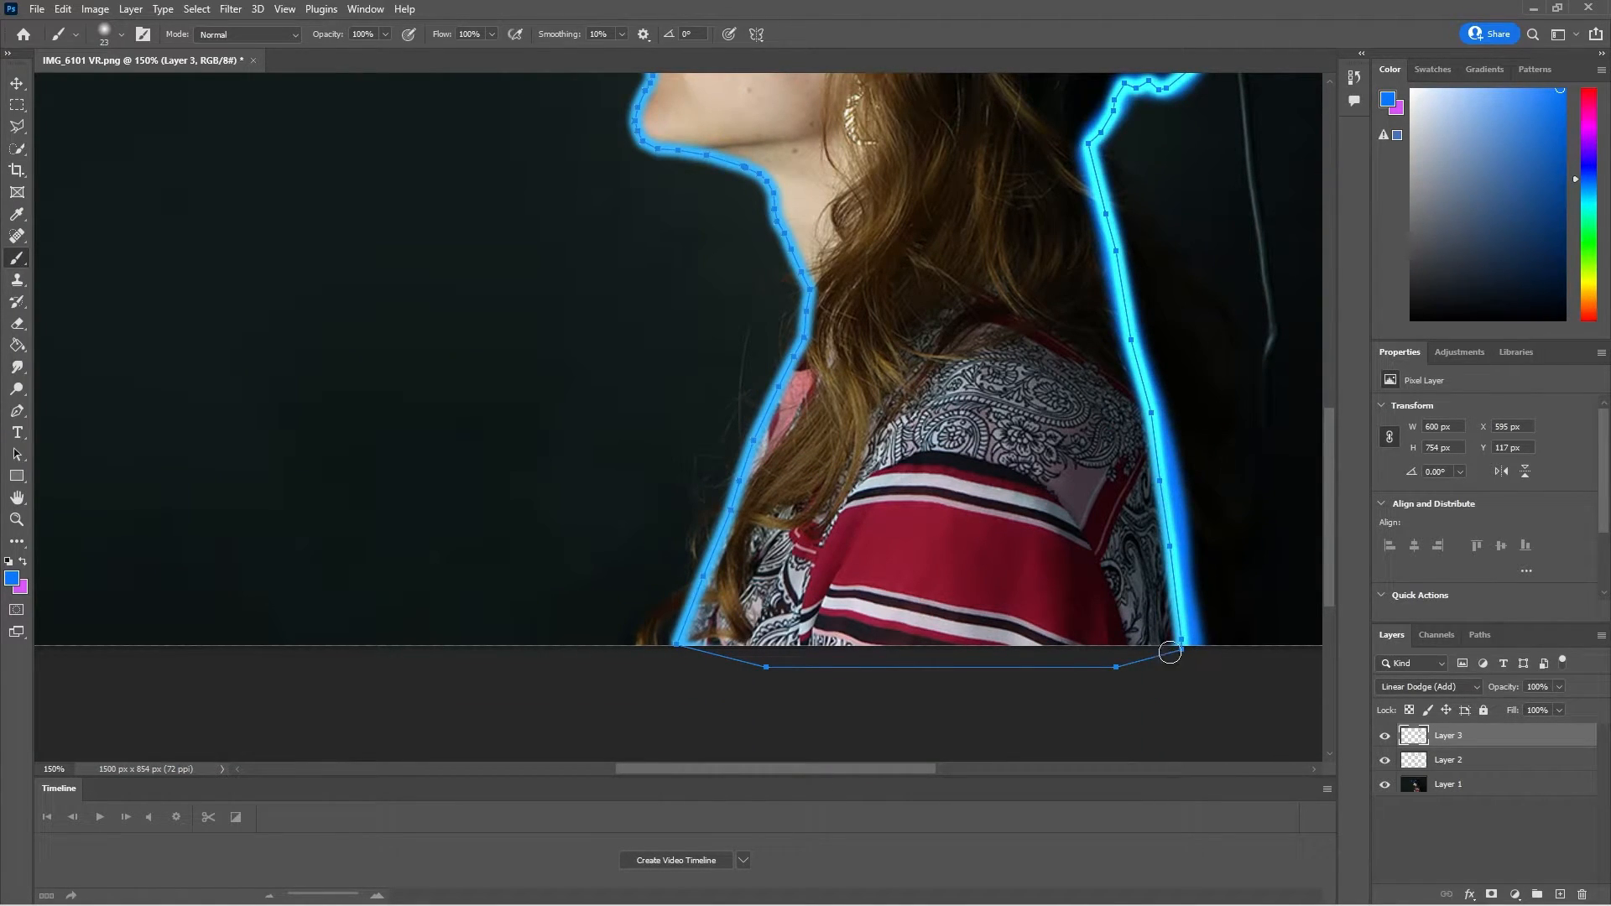
{"action": "key", "text": "ctrl+z"}
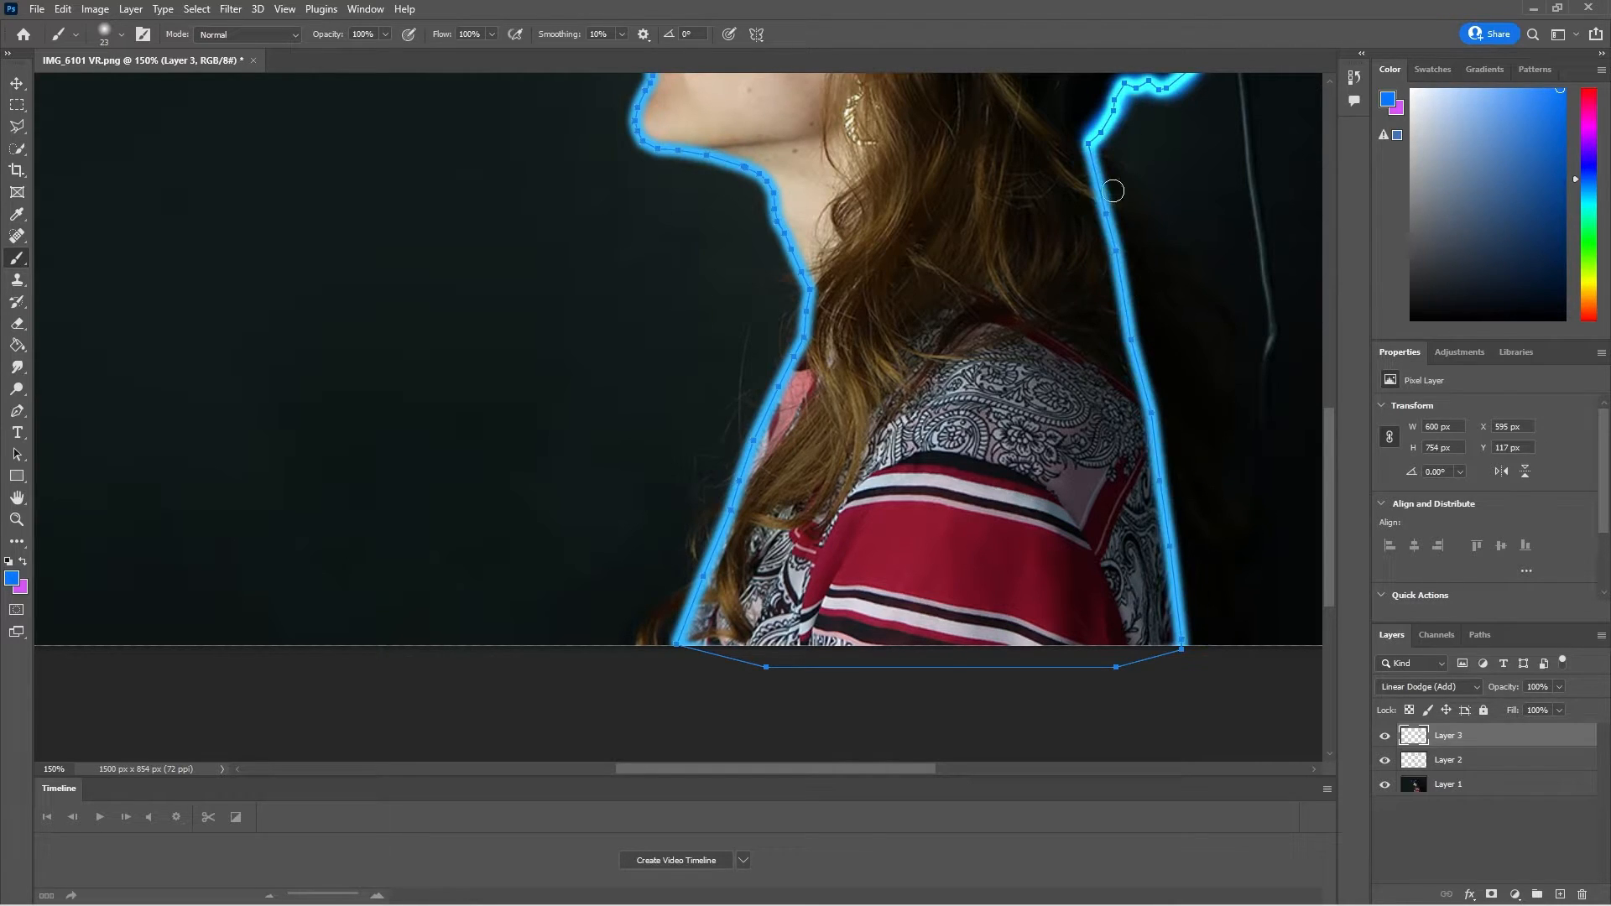
{"action": "left_click_drag", "start_coordinate": [1103, 204], "coordinate": [1179, 521]}
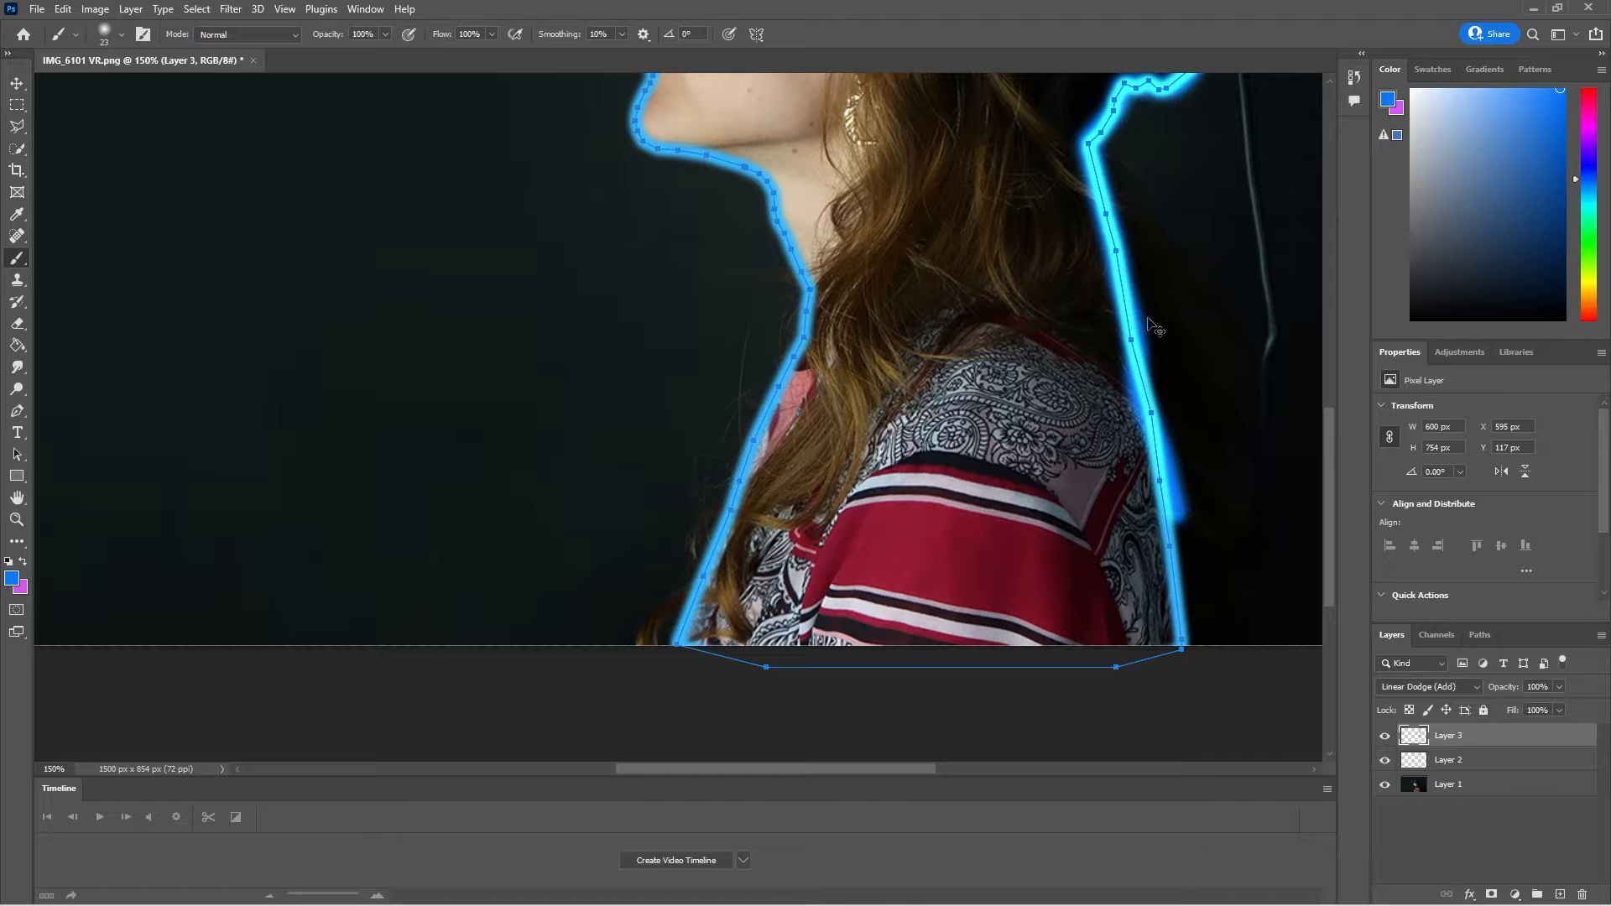
{"action": "key", "text": "ctrl+z"}
{"action": "left_click_drag", "start_coordinate": [1094, 152], "coordinate": [1187, 663]}
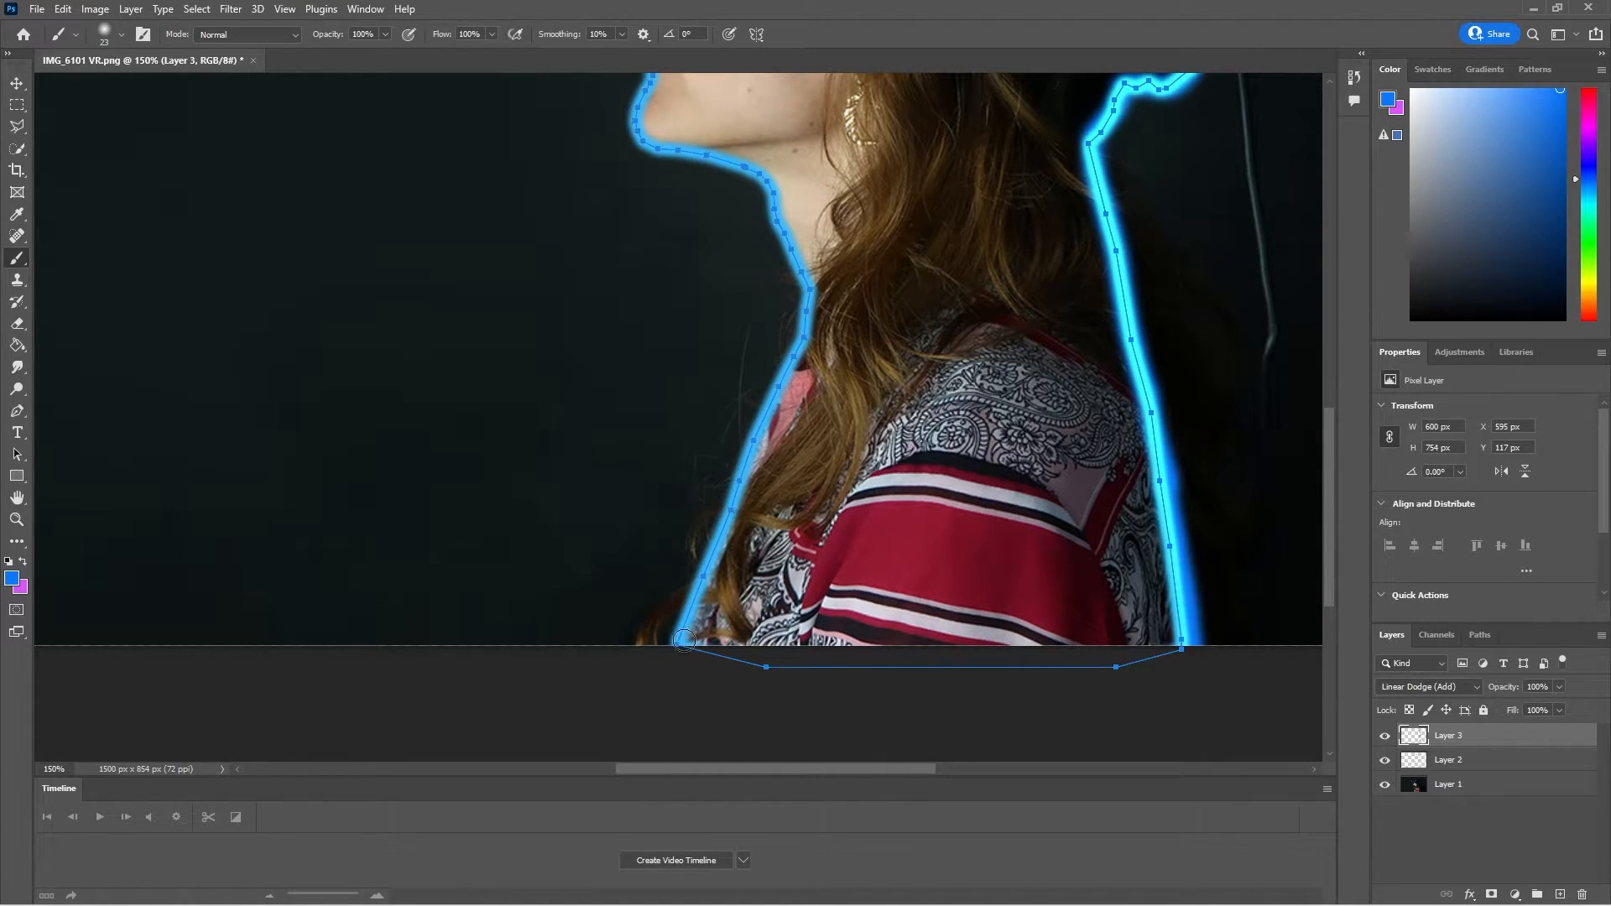
Paint the blue glow up the front outline, from the chest past the neck and chin, around the headset and over the crown
{"action": "left_click_drag", "start_coordinate": [677, 642], "coordinate": [765, 407]}
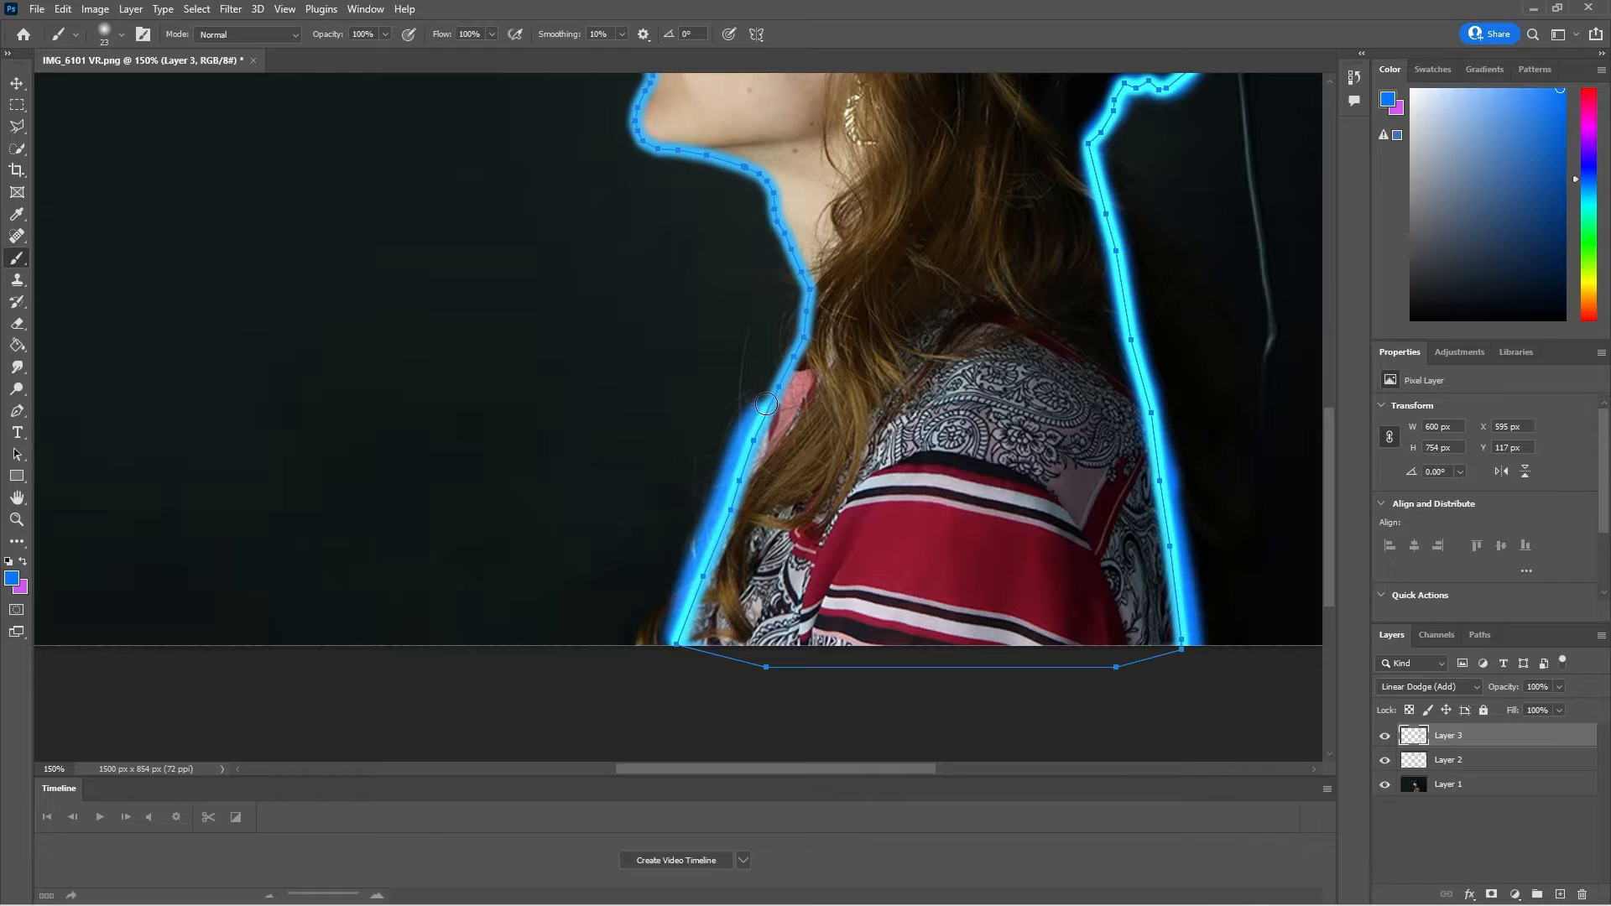
{"action": "key", "text": "ctrl+z"}
{"action": "mouse_move", "coordinate": [676, 642]}
{"action": "left_mouse_down"}
{"action": "mouse_move", "coordinate": [800, 343]}
{"action": "mouse_move", "coordinate": [804, 285]}
{"action": "left_mouse_up"}
{"action": "scroll", "coordinate": [790, 480], "scroll_direction": "up", "scroll_amount": 1}
{"action": "scroll", "coordinate": [790, 479], "scroll_direction": "up", "scroll_amount": 7}
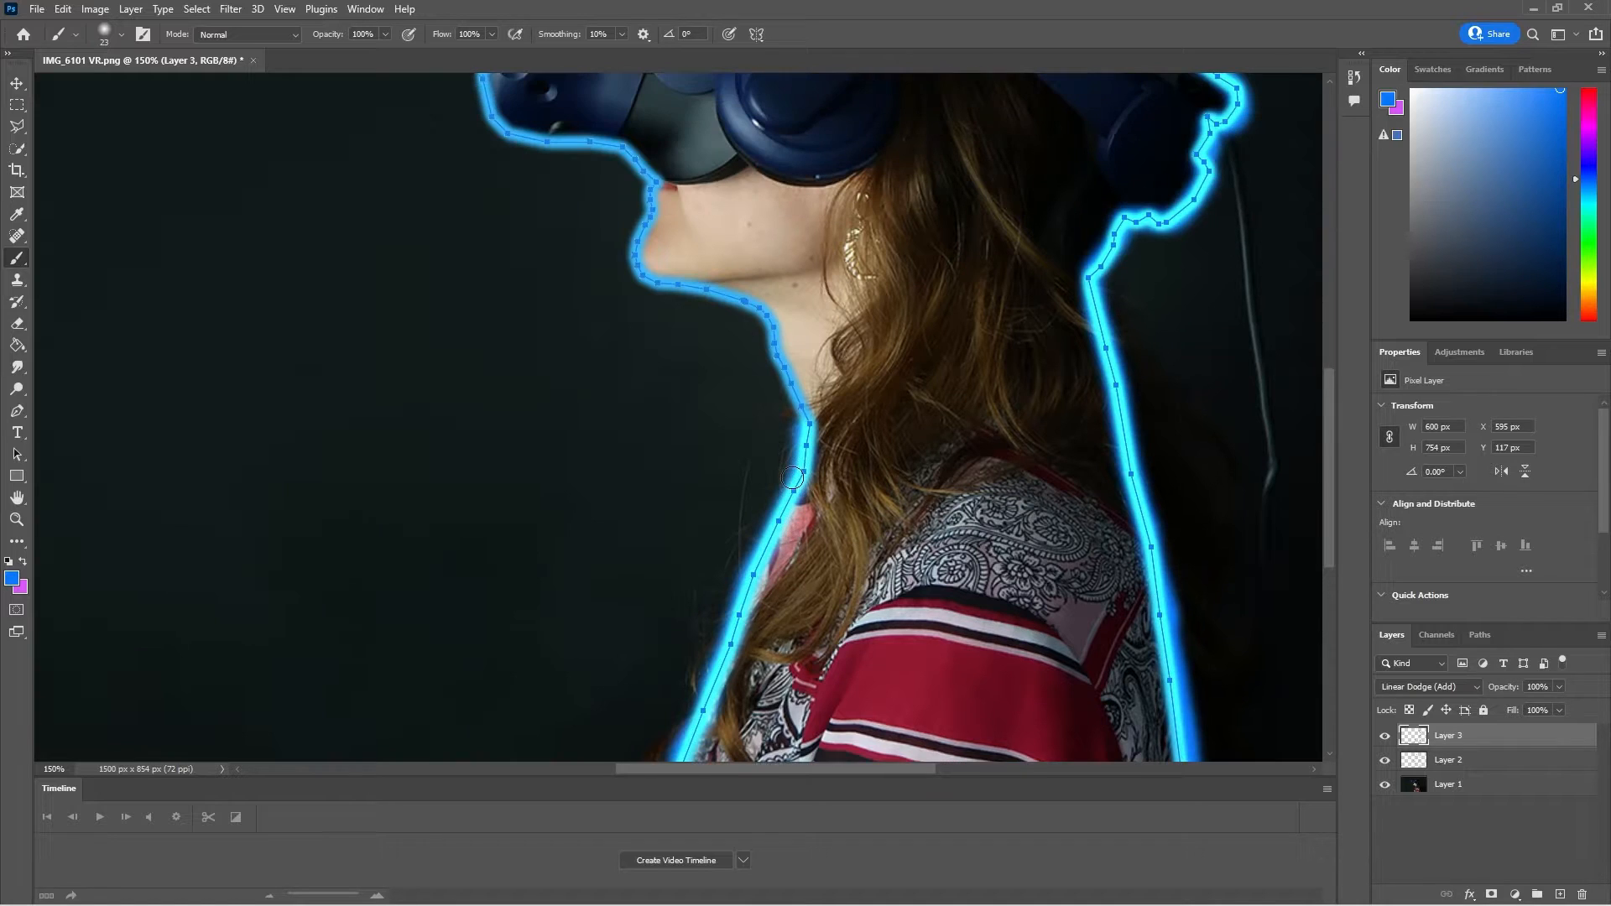
{"action": "mouse_move", "coordinate": [810, 640]}
{"action": "left_mouse_down"}
{"action": "mouse_move", "coordinate": [758, 506]}
{"action": "mouse_move", "coordinate": [639, 472]}
{"action": "mouse_move", "coordinate": [652, 380]}
{"action": "mouse_move", "coordinate": [547, 339]}
{"action": "left_mouse_up"}
{"action": "mouse_move", "coordinate": [638, 392]}
{"action": "left_mouse_down"}
{"action": "mouse_move", "coordinate": [668, 452]}
{"action": "mouse_move", "coordinate": [683, 365]}
{"action": "mouse_move", "coordinate": [628, 437]}
{"action": "left_mouse_up"}
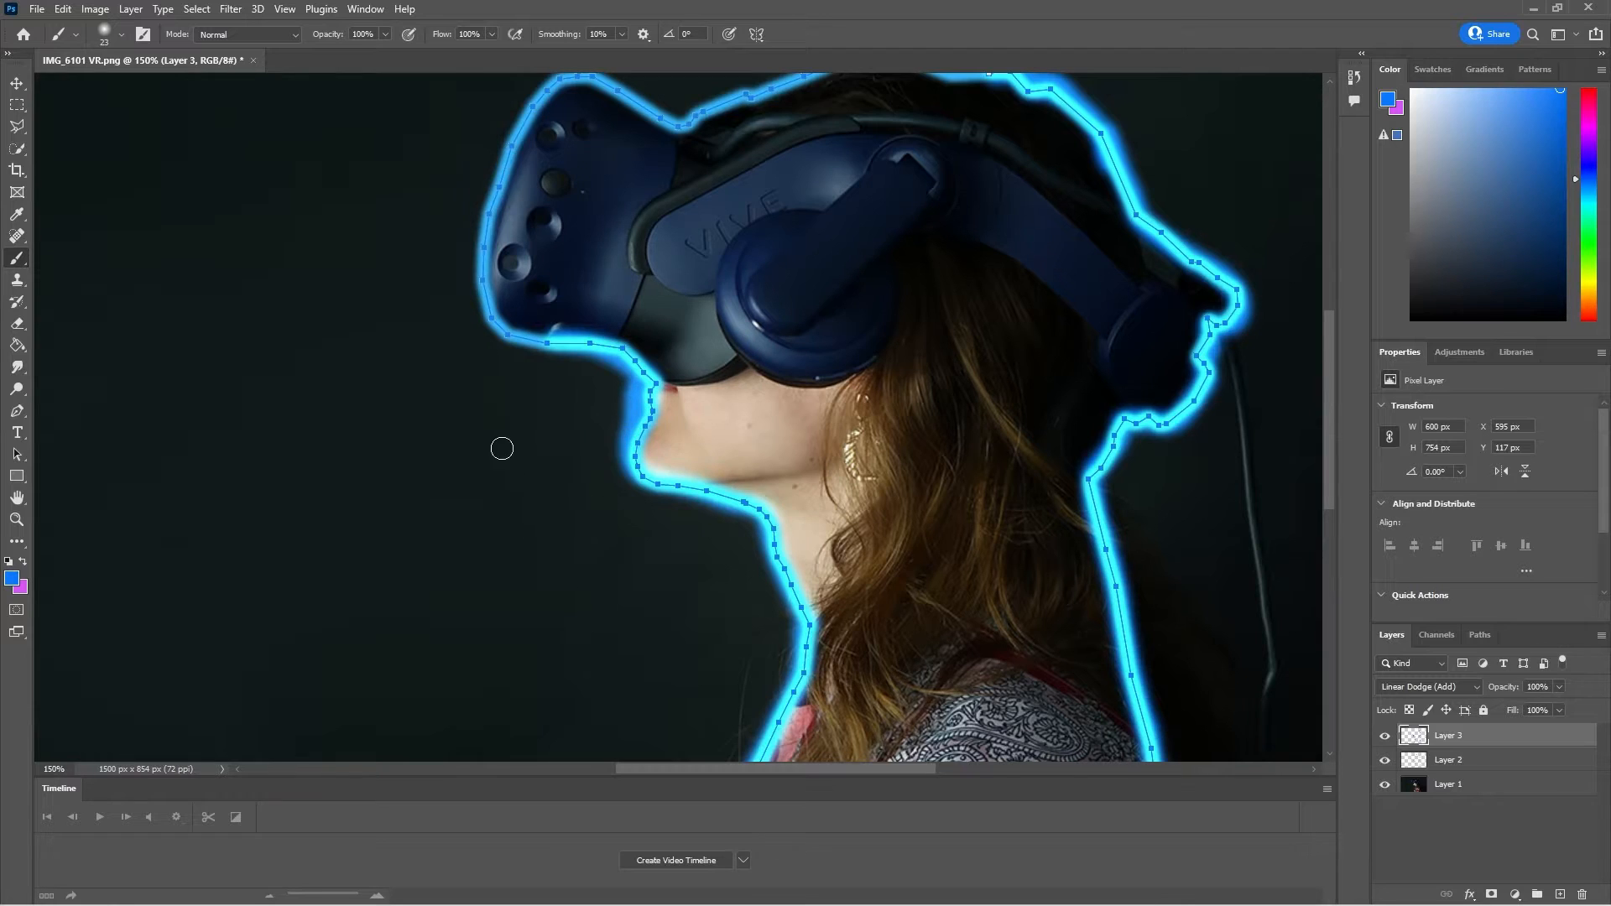
{"action": "scroll", "coordinate": [500, 445], "scroll_direction": "up", "scroll_amount": 3}
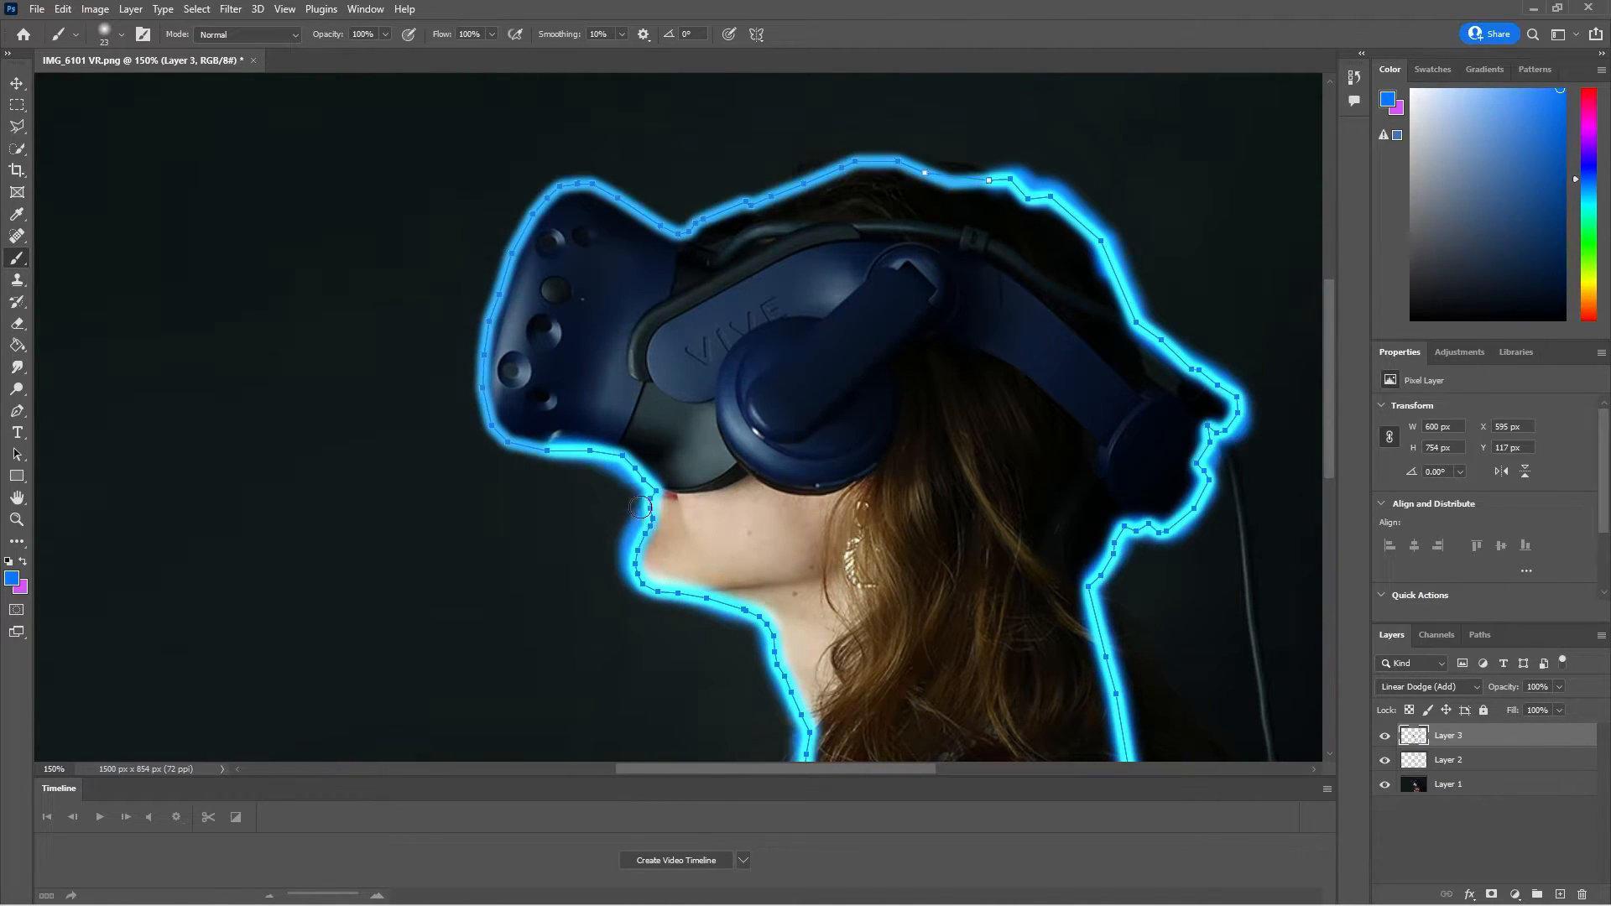
{"action": "mouse_move", "coordinate": [619, 463]}
{"action": "left_mouse_down"}
{"action": "mouse_move", "coordinate": [510, 451]}
{"action": "mouse_move", "coordinate": [487, 433]}
{"action": "mouse_move", "coordinate": [497, 276]}
{"action": "mouse_move", "coordinate": [479, 333]}
{"action": "mouse_move", "coordinate": [504, 278]}
{"action": "mouse_move", "coordinate": [461, 373]}
{"action": "mouse_move", "coordinate": [480, 372]}
{"action": "mouse_move", "coordinate": [511, 244]}
{"action": "mouse_move", "coordinate": [561, 177]}
{"action": "mouse_move", "coordinate": [673, 220]}
{"action": "mouse_move", "coordinate": [882, 153]}
{"action": "mouse_move", "coordinate": [1030, 198]}
{"action": "left_mouse_up"}
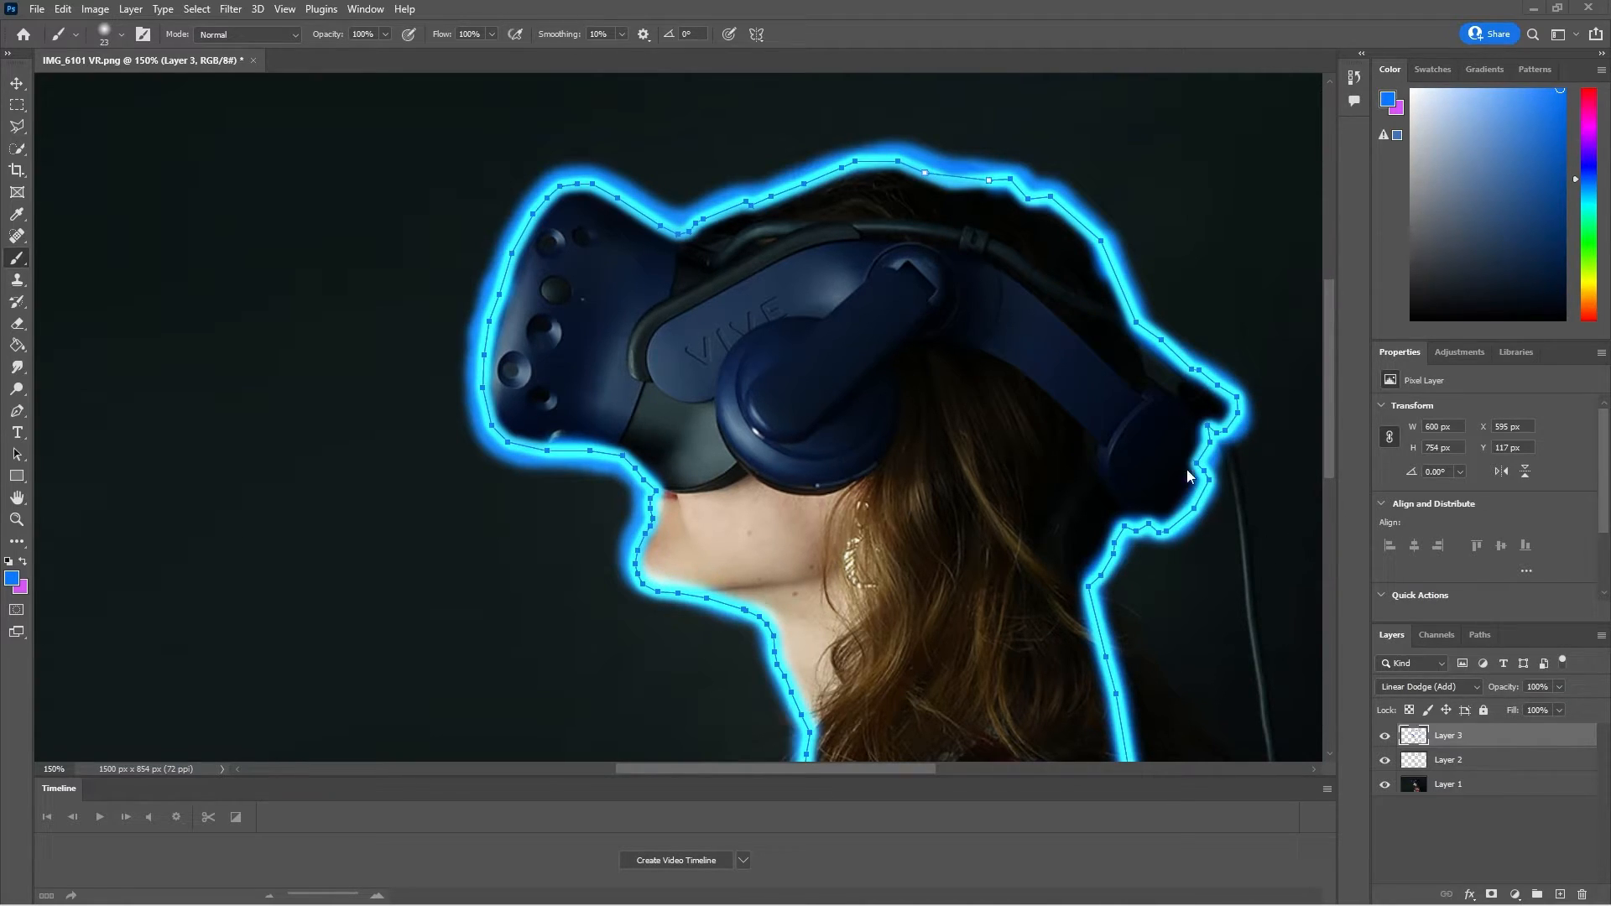
Apply a Gaussian Blur with a 7.6 px radius to the painted glow on Layer 3
{"action": "scroll", "coordinate": [1167, 510], "scroll_direction": "down", "scroll_amount": 3}
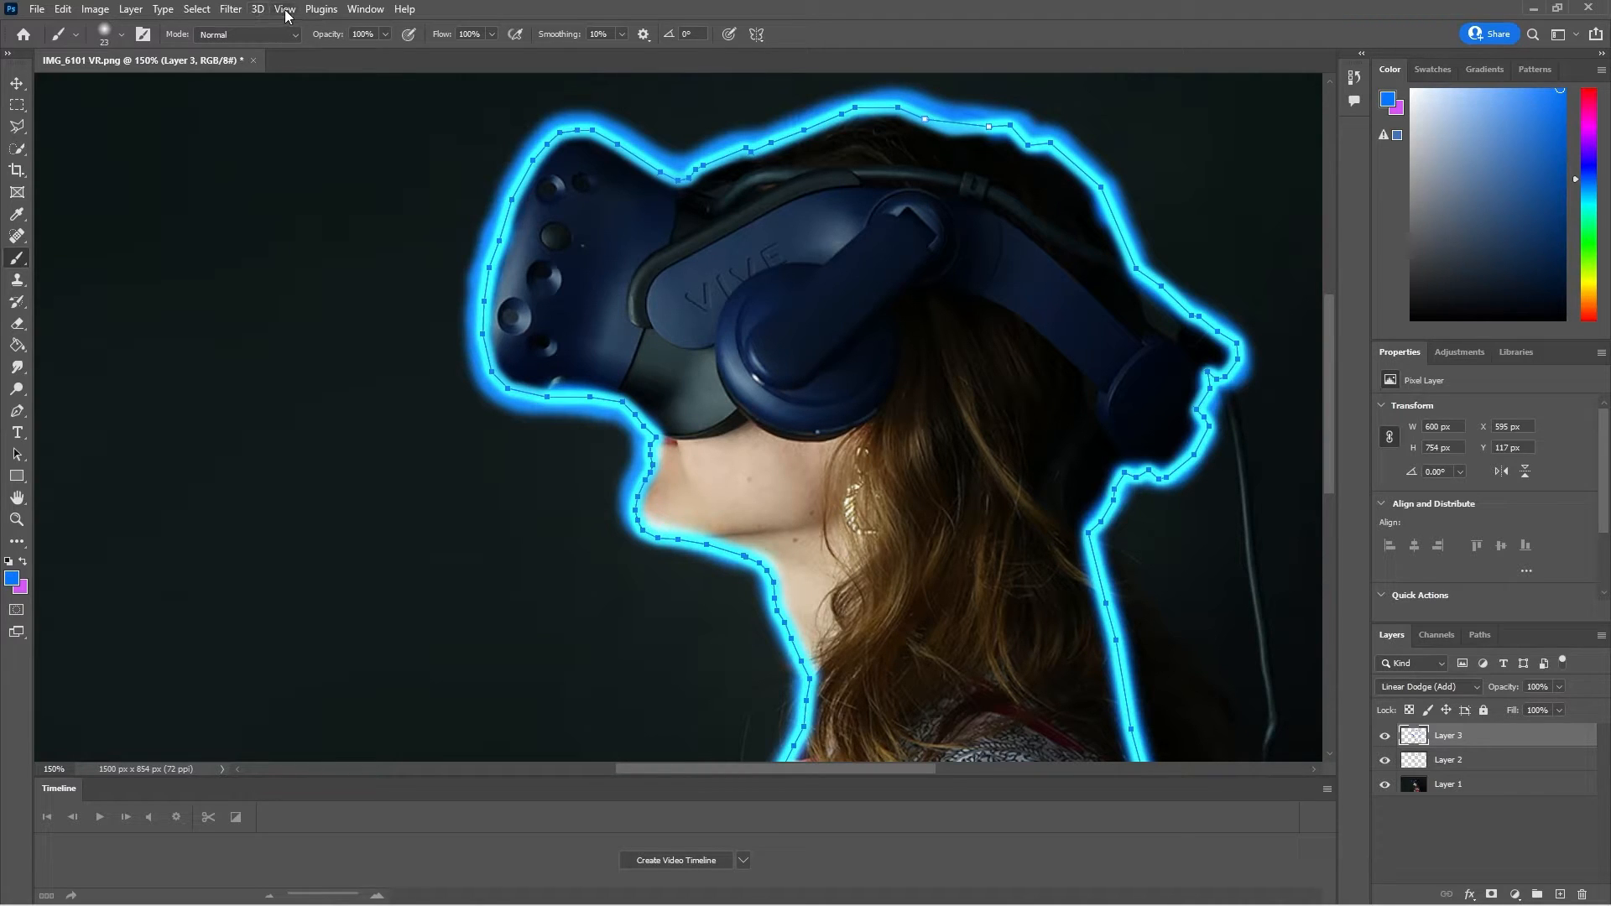
{"action": "left_click", "coordinate": [228, 10]}
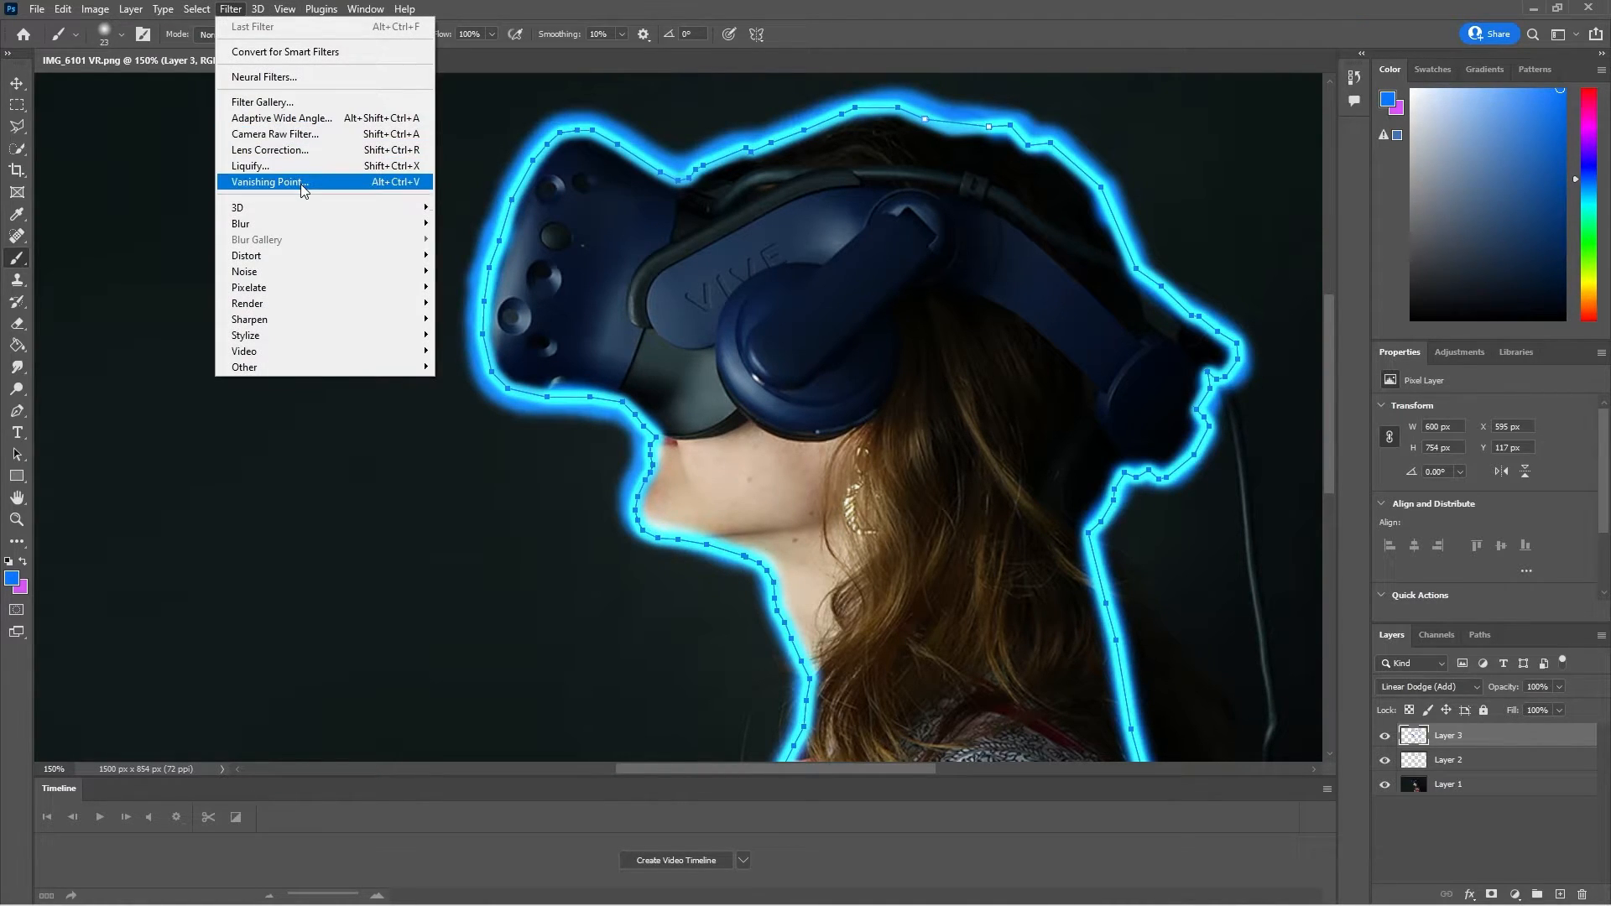
{"action": "mouse_move", "coordinate": [286, 224]}
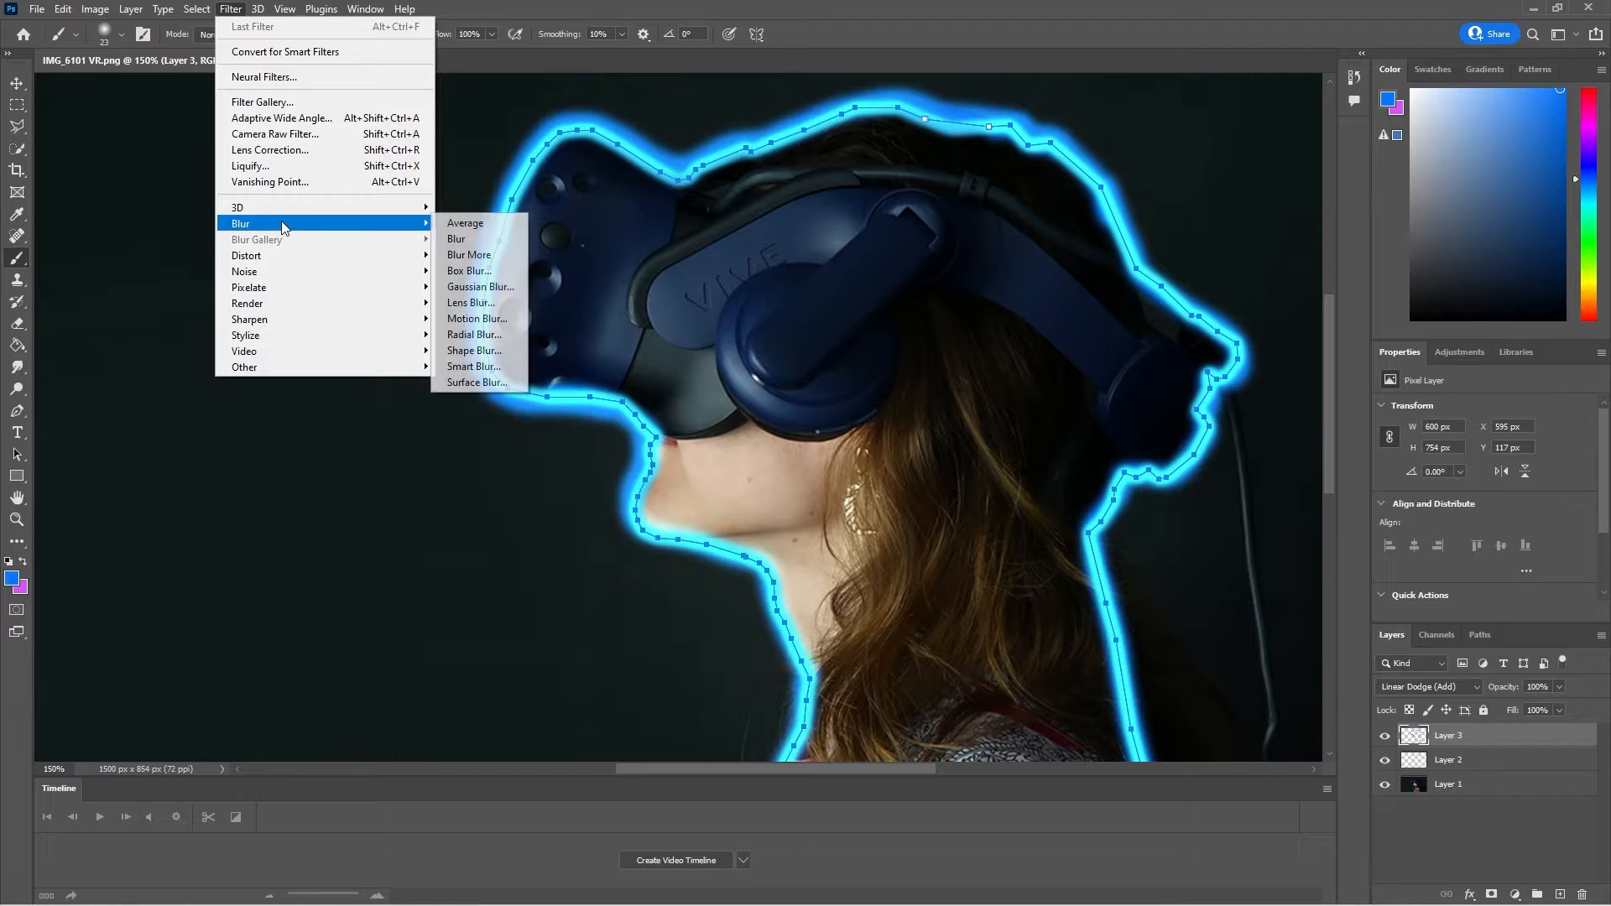
{"action": "left_click", "coordinate": [496, 289]}
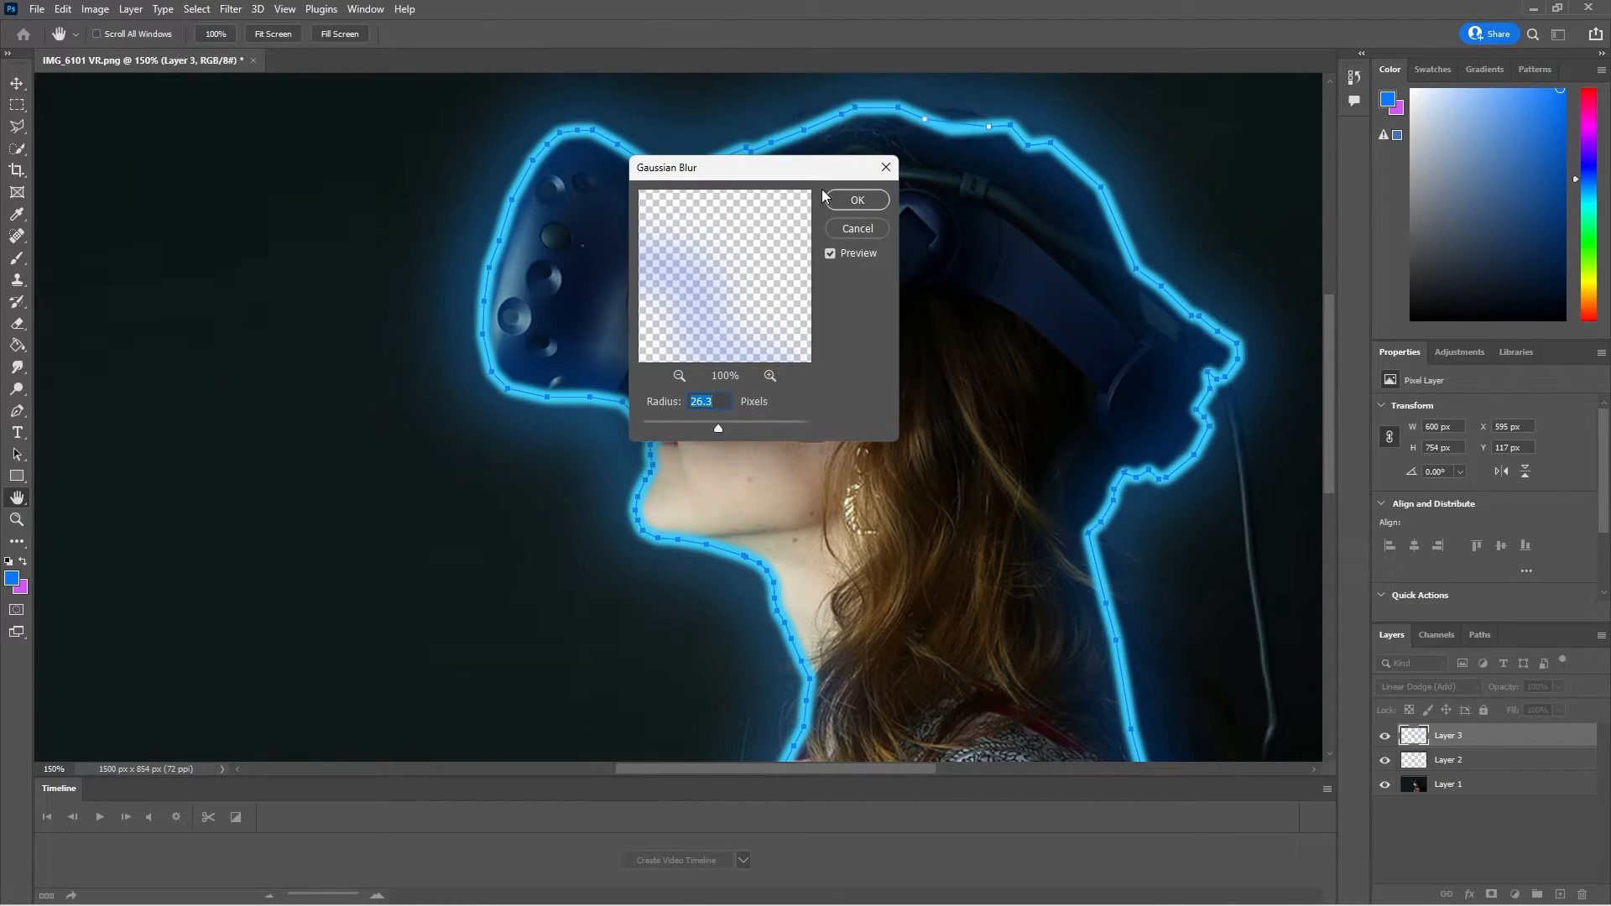
{"action": "left_click_drag", "start_coordinate": [795, 178], "coordinate": [436, 395]}
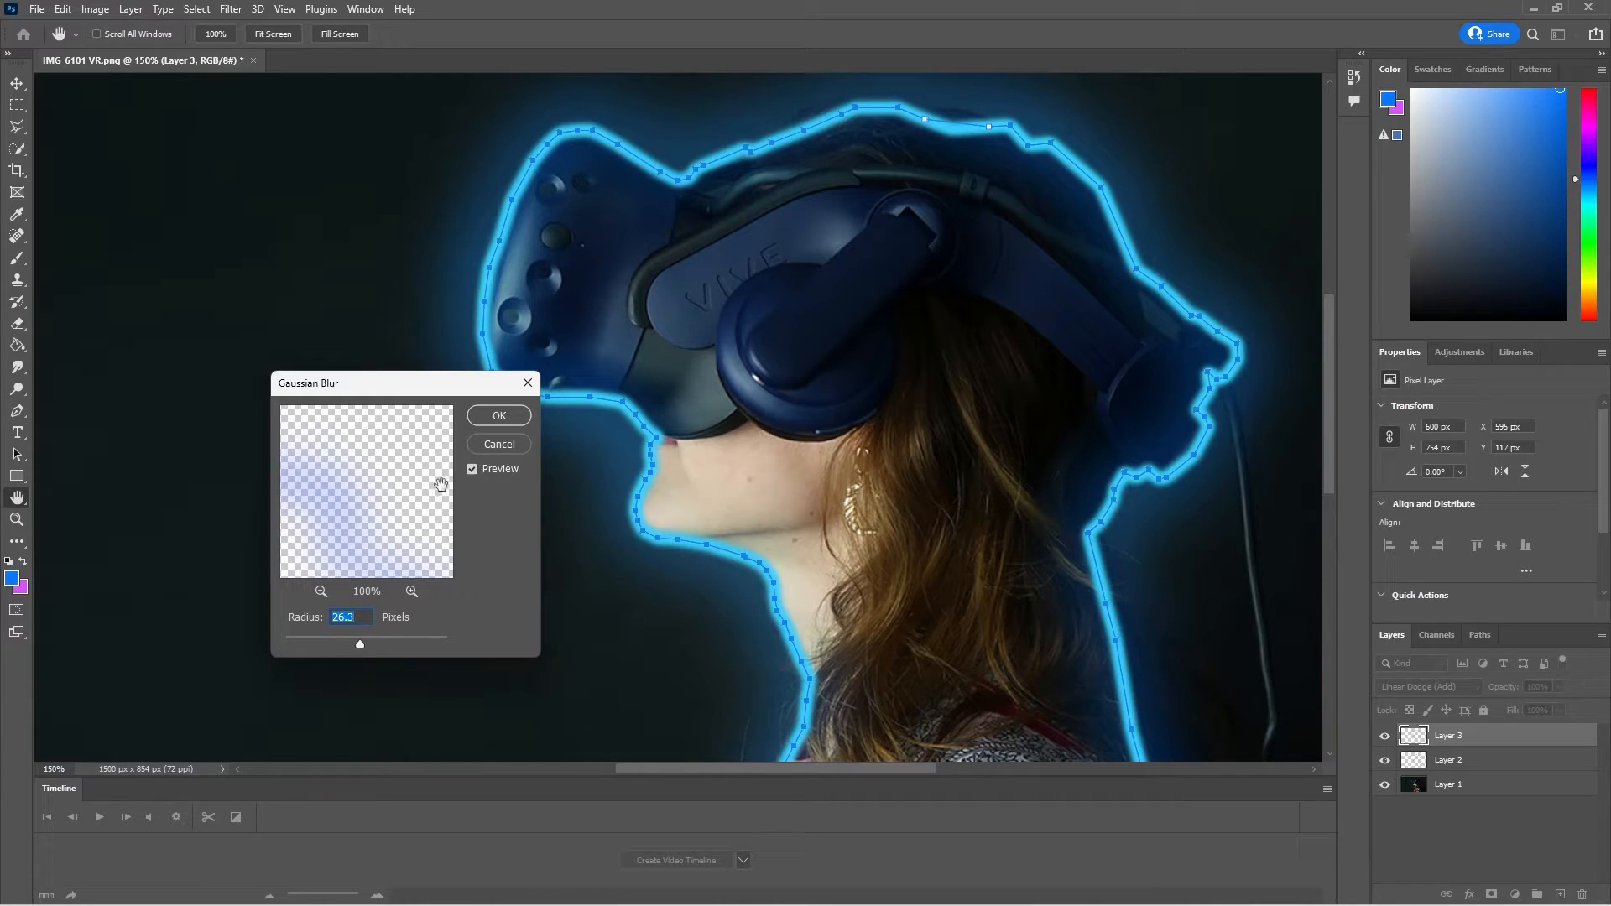
{"action": "mouse_move", "coordinate": [358, 643]}
{"action": "left_mouse_down"}
{"action": "mouse_move", "coordinate": [314, 637]}
{"action": "mouse_move", "coordinate": [339, 643]}
{"action": "left_mouse_up"}
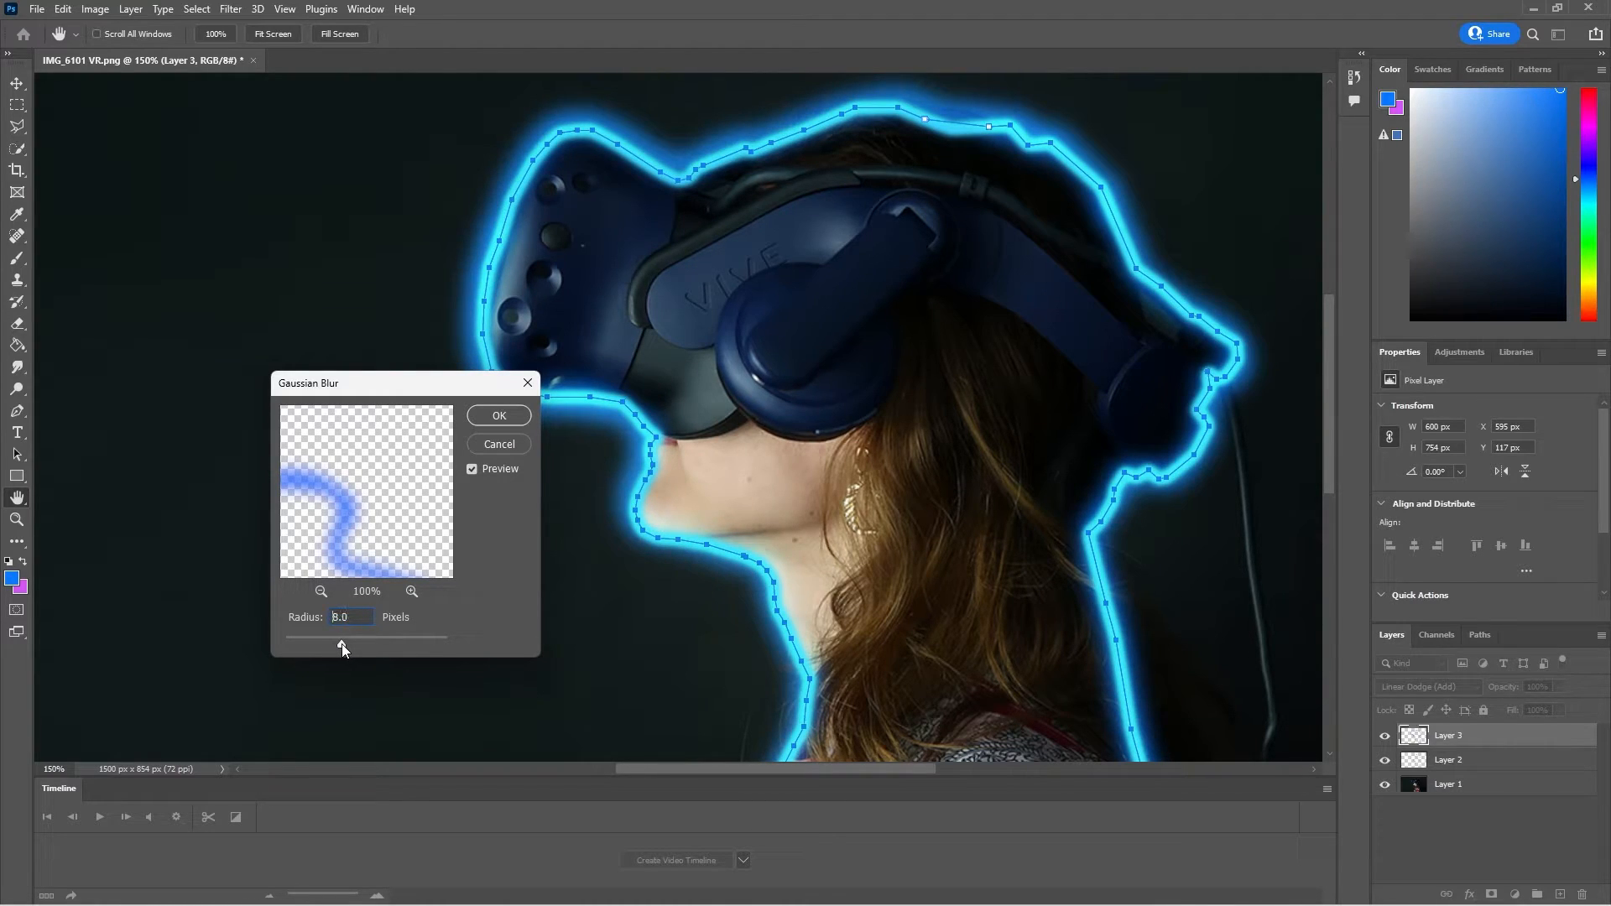
{"action": "left_click_drag", "start_coordinate": [344, 642], "coordinate": [340, 643]}
{"action": "left_click", "coordinate": [506, 419]}
Try a second Gaussian Blur with a 9.0 px radius on the glow in Layer 3
{"action": "scroll", "coordinate": [646, 476], "scroll_direction": "down", "scroll_amount": 2}
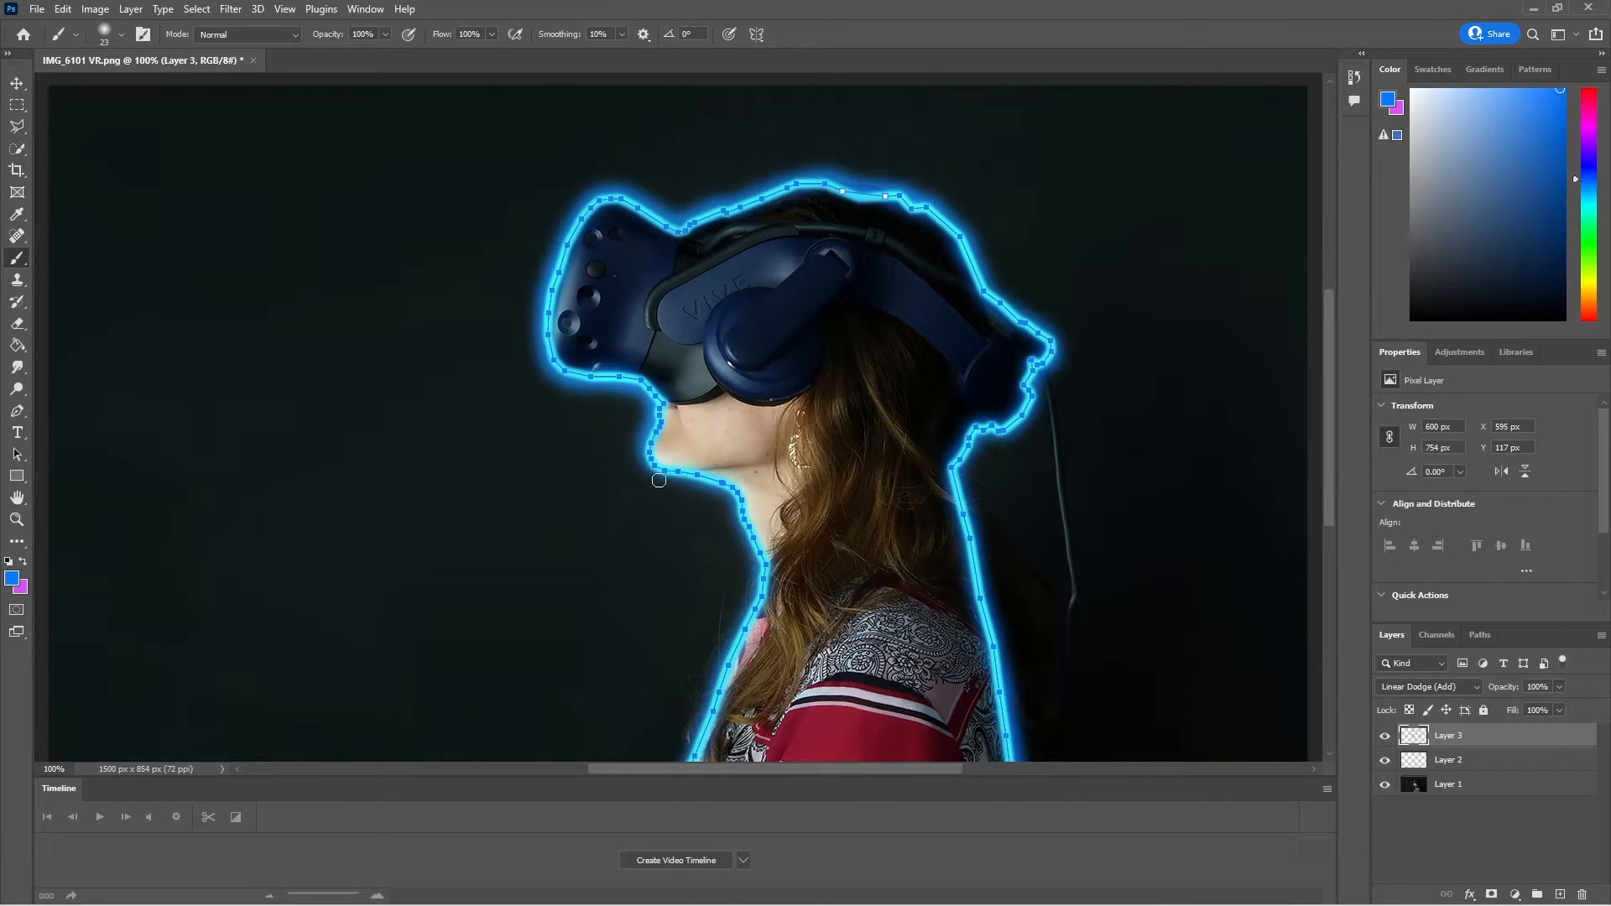
{"action": "scroll", "coordinate": [813, 588], "scroll_direction": "down", "scroll_amount": 1}
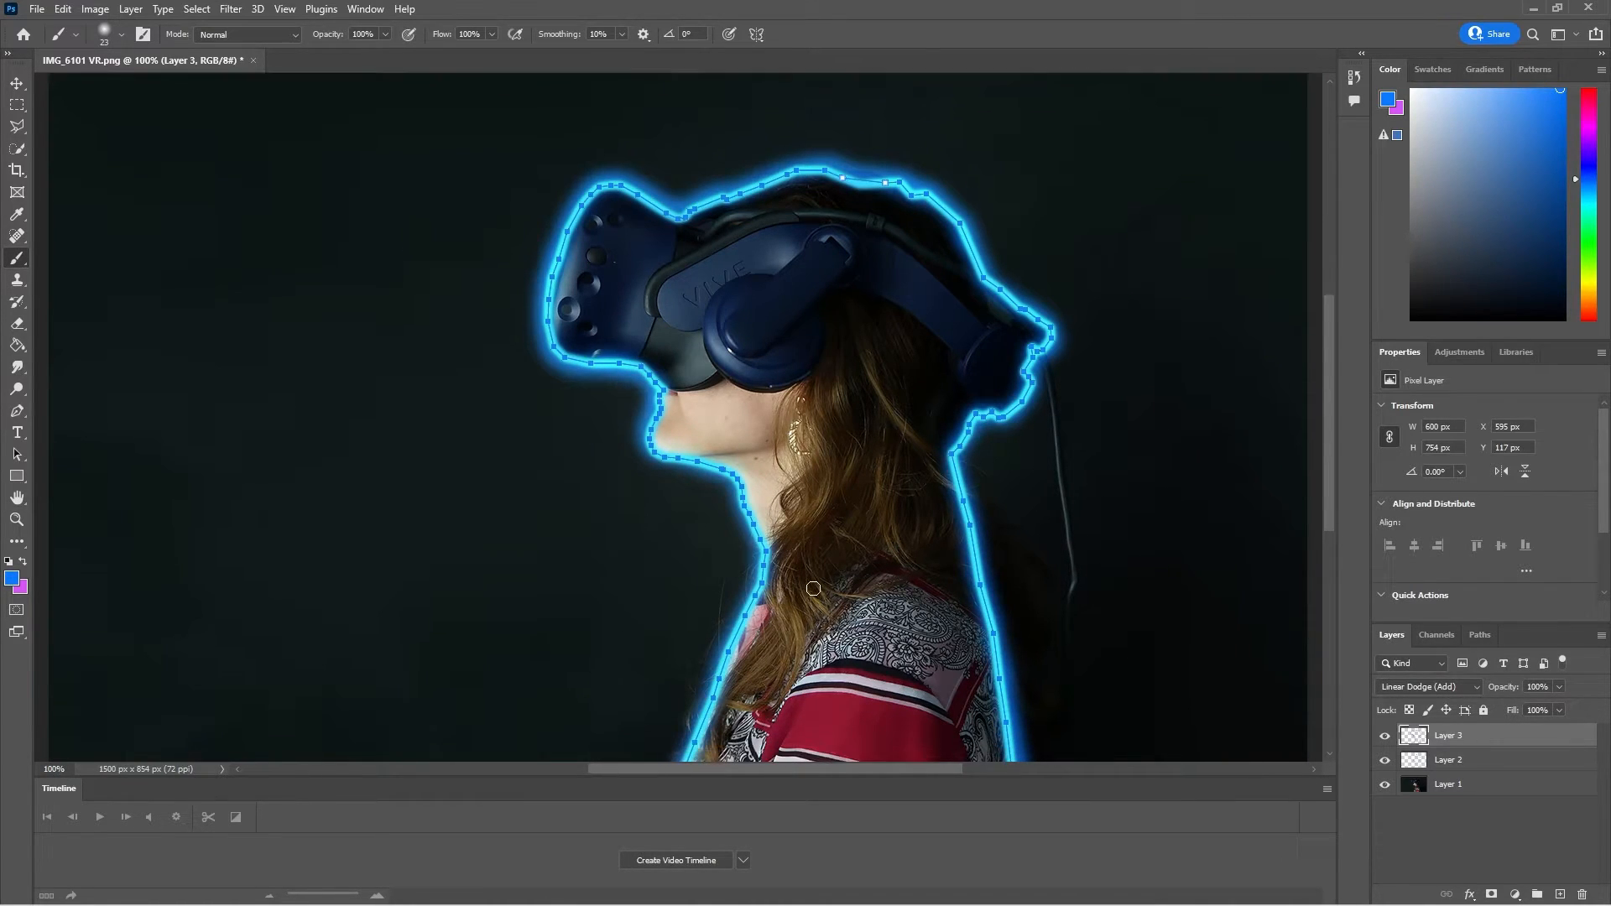
{"action": "left_click", "coordinate": [1446, 763]}
{"action": "left_click", "coordinate": [1460, 739]}
{"action": "left_click", "coordinate": [231, 10]}
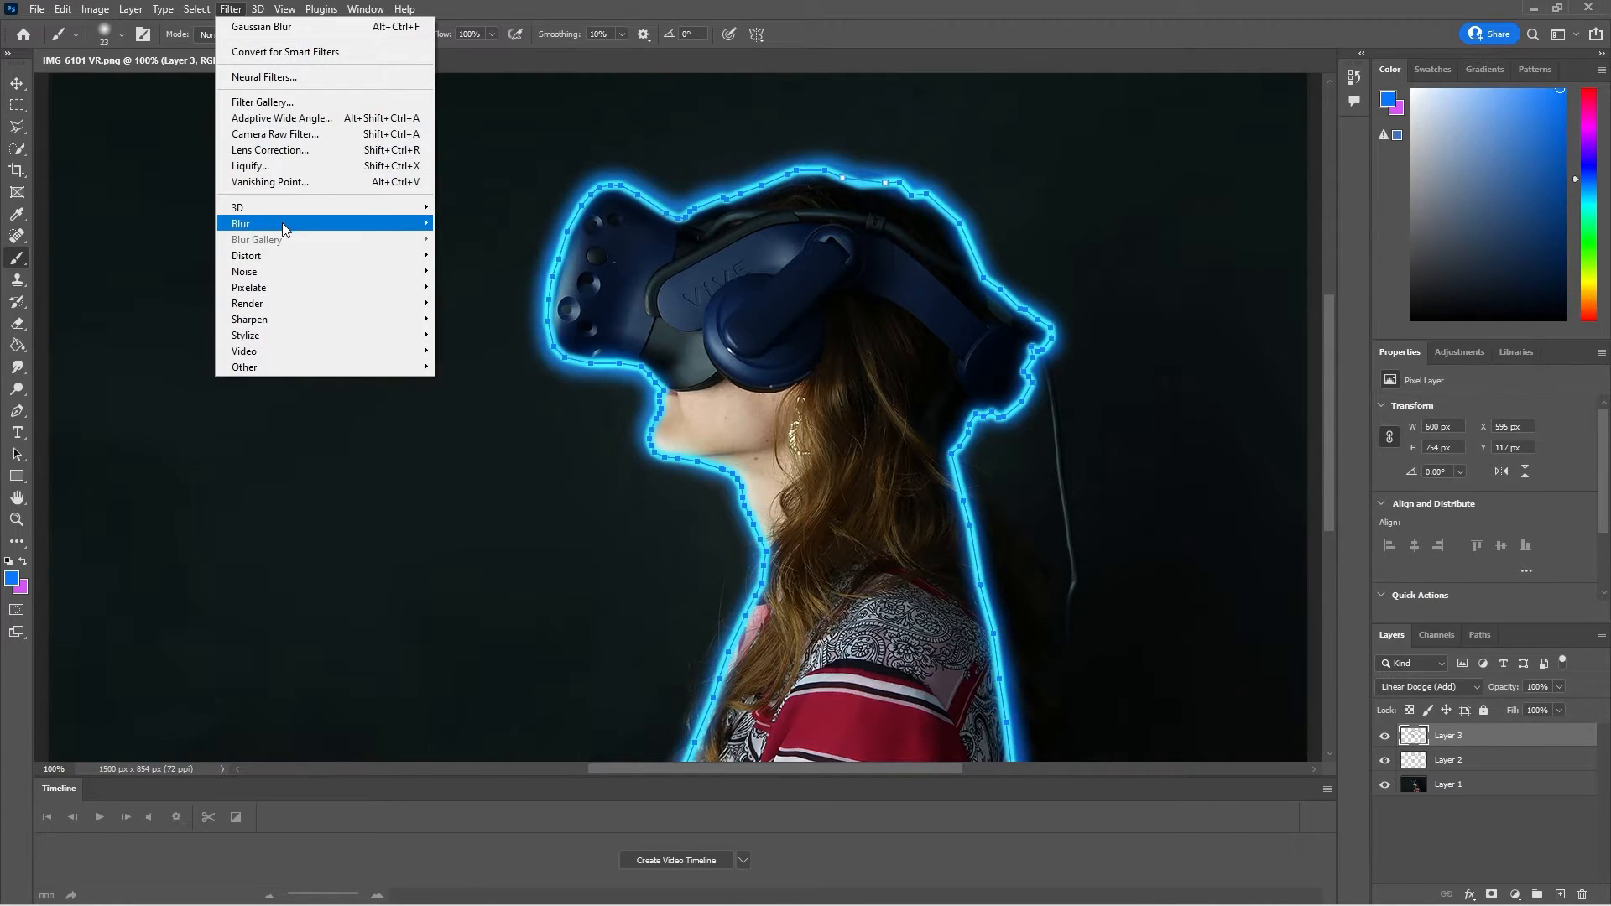
{"action": "mouse_move", "coordinate": [283, 229]}
{"action": "left_click", "coordinate": [492, 286]}
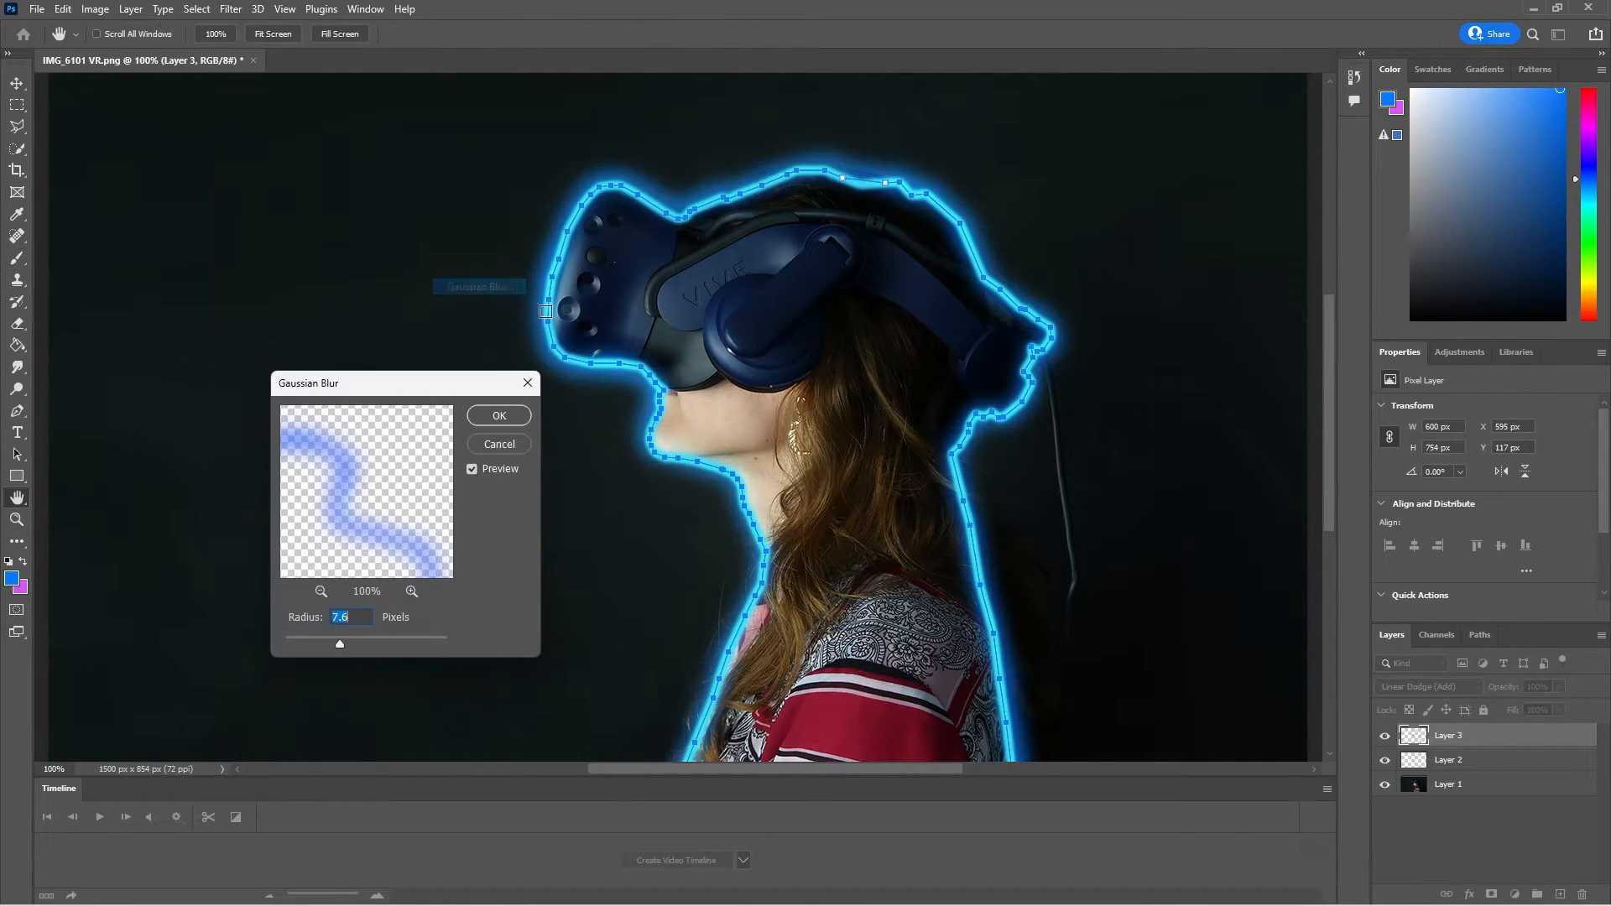
{"action": "left_click_drag", "start_coordinate": [350, 642], "coordinate": [346, 643]}
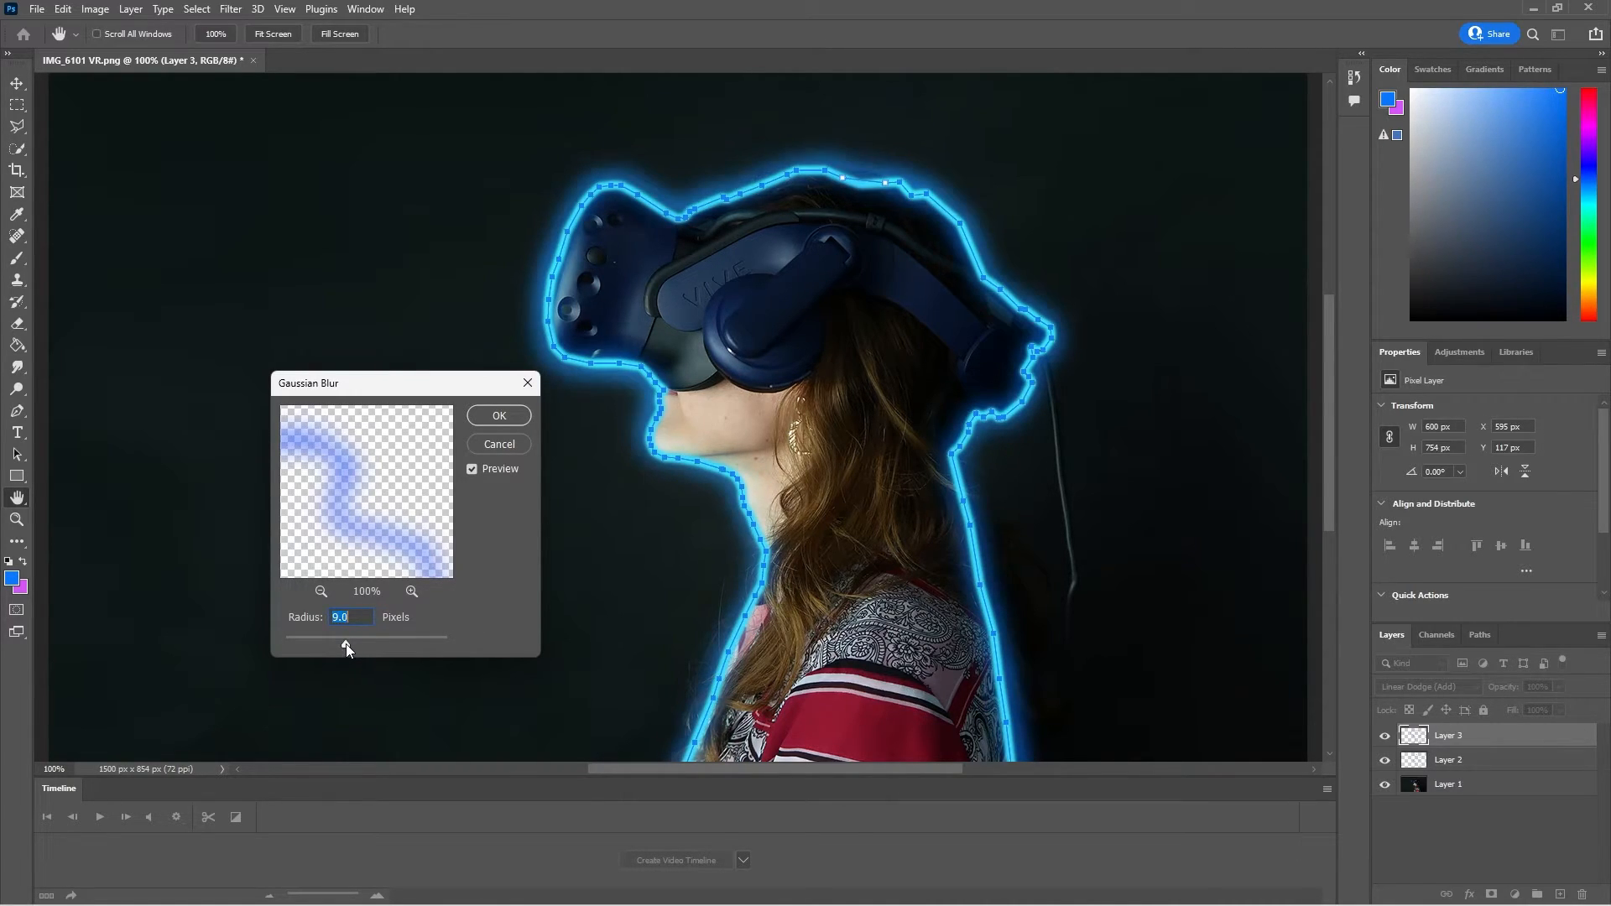
{"action": "left_click", "coordinate": [499, 416]}
Apply a Gaussian Blur with a 4.3 px radius to the light blue outline on Layer 2
{"action": "key", "text": "b"}
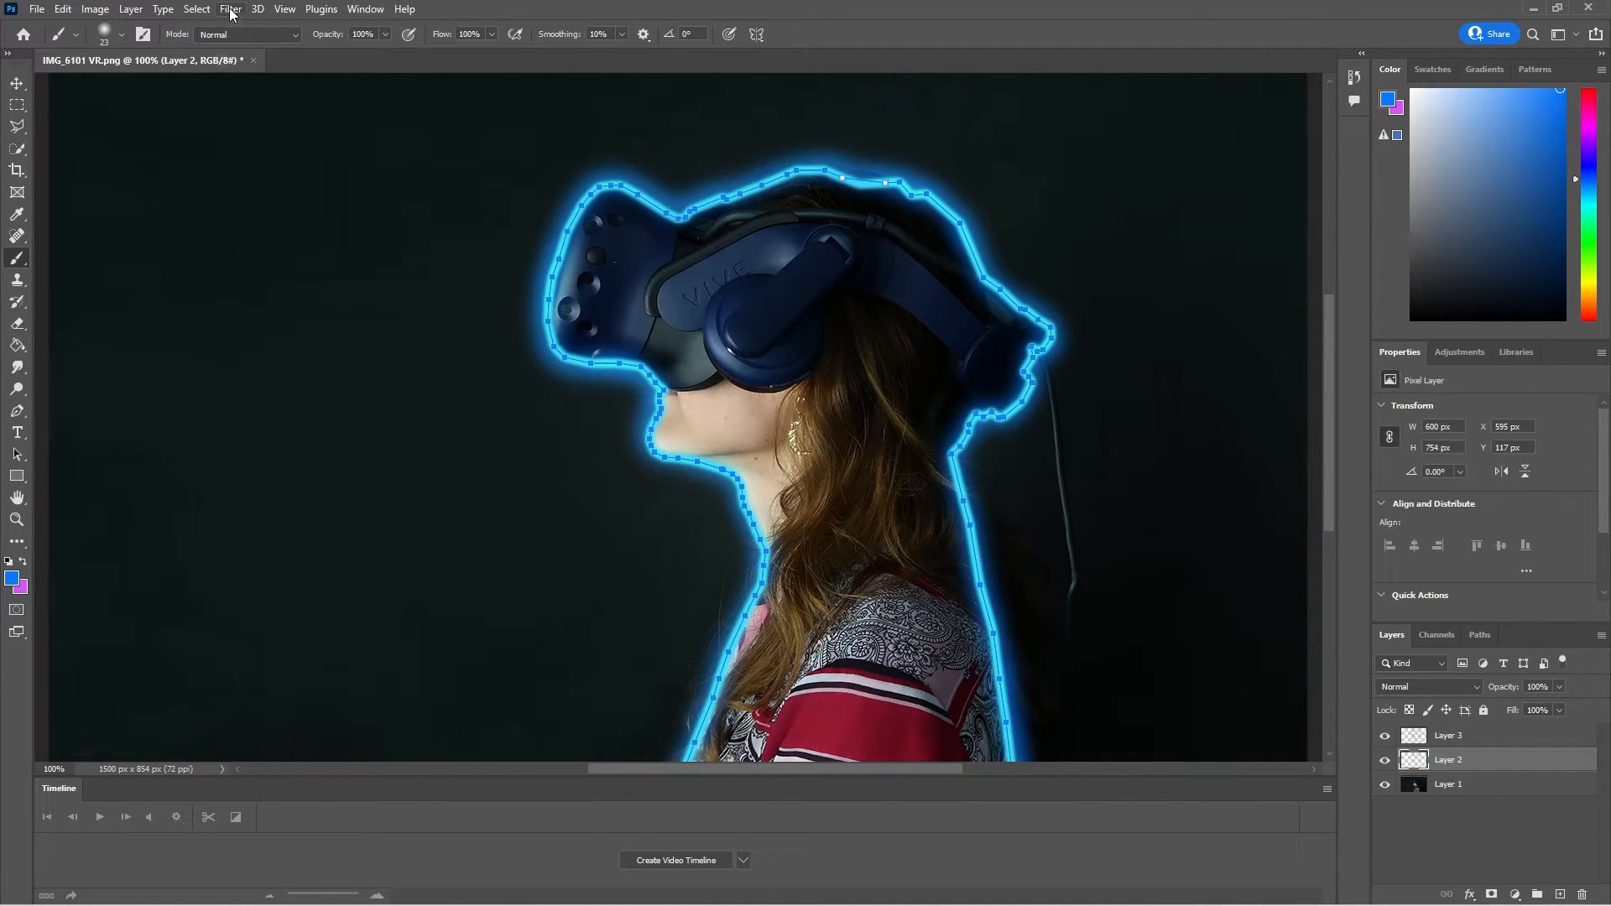
{"action": "left_click", "coordinate": [231, 10]}
{"action": "mouse_move", "coordinate": [287, 225]}
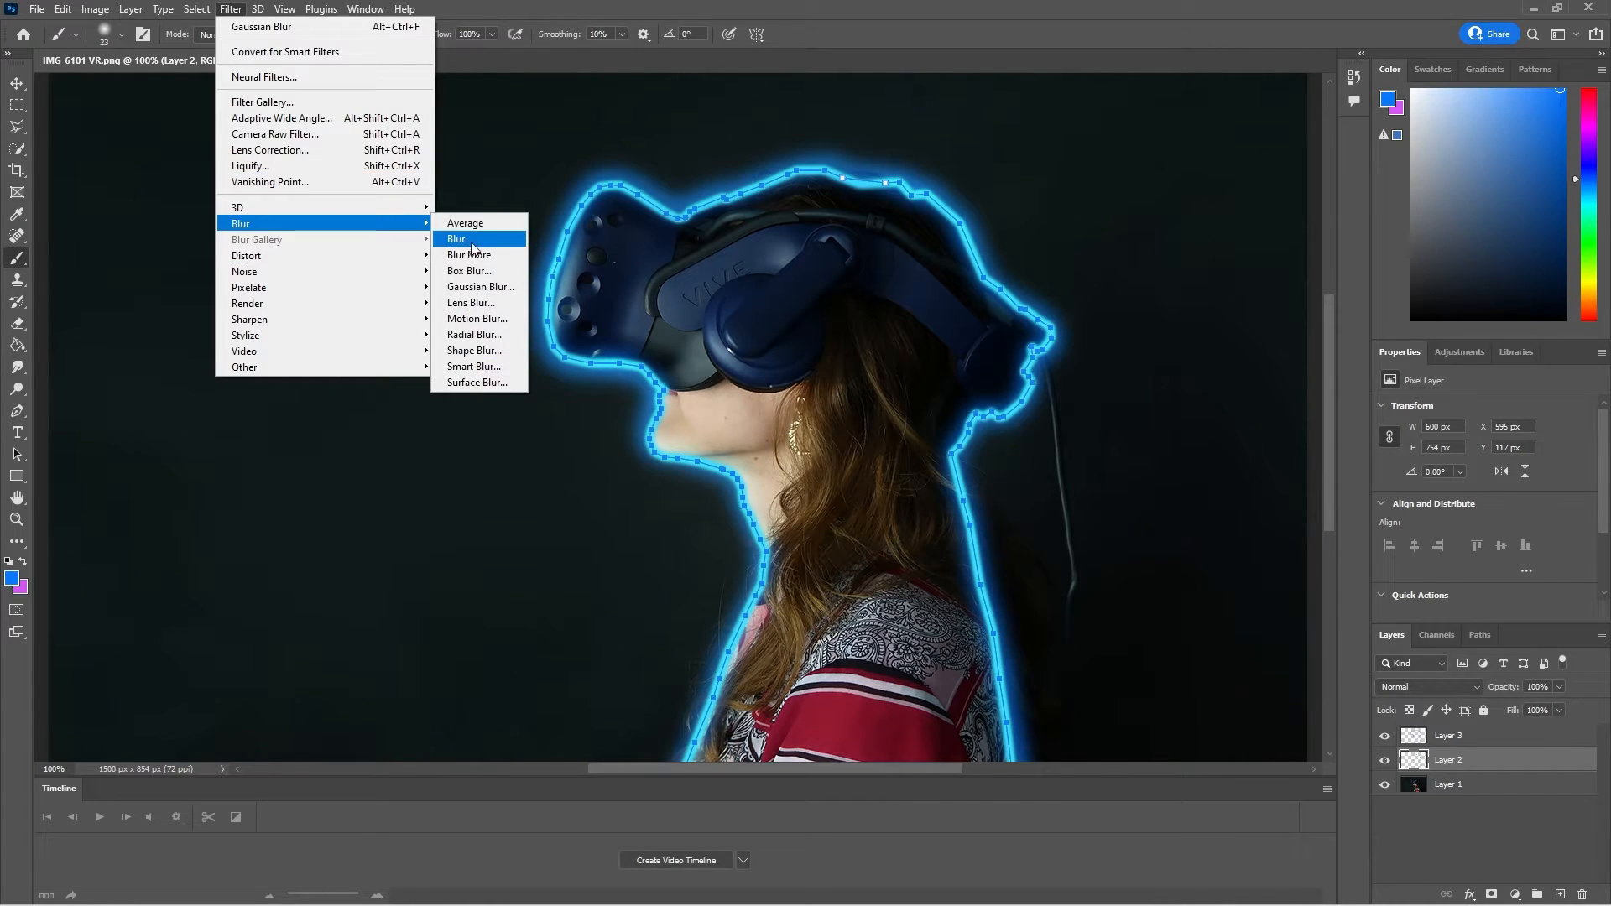
{"action": "left_click", "coordinate": [478, 286]}
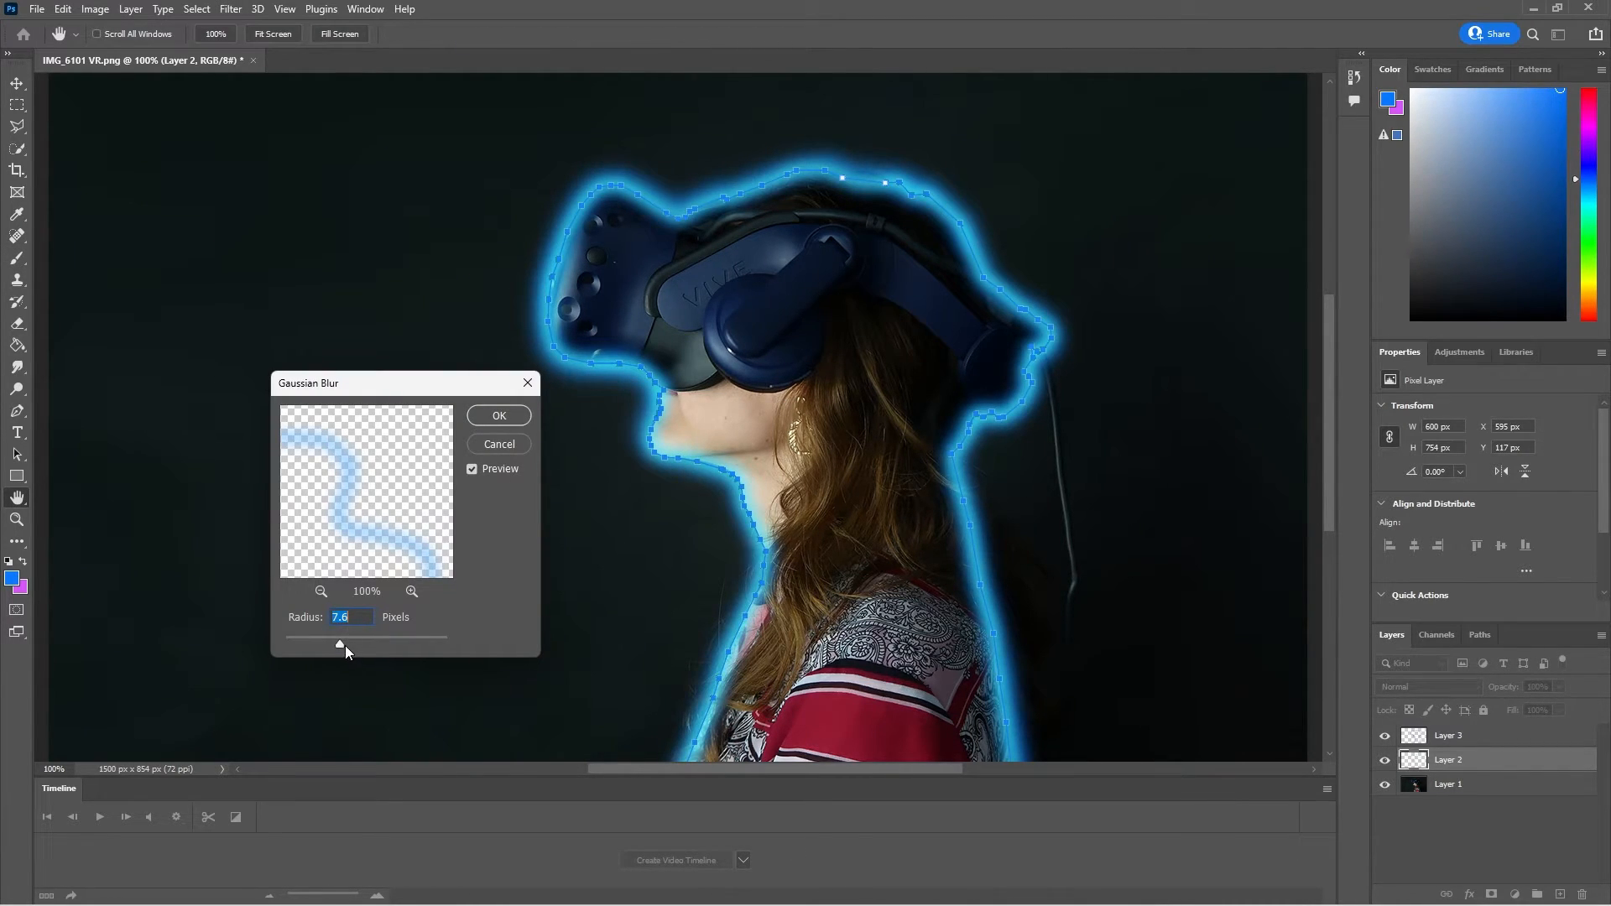
{"action": "left_click_drag", "start_coordinate": [311, 641], "coordinate": [306, 641]}
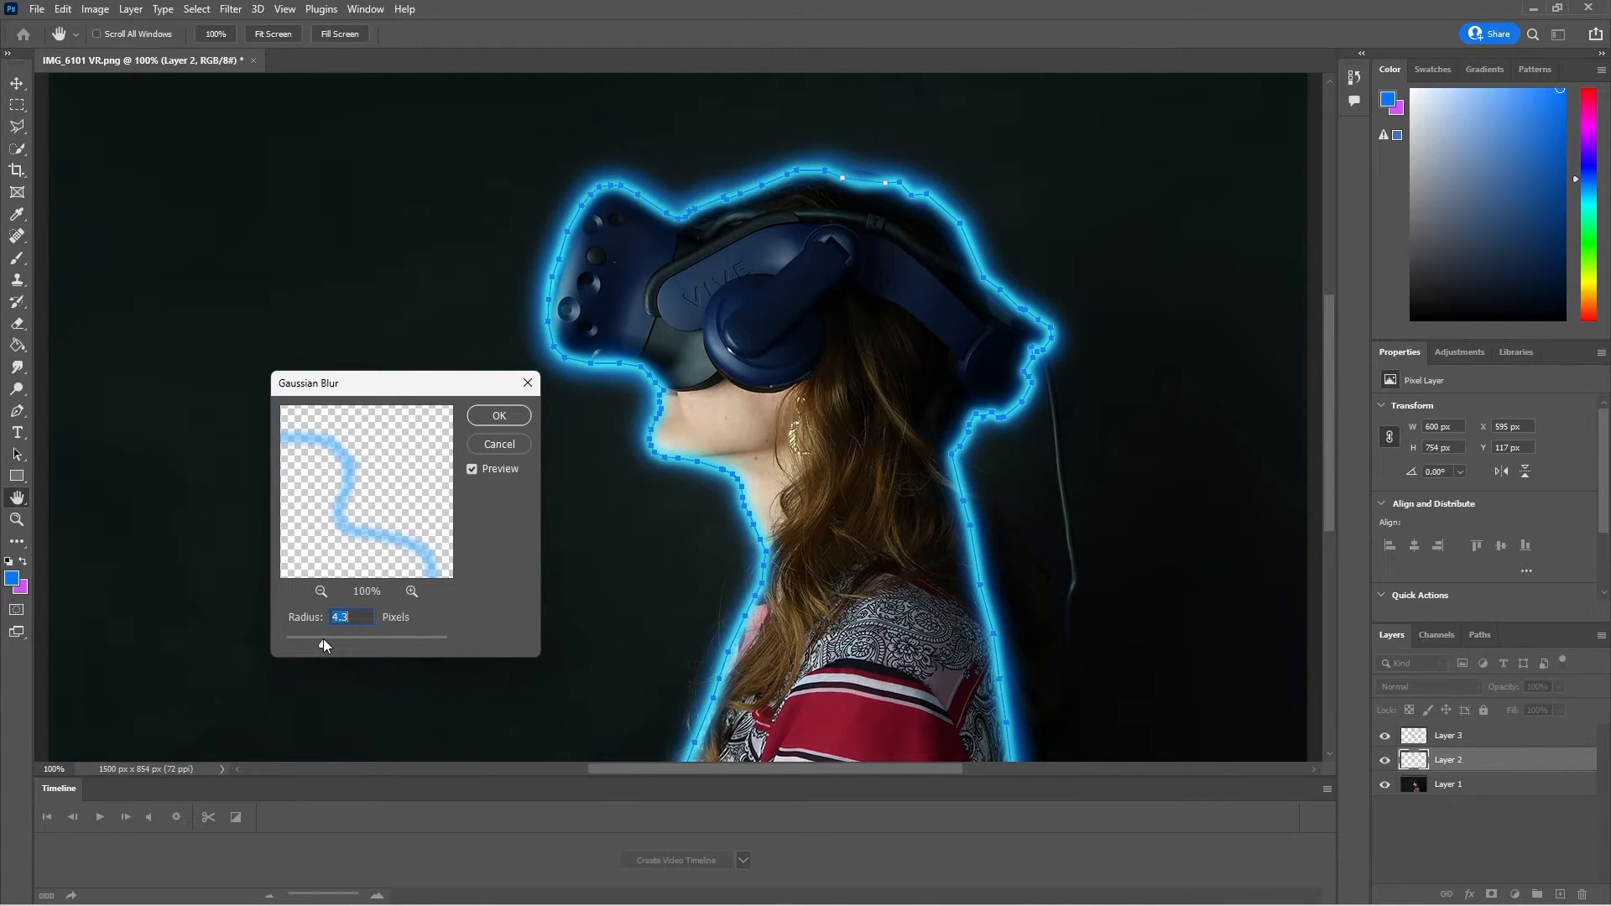
{"action": "left_click", "coordinate": [507, 417]}
{"action": "key", "text": "b"}
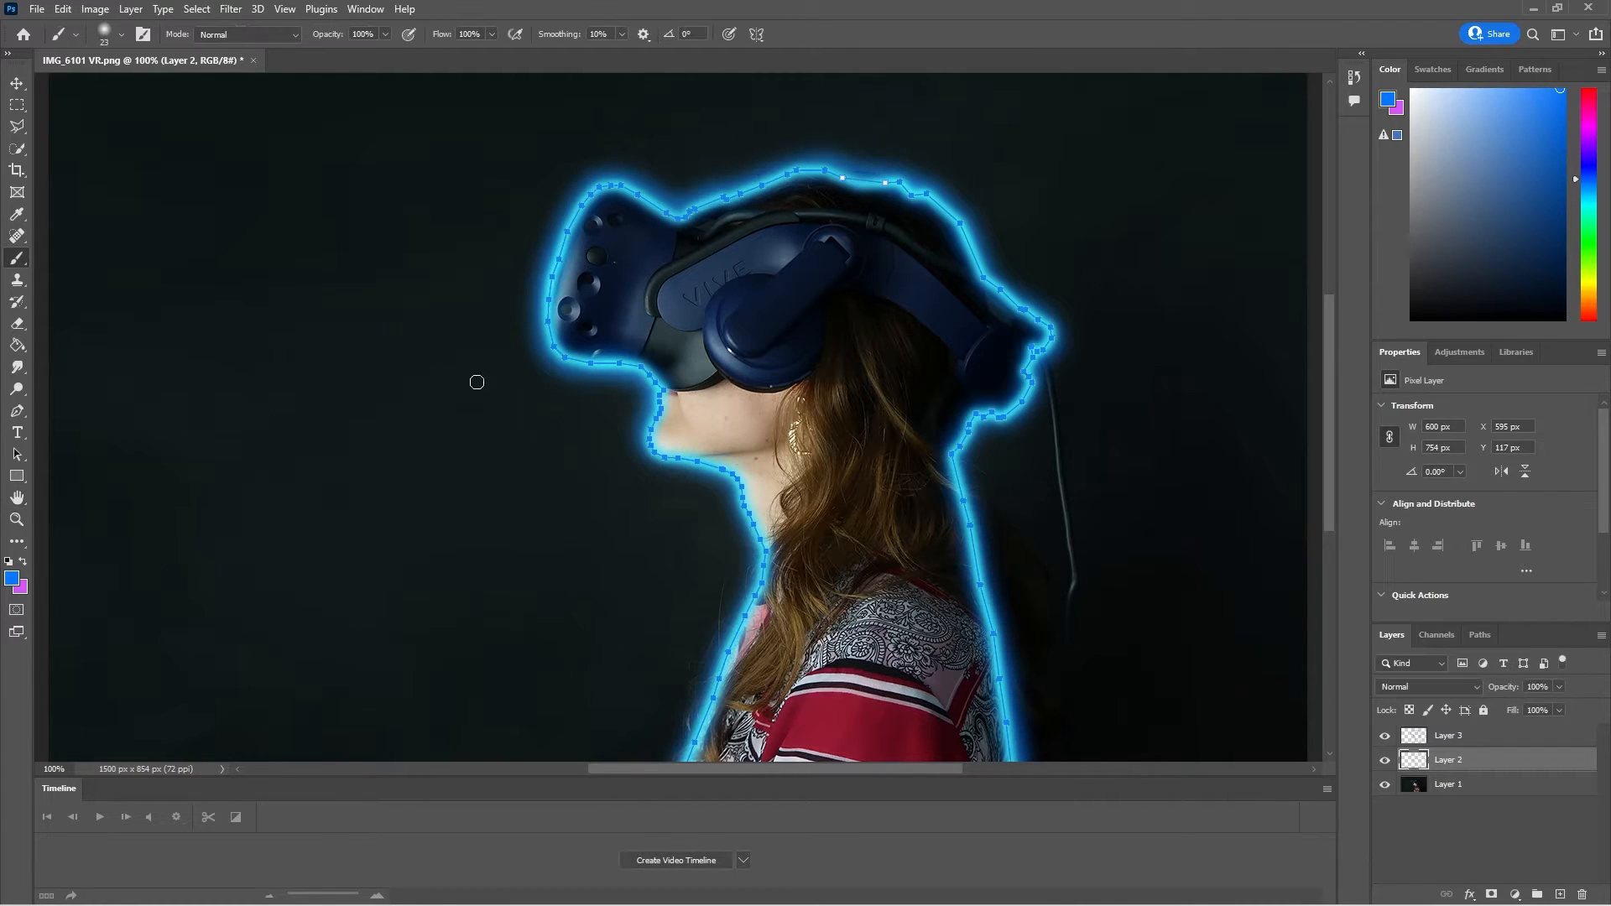
Try a Color Balance adjustment layer above Layer 1 and shift its midtones on the Yellow–Blue axis
{"action": "left_click", "coordinate": [17, 104]}
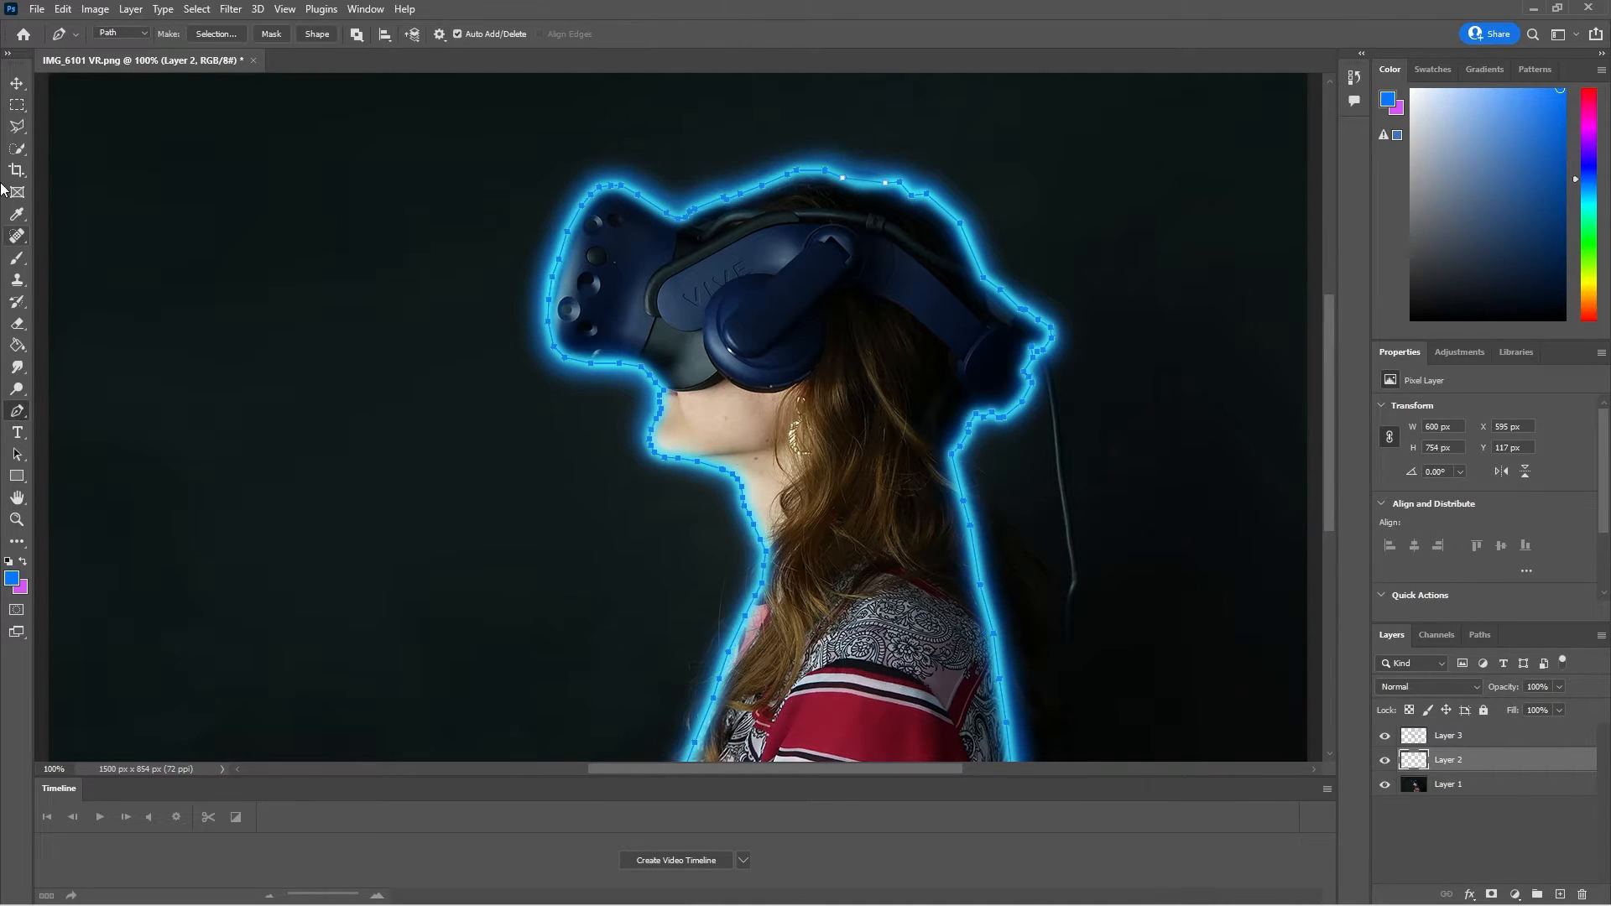
{"action": "left_click", "coordinate": [1432, 746]}
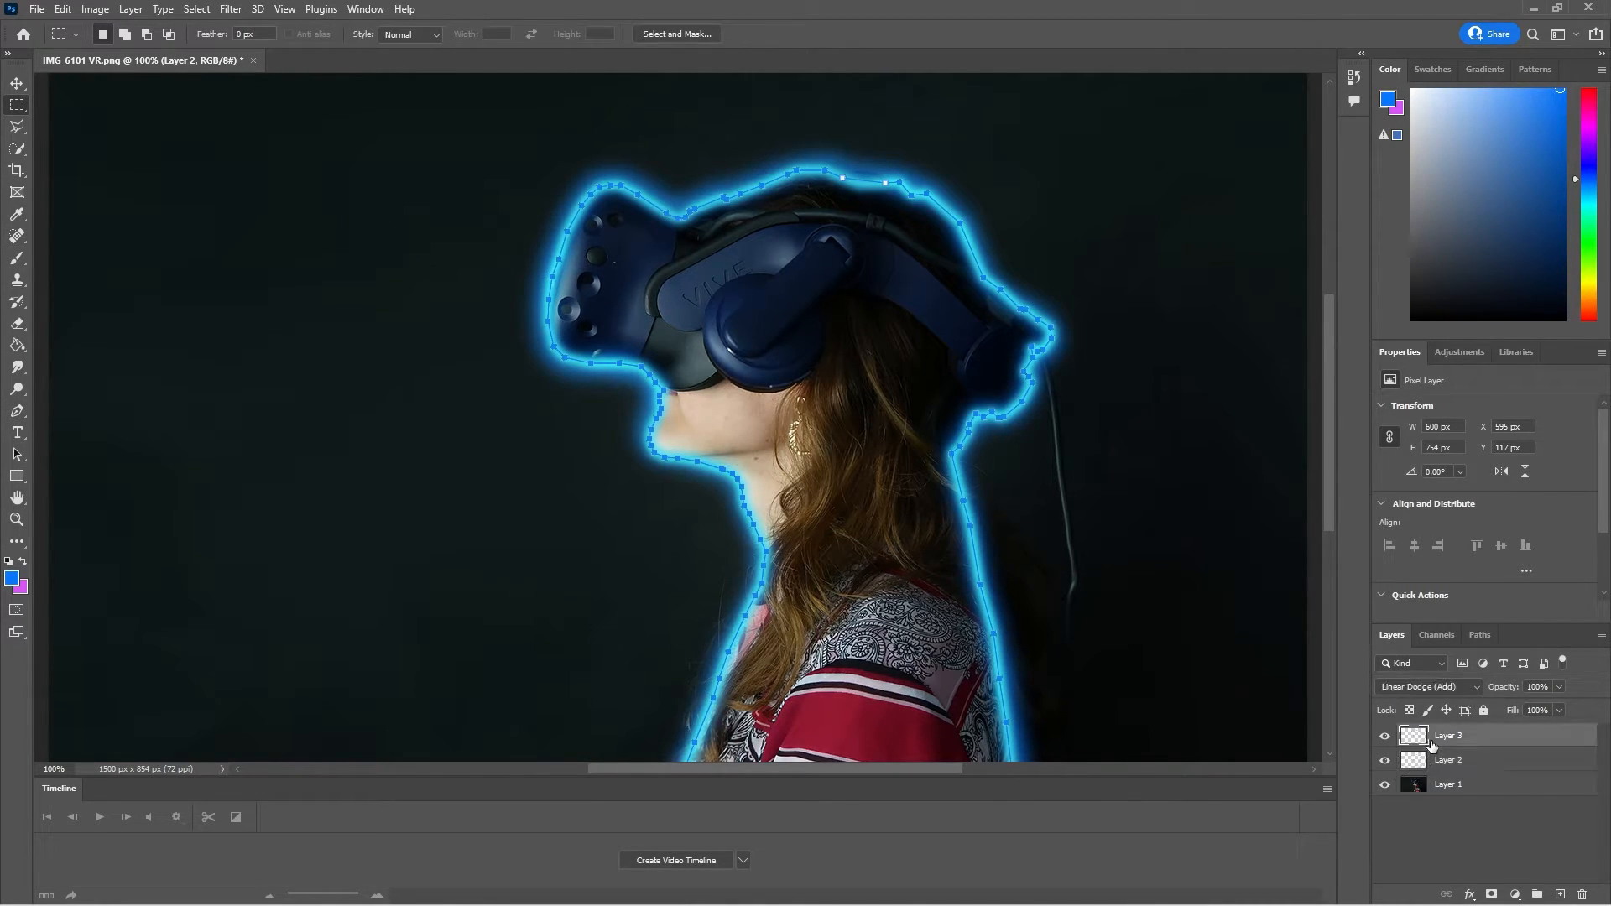
{"action": "left_click", "coordinate": [1441, 789]}
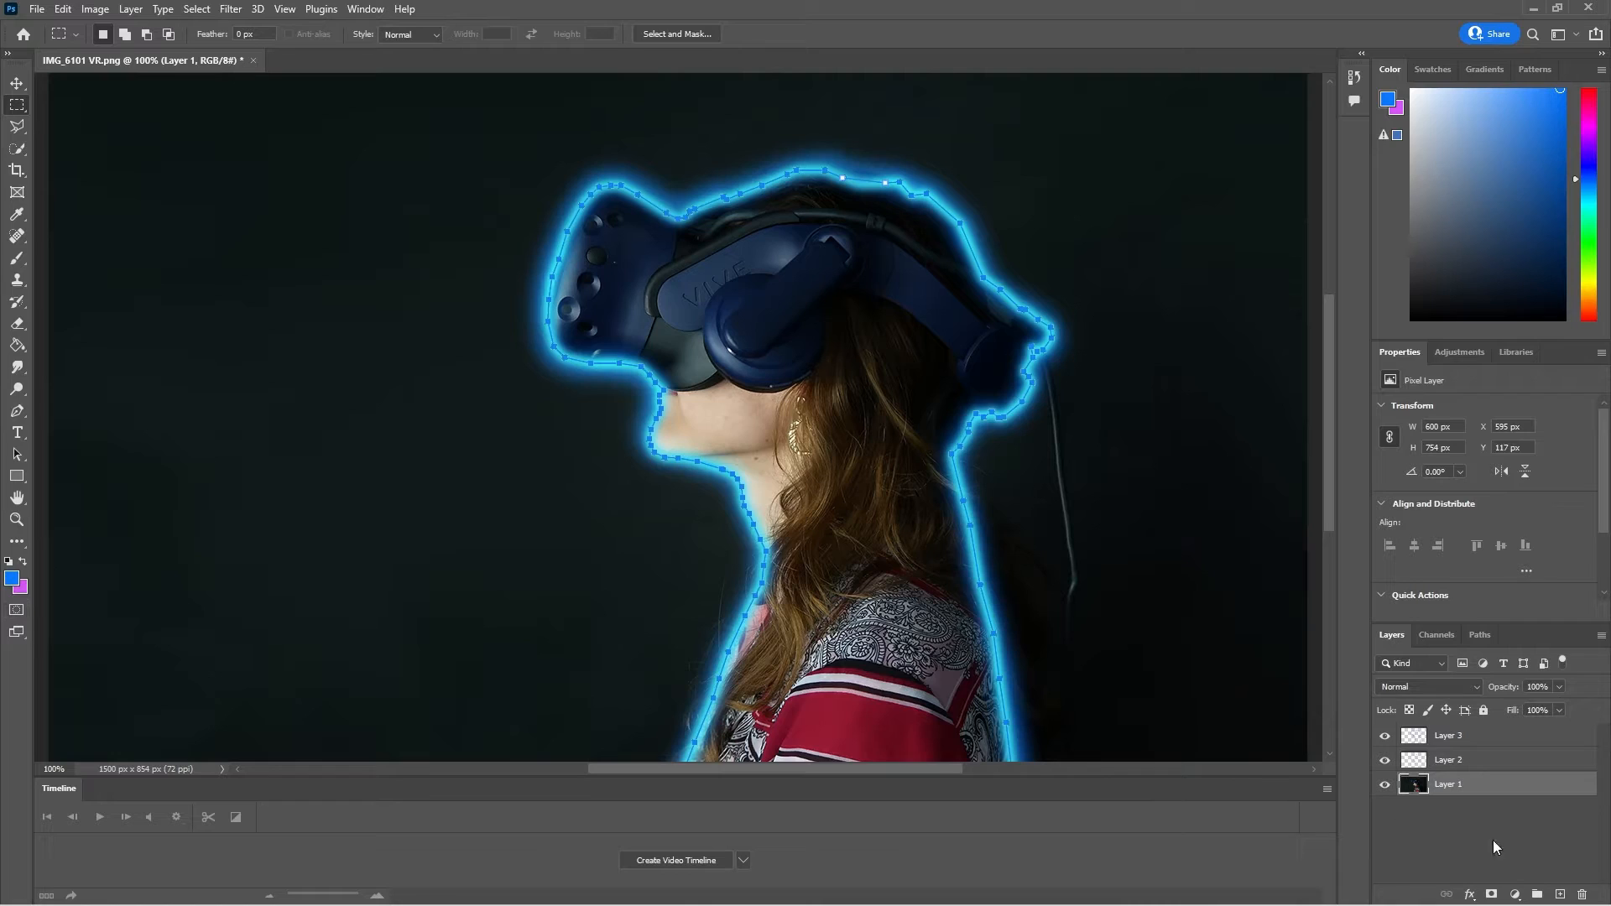
{"action": "left_click", "coordinate": [1470, 767]}
{"action": "left_click", "coordinate": [1460, 790]}
{"action": "left_click", "coordinate": [1514, 894]}
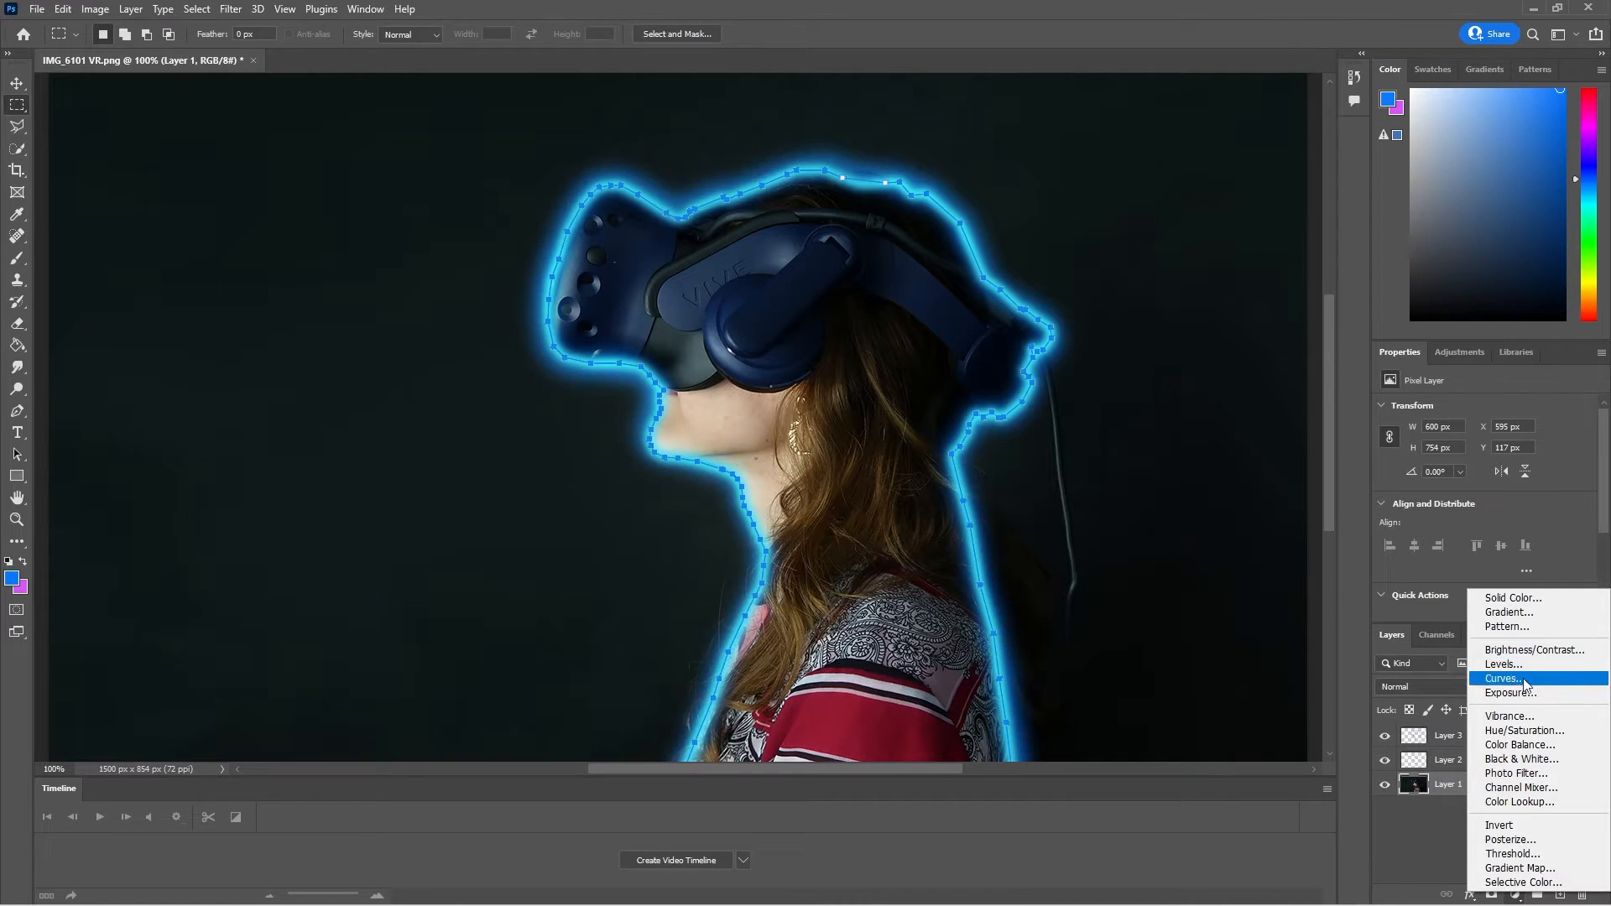
{"action": "left_click", "coordinate": [1520, 745]}
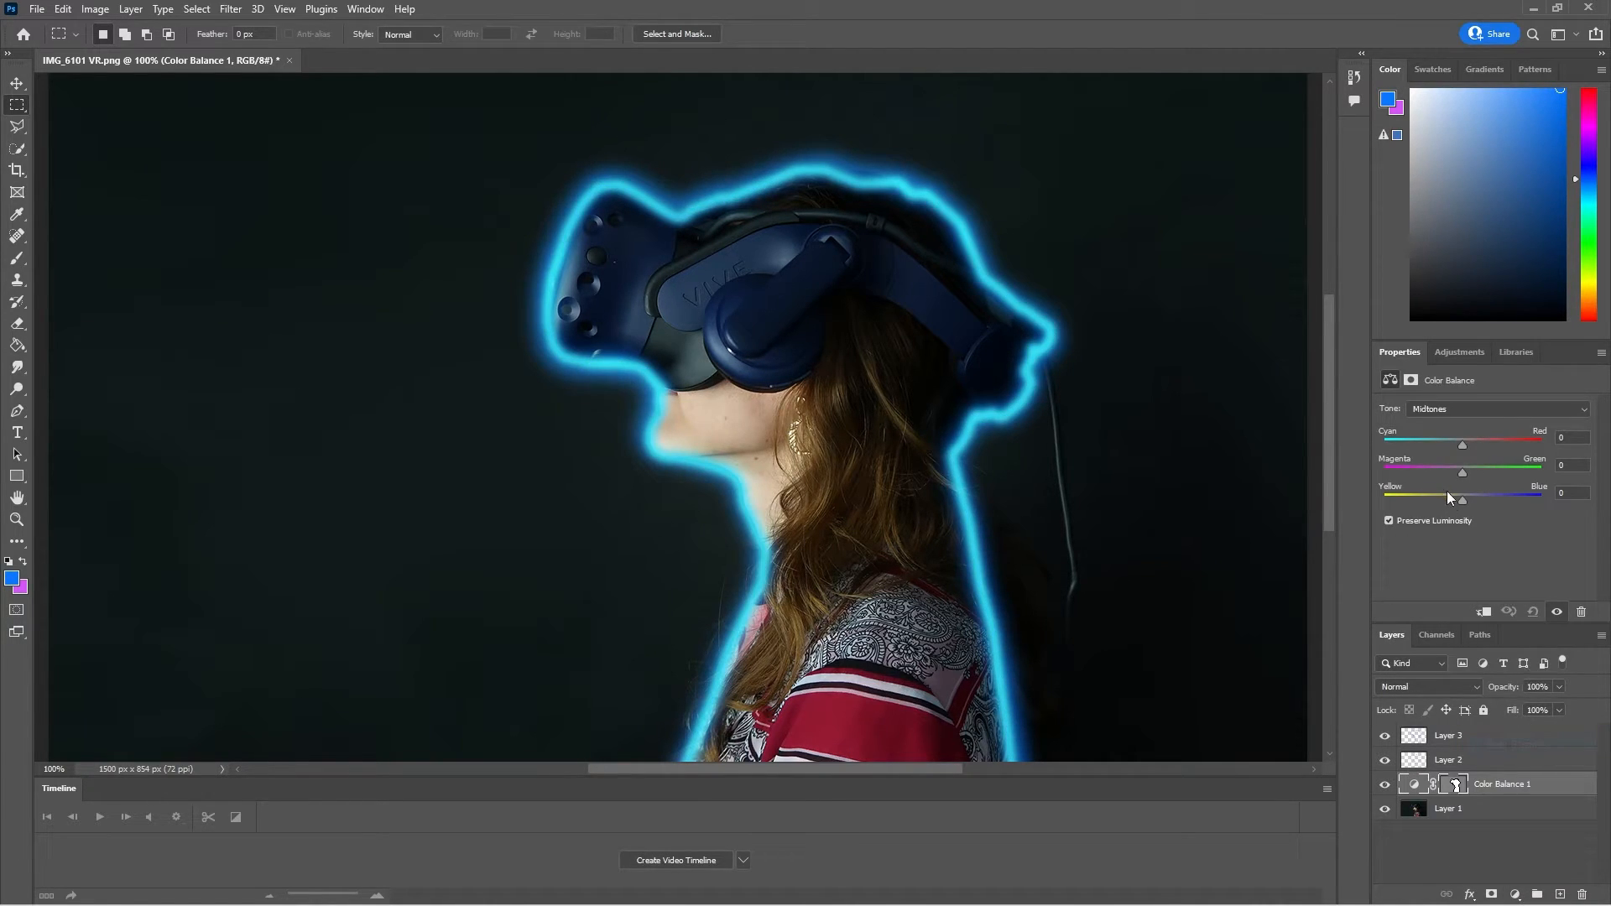
{"action": "left_click_drag", "start_coordinate": [1504, 502], "coordinate": [1460, 506]}
{"action": "key", "text": "ctrl+z"}
{"action": "left_click", "coordinate": [1446, 786]}
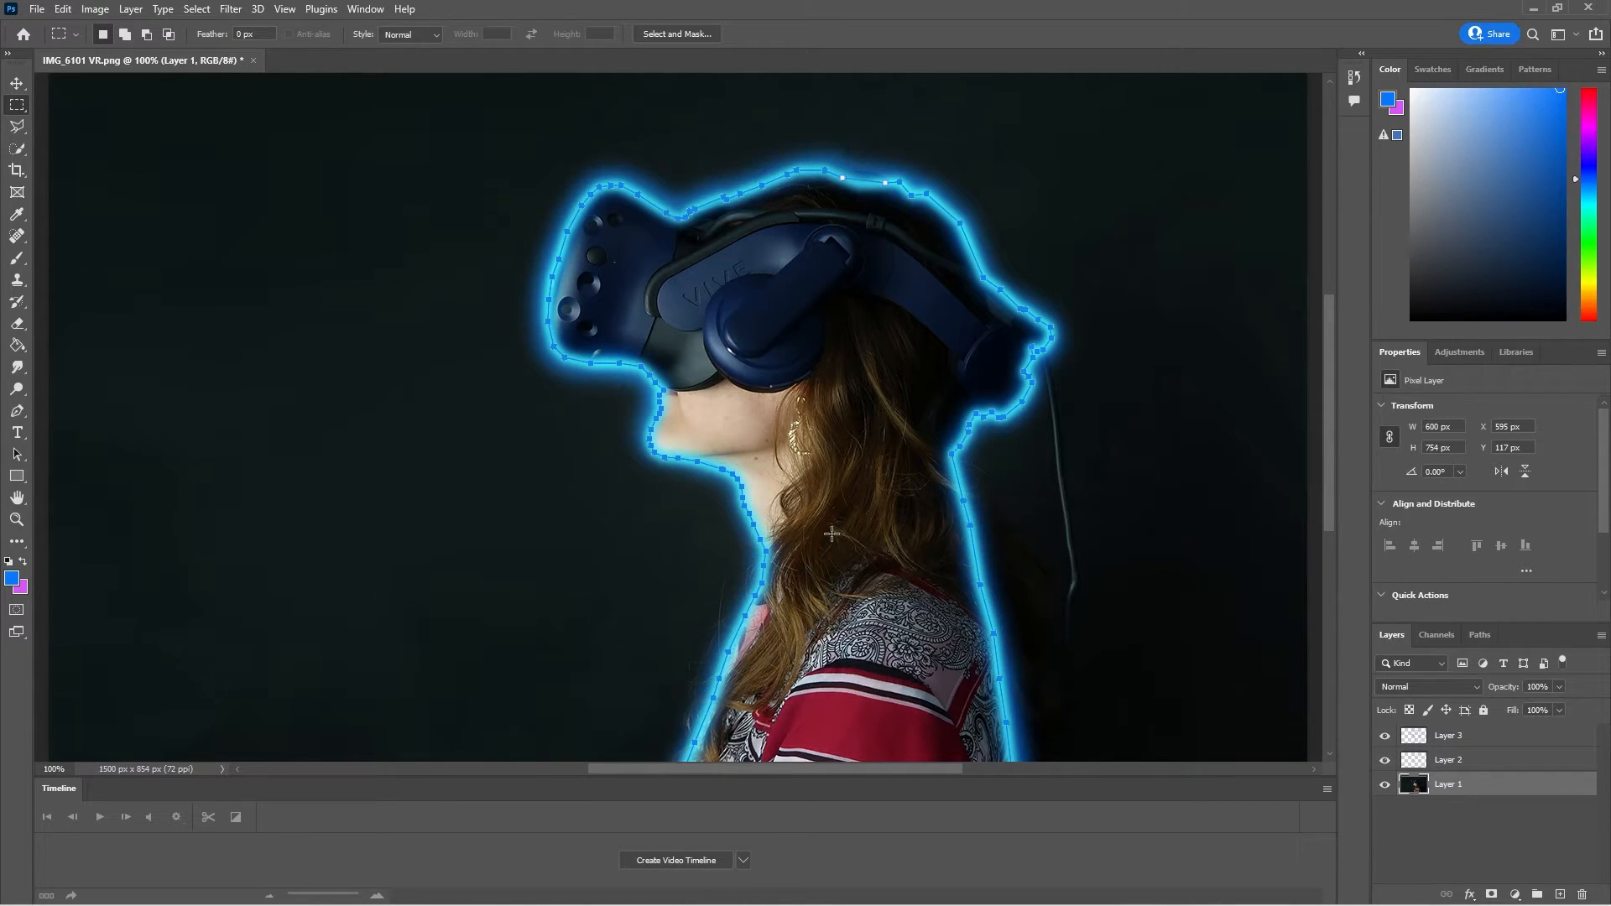
Select the woman and the headset on Layer 1 with the Quick Selection tool
{"action": "left_click", "coordinate": [15, 151]}
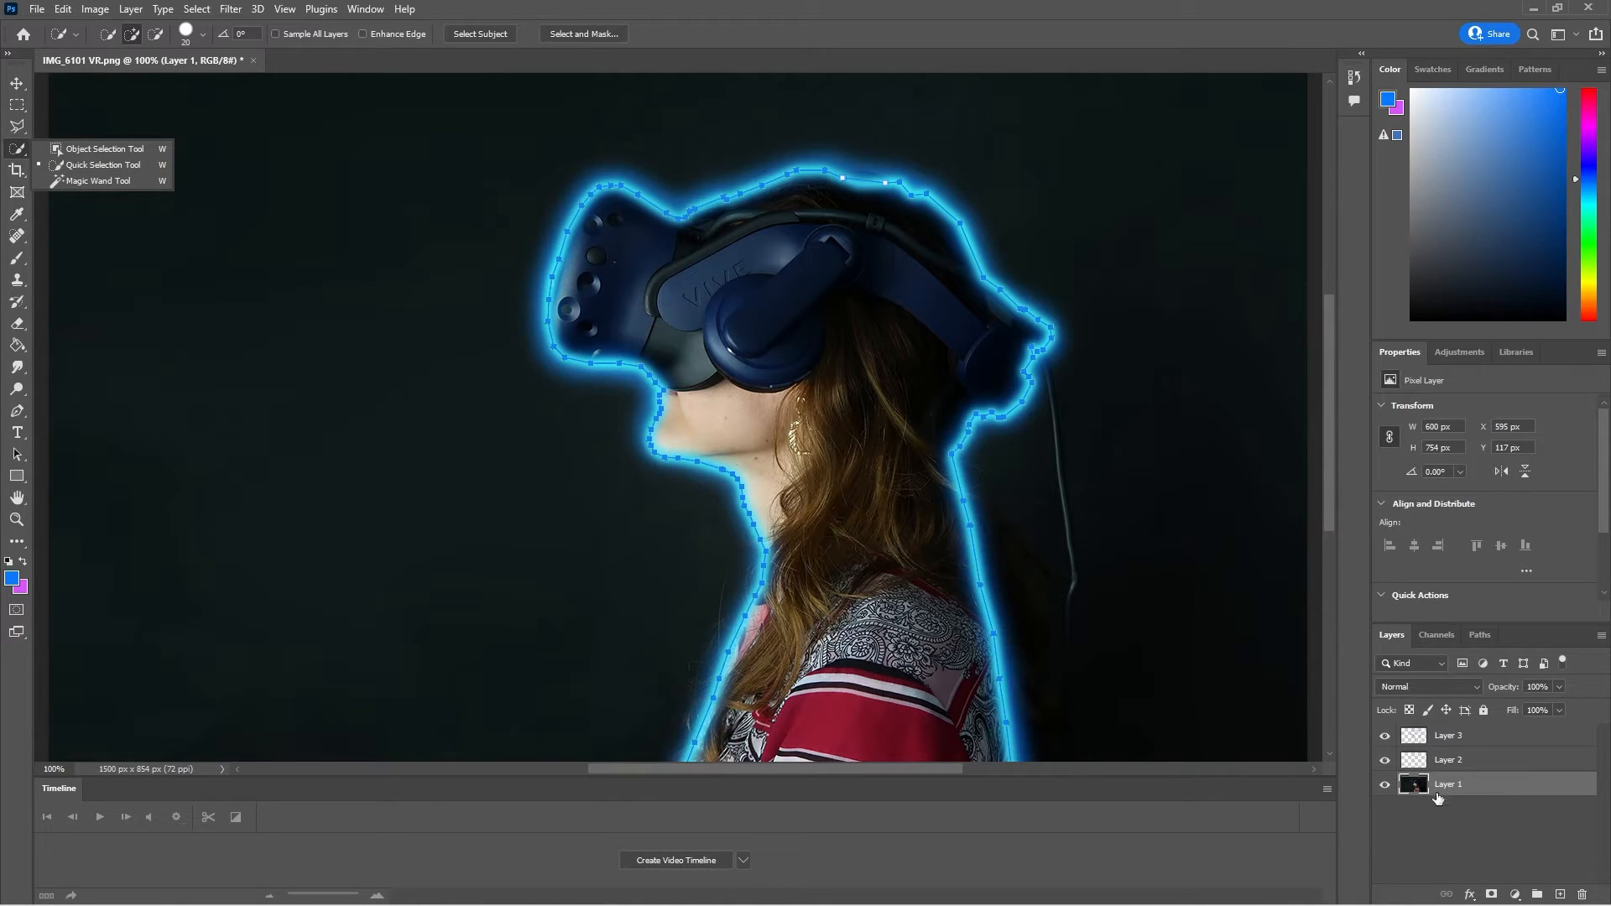
{"action": "left_click", "coordinate": [87, 165]}
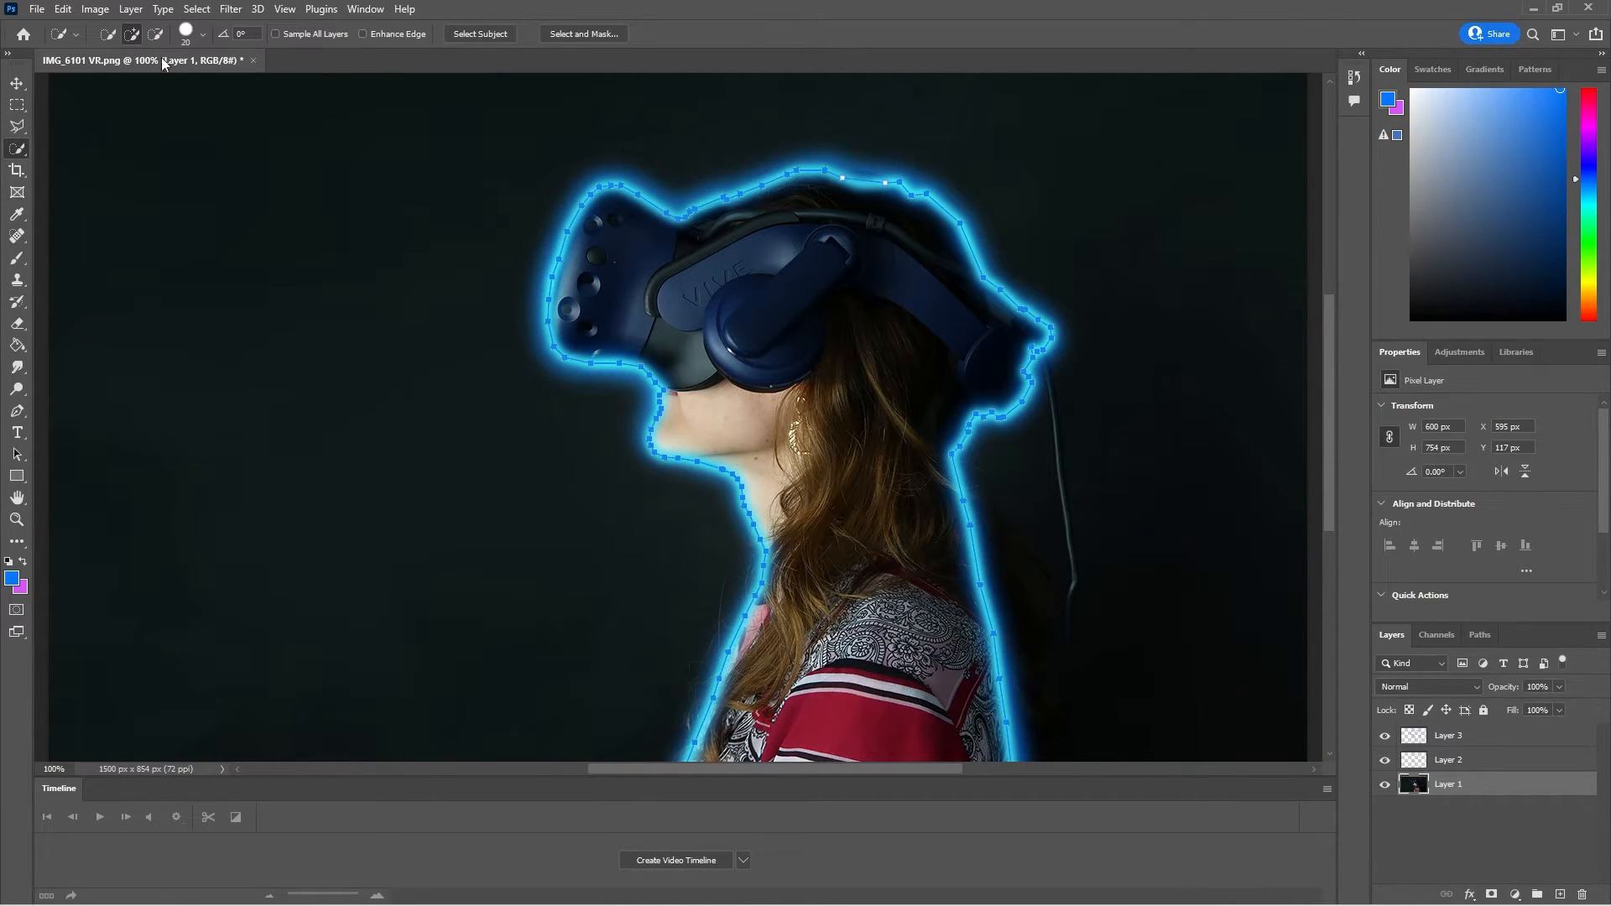
{"action": "mouse_move", "coordinate": [600, 244]}
{"action": "left_mouse_down"}
{"action": "mouse_move", "coordinate": [598, 280]}
{"action": "mouse_move", "coordinate": [651, 326]}
{"action": "mouse_move", "coordinate": [568, 307]}
{"action": "mouse_move", "coordinate": [570, 335]}
{"action": "mouse_move", "coordinate": [654, 343]}
{"action": "mouse_move", "coordinate": [699, 392]}
{"action": "mouse_move", "coordinate": [696, 420]}
{"action": "mouse_move", "coordinate": [763, 453]}
{"action": "mouse_move", "coordinate": [793, 496]}
{"action": "mouse_move", "coordinate": [808, 585]}
{"action": "mouse_move", "coordinate": [754, 734]}
{"action": "mouse_move", "coordinate": [936, 764]}
{"action": "mouse_move", "coordinate": [997, 733]}
{"action": "mouse_move", "coordinate": [1001, 754]}
{"action": "mouse_move", "coordinate": [929, 441]}
{"action": "left_mouse_up"}
{"action": "mouse_move", "coordinate": [565, 113]}
{"action": "left_mouse_down"}
{"action": "mouse_move", "coordinate": [499, 121]}
{"action": "mouse_move", "coordinate": [587, 135]}
{"action": "mouse_move", "coordinate": [903, 106]}
{"action": "mouse_move", "coordinate": [1127, 145]}
{"action": "mouse_move", "coordinate": [1155, 188]}
{"action": "mouse_move", "coordinate": [1186, 342]}
{"action": "mouse_move", "coordinate": [1192, 649]}
{"action": "mouse_move", "coordinate": [1176, 675]}
{"action": "mouse_move", "coordinate": [1088, 635]}
{"action": "mouse_move", "coordinate": [1058, 600]}
{"action": "mouse_move", "coordinate": [971, 356]}
{"action": "mouse_move", "coordinate": [1005, 368]}
{"action": "left_mouse_up"}
{"action": "mouse_move", "coordinate": [1009, 361]}
{"action": "left_mouse_down"}
{"action": "mouse_move", "coordinate": [1032, 330]}
{"action": "mouse_move", "coordinate": [955, 265]}
{"action": "left_mouse_up"}
Refine the selection by subtracting background behind the back and above the headset and adding the dark hair at the crown
{"action": "key", "text": "alt"}
{"action": "left_click_drag", "start_coordinate": [990, 508], "coordinate": [978, 451]}
{"action": "mouse_move", "coordinate": [901, 229]}
{"action": "left_mouse_down"}
{"action": "mouse_move", "coordinate": [767, 215]}
{"action": "mouse_move", "coordinate": [844, 189]}
{"action": "left_mouse_up"}
{"action": "key", "text": "alt"}
{"action": "key", "text": "alt"}
{"action": "mouse_move", "coordinate": [572, 113]}
{"action": "left_mouse_down"}
{"action": "mouse_move", "coordinate": [741, 69]}
{"action": "mouse_move", "coordinate": [658, 111]}
{"action": "left_mouse_up"}
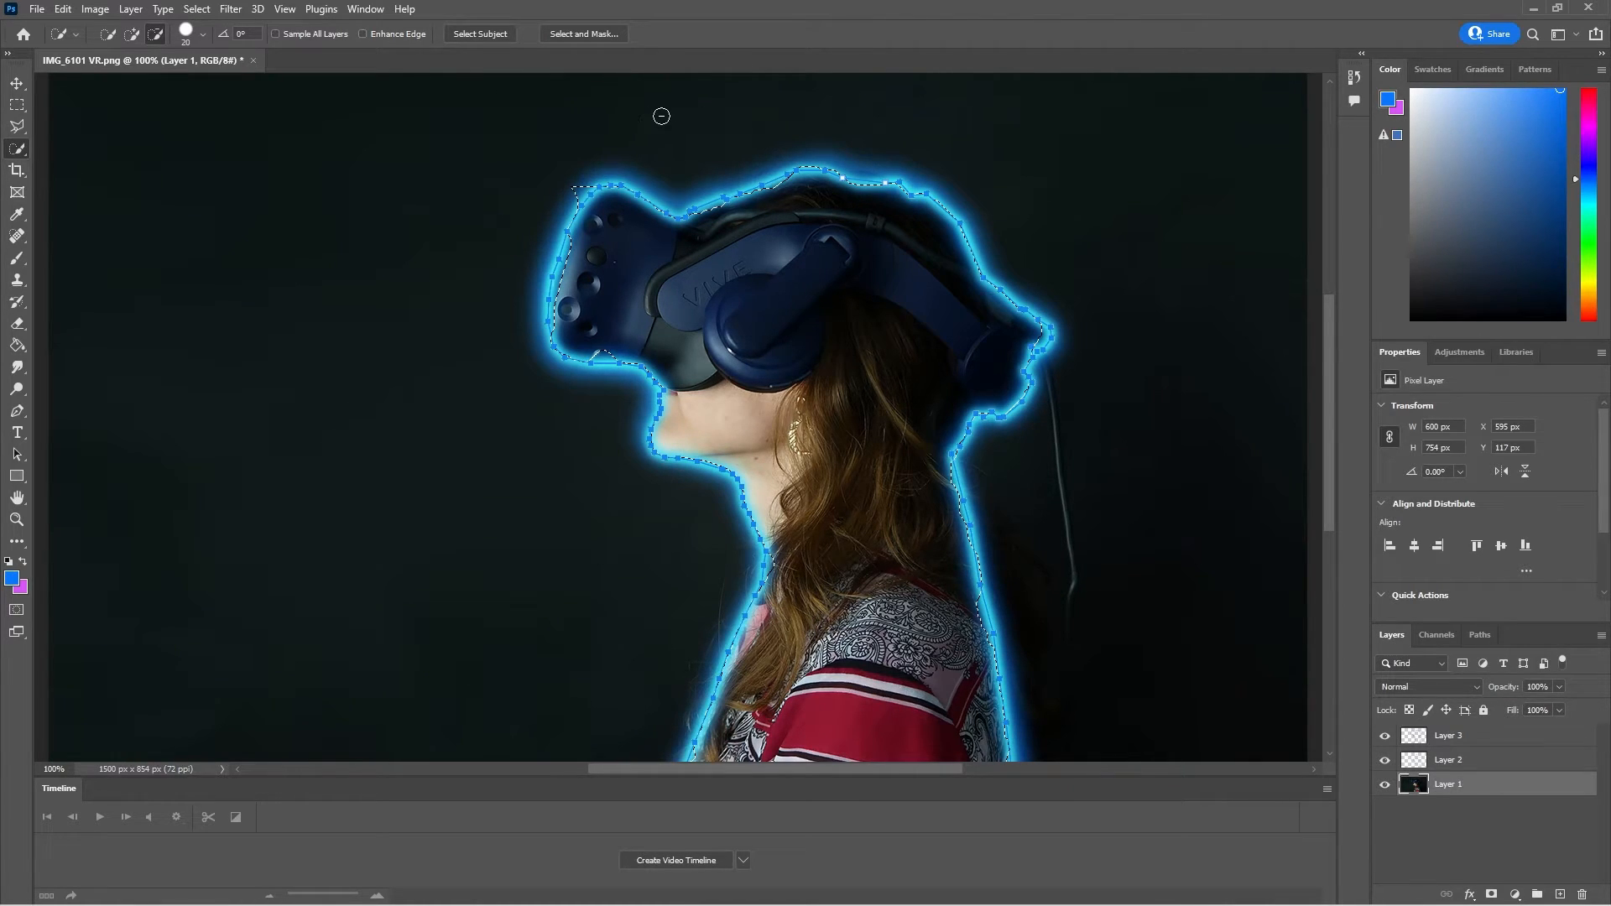
Subtract the leftover background at the upper front corner of the headset from the selection
{"action": "left_click", "coordinate": [576, 193], "text": "alt"}
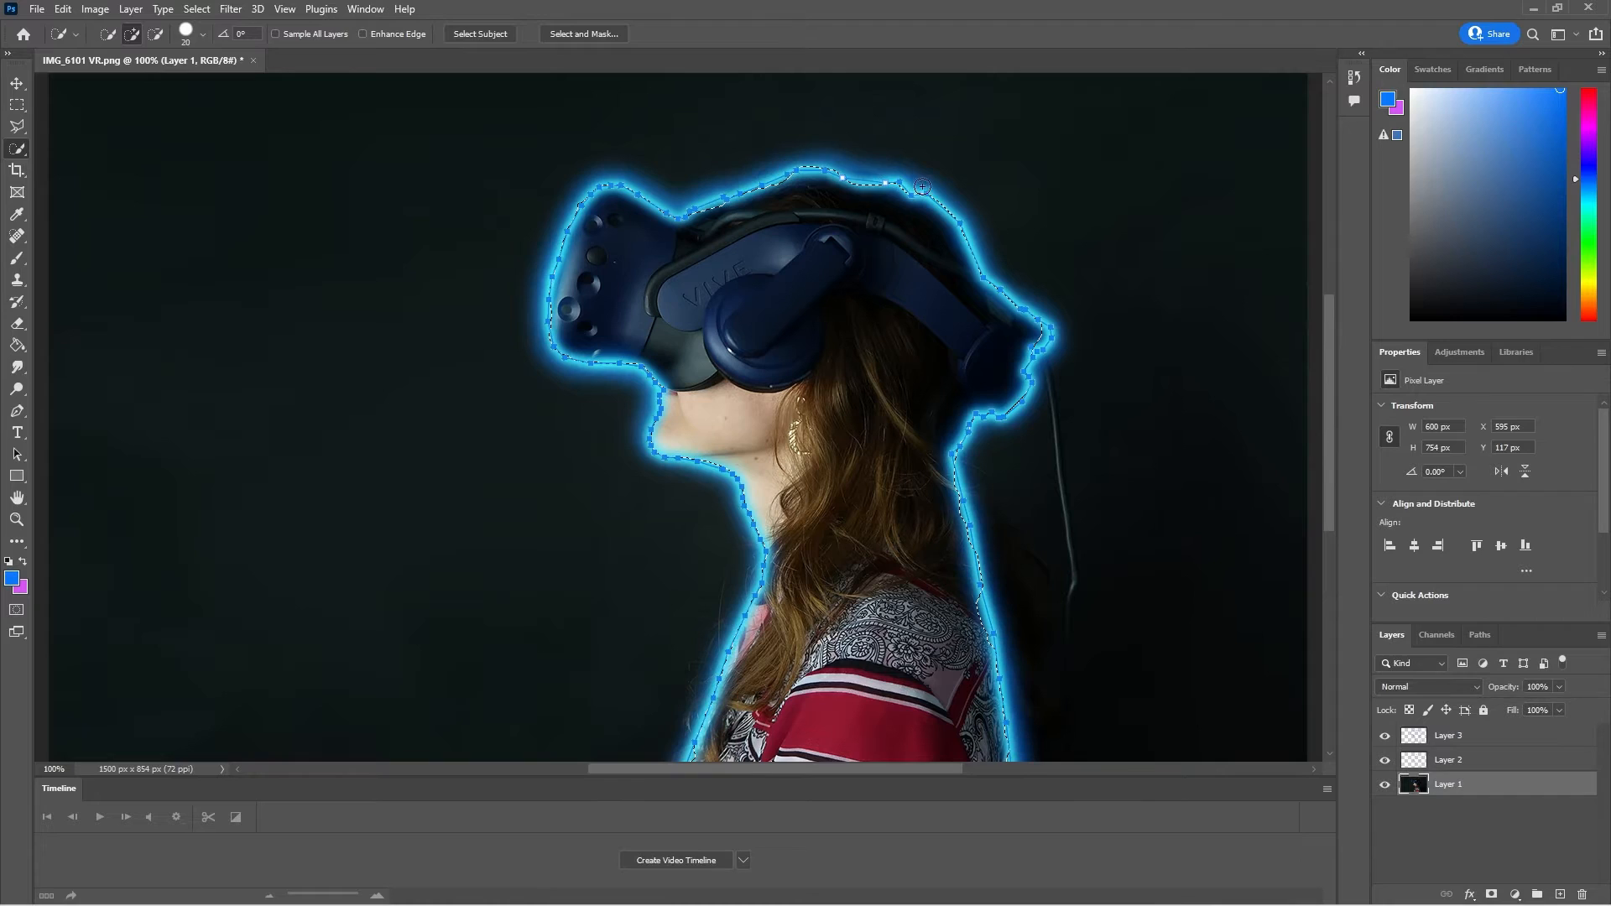
{"action": "key", "text": "alt"}
{"action": "key", "text": "alt"}
{"action": "key", "text": "alt"}
{"action": "key", "text": "alt"}
{"action": "key", "text": "alt"}
{"action": "key", "text": "alt"}
{"action": "key", "text": "alt"}
Refine the selection in Select and Mask with 2 px Smart Radius, 10% contrast and Decontaminate Colors, output to a new layer with mask
{"action": "left_click", "coordinate": [588, 35]}
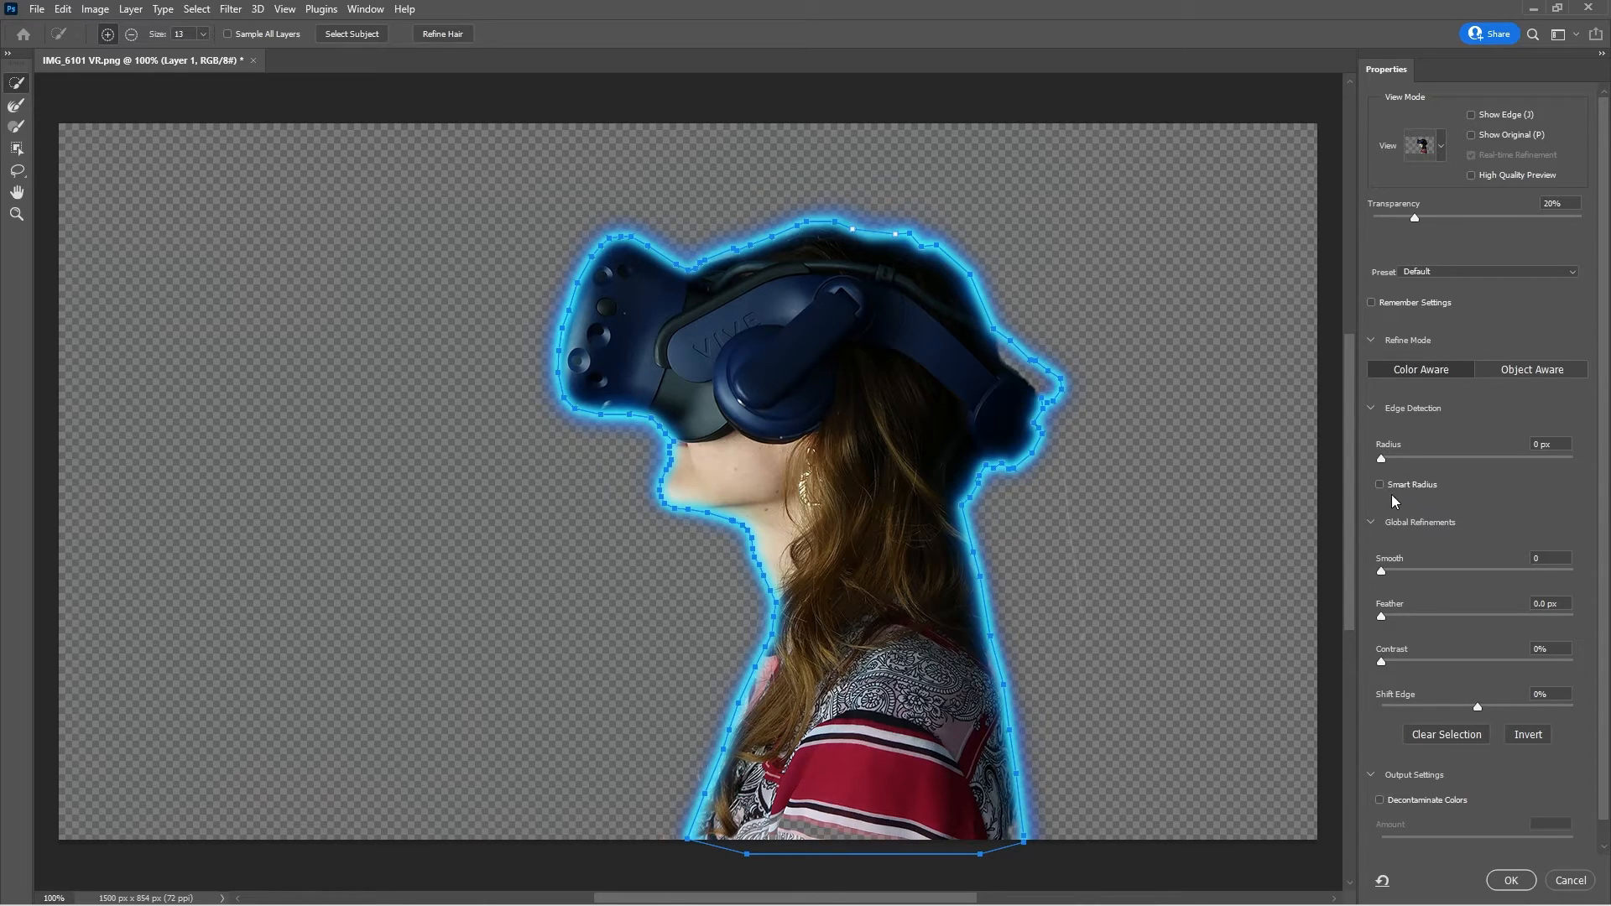
{"action": "left_click_drag", "start_coordinate": [1383, 456], "coordinate": [1398, 457]}
{"action": "left_click_drag", "start_coordinate": [1387, 661], "coordinate": [1400, 661]}
{"action": "left_click", "coordinate": [1378, 800]}
{"action": "scroll", "coordinate": [1526, 806], "scroll_direction": "down", "scroll_amount": 2}
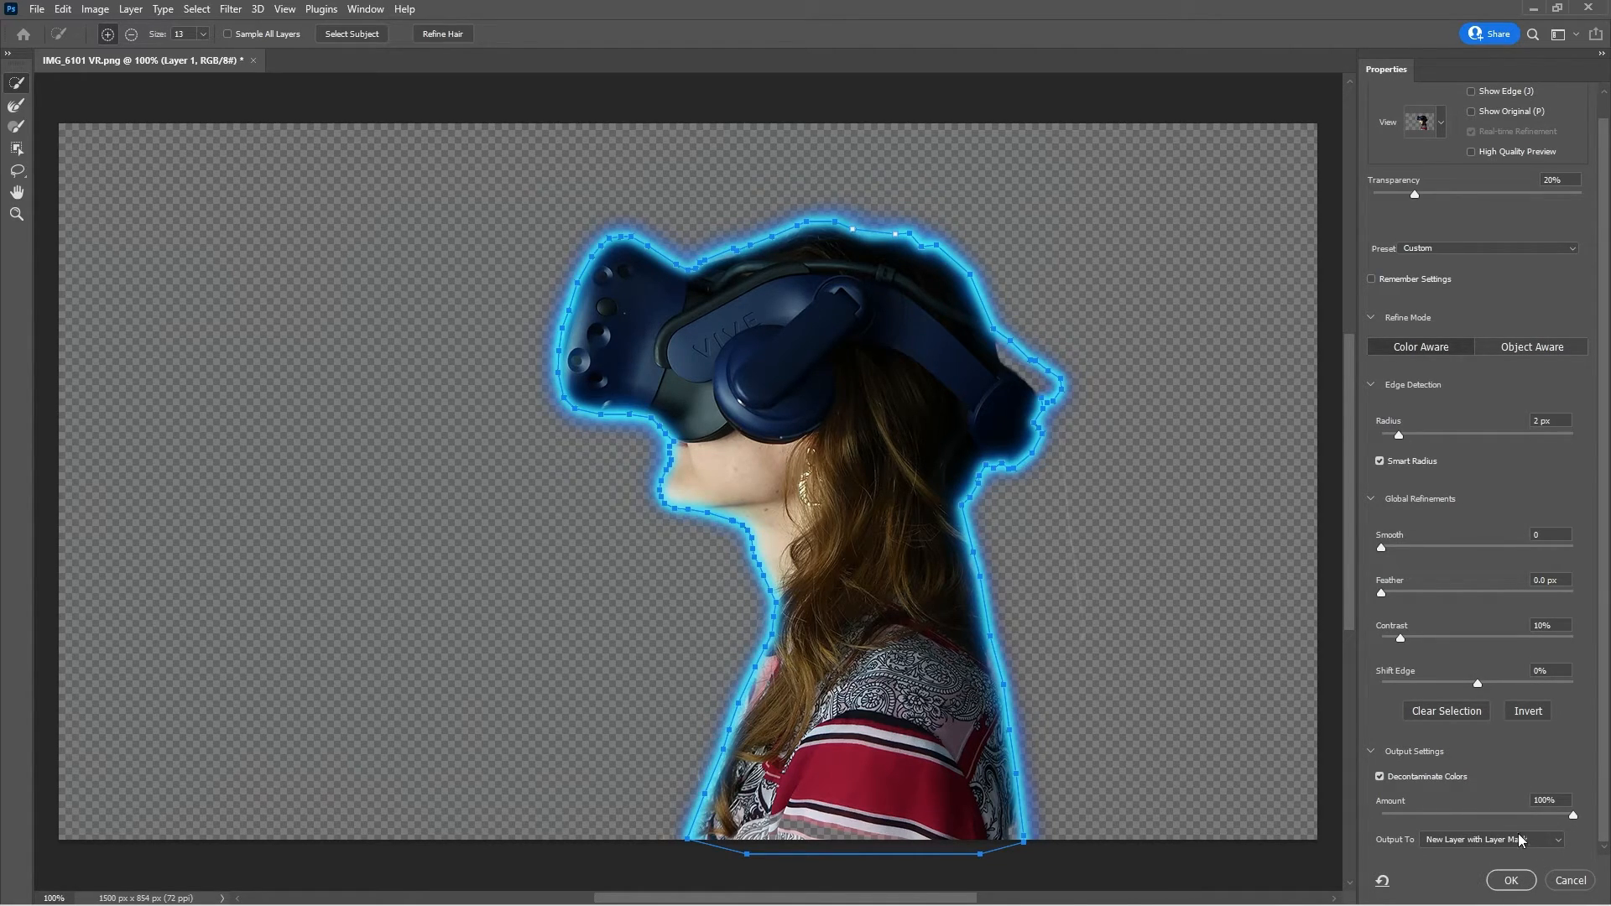
{"action": "left_click", "coordinate": [1511, 881]}
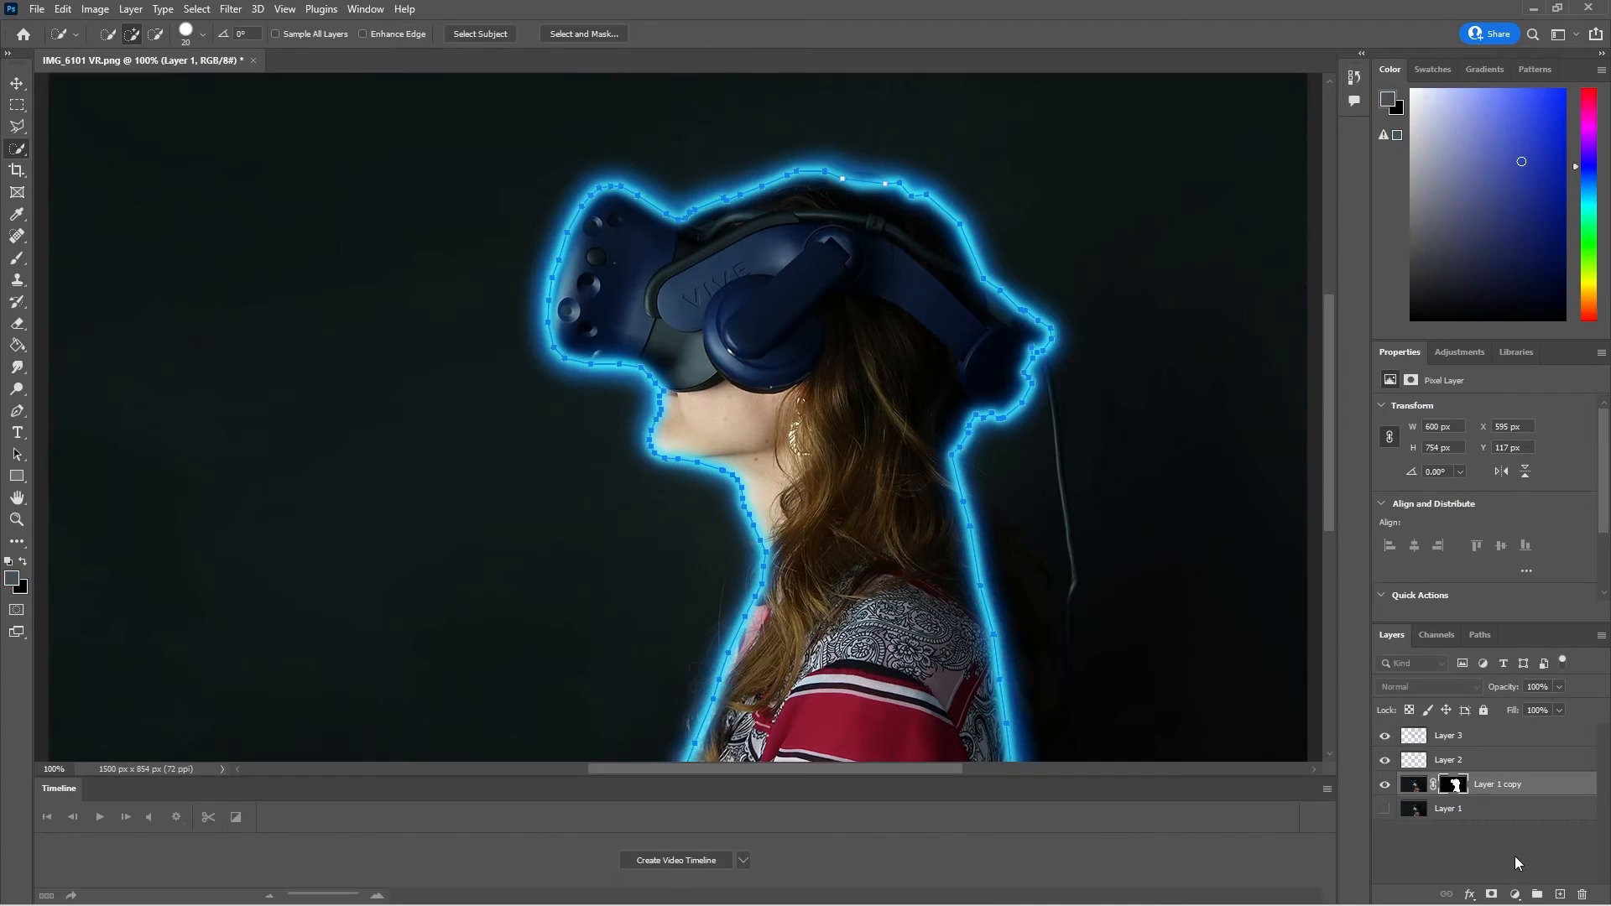
Turn Layer 1 visible again beneath the masked copy and make it the active layer
{"action": "left_click", "coordinate": [1481, 788]}
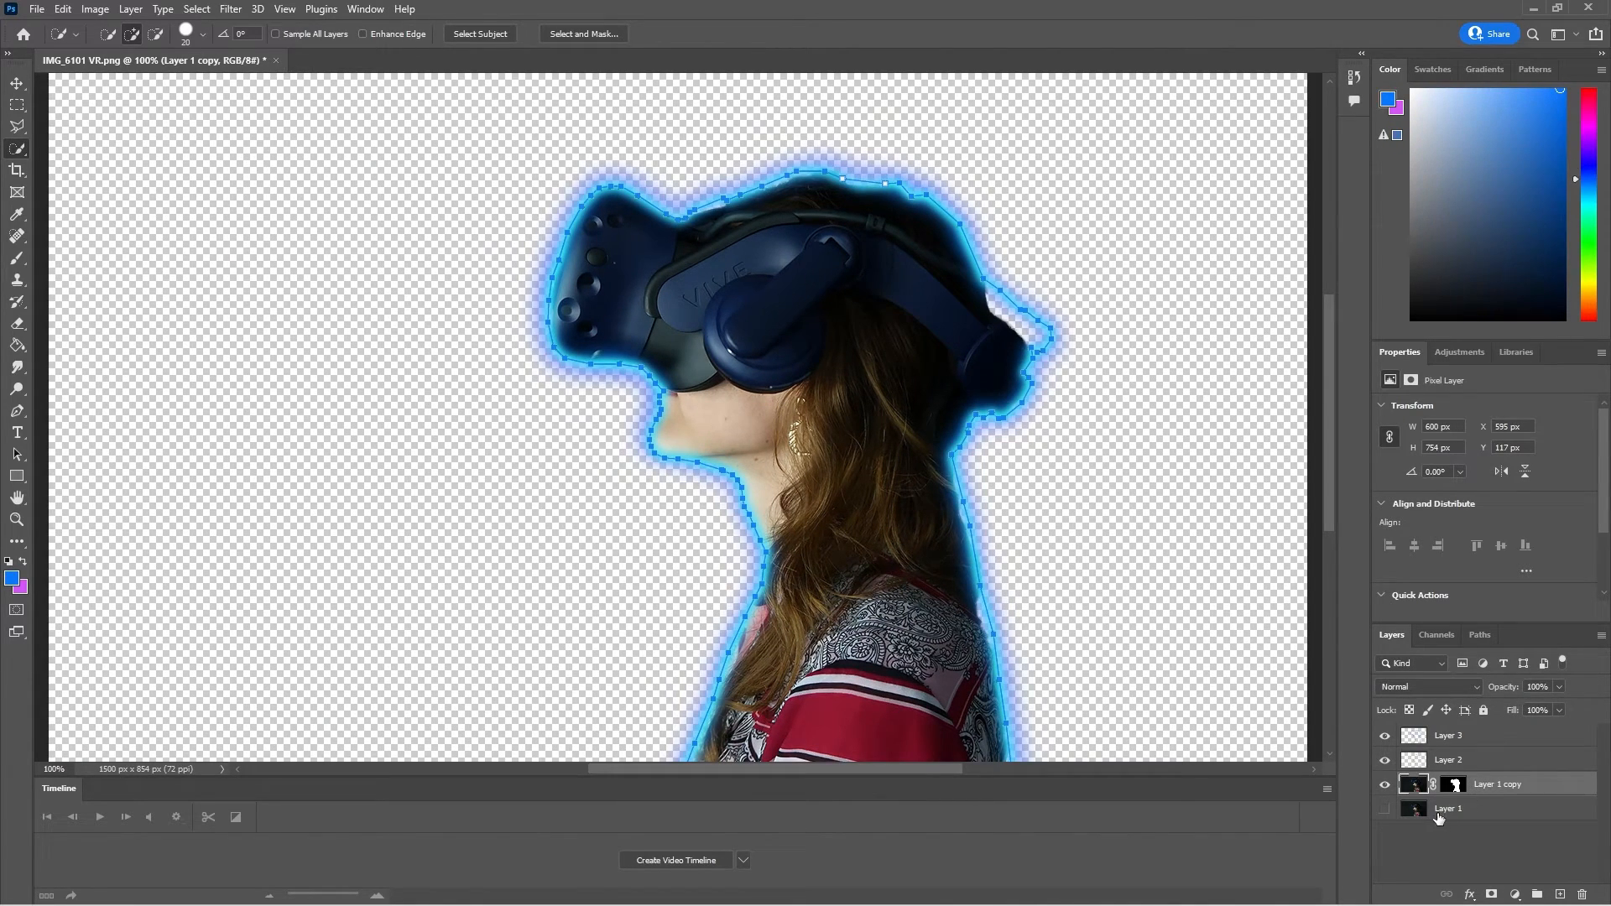
{"action": "left_click", "coordinate": [1385, 814]}
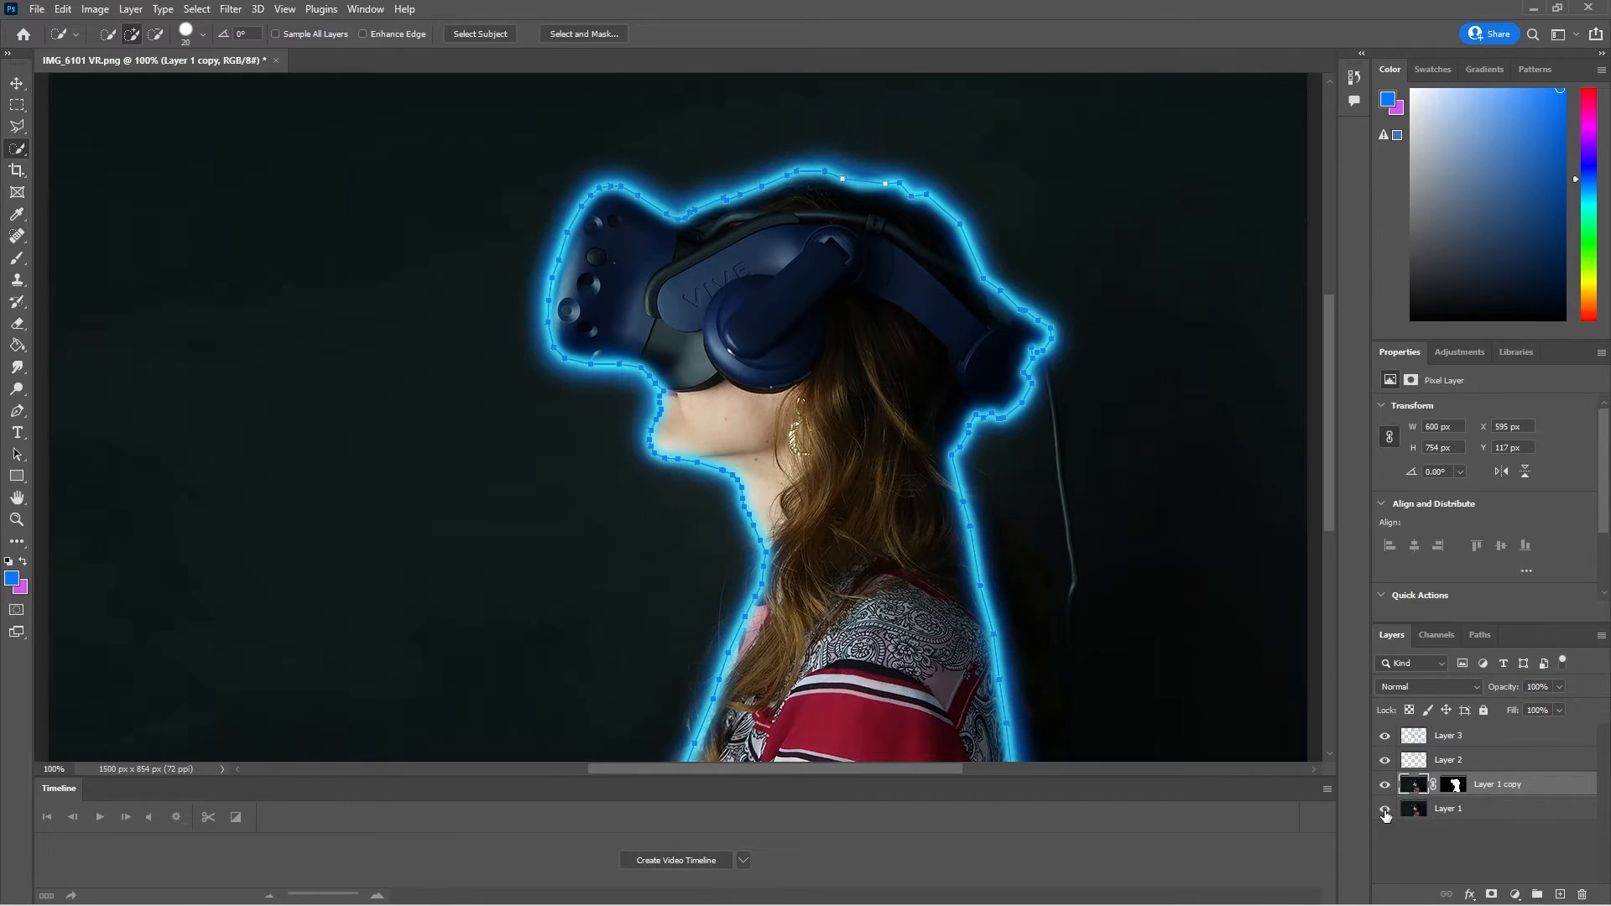
{"action": "left_click", "coordinate": [1466, 810]}
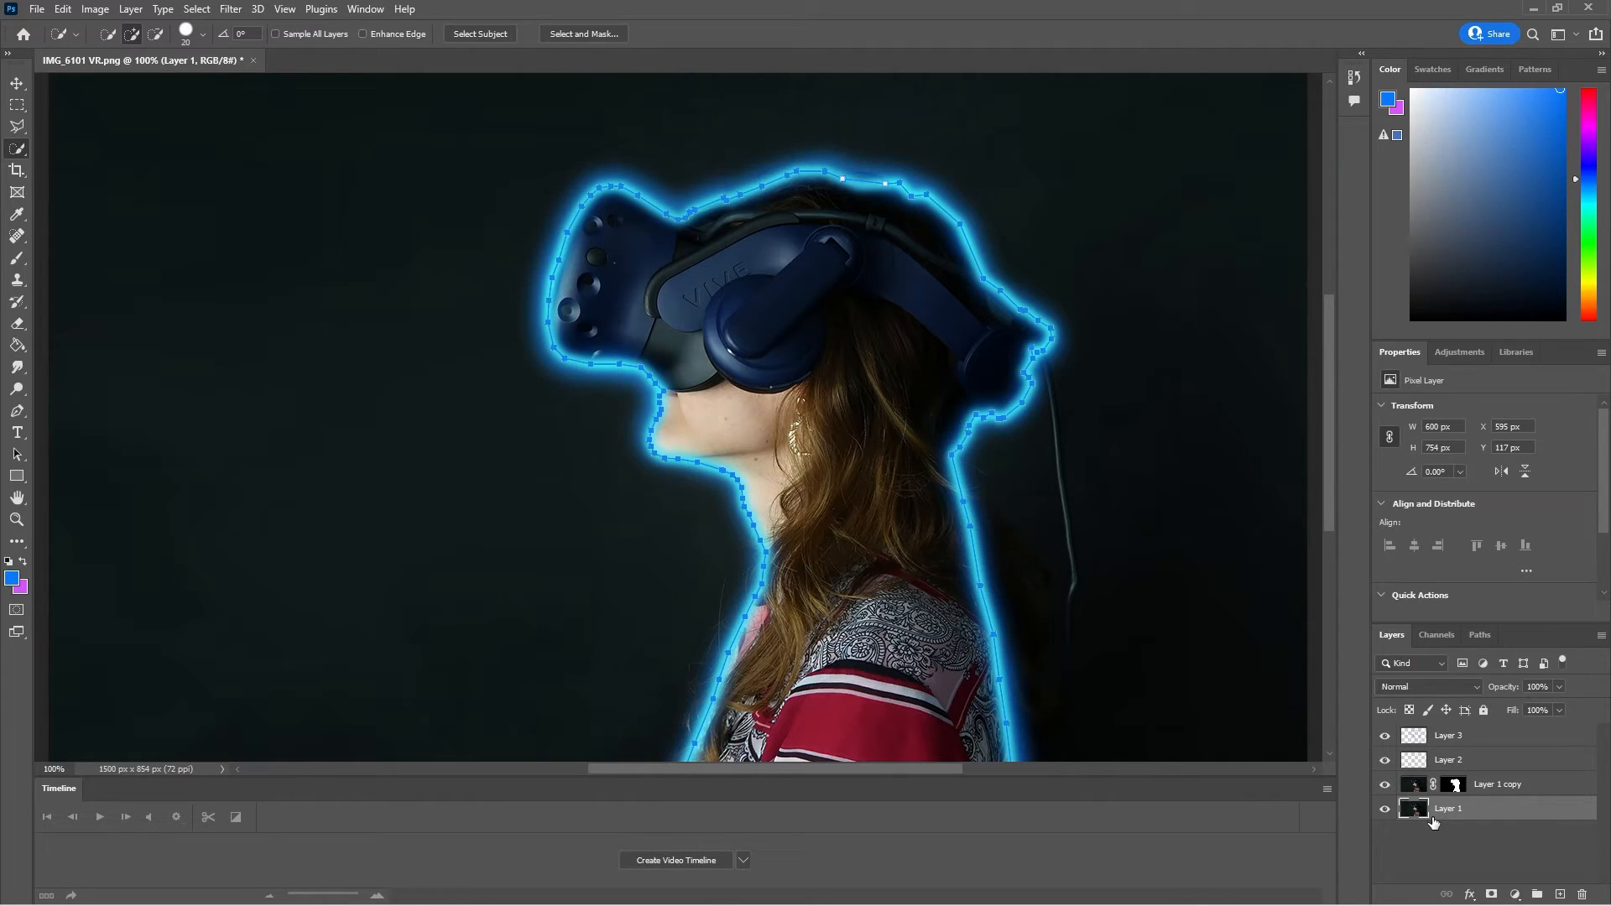
{"action": "left_click", "coordinate": [1500, 788]}
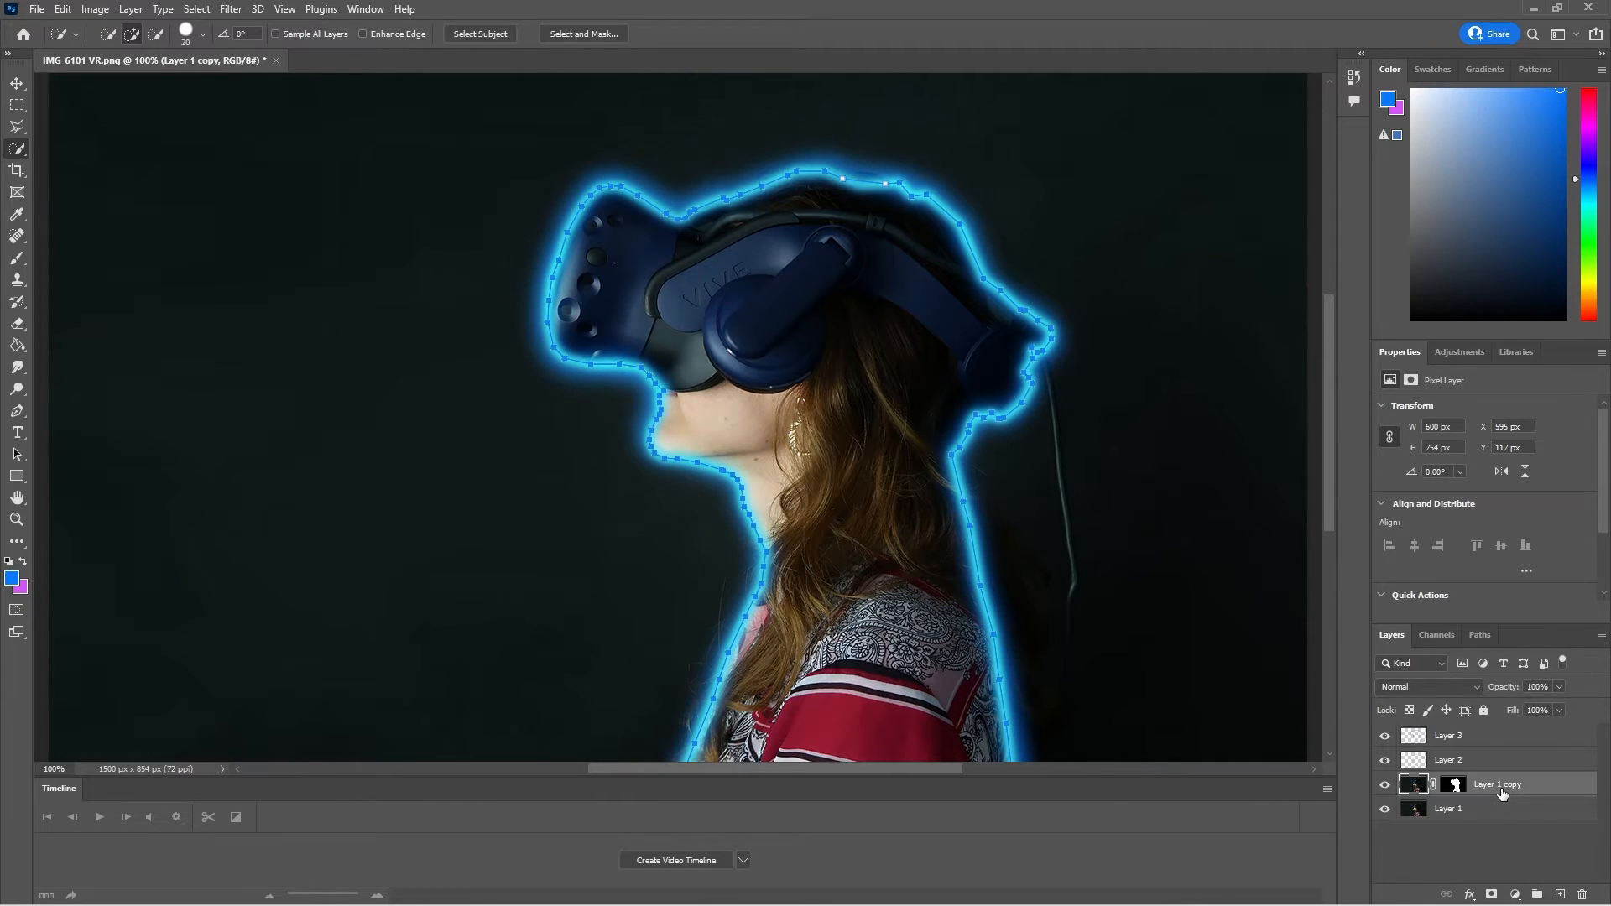
{"action": "left_click", "coordinate": [1464, 811]}
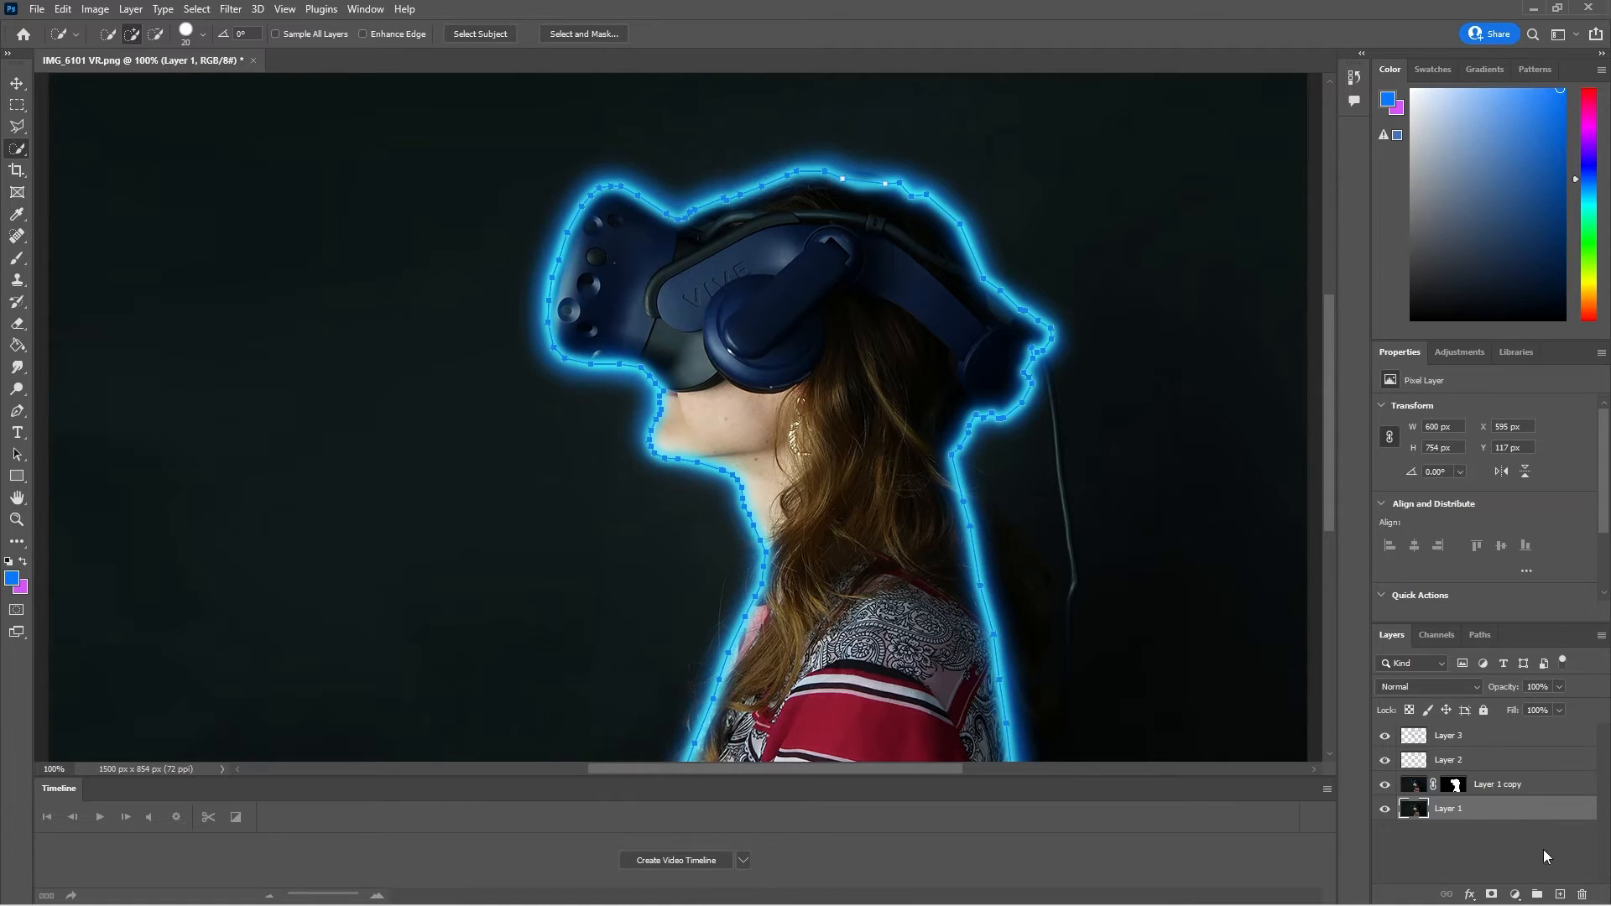
Try a Color Balance adjustment layer above Layer 1 with midtones at -58 Magenta–Green and +64 Yellow–Blue
{"action": "left_click", "coordinate": [1515, 895]}
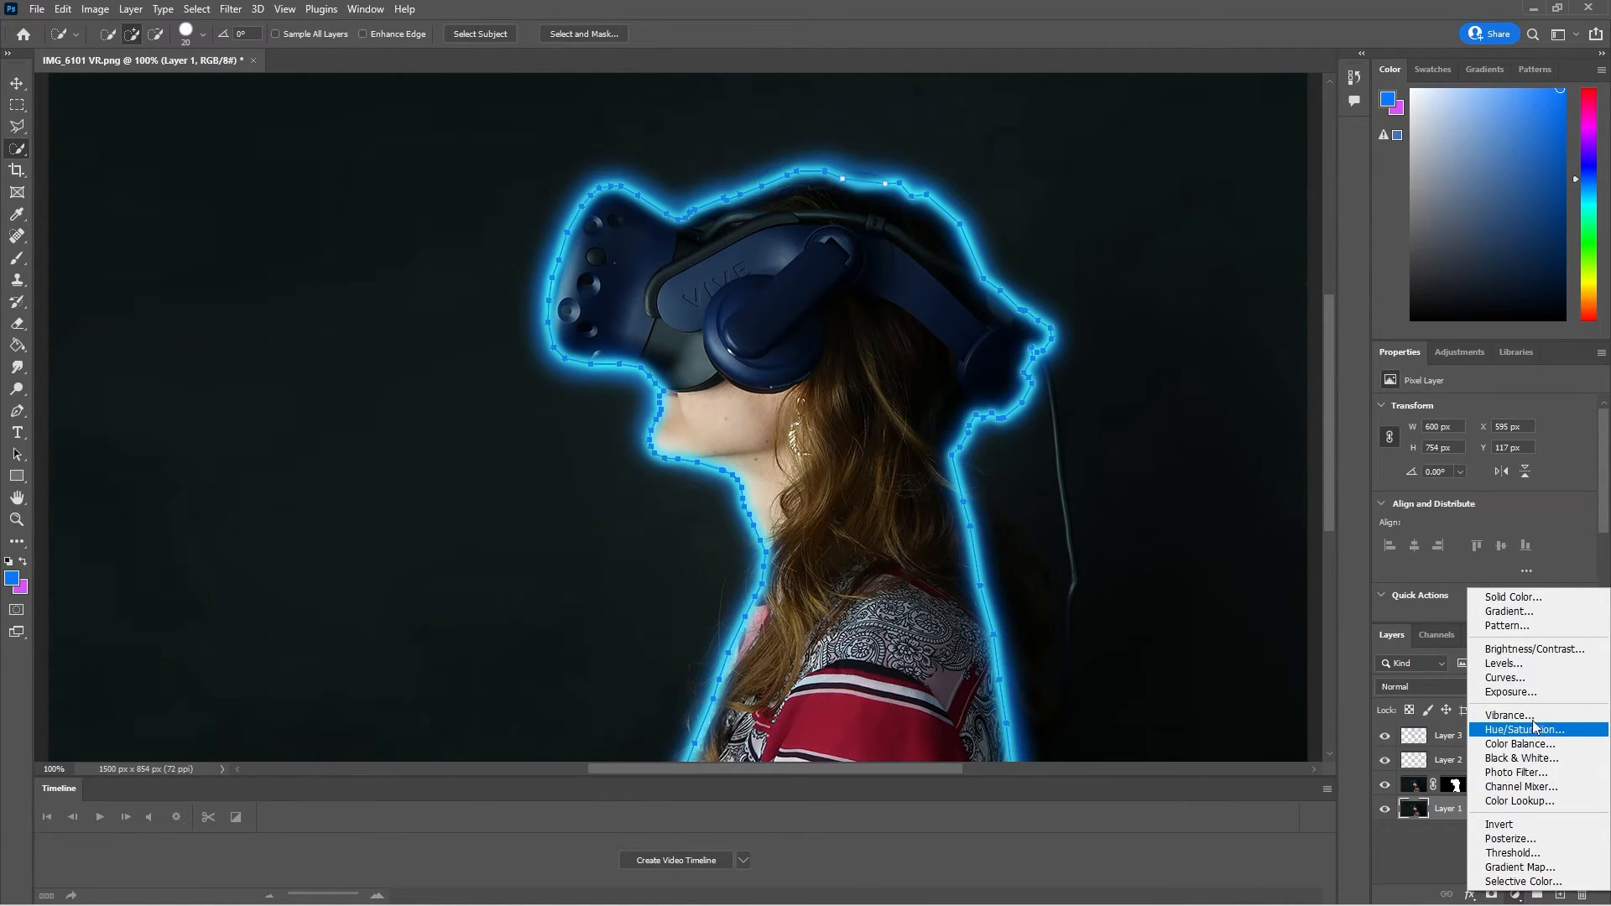
{"action": "left_click", "coordinate": [1519, 745]}
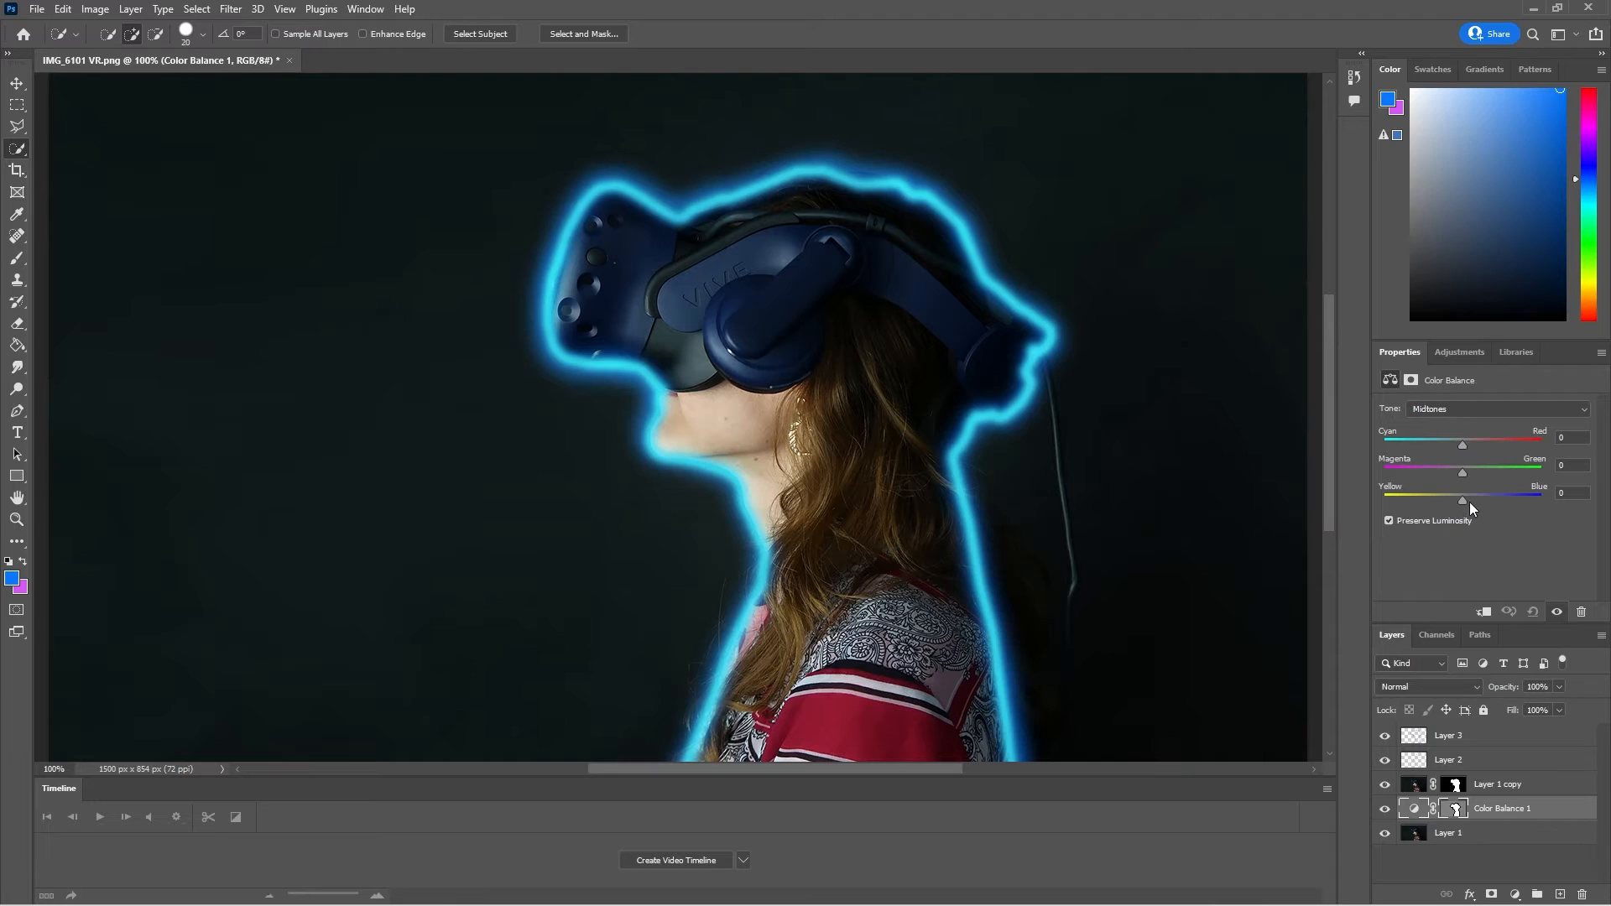
{"action": "left_click_drag", "start_coordinate": [1463, 501], "coordinate": [1488, 500]}
{"action": "left_click", "coordinate": [1428, 833]}
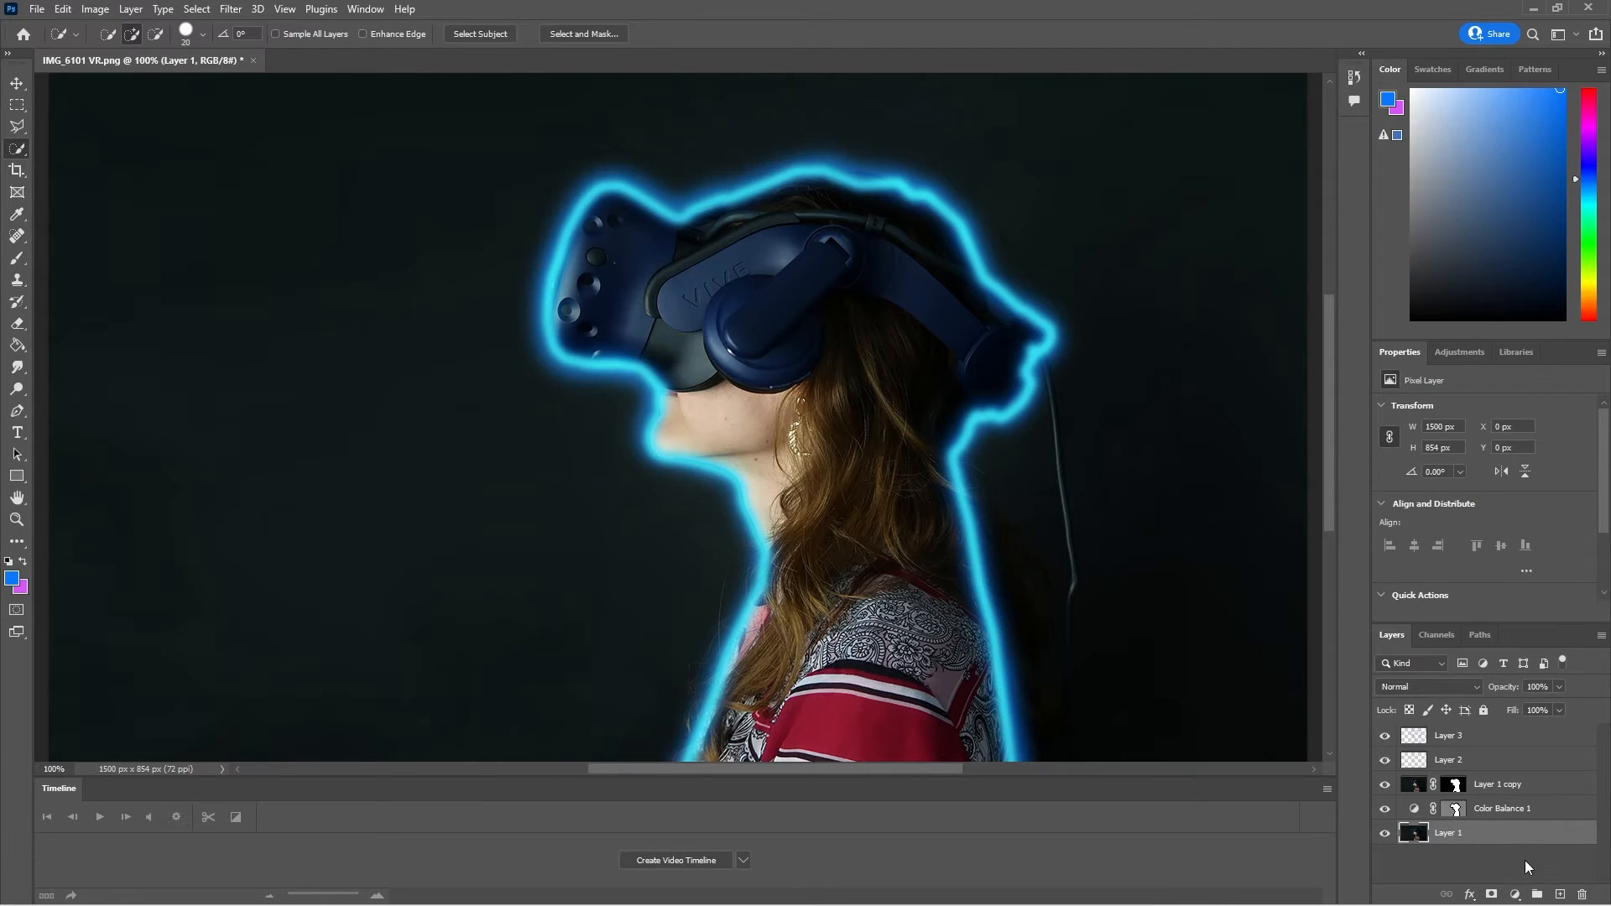
{"action": "left_click", "coordinate": [1511, 810]}
{"action": "left_click", "coordinate": [1415, 472]}
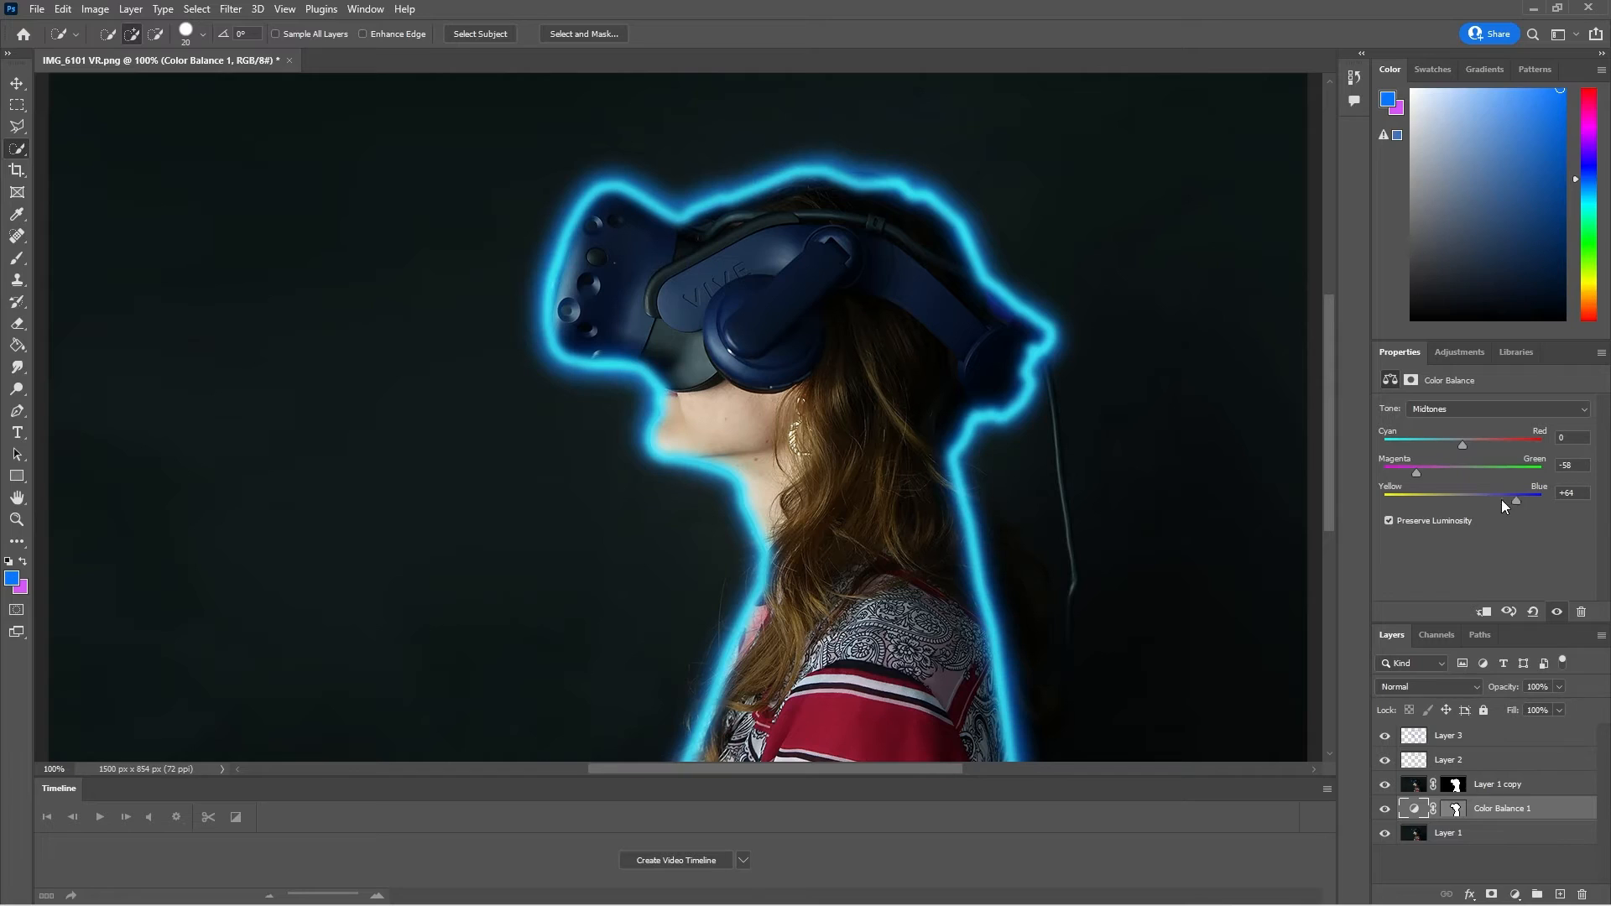
Try further Magenta–Green and Yellow–Blue midtone shifts on the Color Balance layer, including -65 and +29, and delete that layer
{"action": "left_click", "coordinate": [1436, 835]}
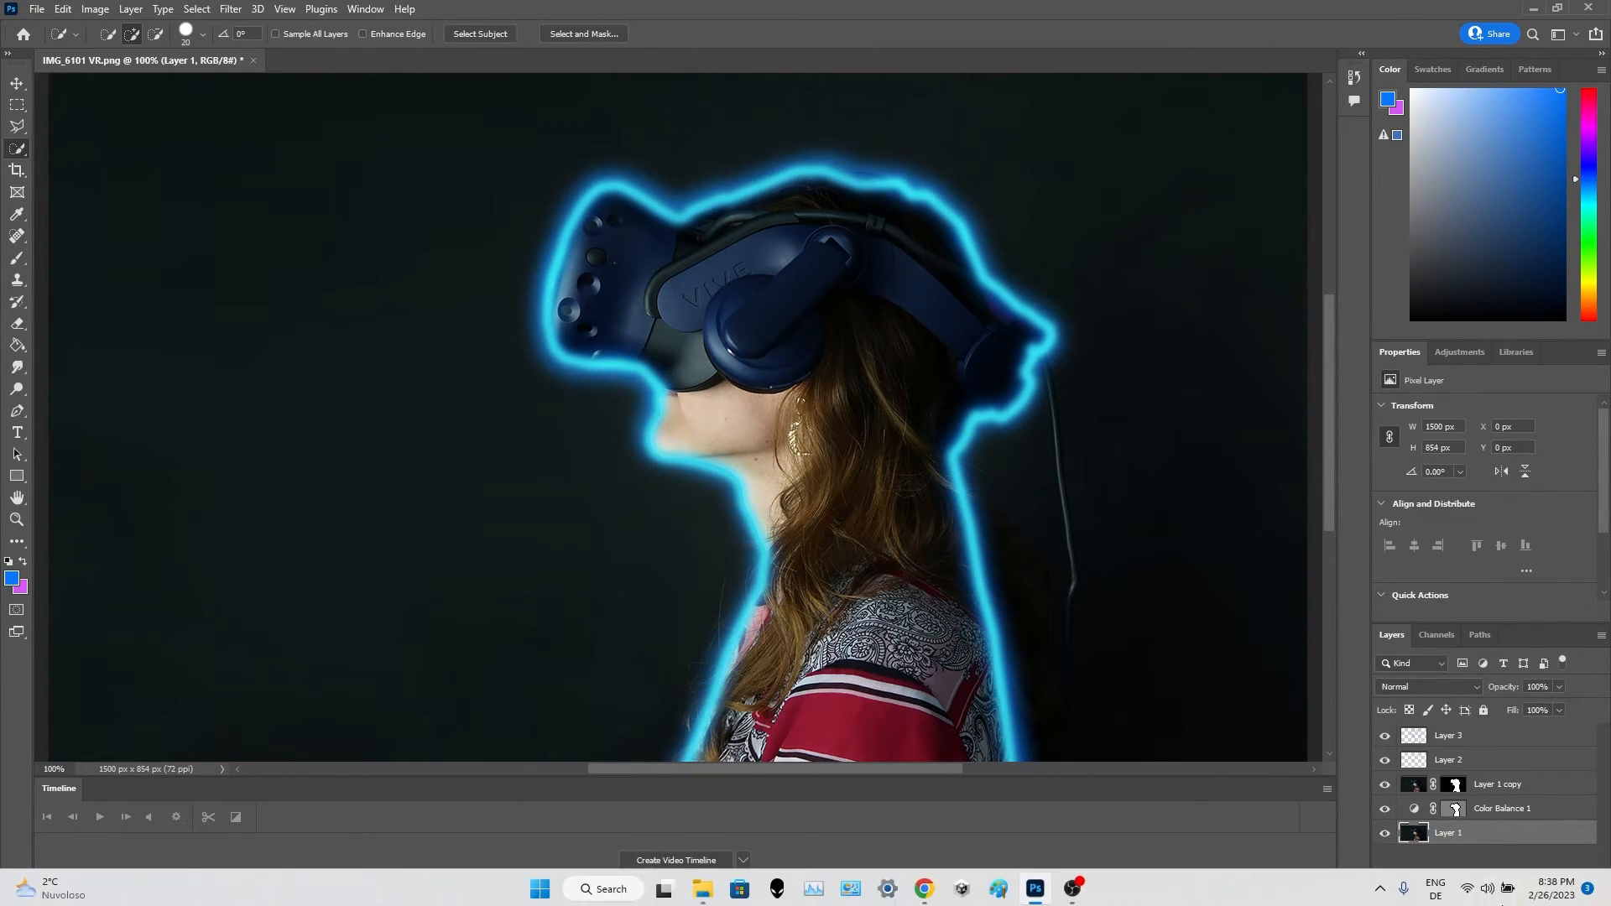
{"action": "left_click", "coordinate": [1470, 807]}
{"action": "left_click", "coordinate": [1473, 791]}
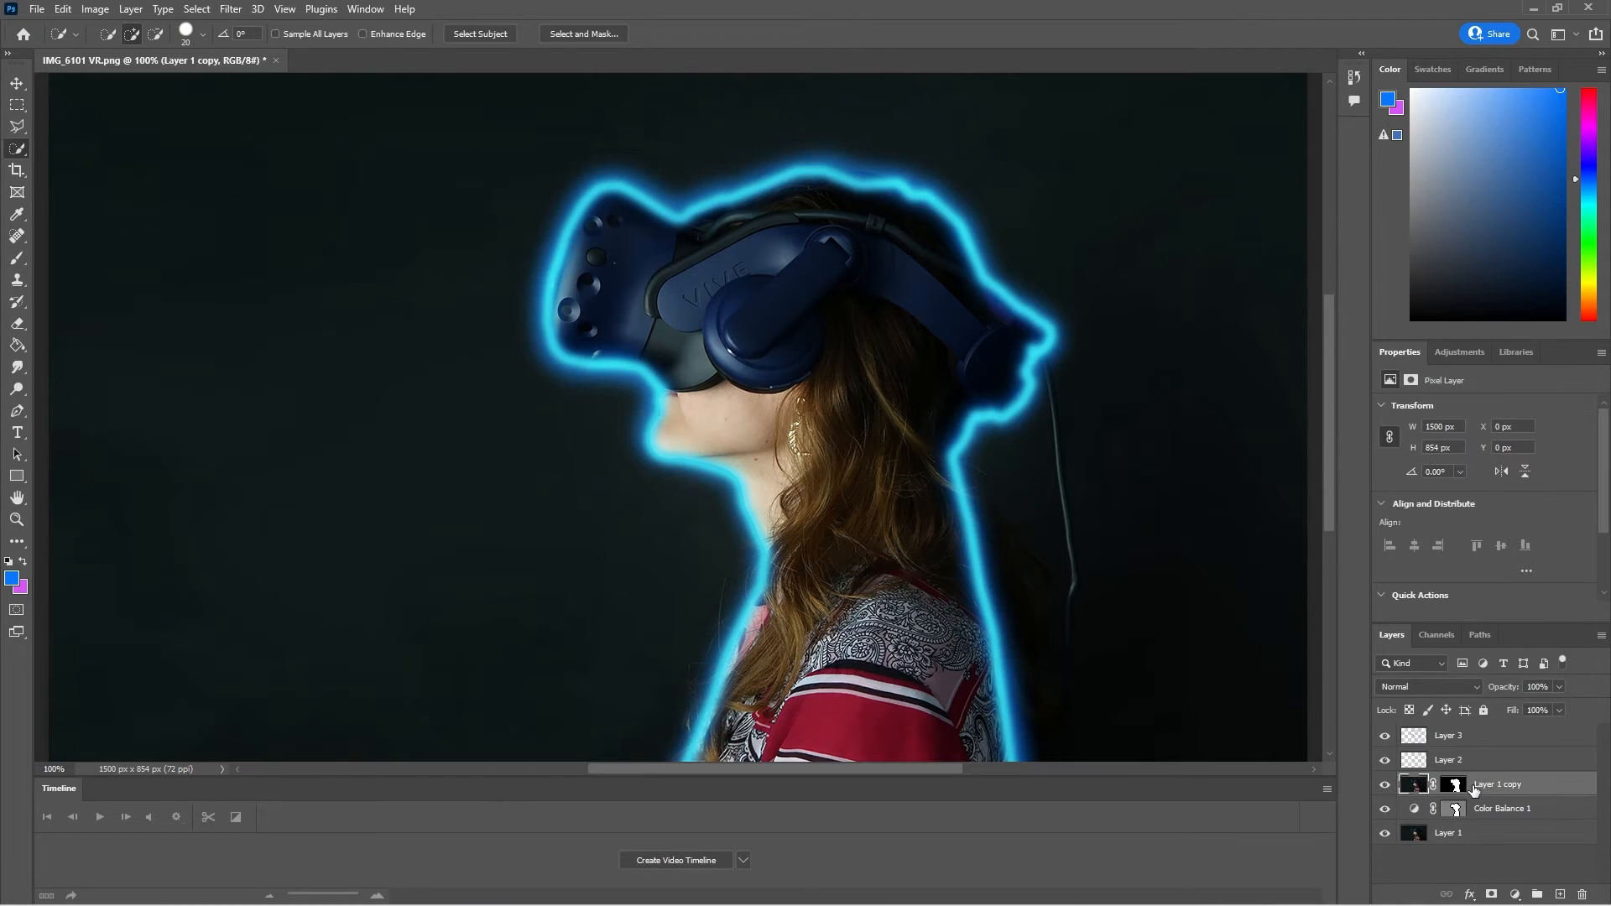
{"action": "left_click", "coordinate": [1453, 811]}
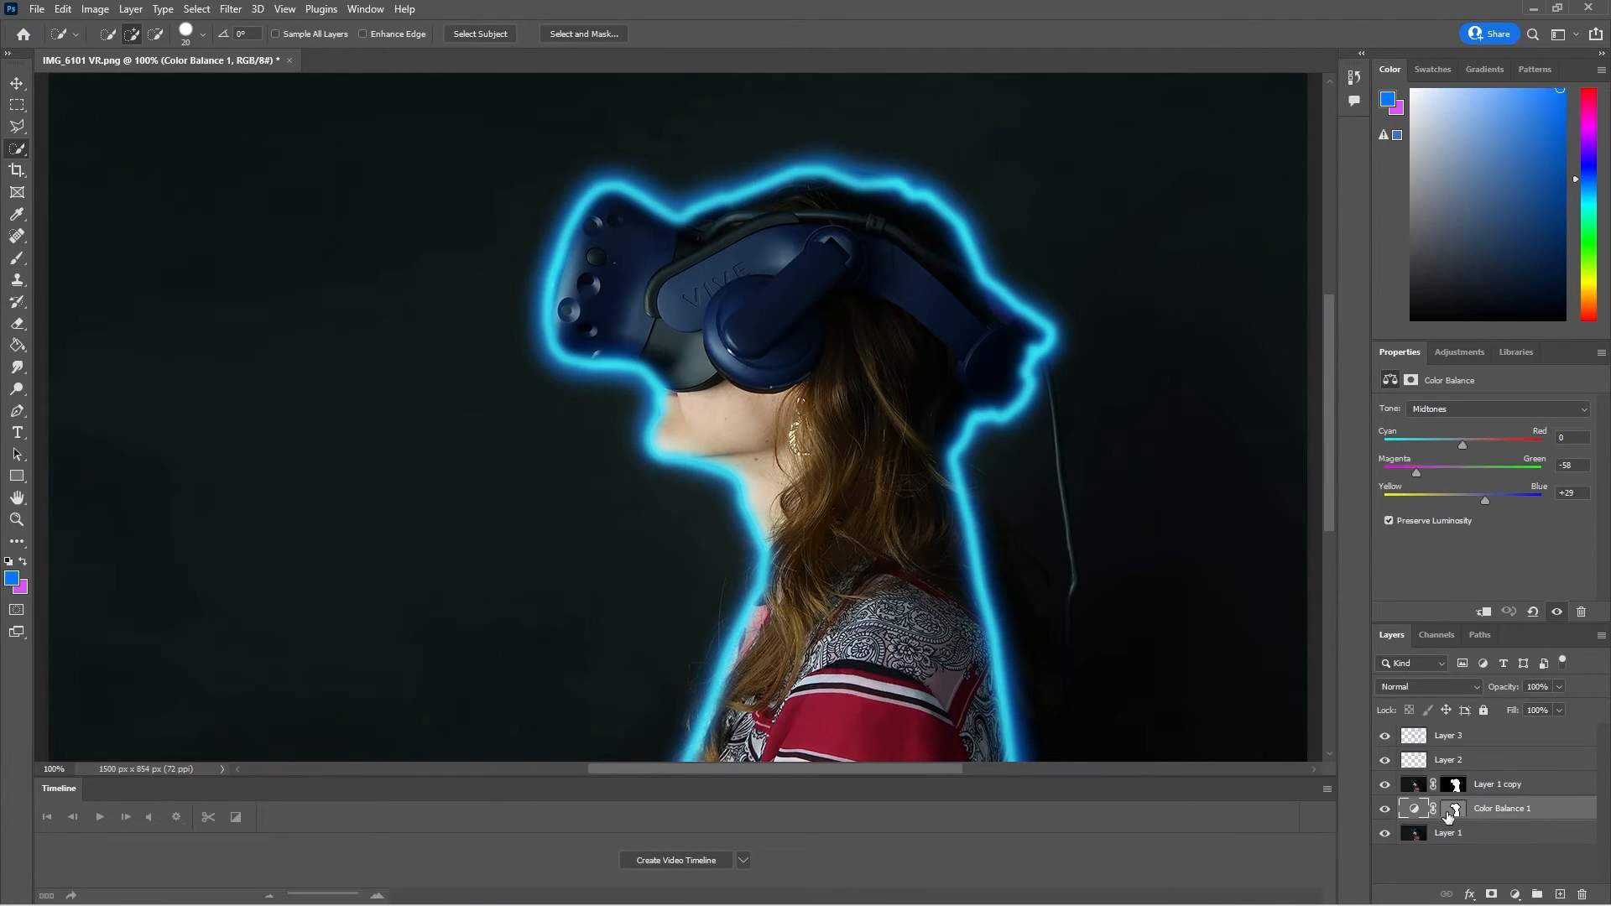
{"action": "left_click", "coordinate": [1413, 808]}
{"action": "mouse_move", "coordinate": [1415, 471]}
{"action": "left_mouse_down"}
{"action": "mouse_move", "coordinate": [1514, 478]}
{"action": "mouse_move", "coordinate": [1441, 480]}
{"action": "left_mouse_up"}
{"action": "left_click", "coordinate": [1464, 835]}
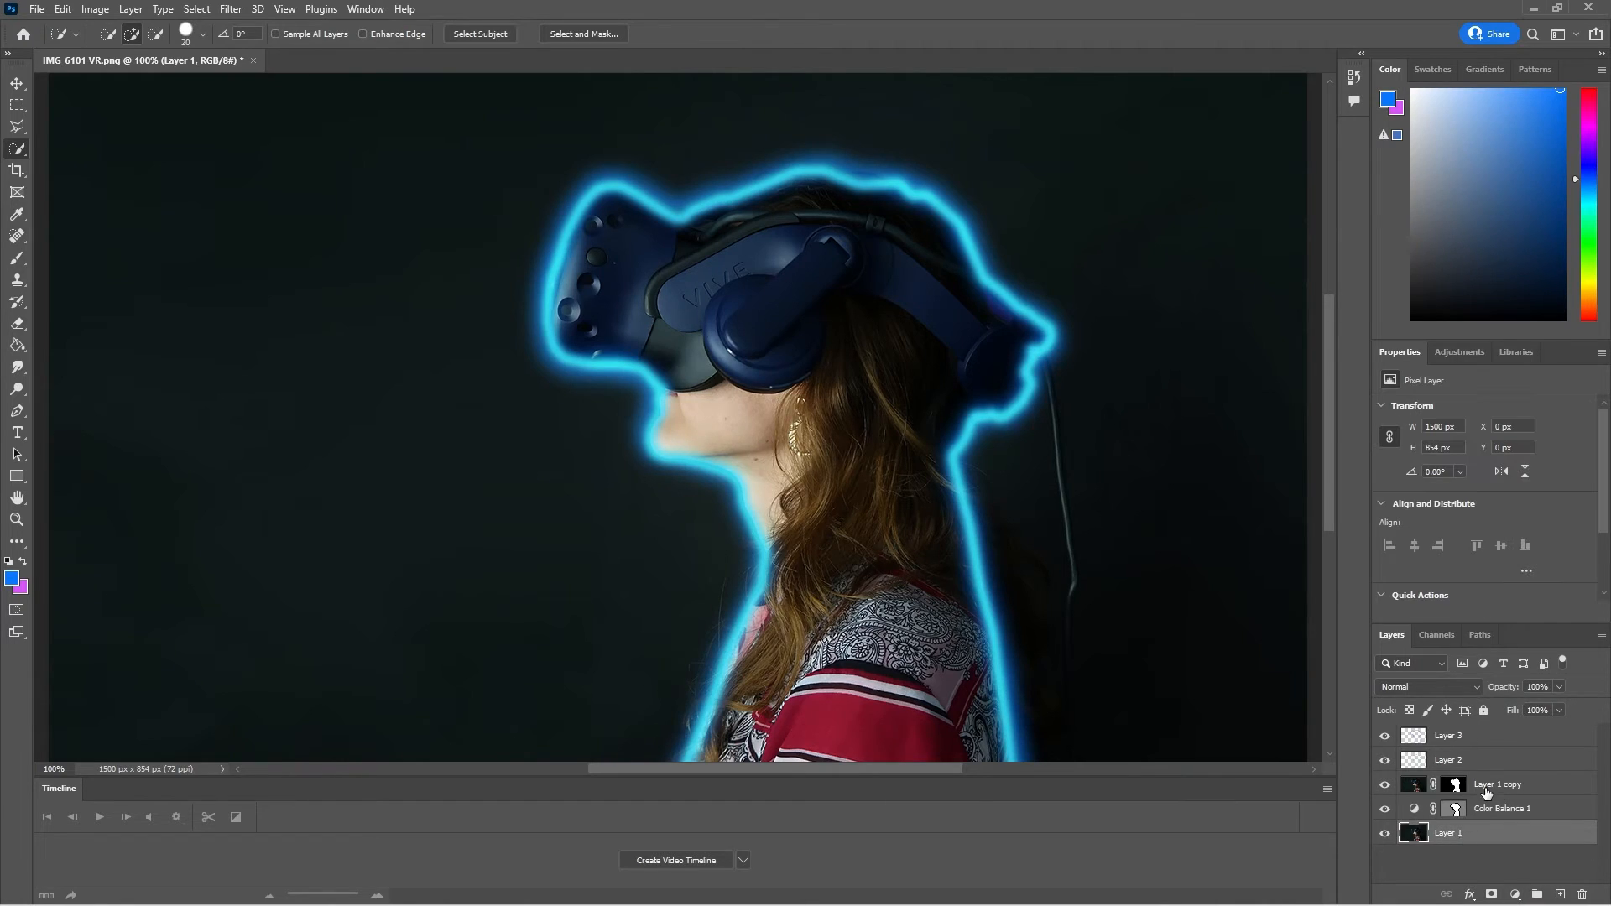
{"action": "left_click", "coordinate": [1510, 811]}
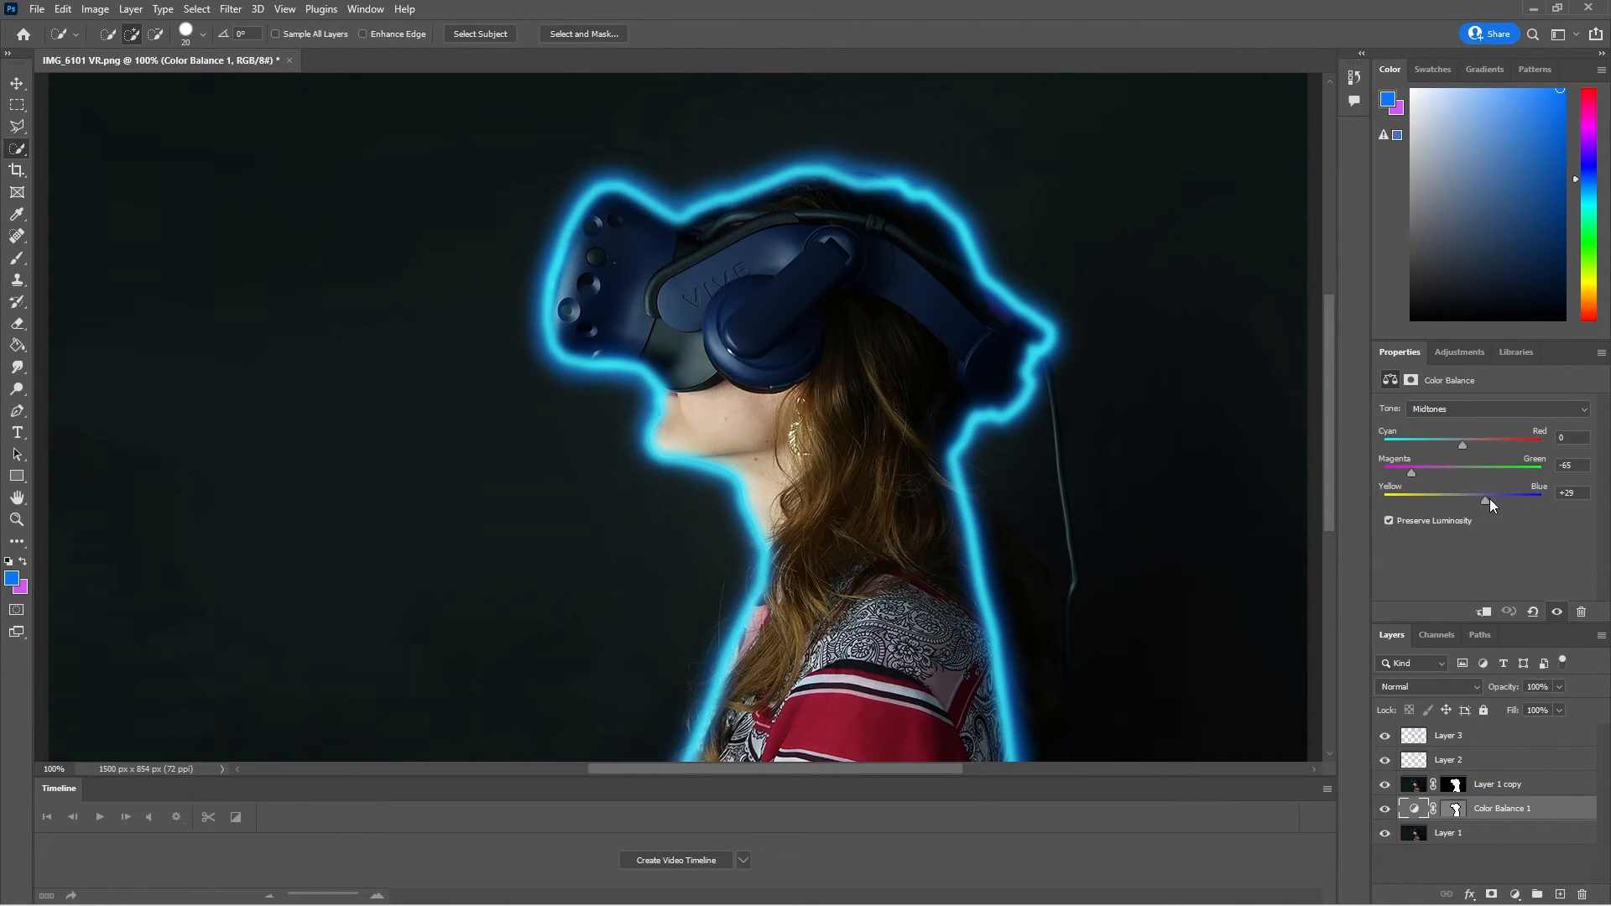
{"action": "left_click_drag", "start_coordinate": [1538, 502], "coordinate": [1443, 470]}
{"action": "key", "text": "Delete"}
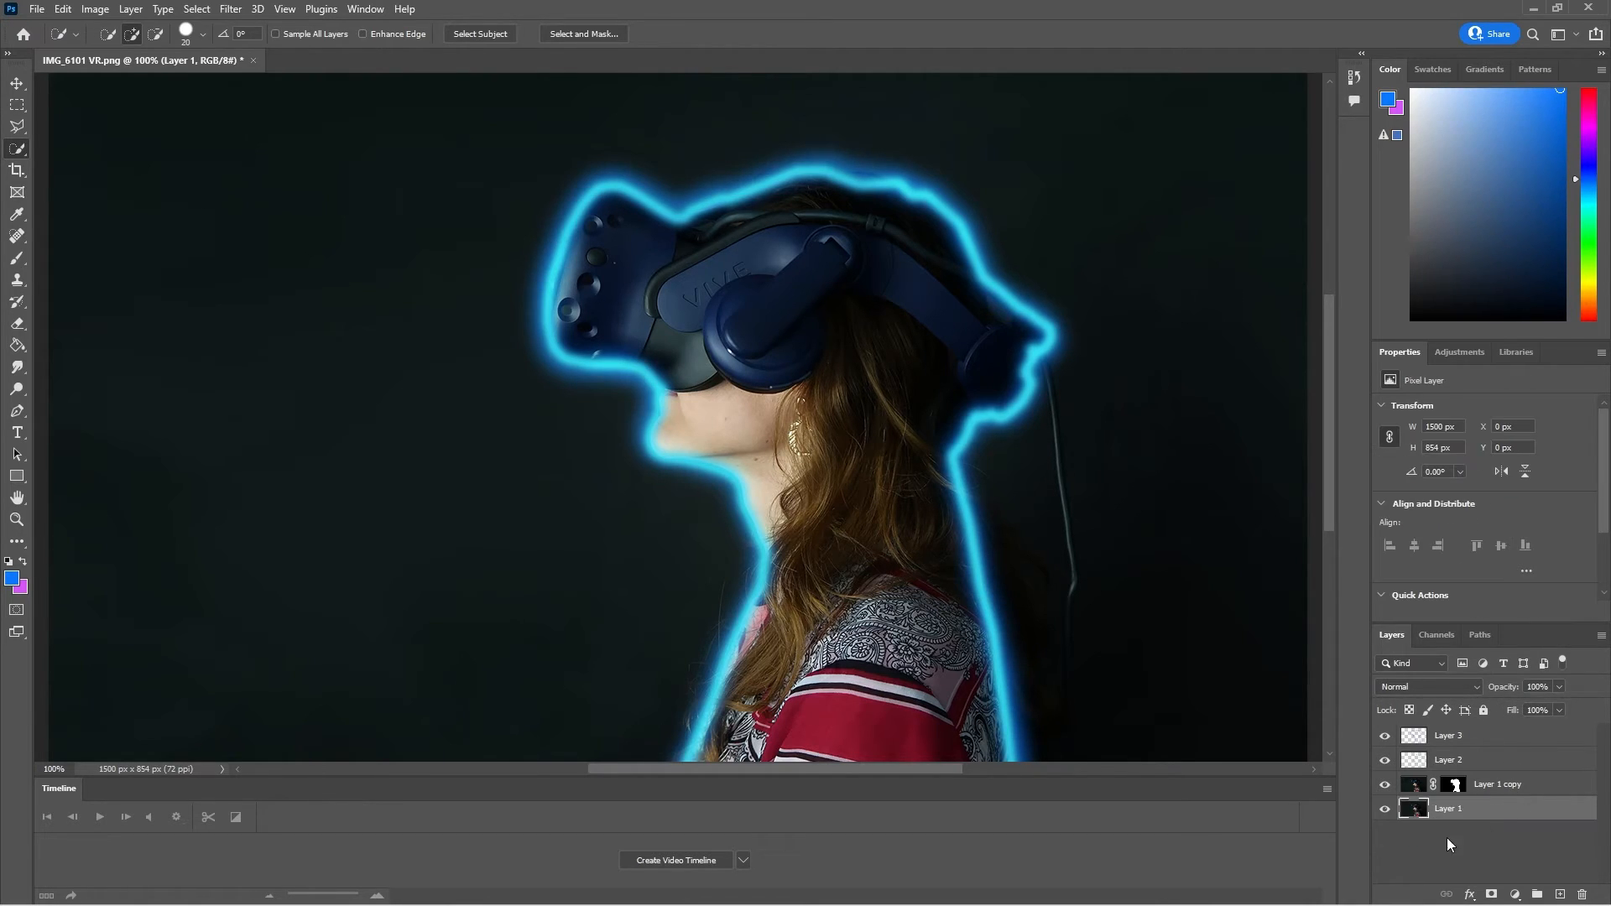
Duplicate Layer 1 as a backup, hide the duplicate and reselect Layer 1
{"action": "key", "text": "ctrl+j"}
{"action": "left_click", "coordinate": [1487, 833]}
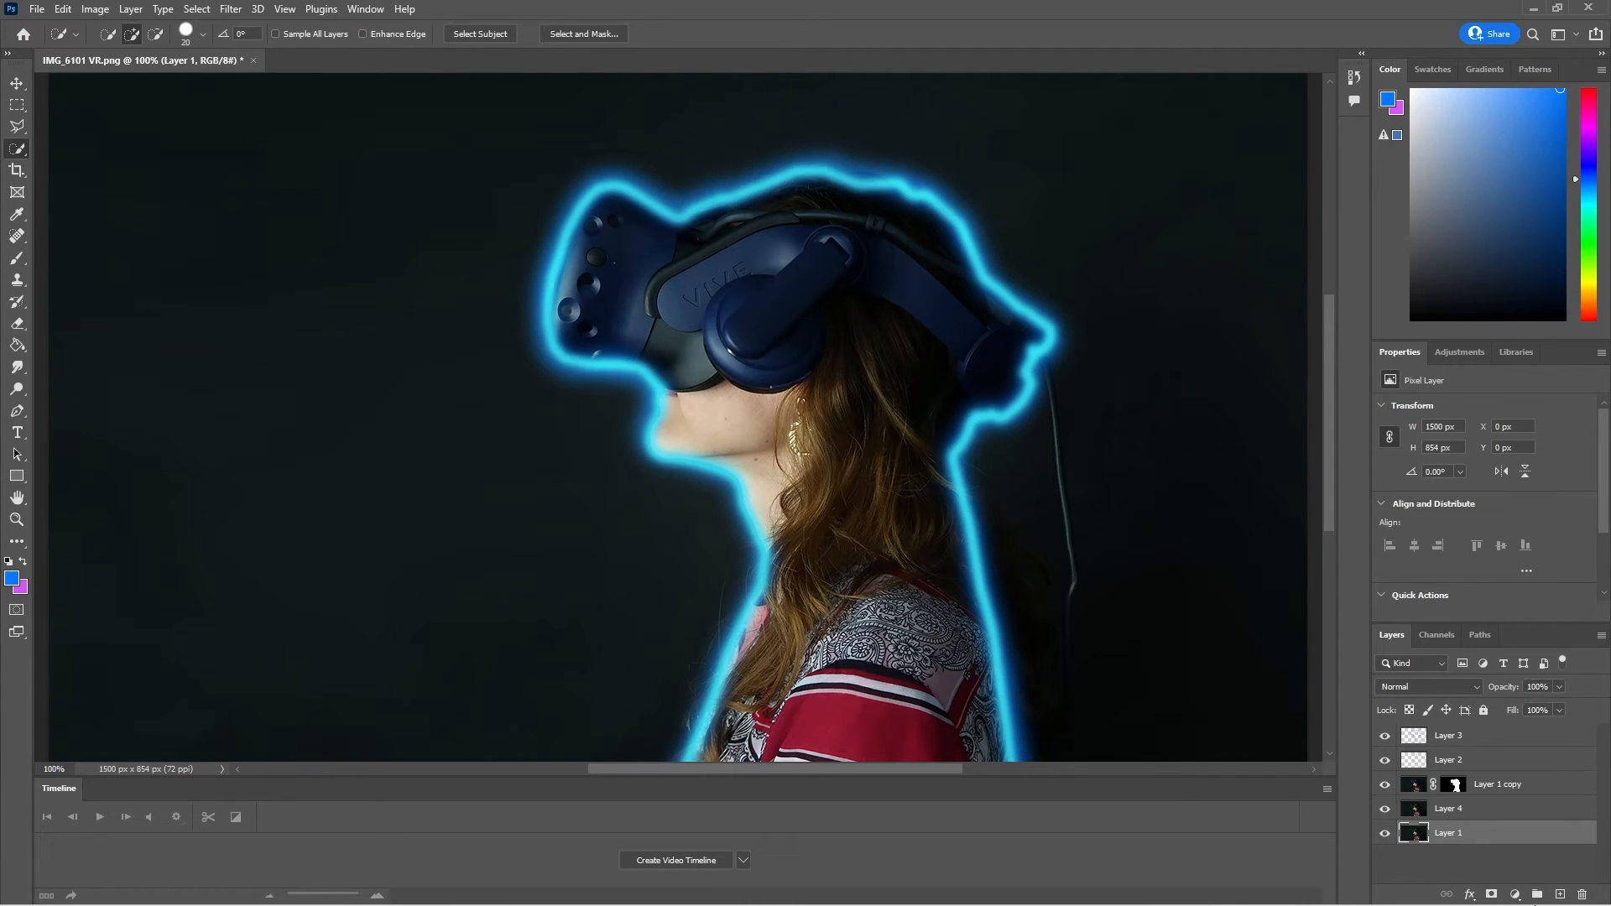
{"action": "left_click", "coordinate": [1384, 809]}
Darken the background with a Brightness/Contrast adjustment layer above Layer 1, set to brightness -50 and contrast 8
{"action": "left_click", "coordinate": [1514, 894]}
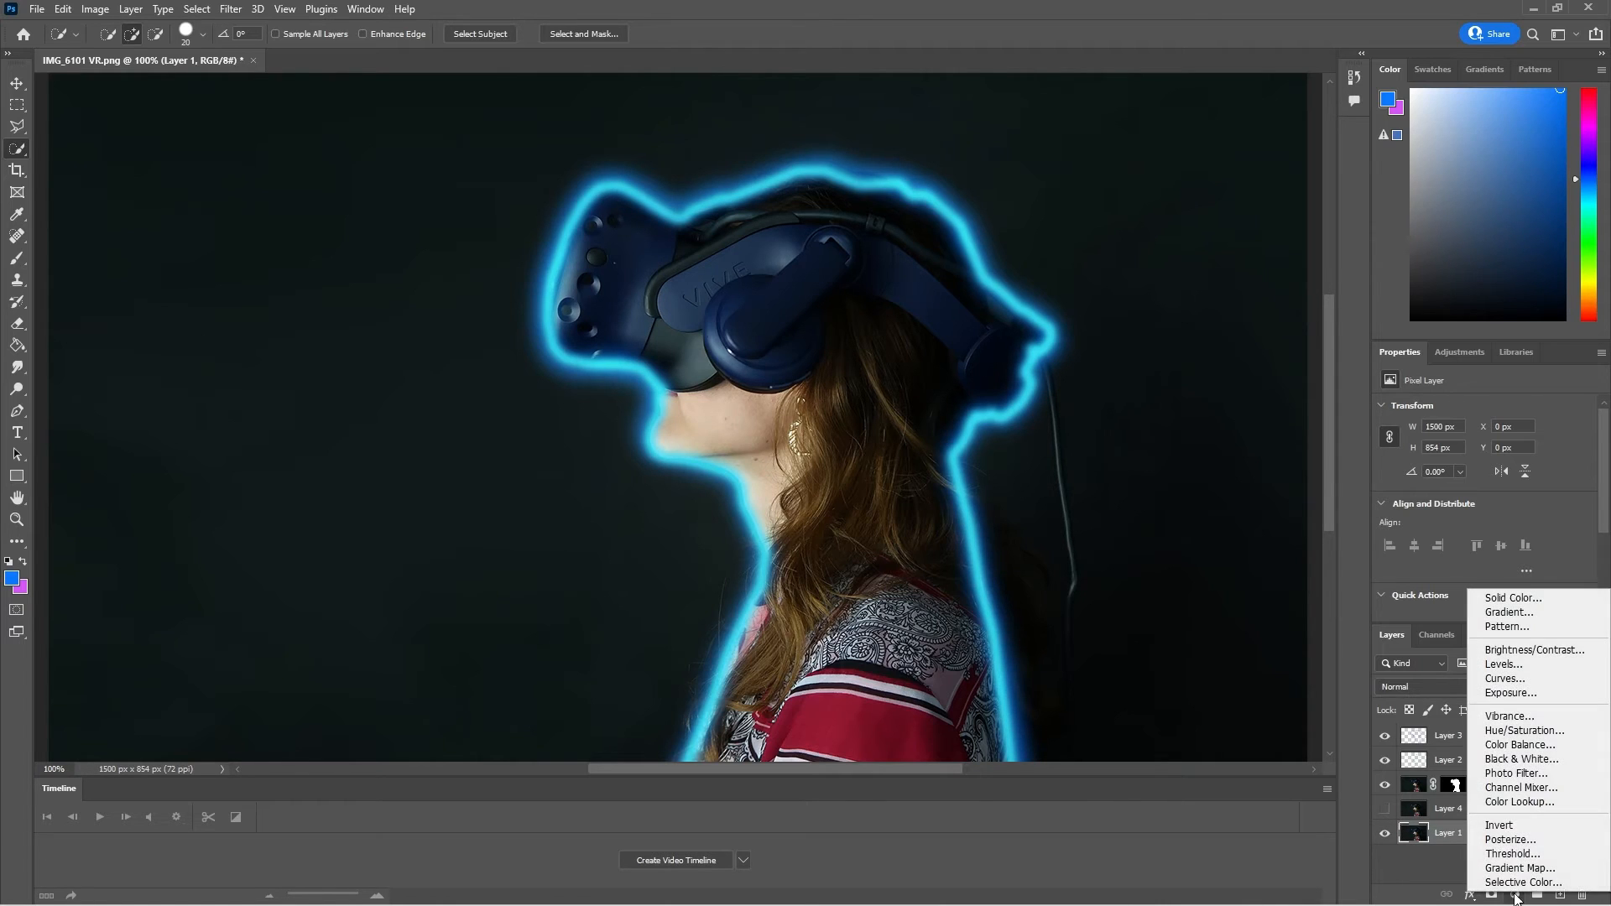
{"action": "left_click", "coordinate": [1523, 650]}
{"action": "left_click_drag", "start_coordinate": [1482, 453], "coordinate": [1413, 450]}
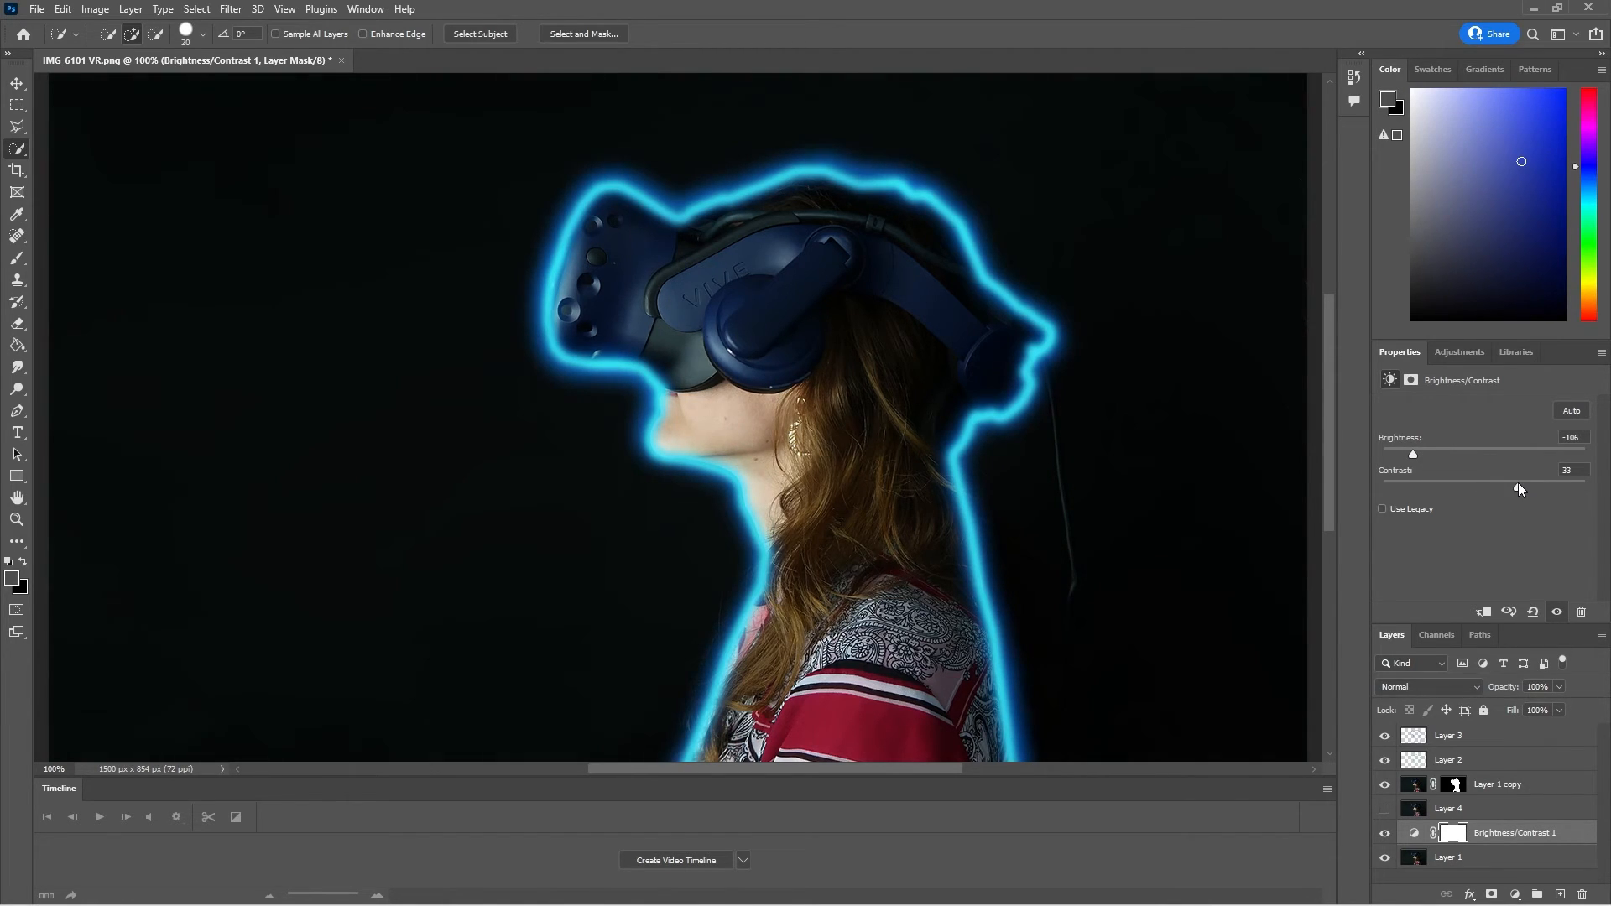
{"action": "left_click_drag", "start_coordinate": [1509, 482], "coordinate": [1439, 455]}
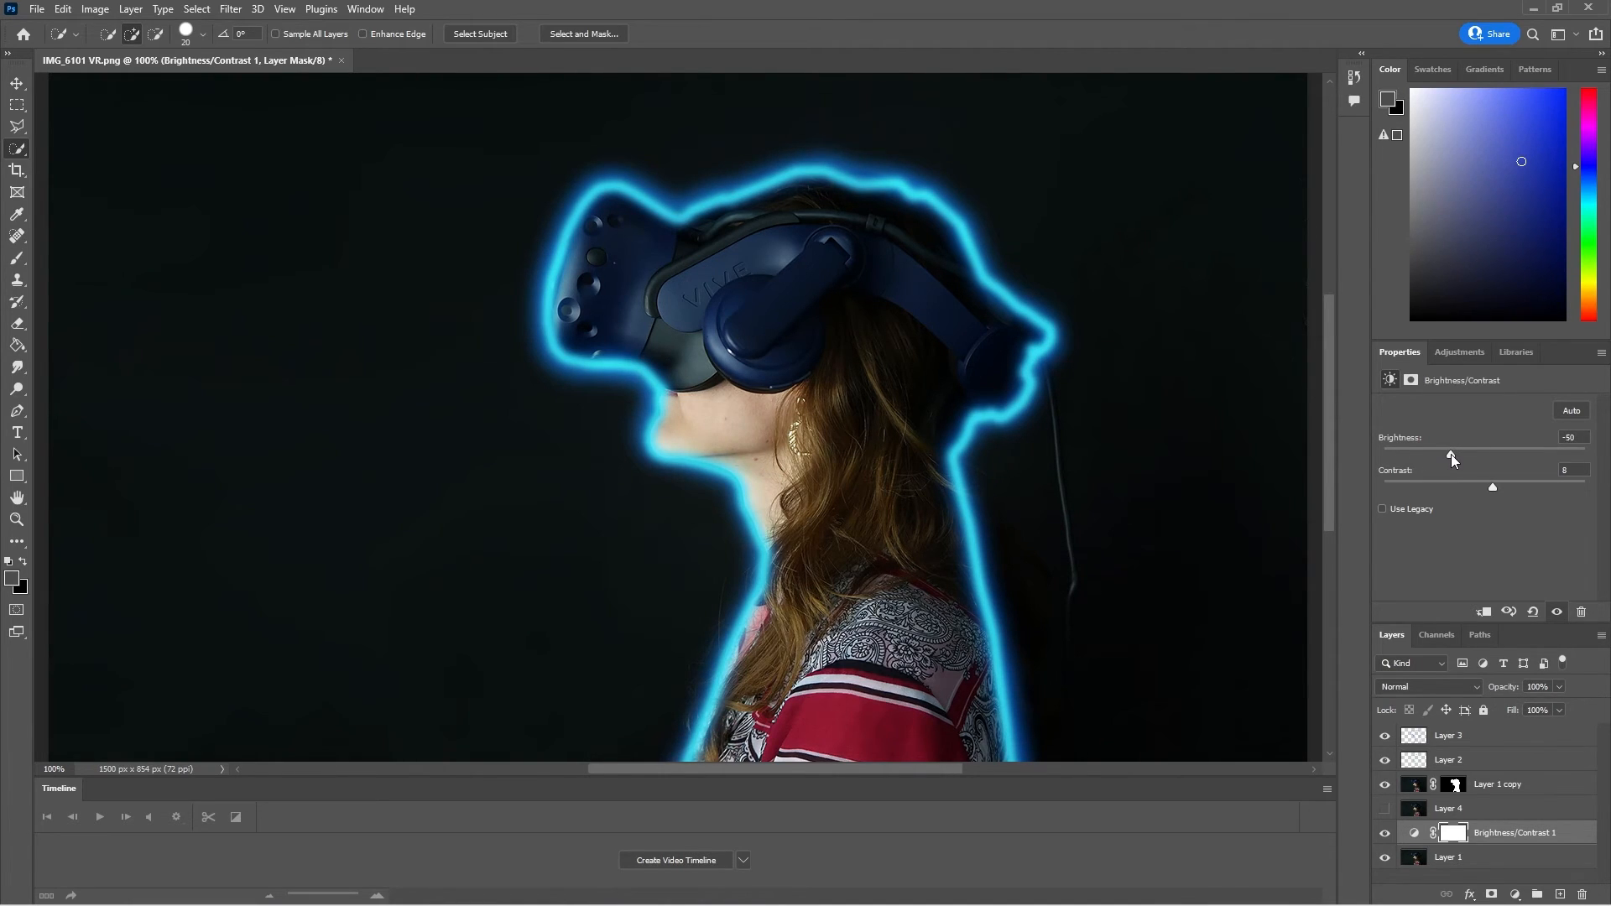
Add a Hue/Saturation adjustment layer directly above Layer 1 with hue +41, saturation -38 and lightness -17
{"action": "left_click", "coordinate": [1457, 857]}
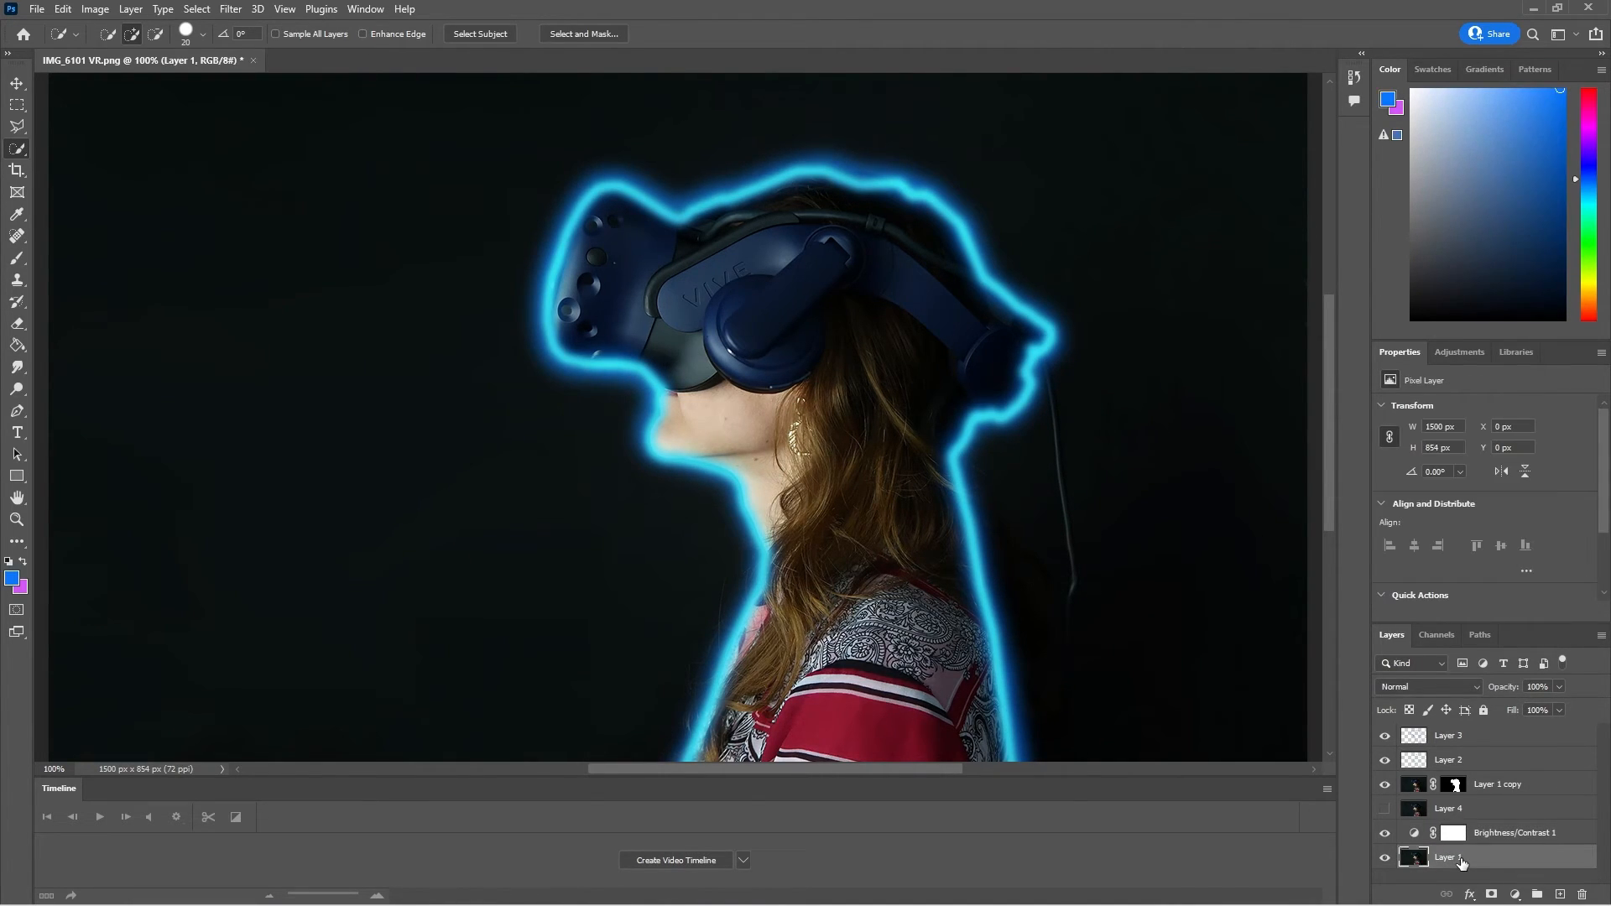
{"action": "left_click", "coordinate": [1516, 895]}
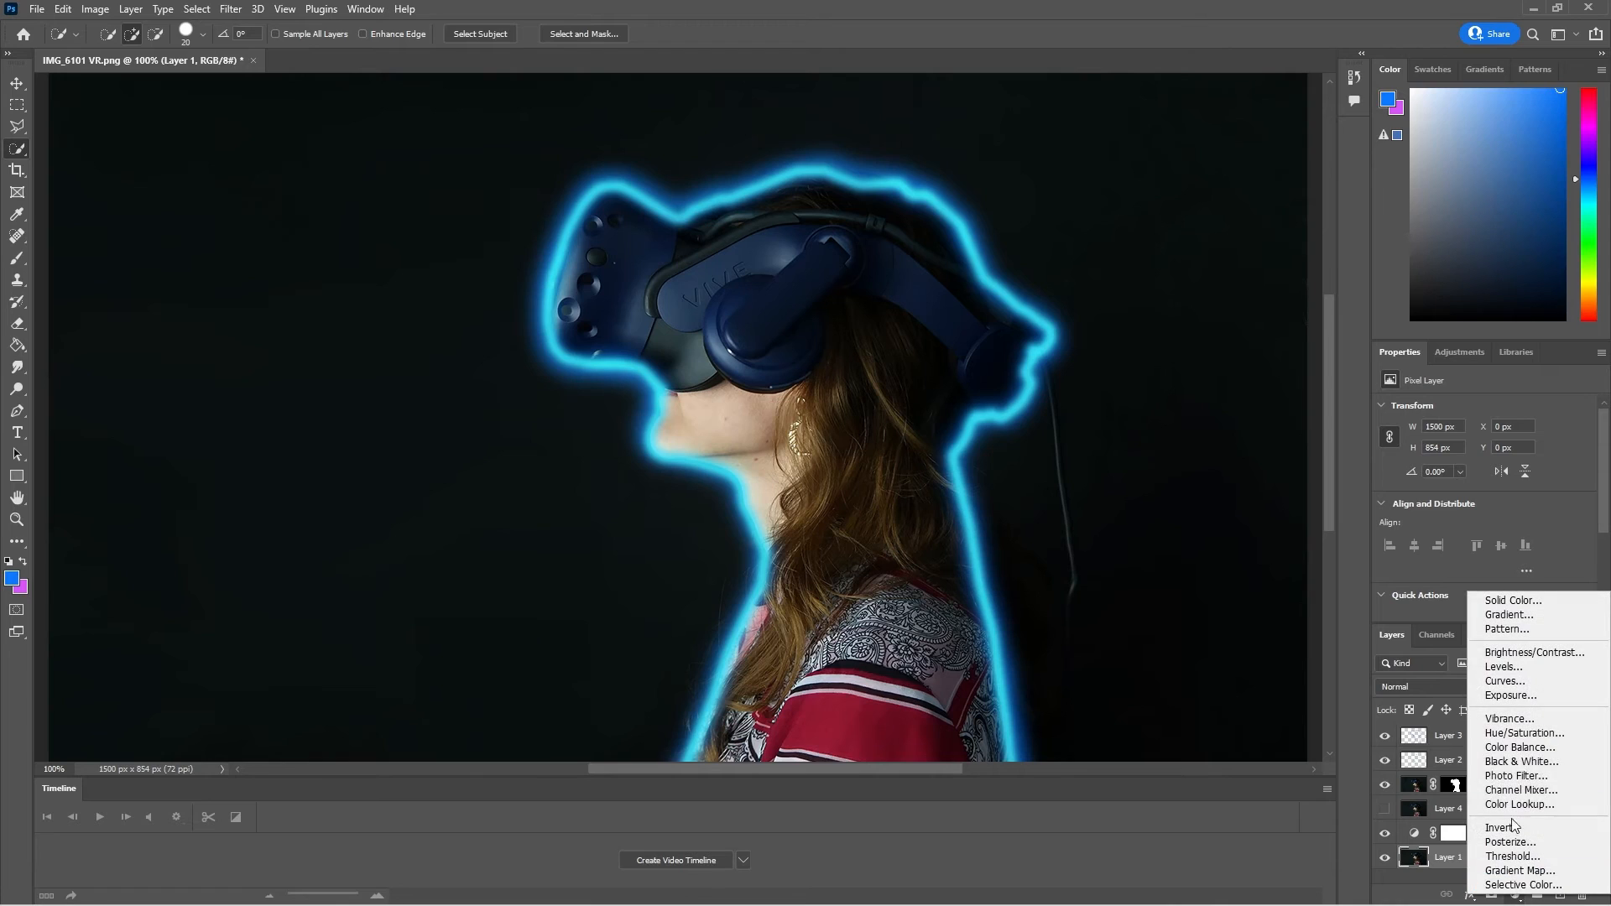
{"action": "left_click", "coordinate": [1530, 741]}
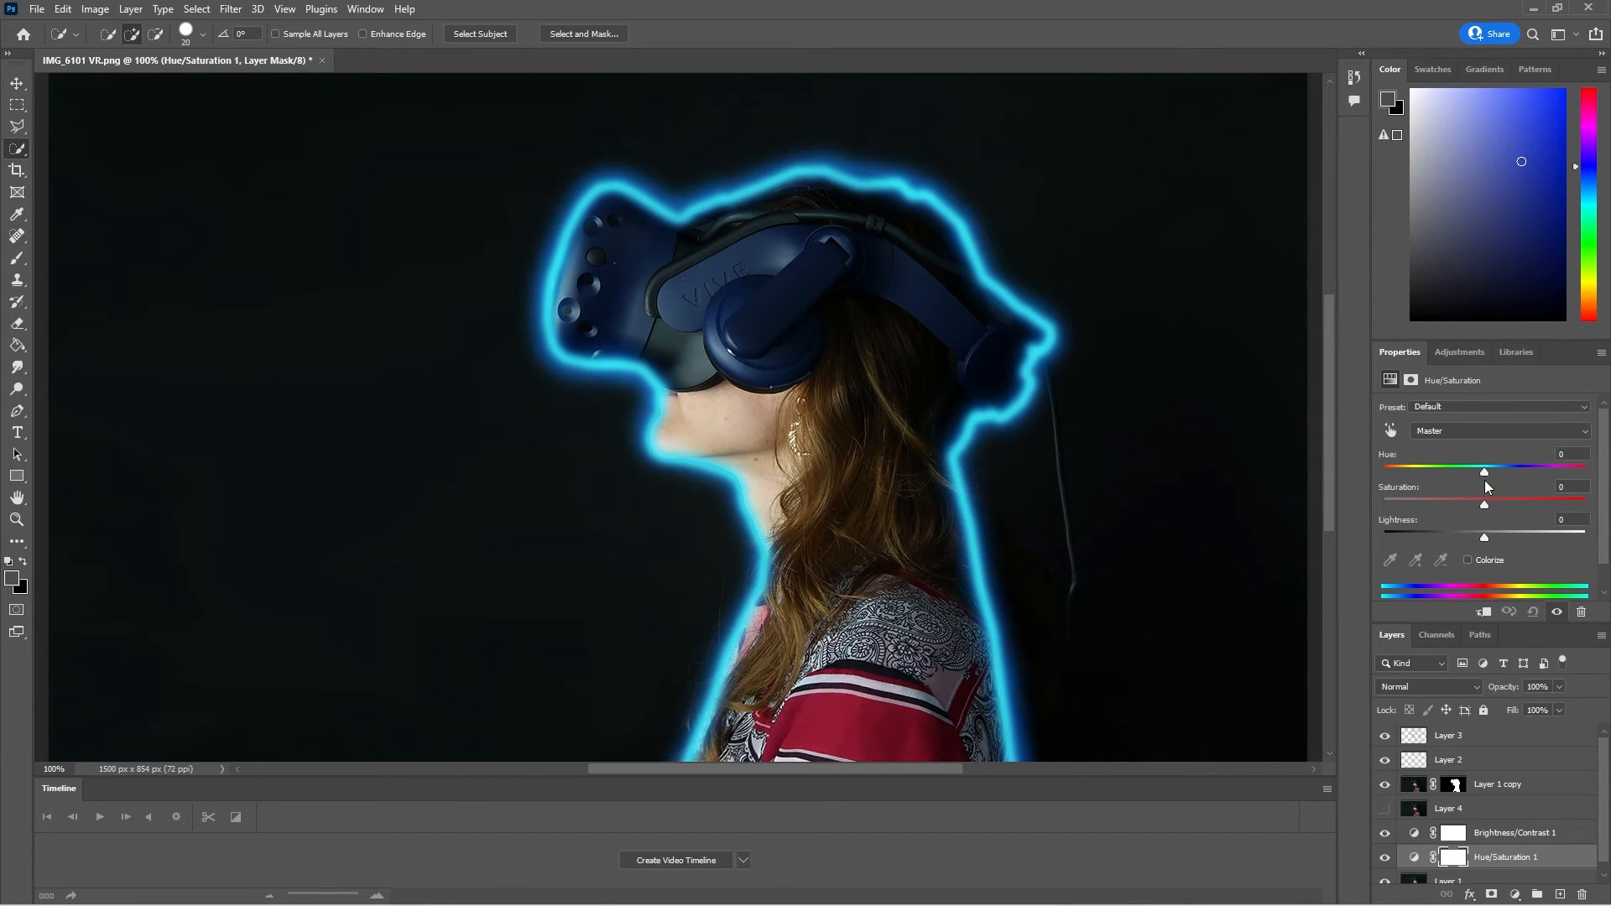
{"action": "left_click_drag", "start_coordinate": [1483, 469], "coordinate": [1525, 472]}
{"action": "scroll", "coordinate": [965, 630], "scroll_direction": "up", "scroll_amount": 4}
{"action": "scroll", "coordinate": [965, 630], "scroll_direction": "down", "scroll_amount": 5}
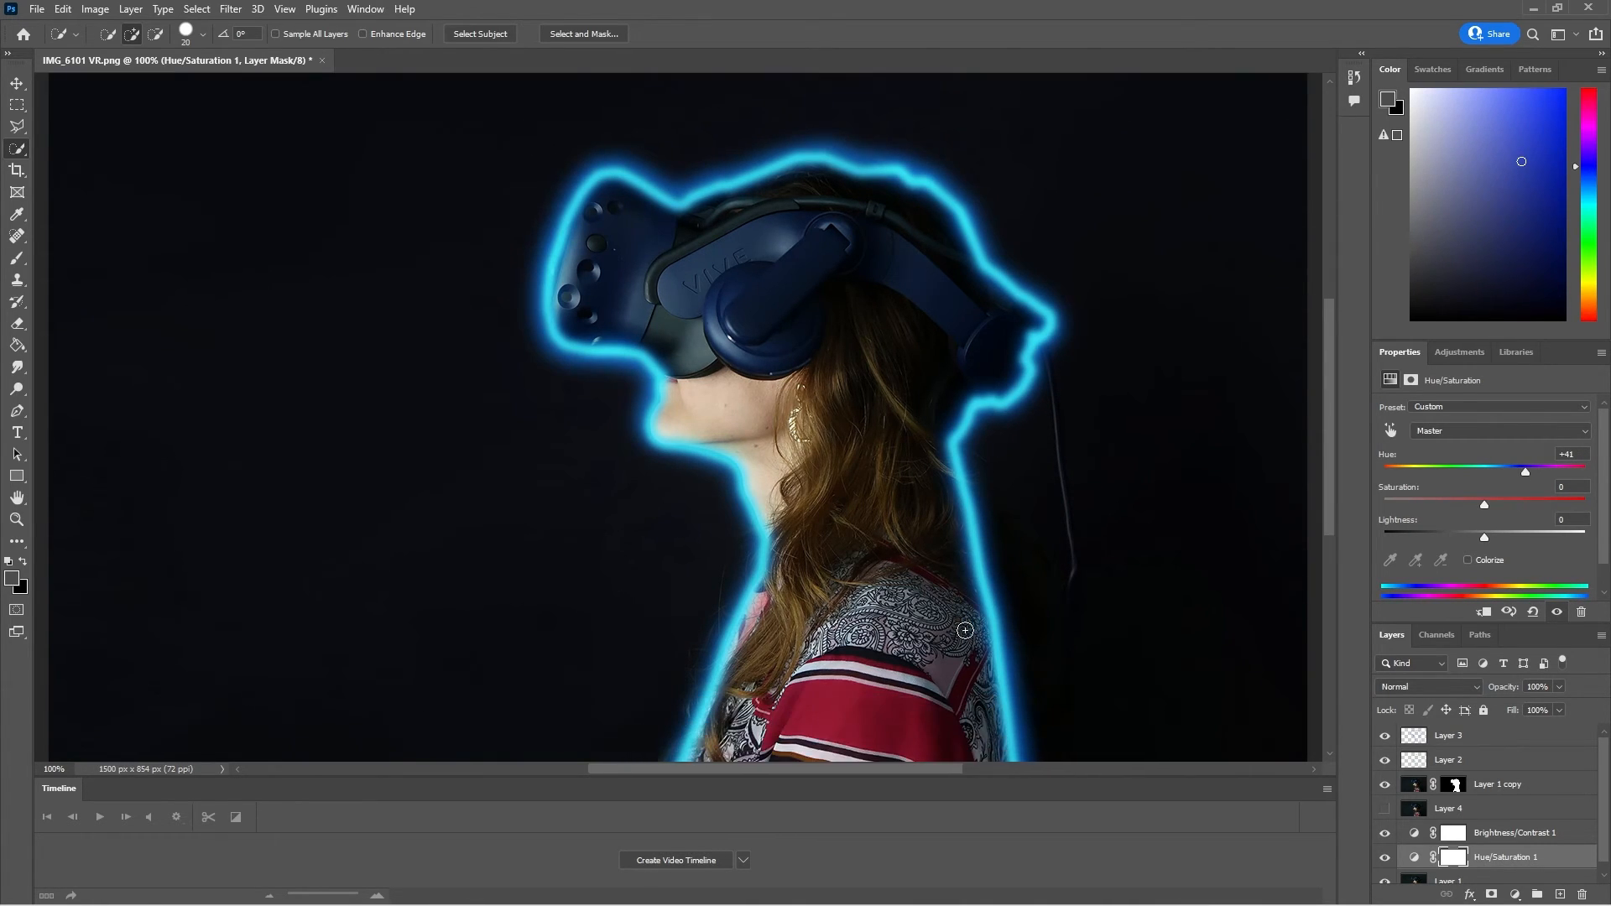
{"action": "scroll", "coordinate": [965, 630], "scroll_direction": "down", "scroll_amount": 3}
{"action": "left_click_drag", "start_coordinate": [1487, 505], "coordinate": [1452, 538]}
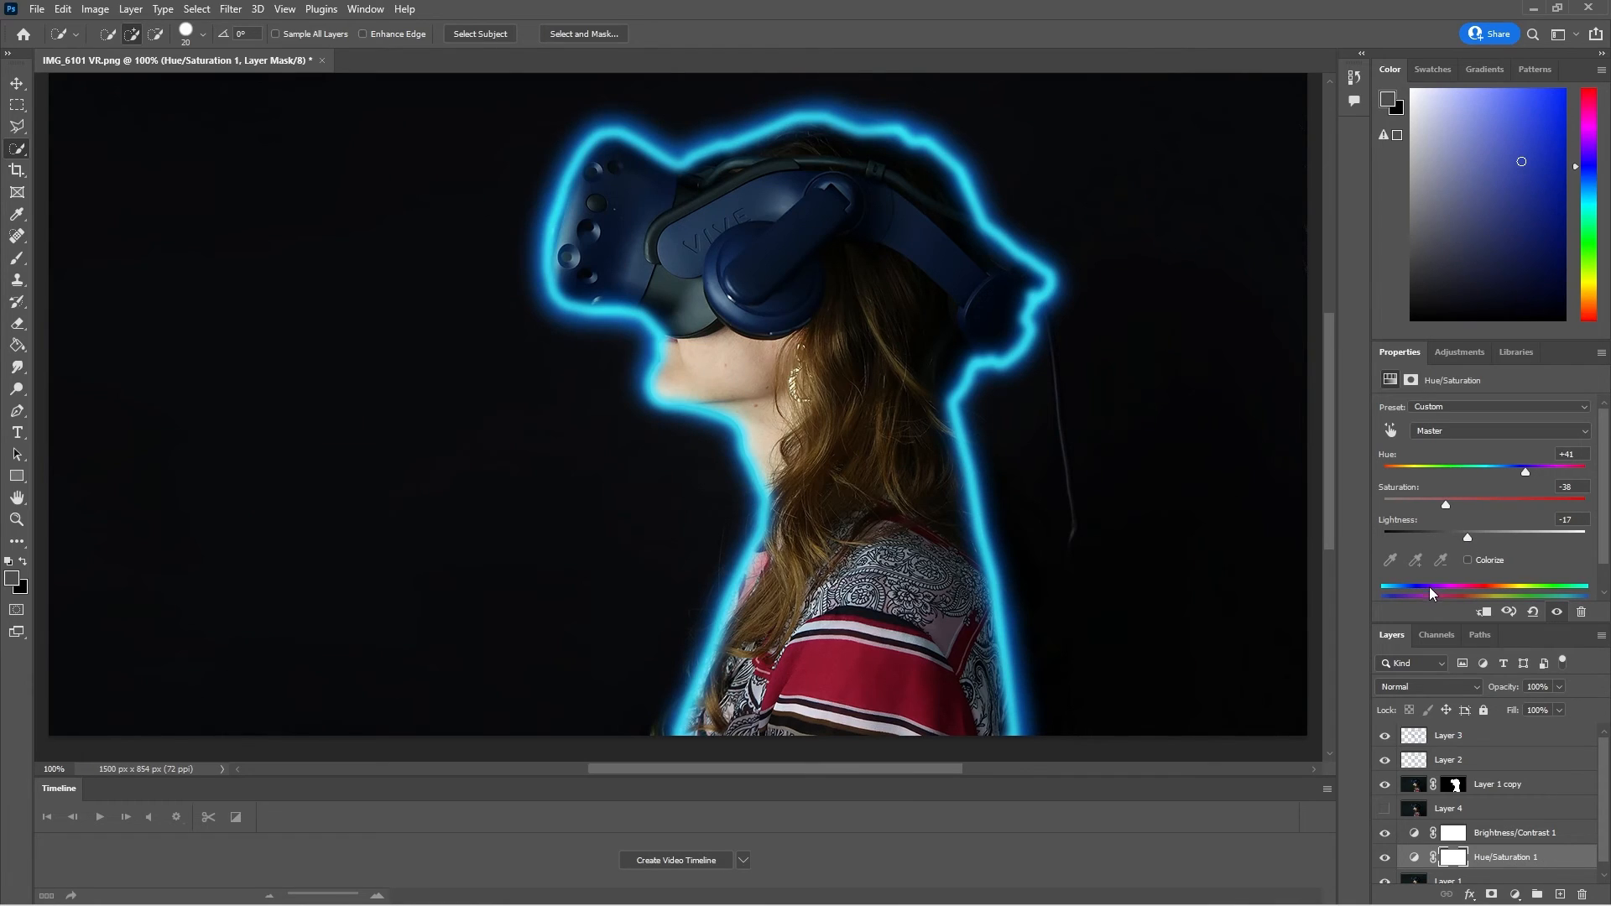
Colorize the background dark blue in the Hue/Saturation layer with hue 224, saturation 50 and lightness +6
{"action": "left_click", "coordinate": [1467, 560]}
{"action": "left_click", "coordinate": [1467, 559]}
{"action": "left_click", "coordinate": [1467, 559]}
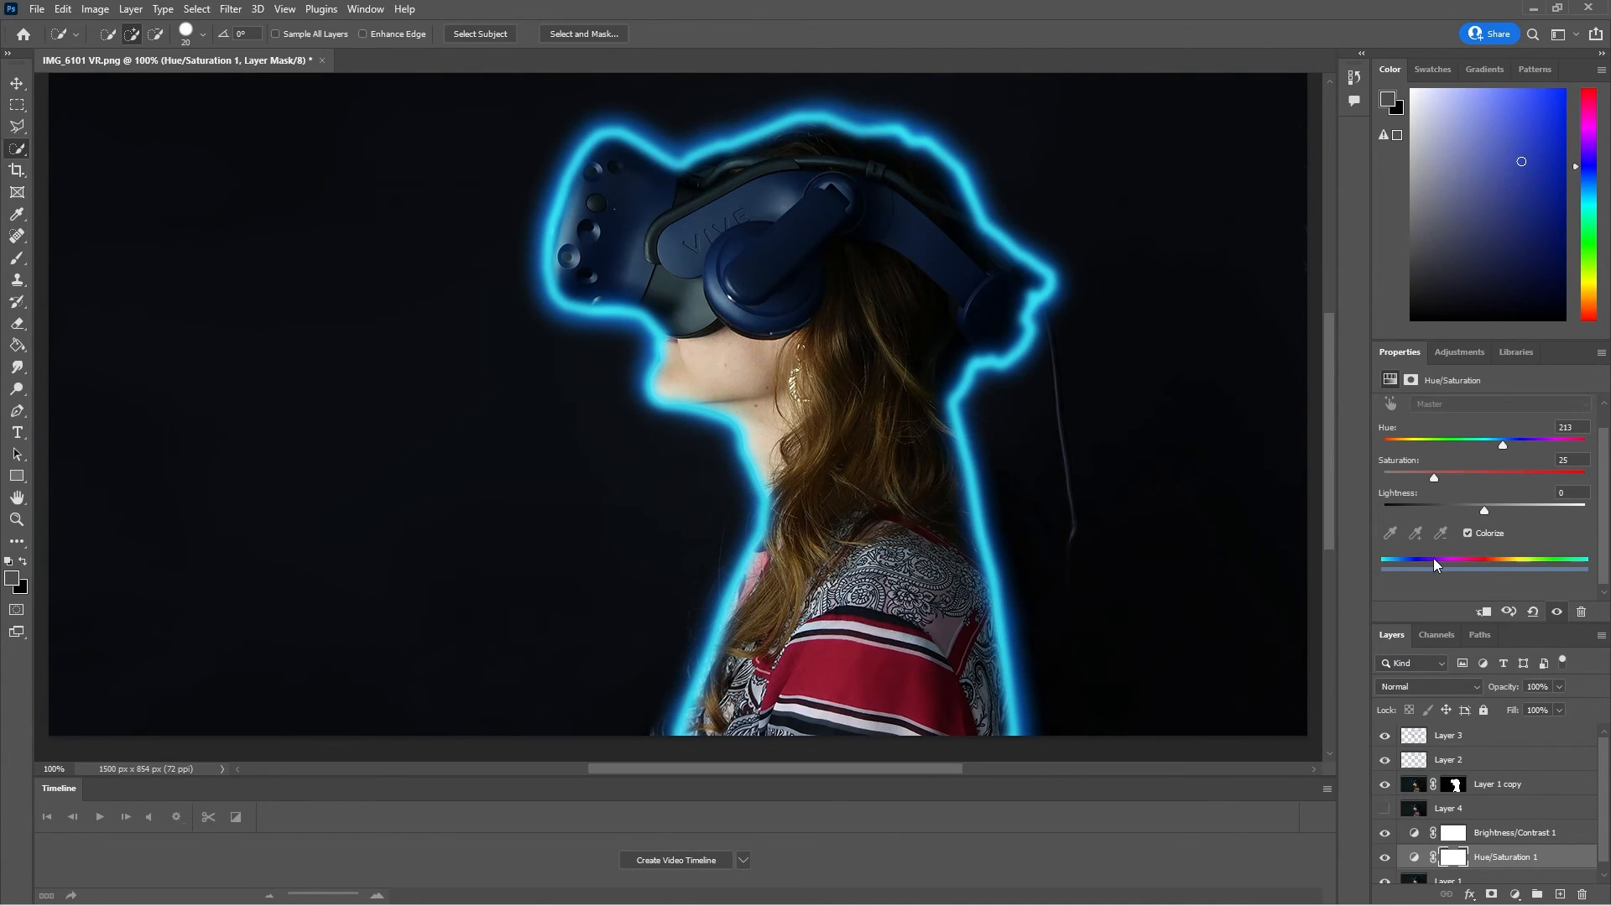
{"action": "mouse_move", "coordinate": [1506, 446]}
{"action": "left_mouse_down"}
{"action": "mouse_move", "coordinate": [1518, 446]}
{"action": "mouse_move", "coordinate": [1450, 455]}
{"action": "mouse_move", "coordinate": [1520, 447]}
{"action": "left_mouse_up"}
{"action": "left_click_drag", "start_coordinate": [1435, 478], "coordinate": [1493, 475]}
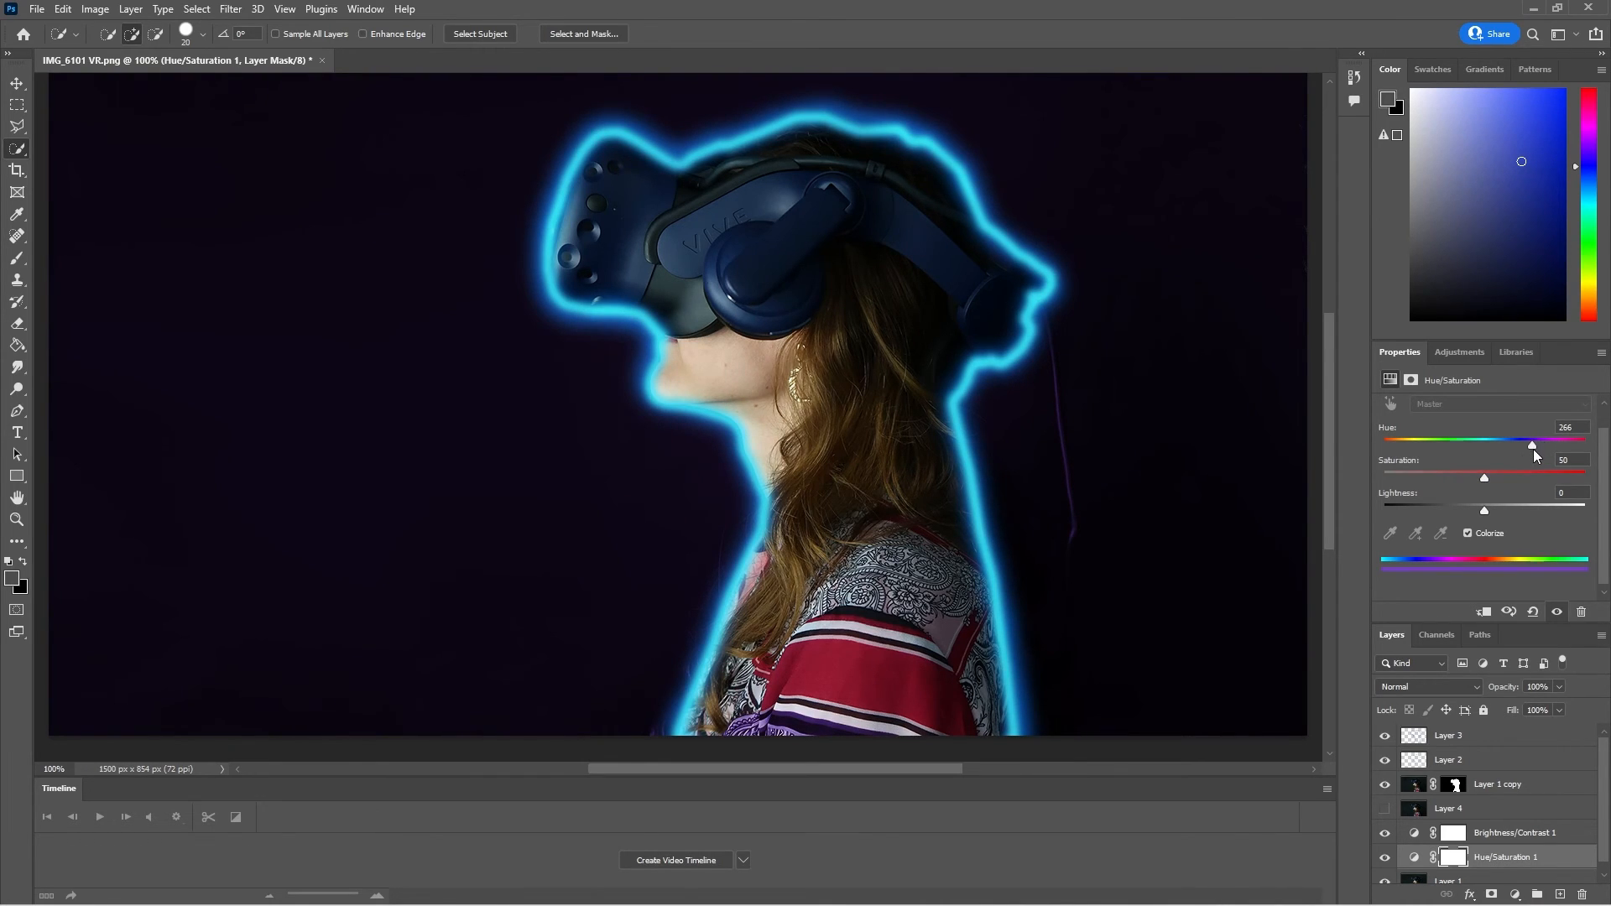
{"action": "left_click_drag", "start_coordinate": [1513, 449], "coordinate": [1509, 447]}
{"action": "scroll", "coordinate": [1029, 565], "scroll_direction": "up", "scroll_amount": 3}
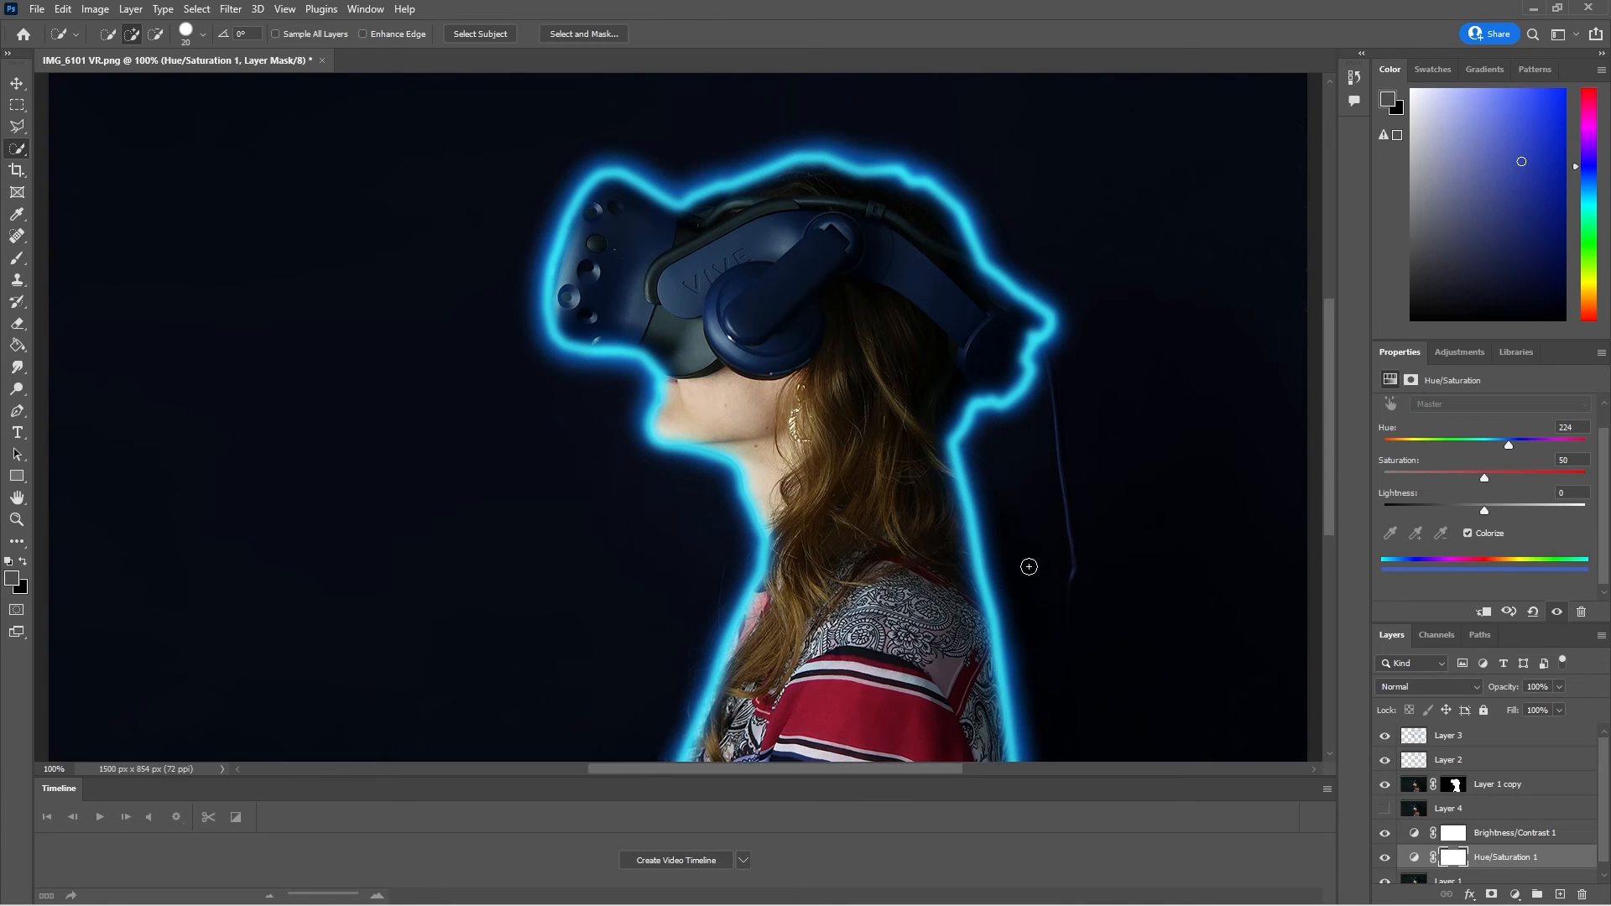
{"action": "left_click_drag", "start_coordinate": [1483, 510], "coordinate": [1497, 510]}
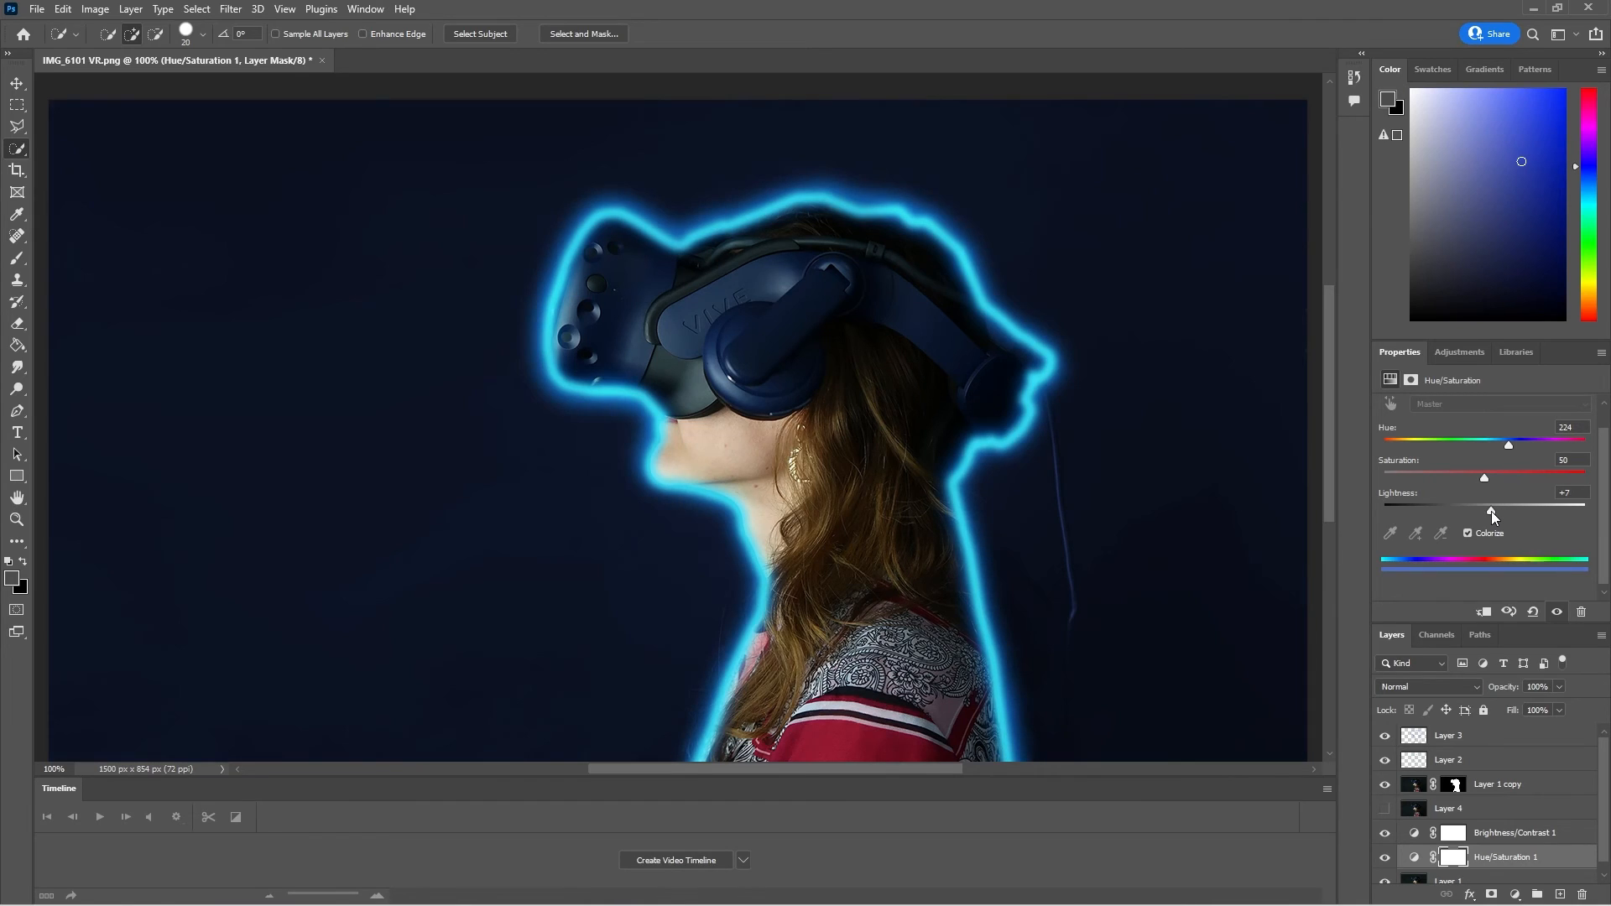
{"action": "scroll", "coordinate": [1204, 640], "scroll_direction": "down", "scroll_amount": 1}
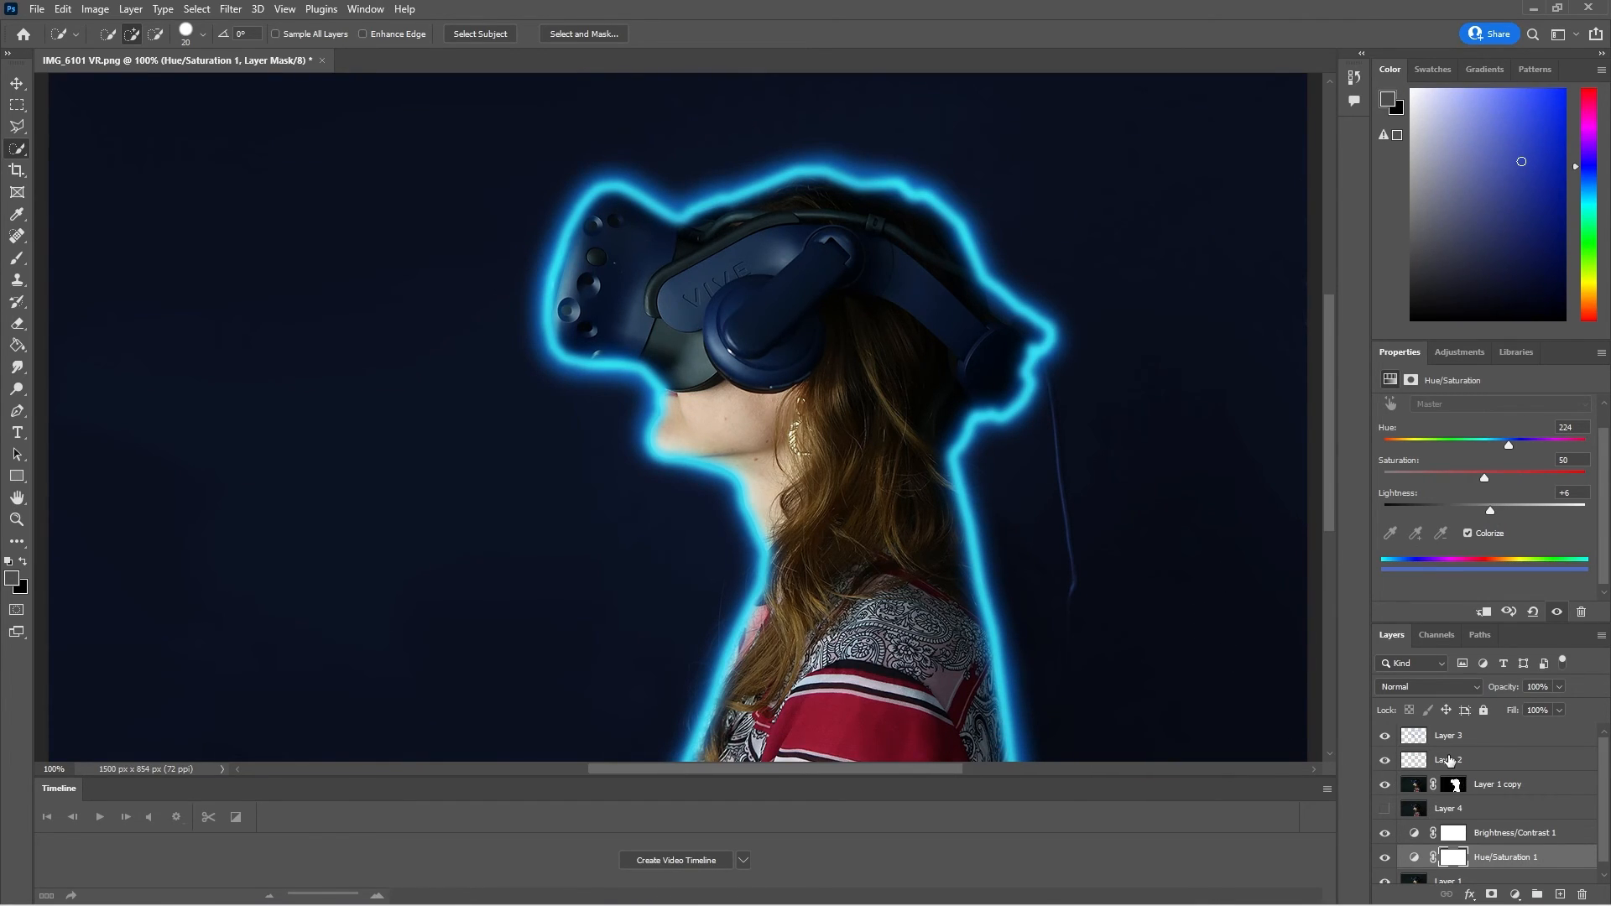
{"action": "scroll", "coordinate": [888, 468], "scroll_direction": "down", "scroll_amount": 3}
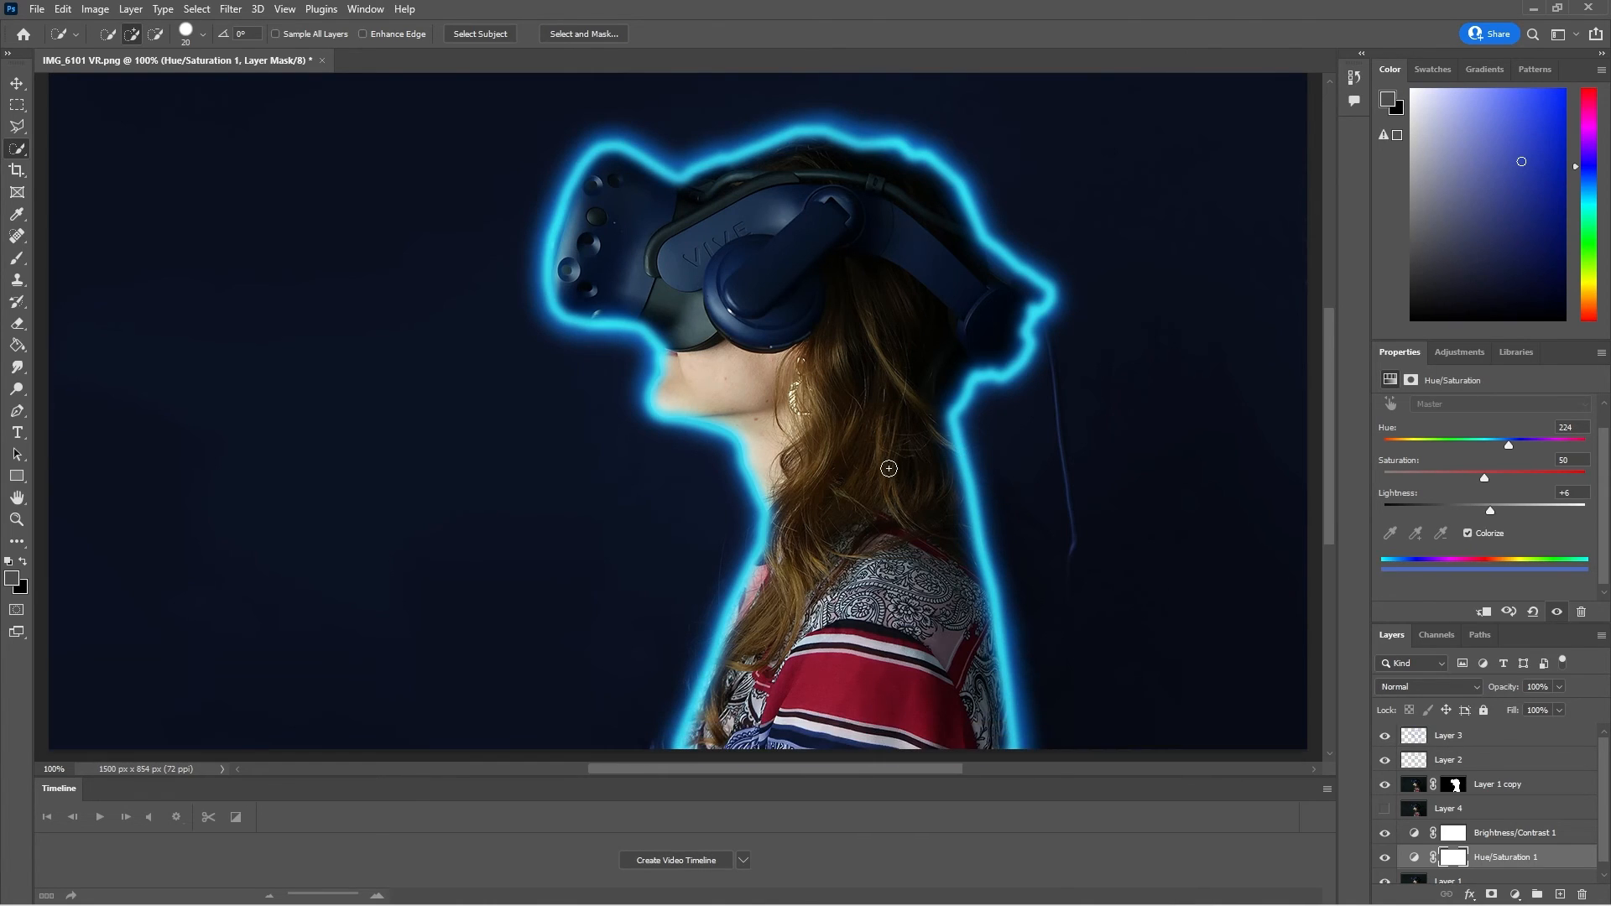
{"action": "scroll", "coordinate": [888, 468], "scroll_direction": "up", "scroll_amount": 4}
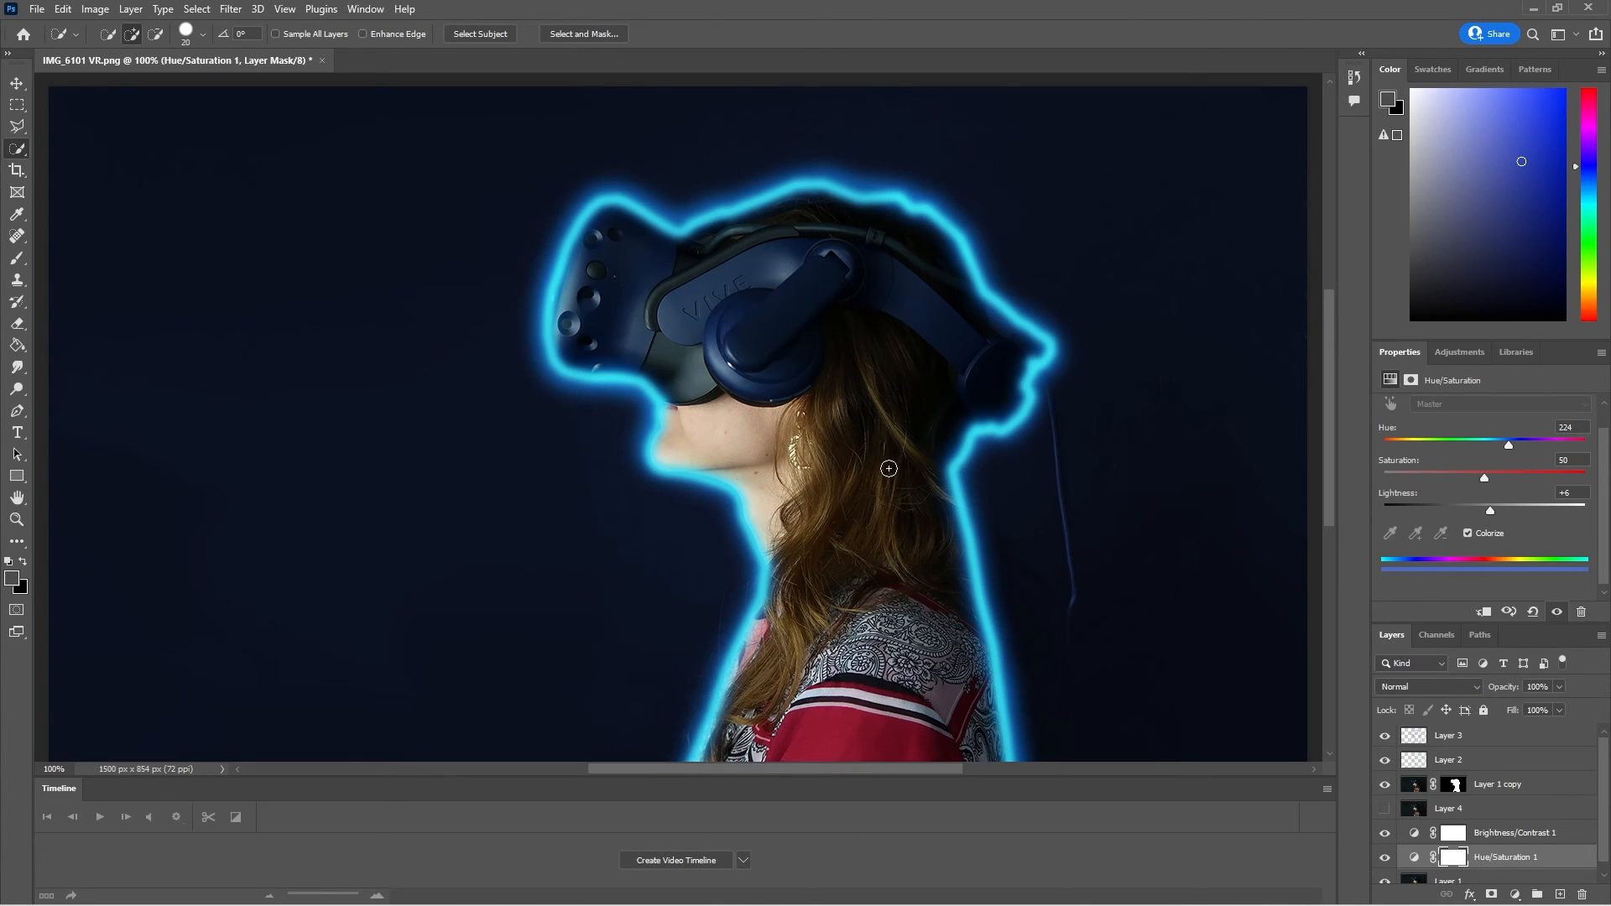
{"action": "scroll", "coordinate": [889, 468], "scroll_direction": "down", "scroll_amount": 1}
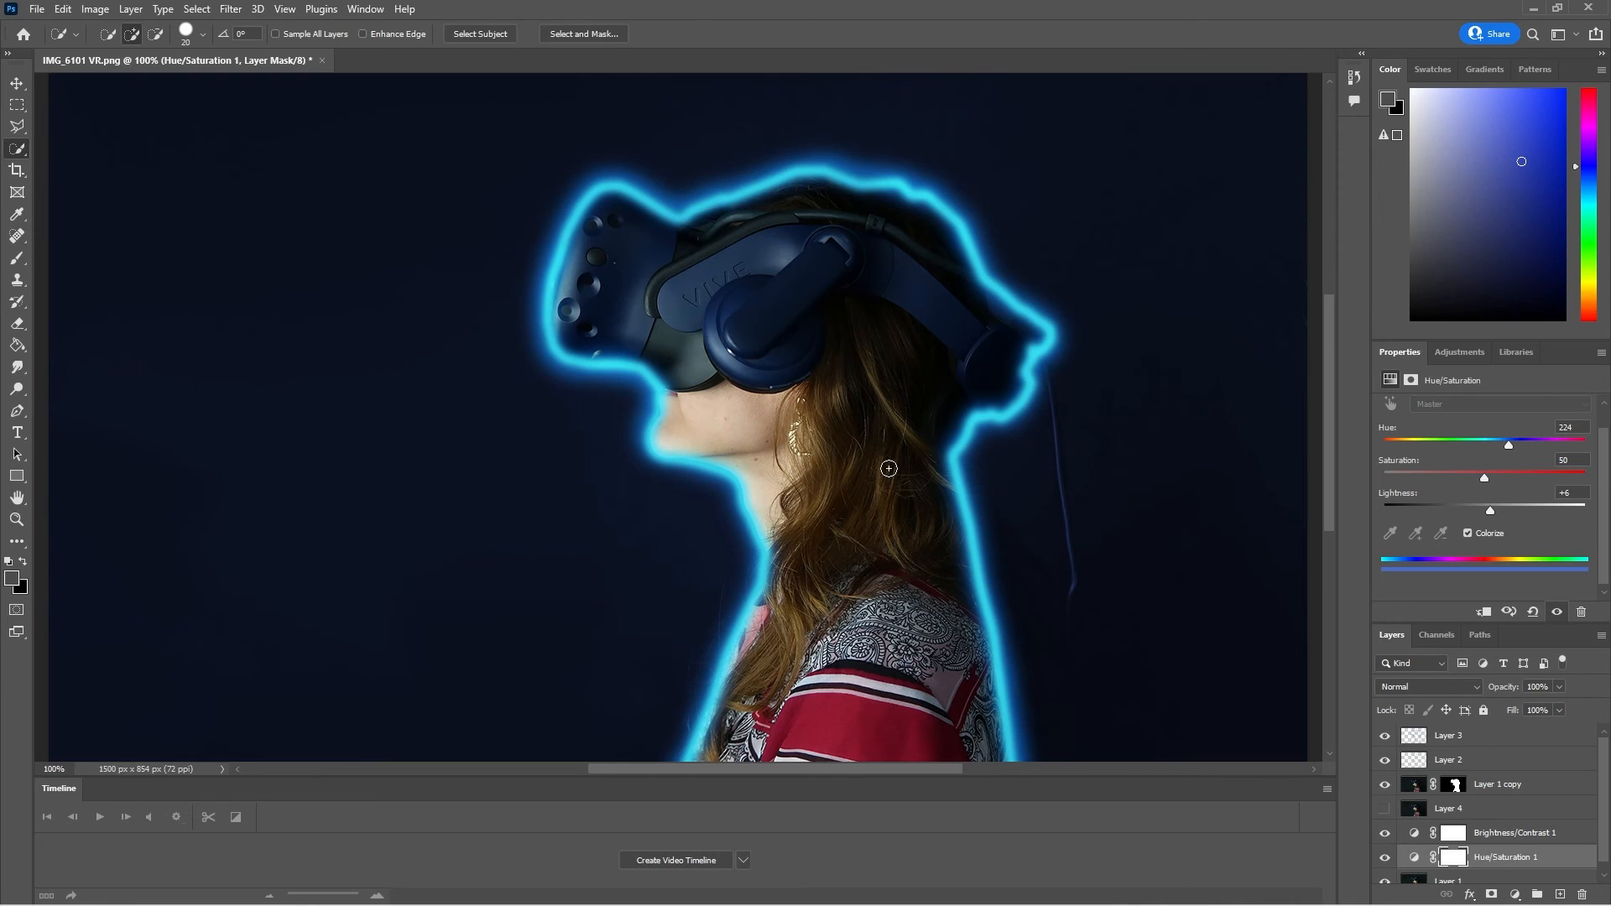
Preview other blend modes such as Hard Light on Layer 1 copy and return it to Normal
{"action": "left_click", "coordinate": [1475, 783]}
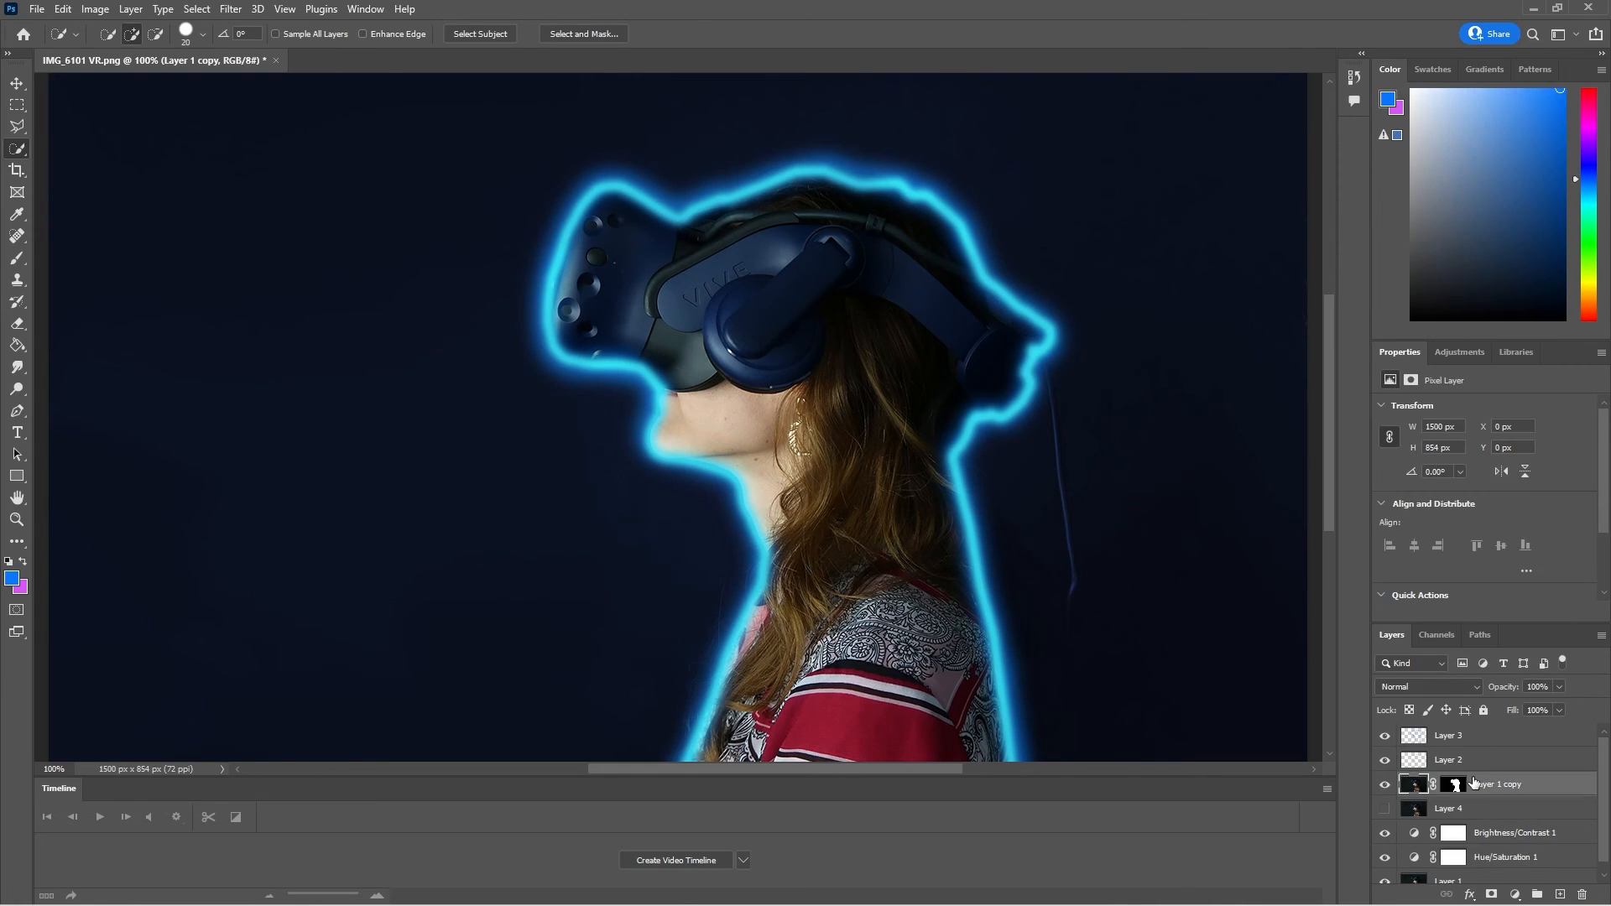
{"action": "left_click", "coordinate": [1428, 686]}
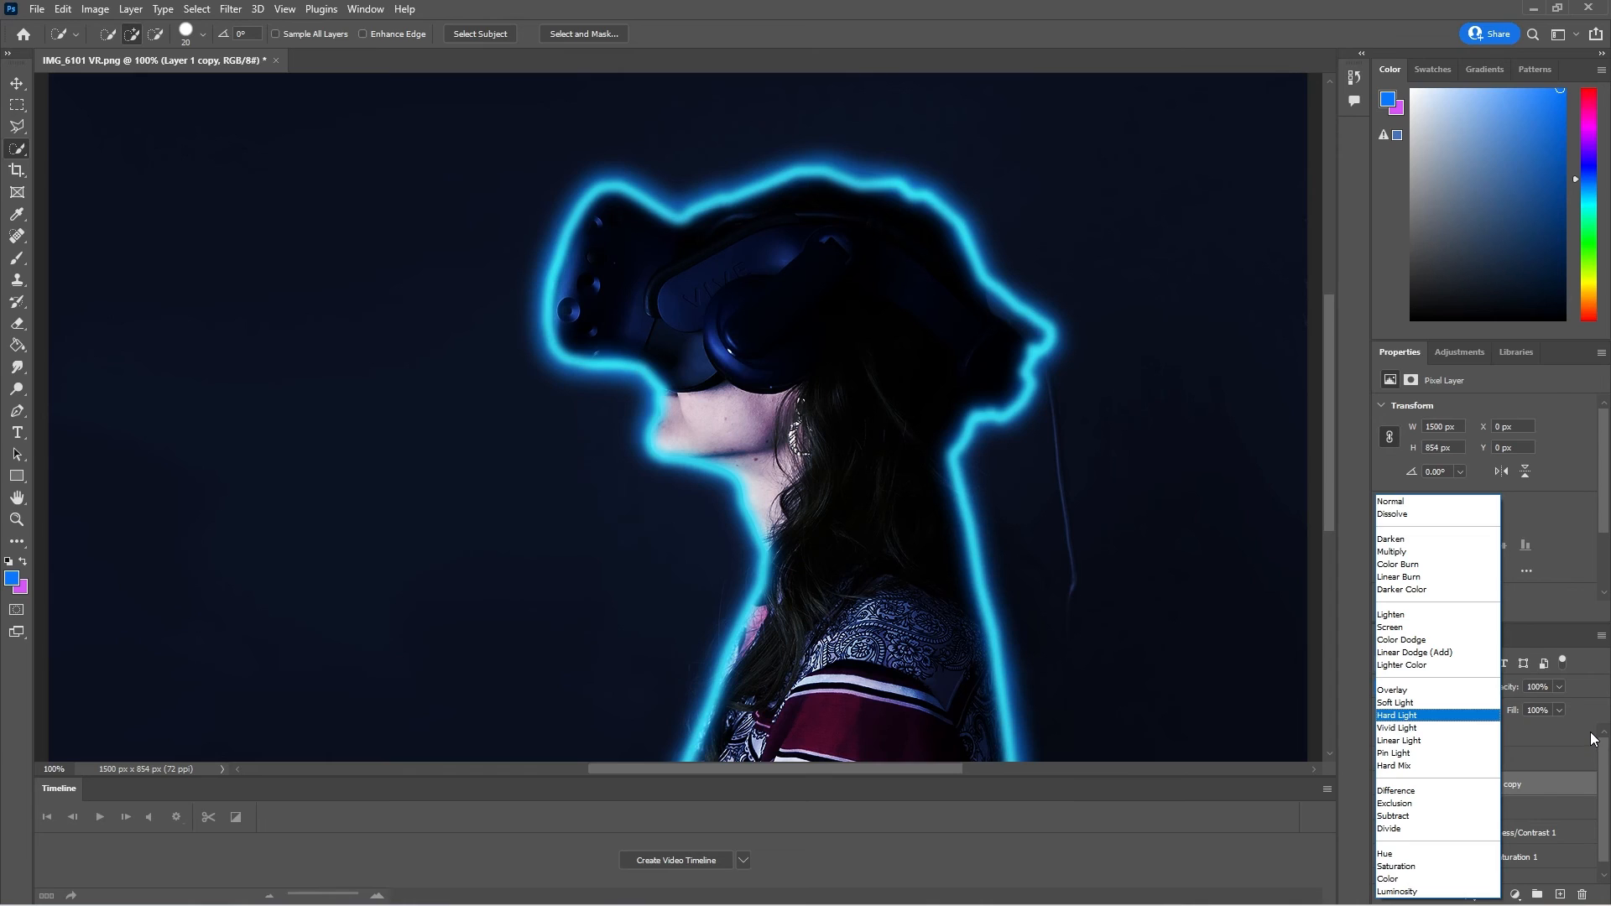
{"action": "left_click", "coordinate": [1427, 503]}
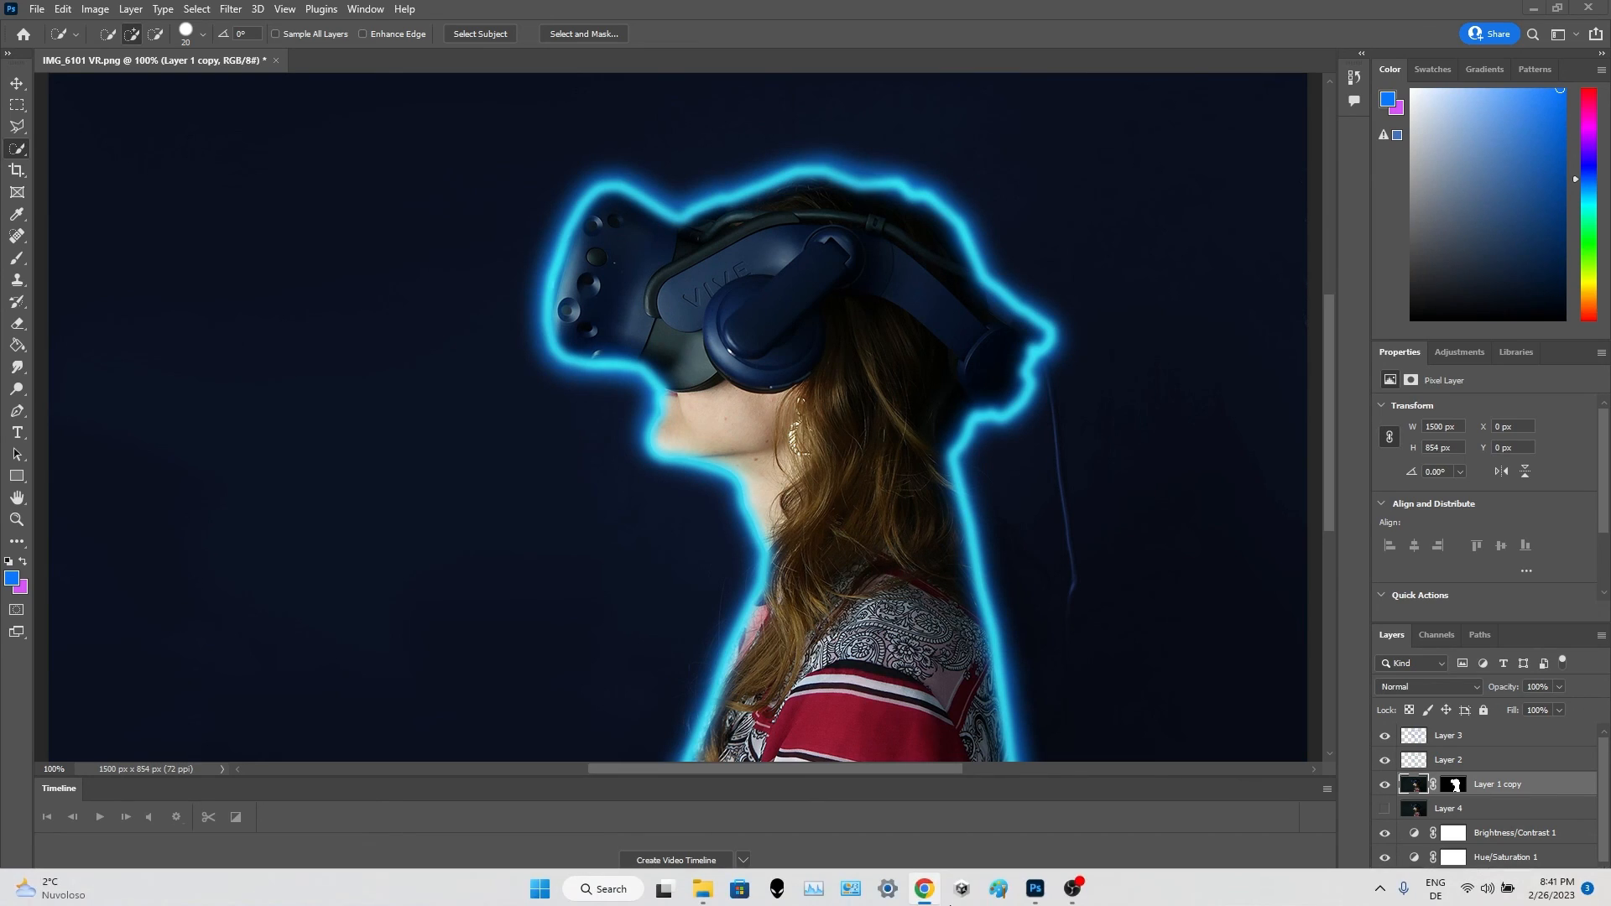
{"action": "mouse_move", "coordinate": [1036, 886]}
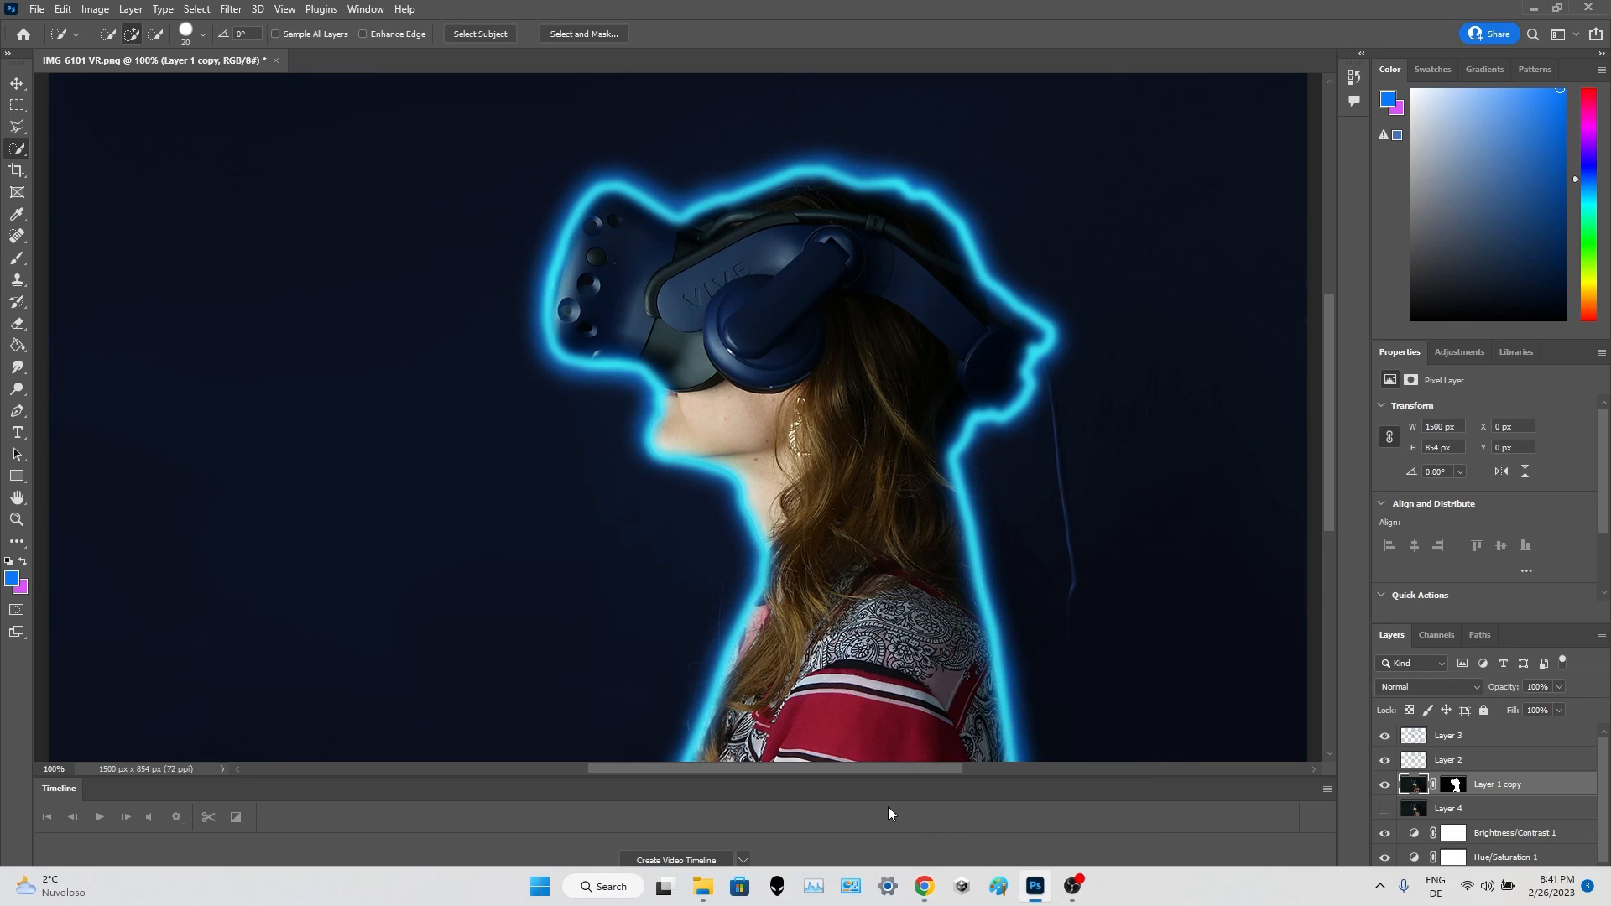